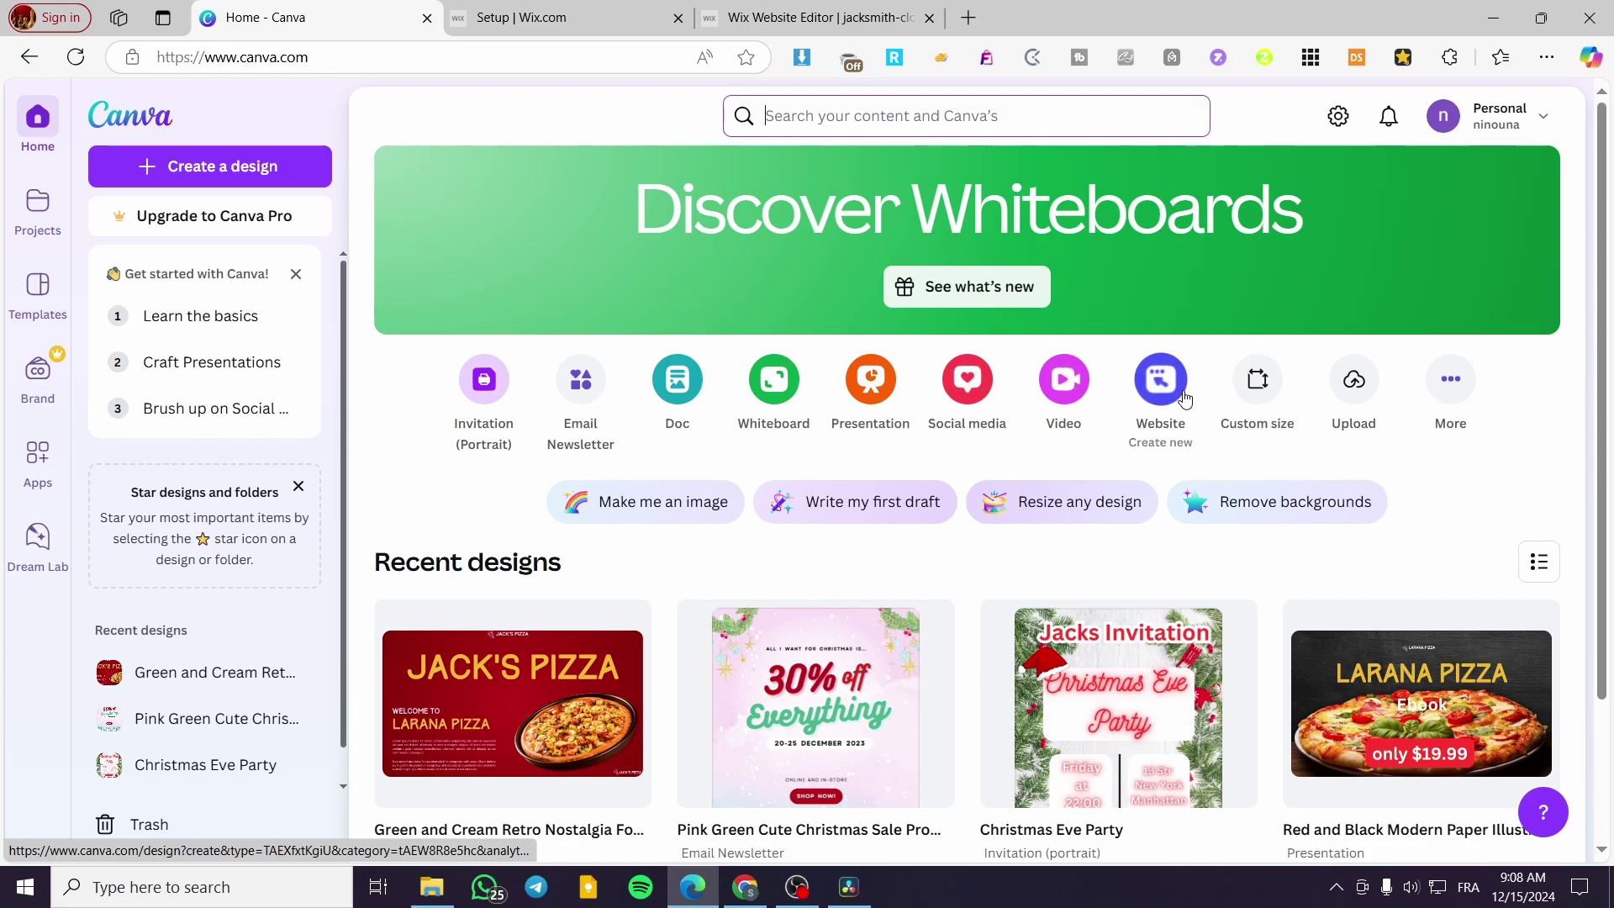
# Search all content for "Website" and look through the matching designs and website templates.
pyautogui.click(925, 123)
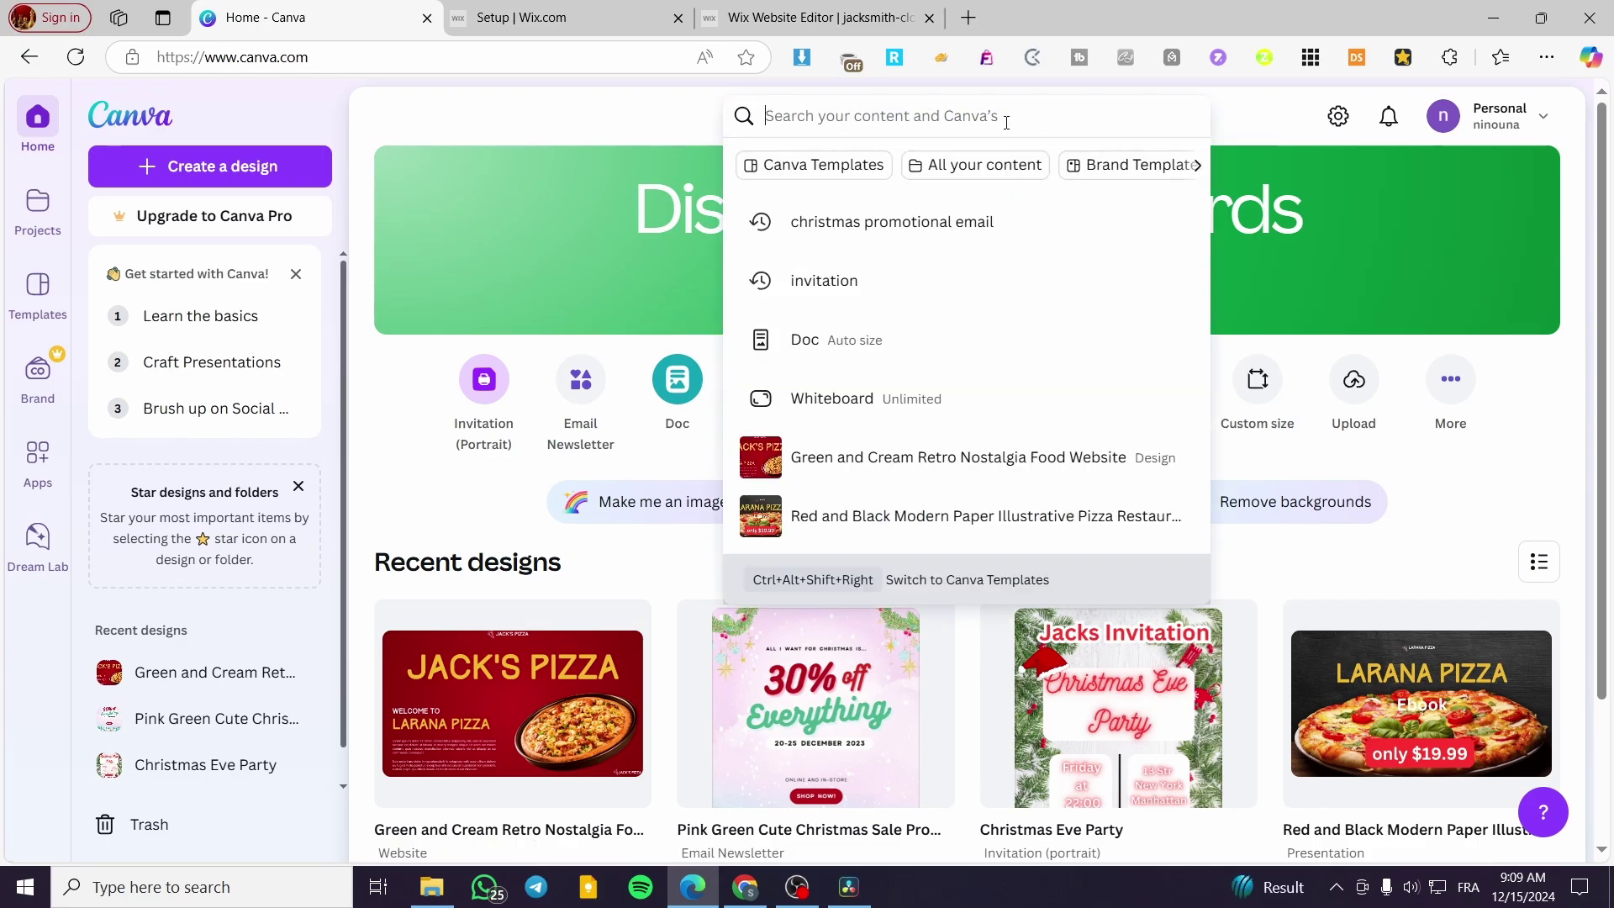
pyautogui.write('Website')
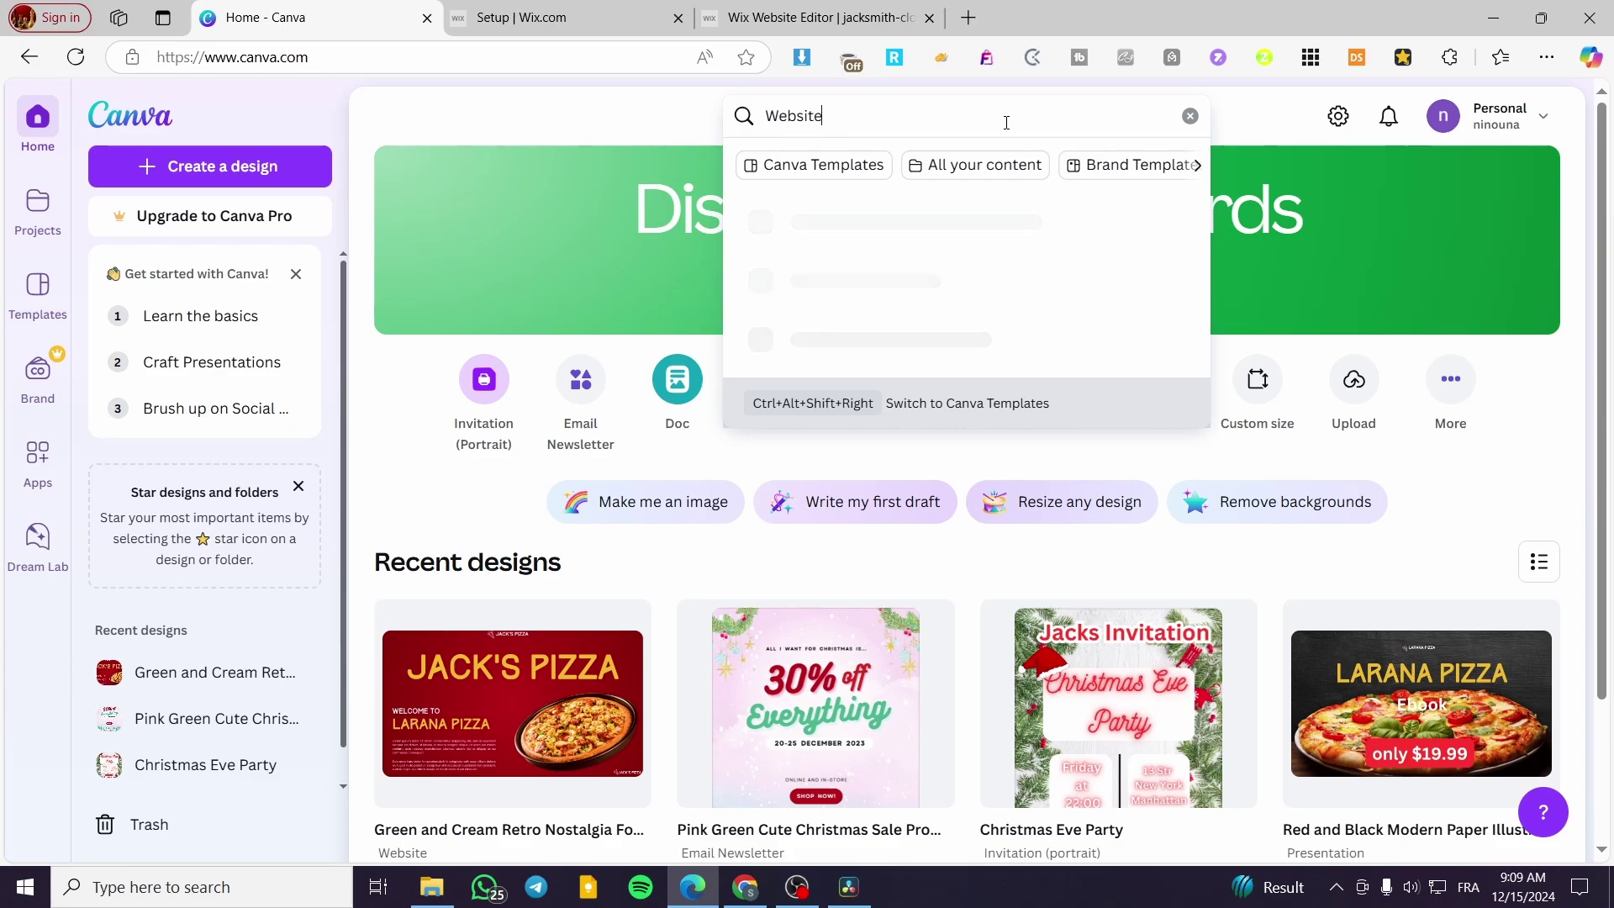
pyautogui.press('Return')
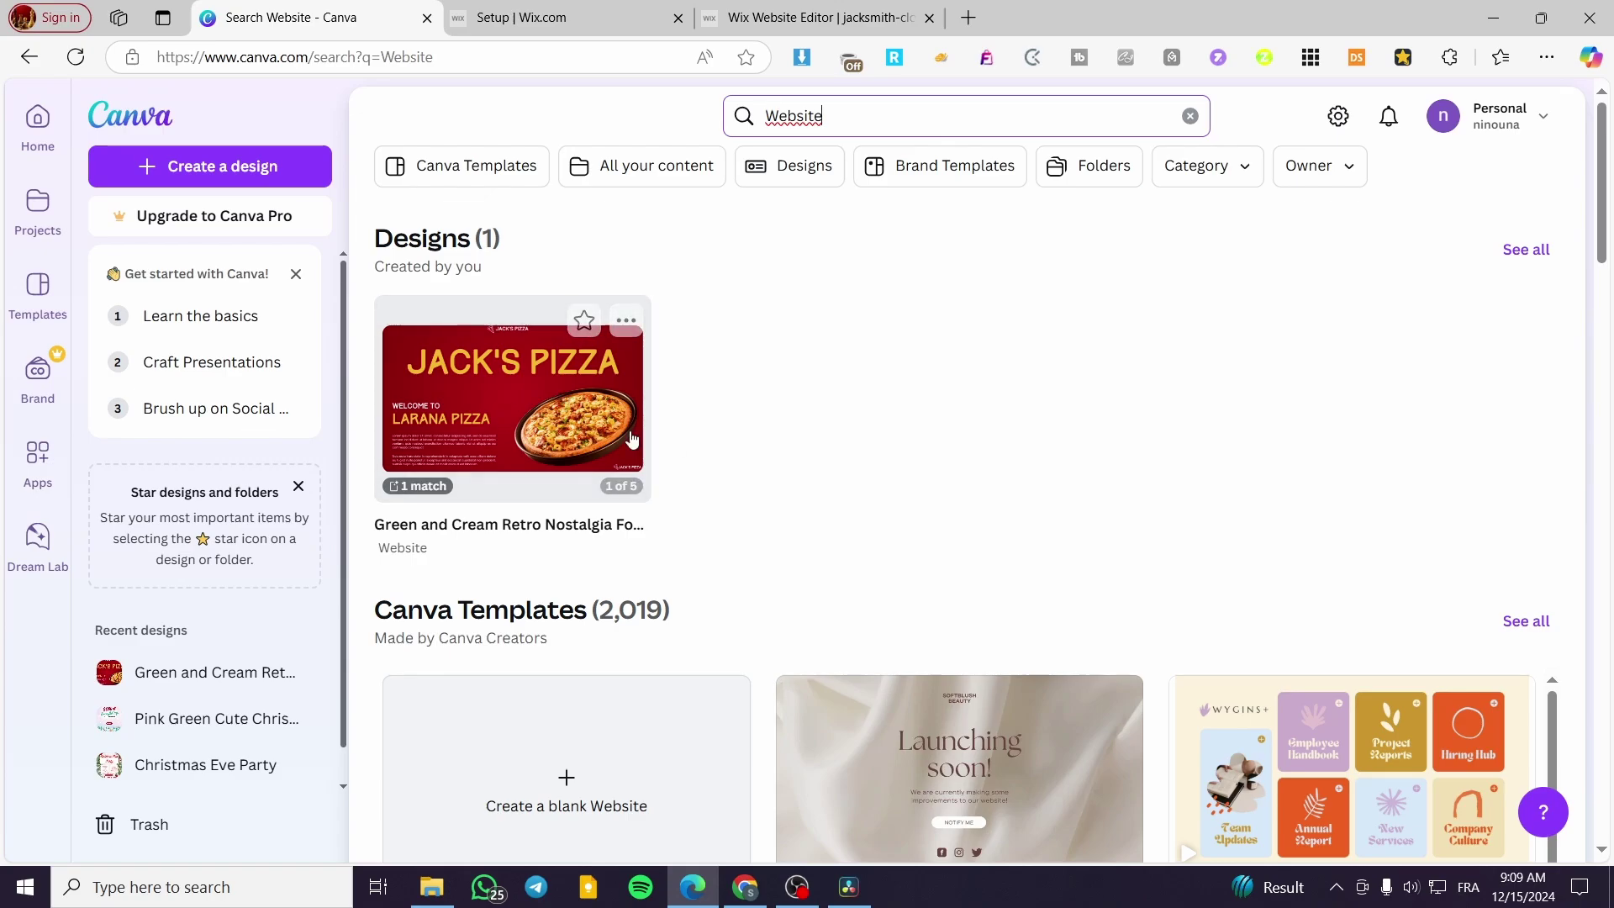
pyautogui.scroll(-4, 378, 389)
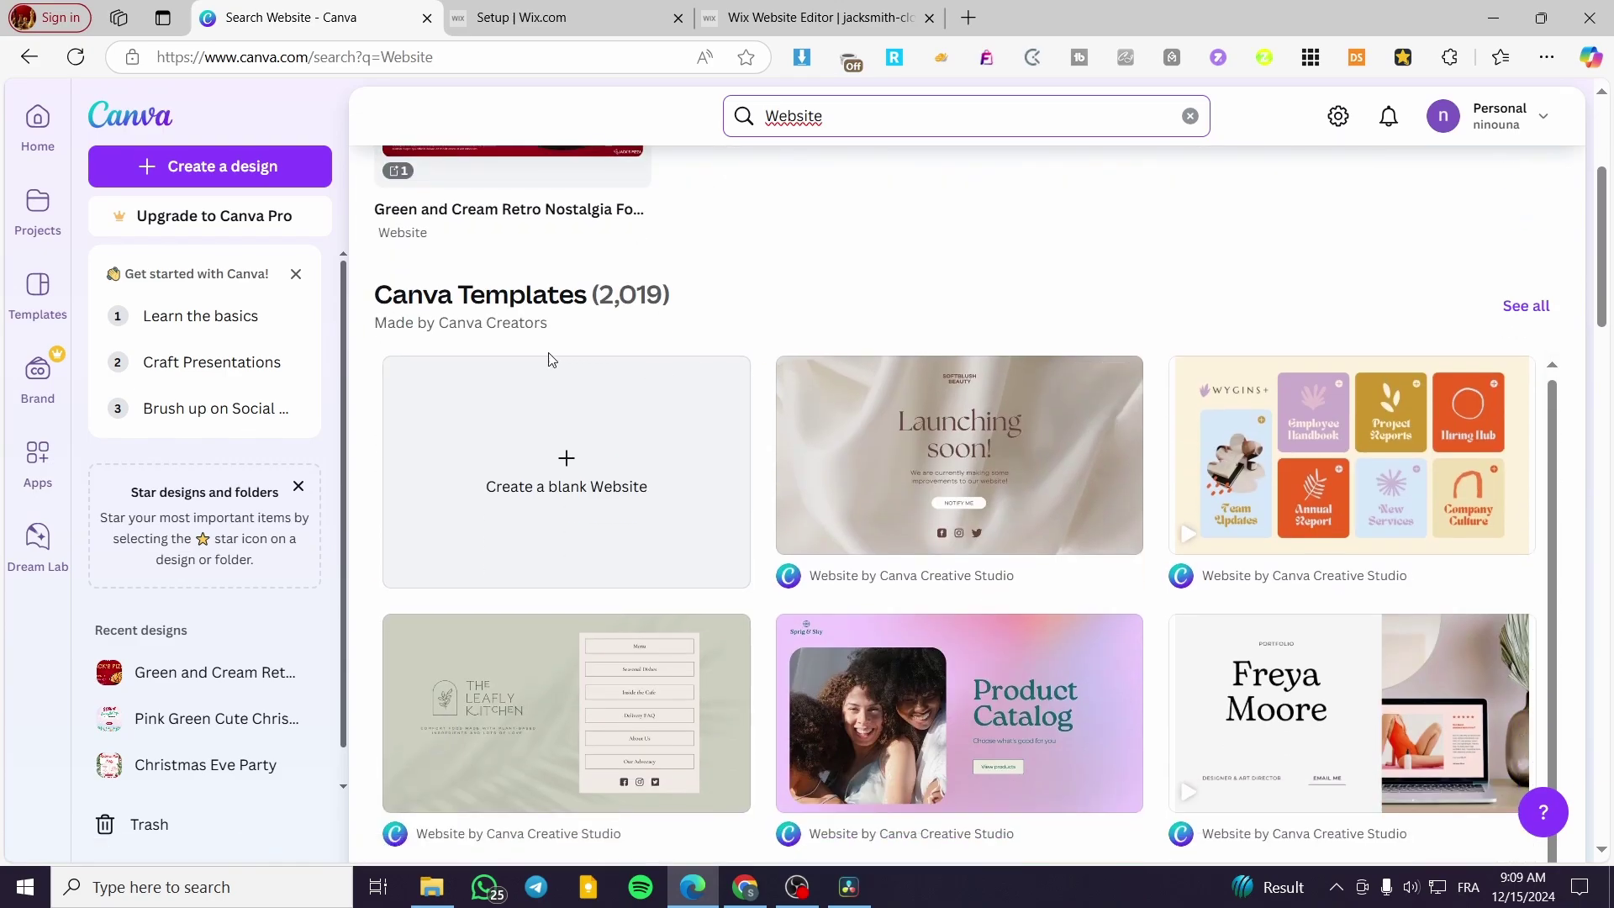
pyautogui.scroll(-6, 1215, 454)
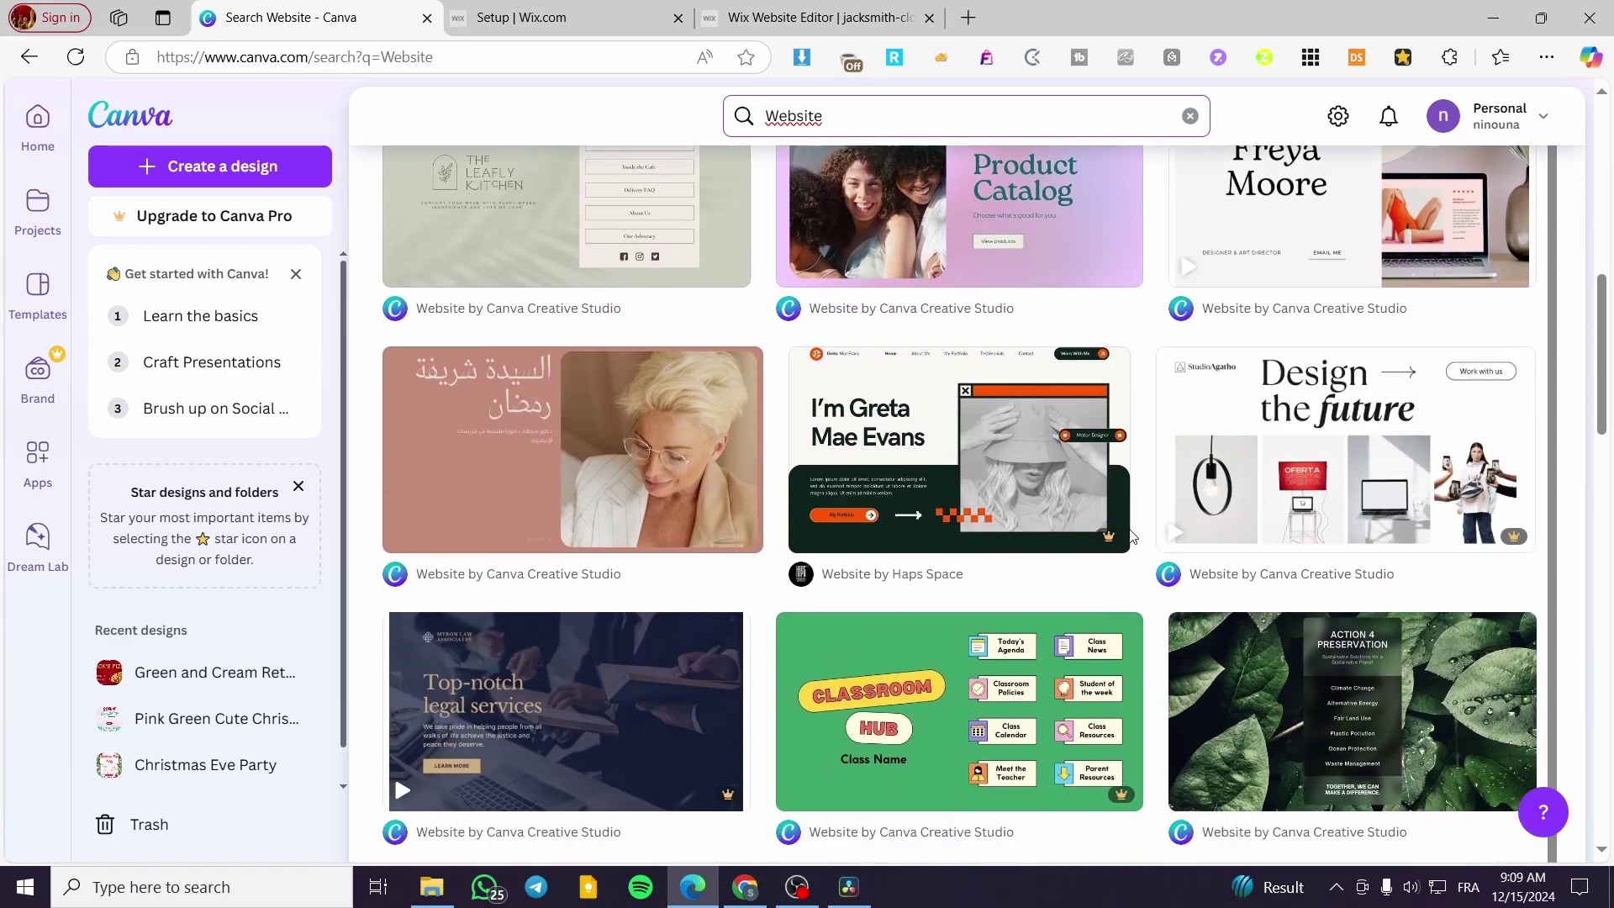
pyautogui.scroll(-3, 1175, 508)
pyautogui.scroll(-2, 1175, 508)
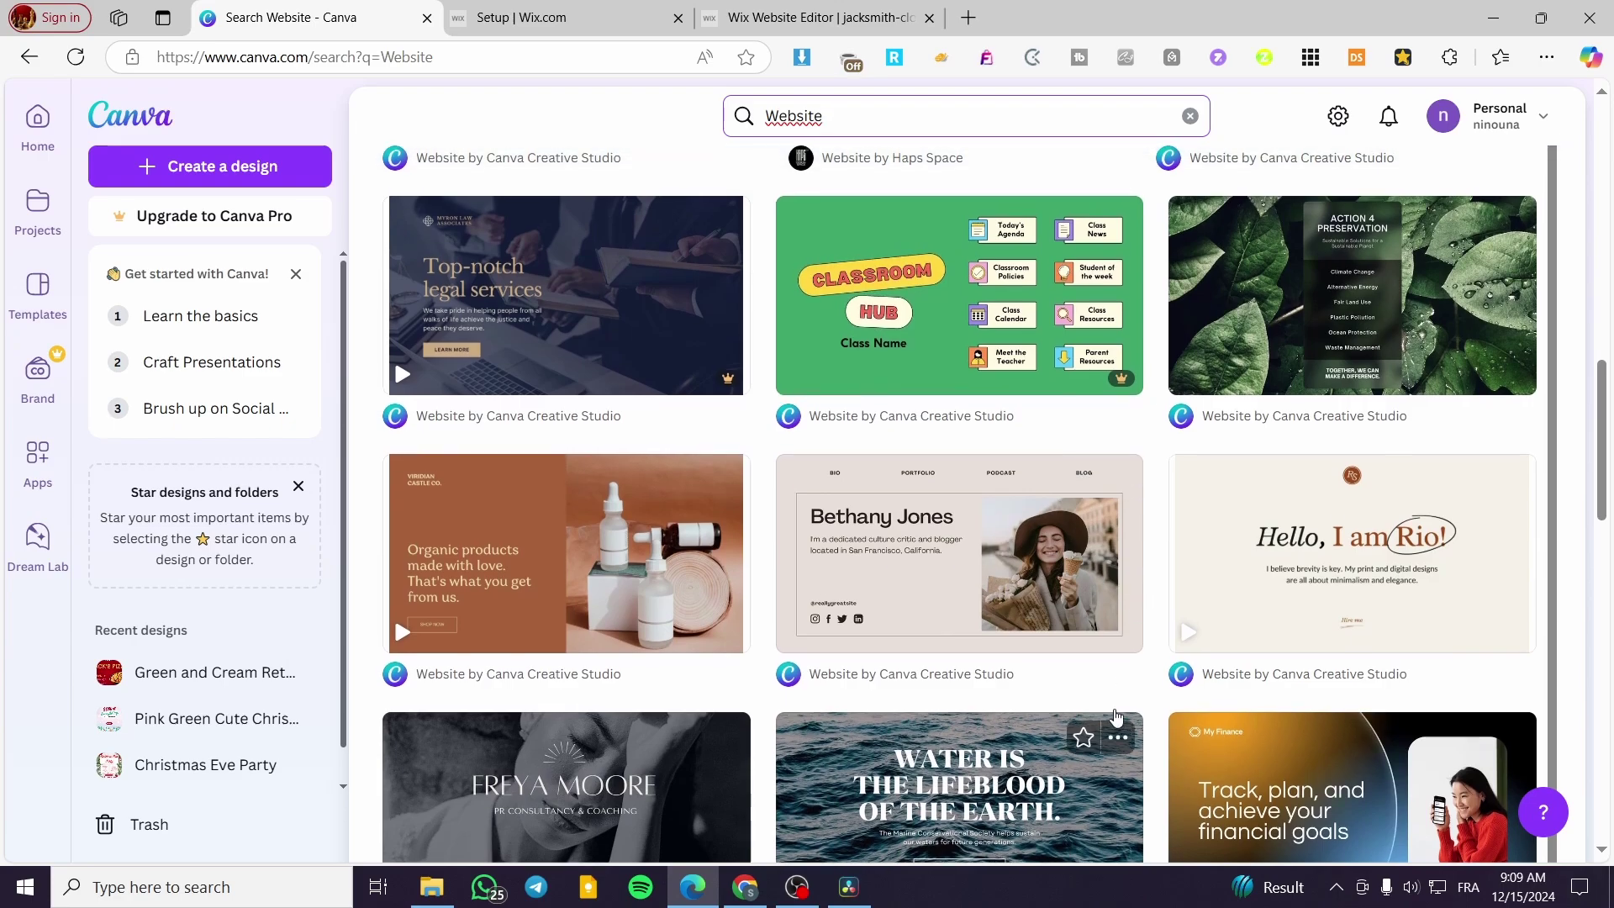
pyautogui.scroll(15, 637, 556)
# Open the existing Green and Cream Retro Nostalgia Food Website design and switch it from viewing to editing.
pyautogui.moveTo(510, 468)
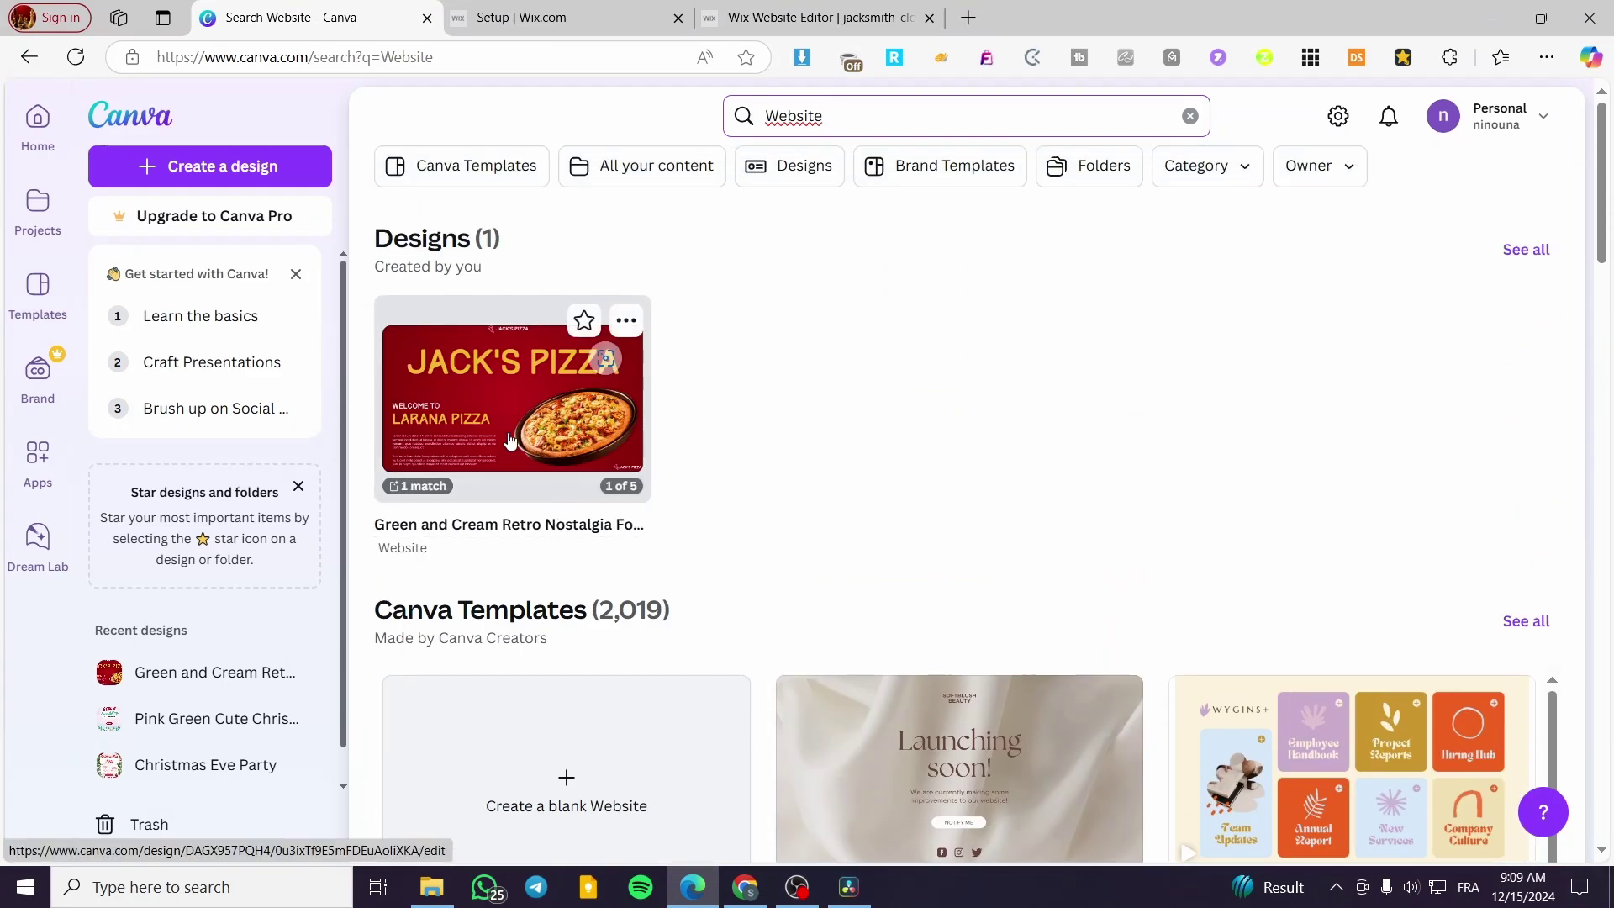
pyautogui.click(509, 439)
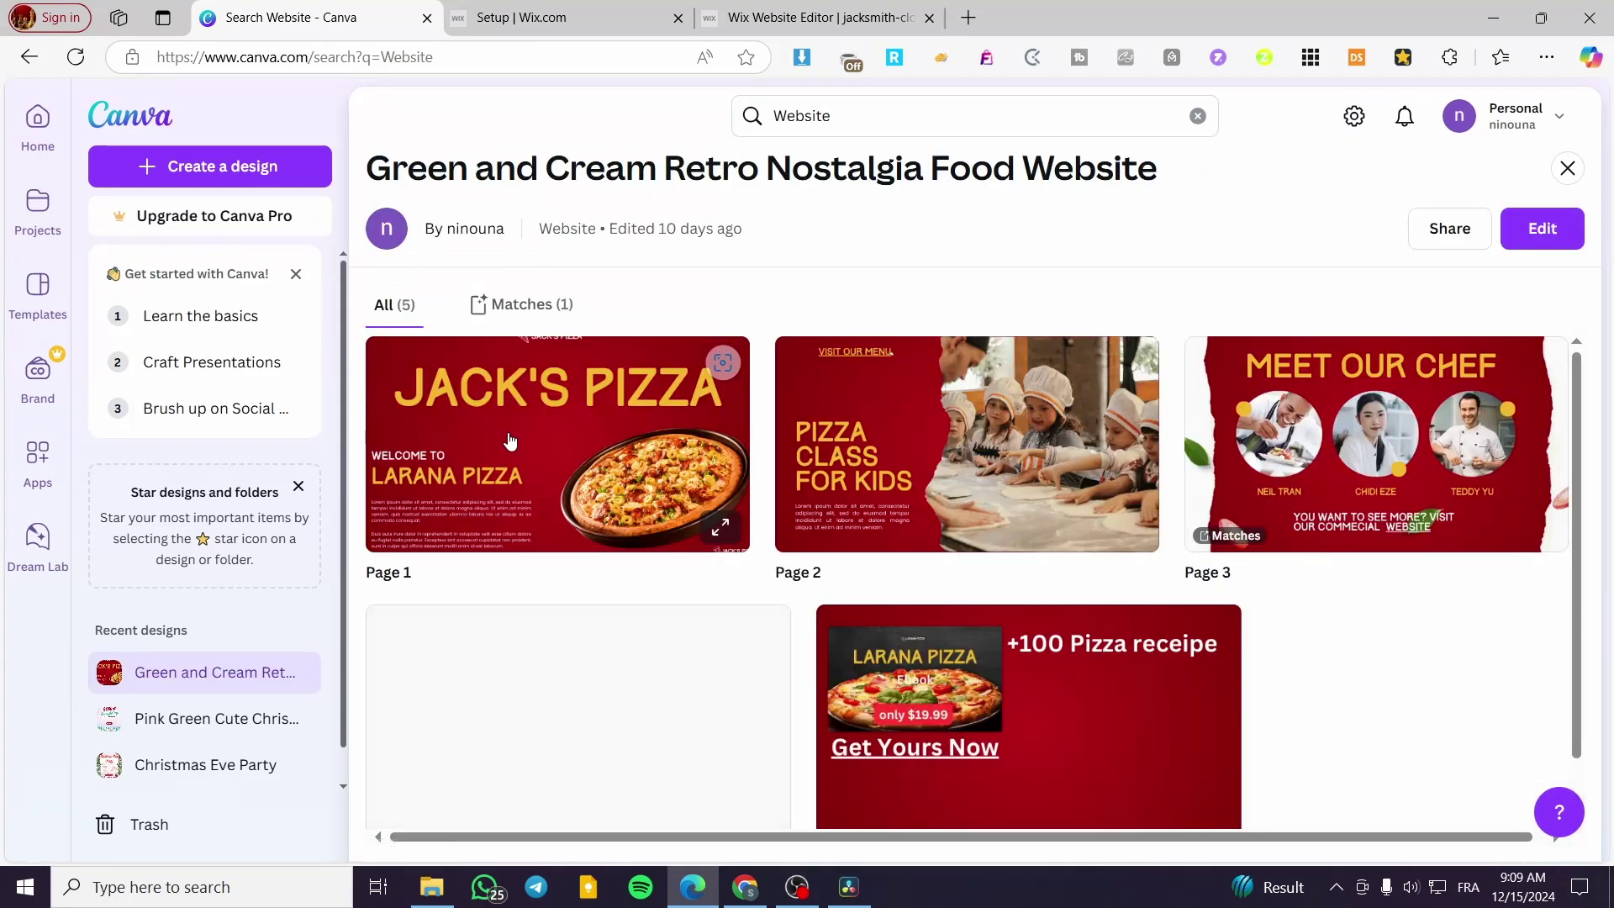
pyautogui.click(1542, 228)
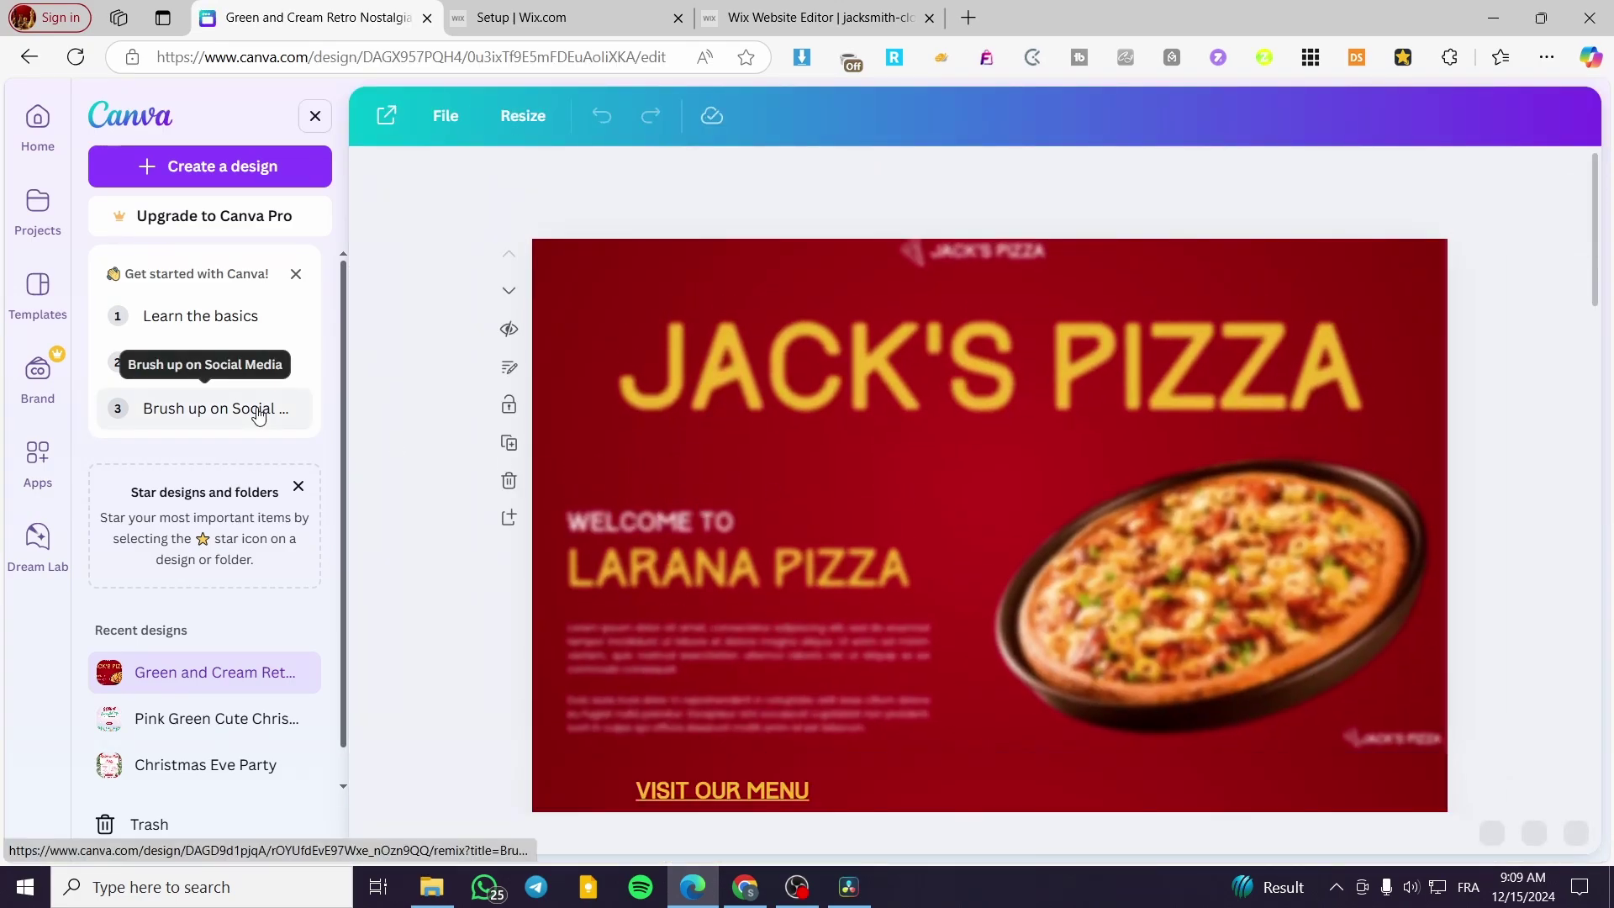
pyautogui.click(315, 122)
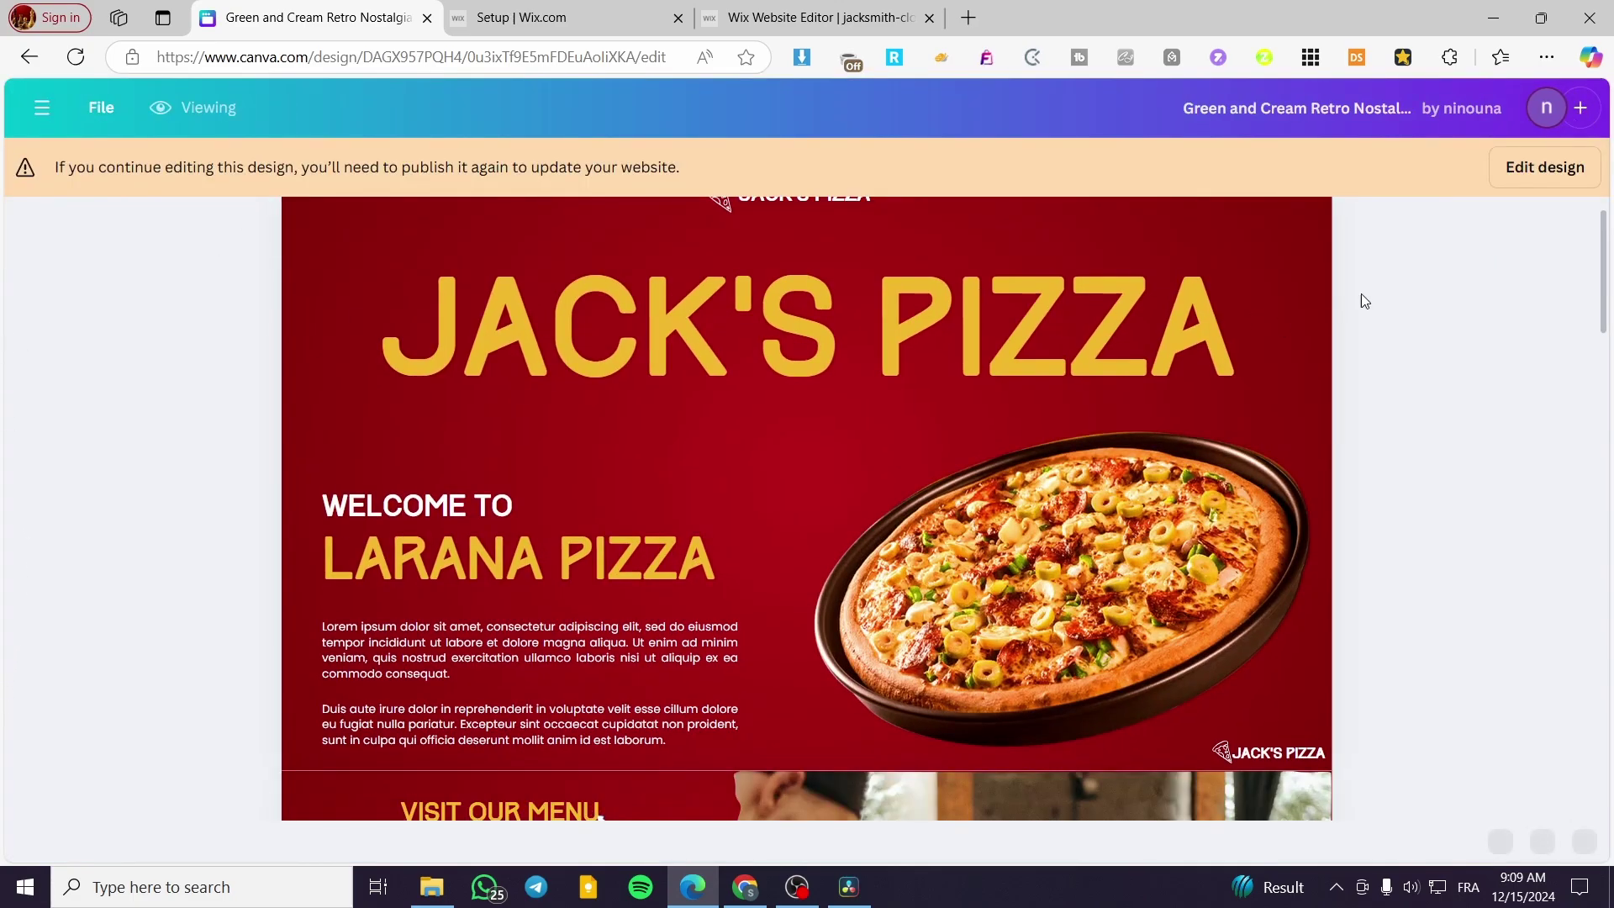
pyautogui.click(1529, 168)
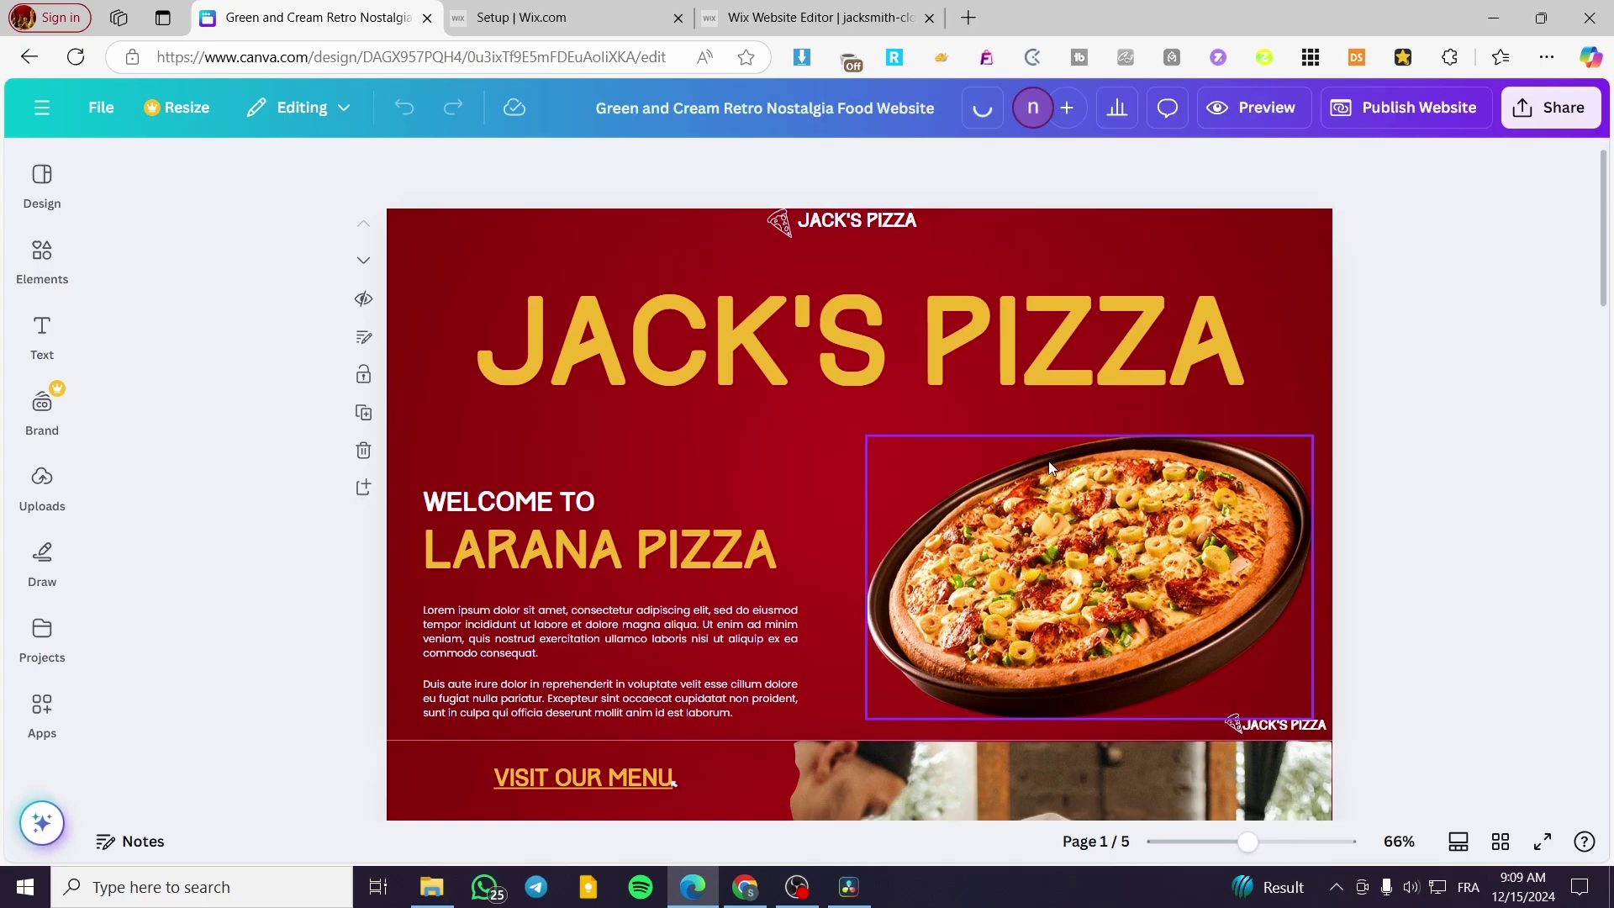
pyautogui.scroll(-15, 1048, 461)
pyautogui.scroll(12, 930, 447)
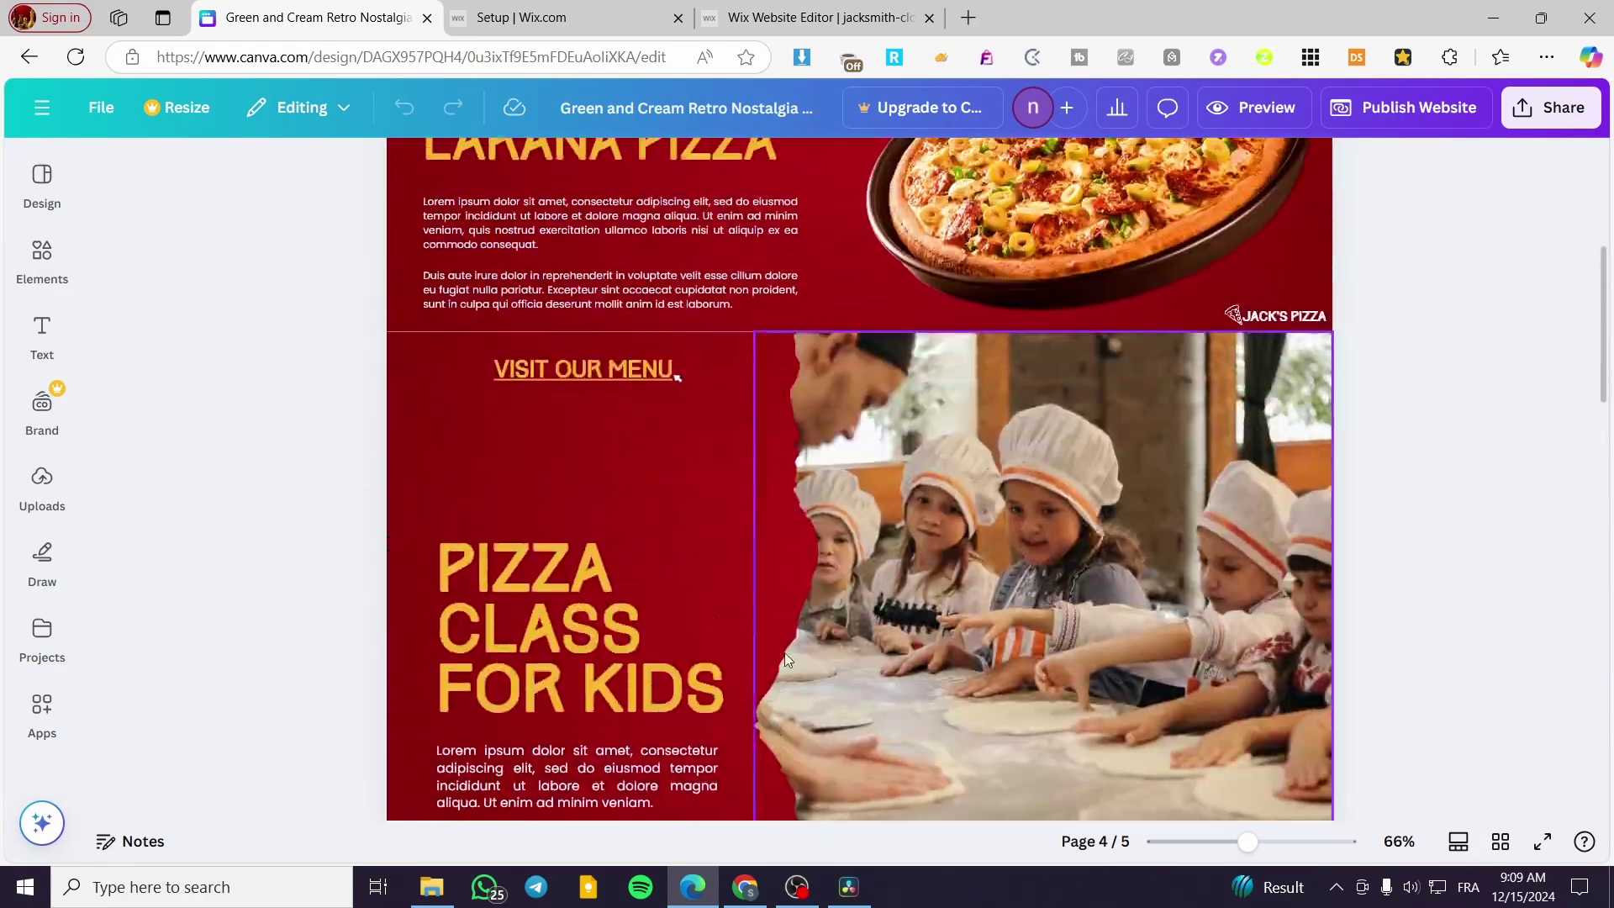
pyautogui.scroll(5, 816, 605)
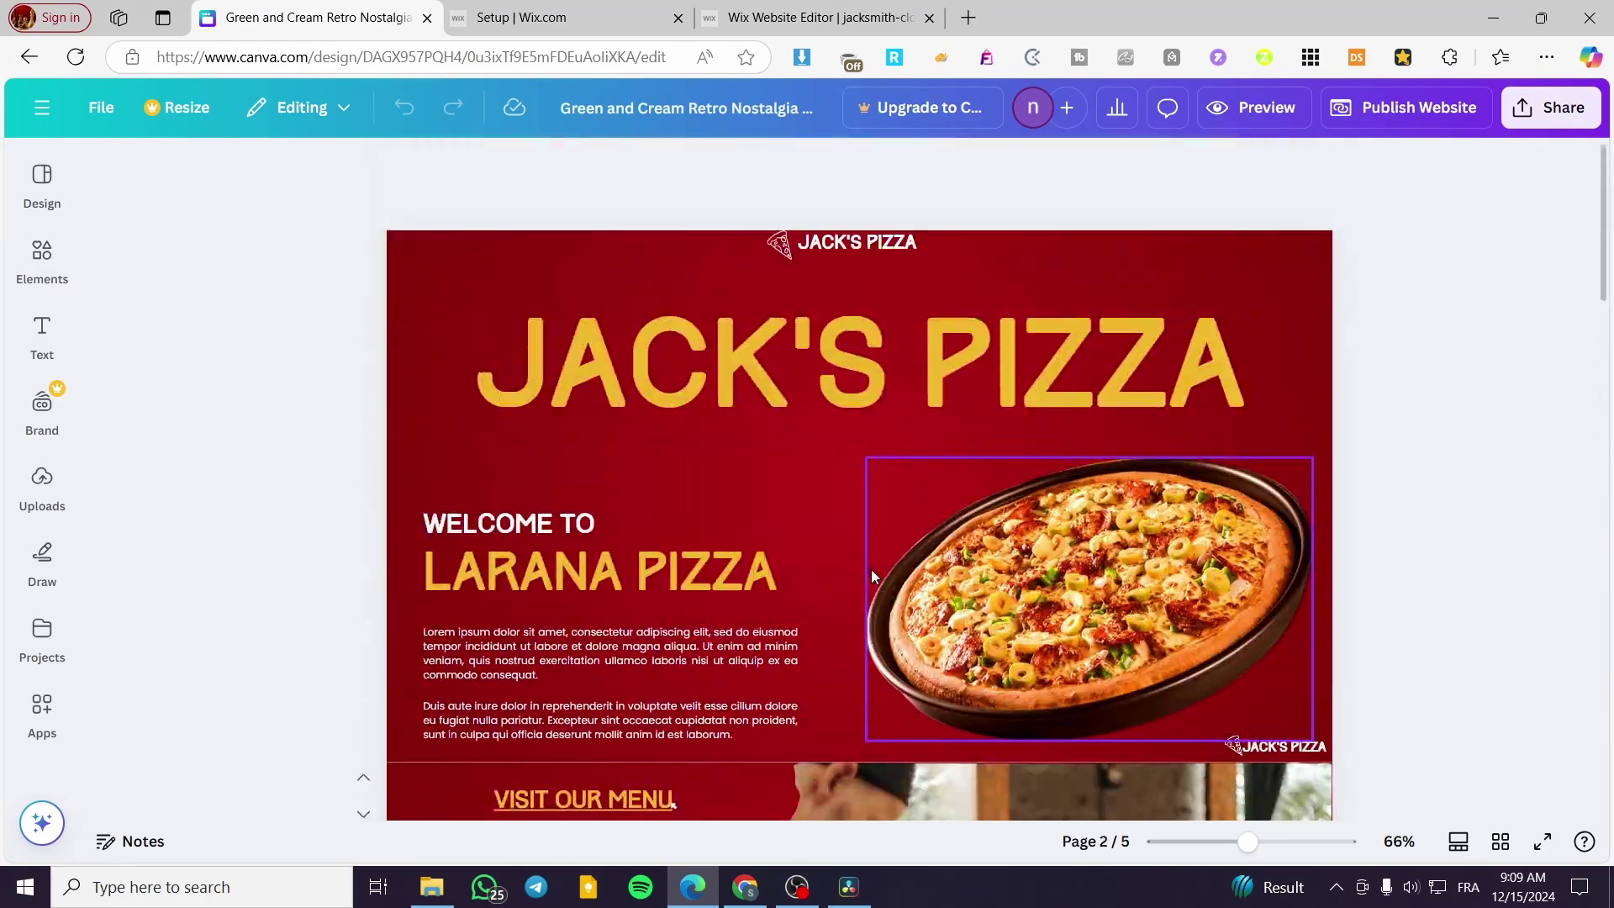
pyautogui.click(42, 332)
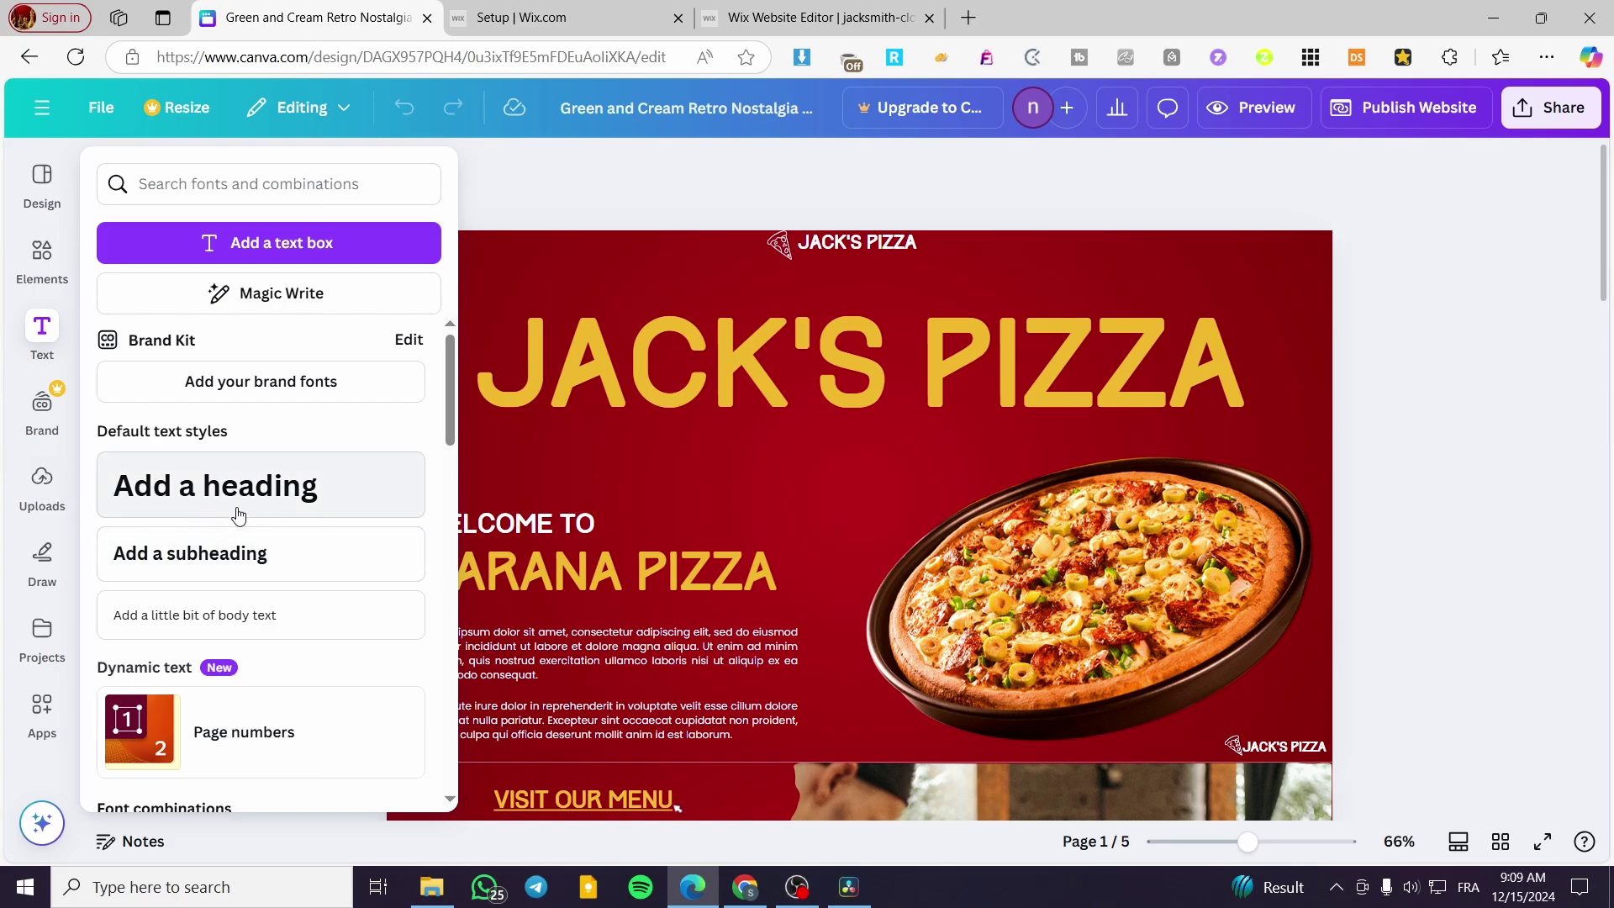
pyautogui.click(764, 301)
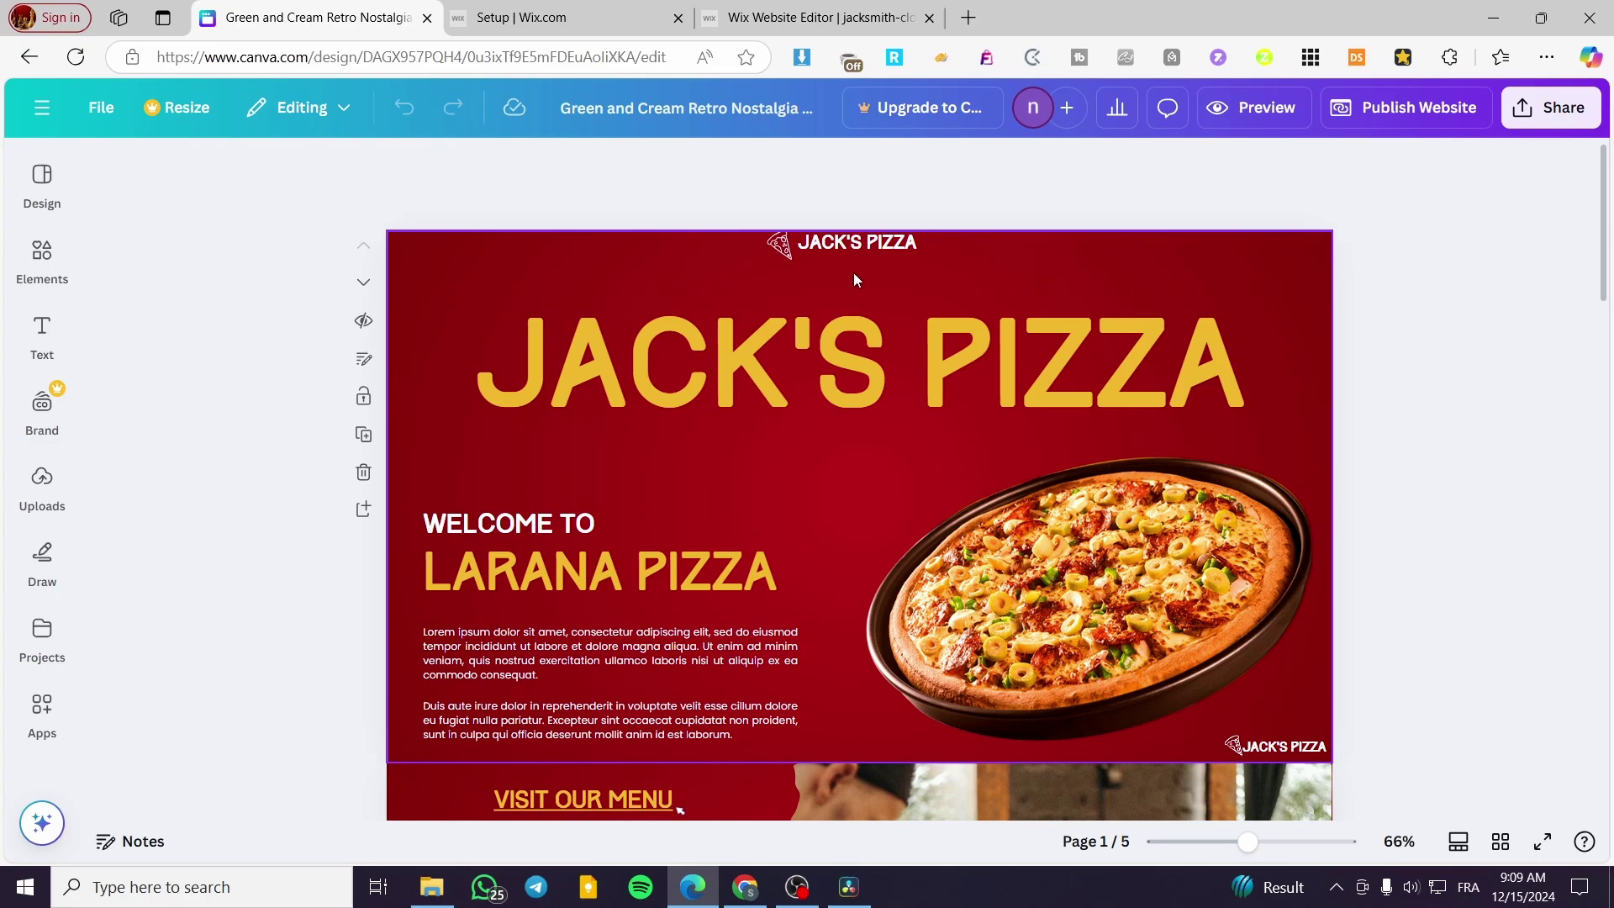
# Add a subheading reading "Home" on the first page, reduced to size 18.3 and placed above the large JACK'S PIZZA title.
pyautogui.click(51, 340)
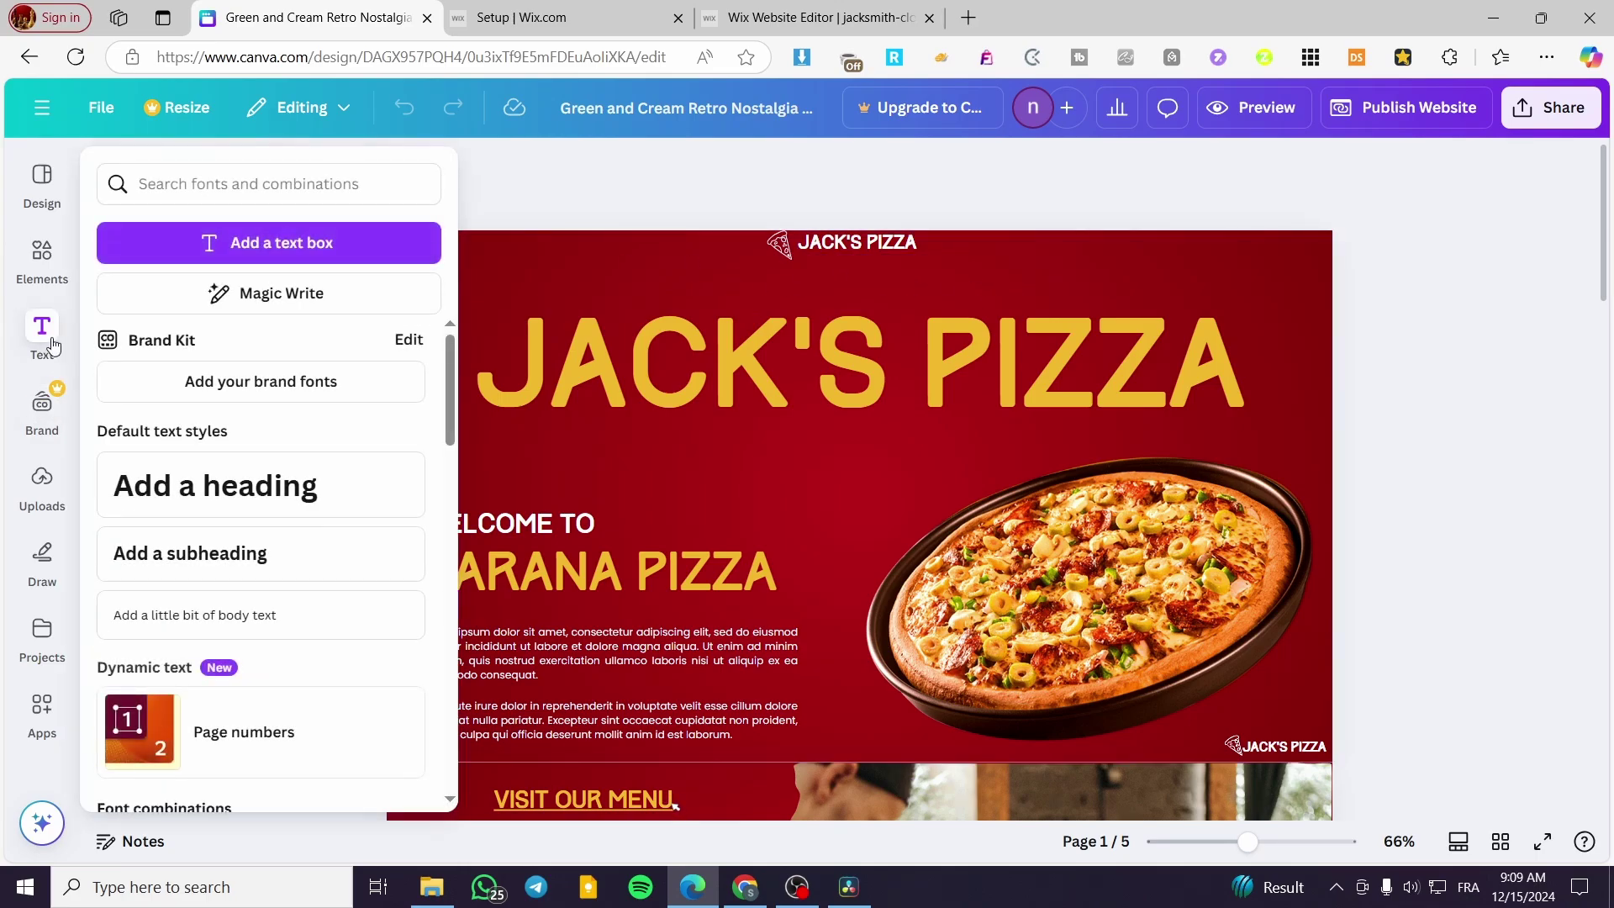
pyautogui.click(233, 575)
pyautogui.moveTo(866, 555); pyautogui.dragTo(654, 349)
pyautogui.write('Home')
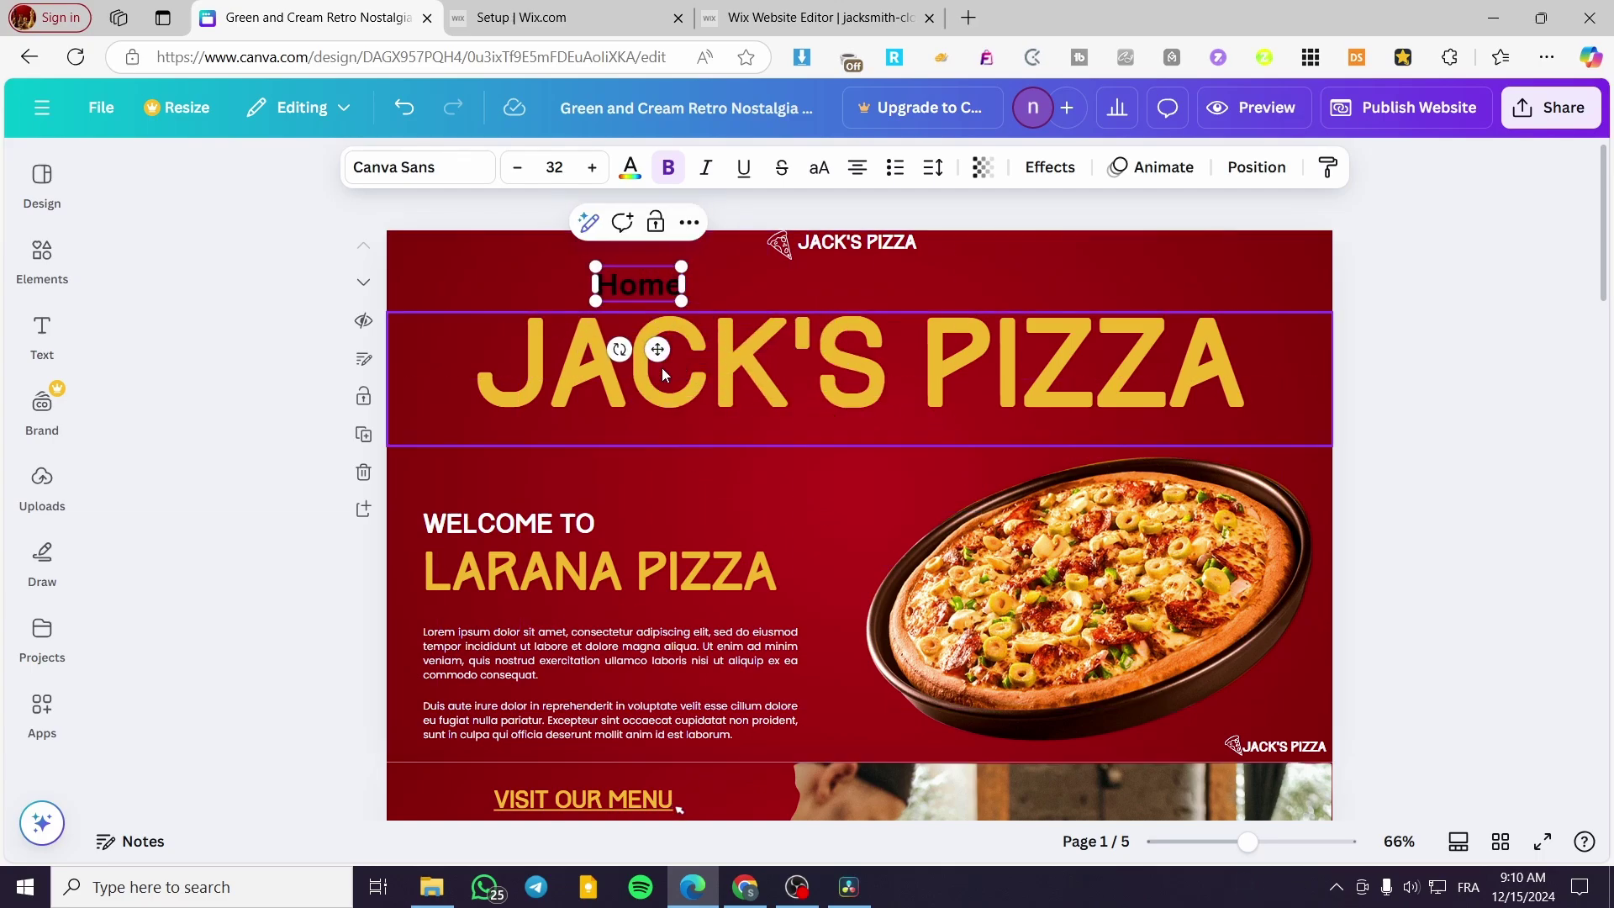
pyautogui.moveTo(658, 349); pyautogui.dragTo(644, 274)
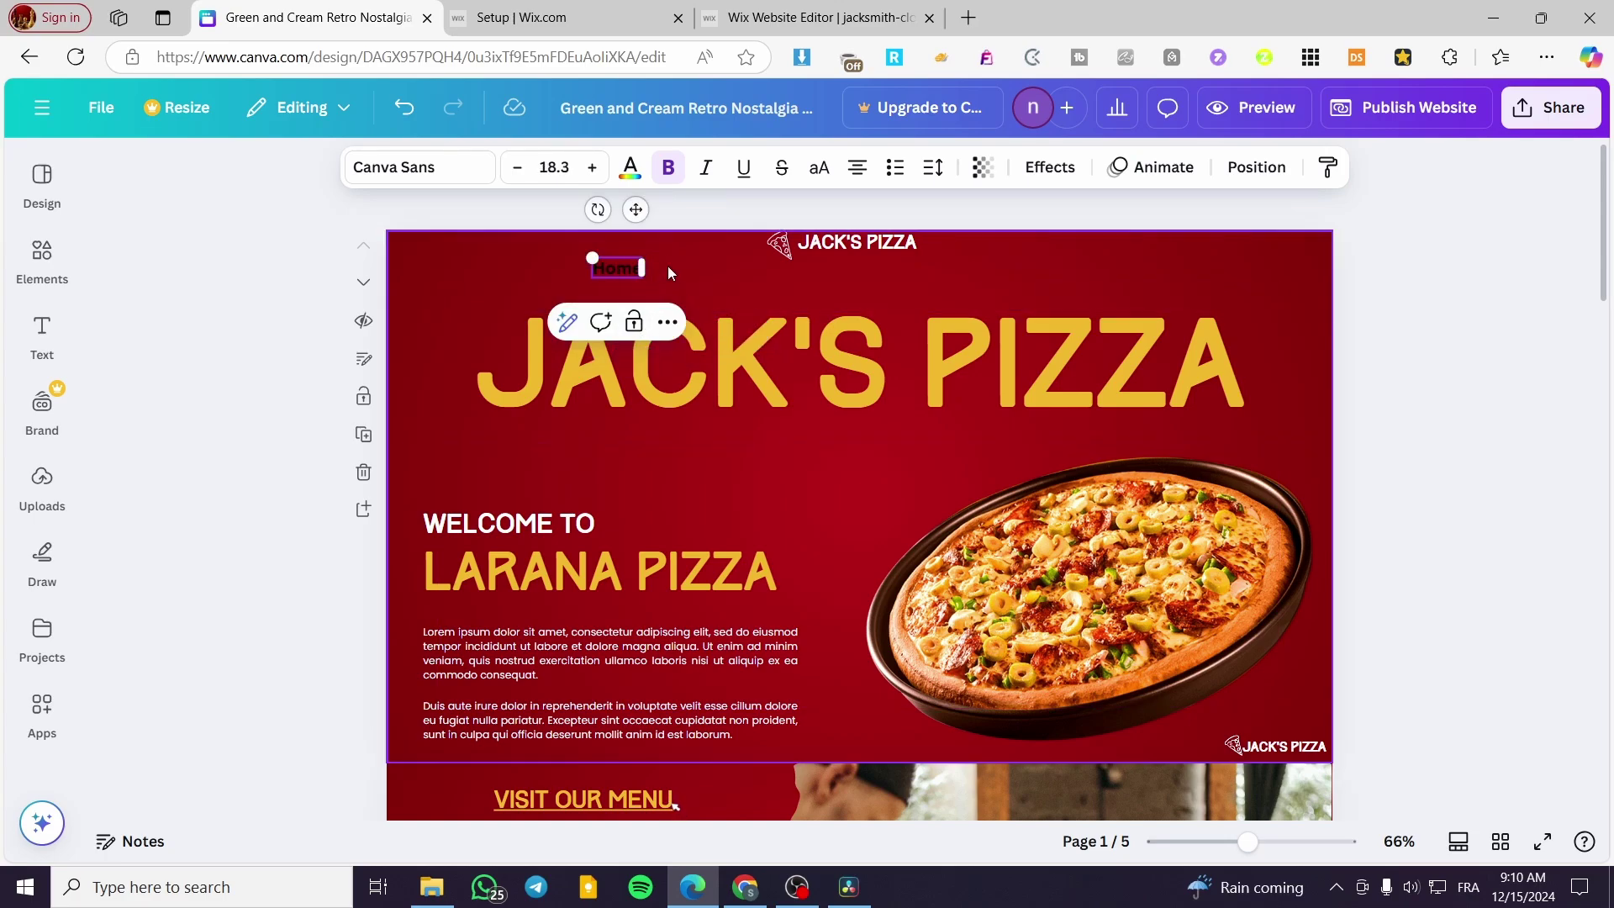
pyautogui.click(667, 265)
# Duplicate the Home text, change the copy to "About Us" and place it just right of Home with a small gap.
pyautogui.click(628, 267)
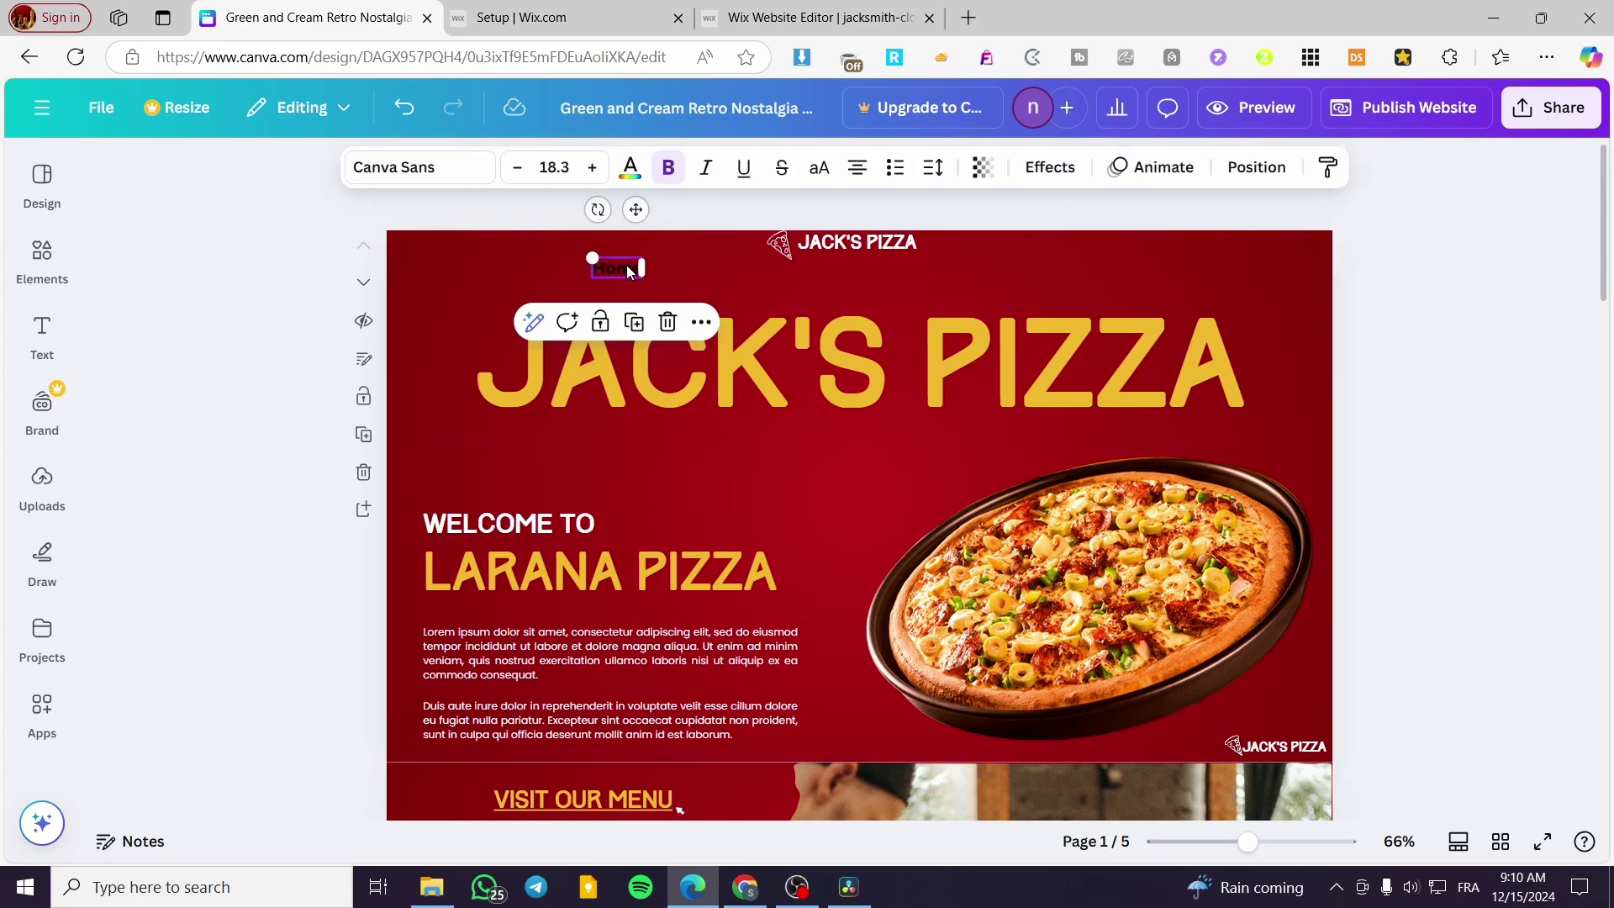
pyautogui.click(635, 323)
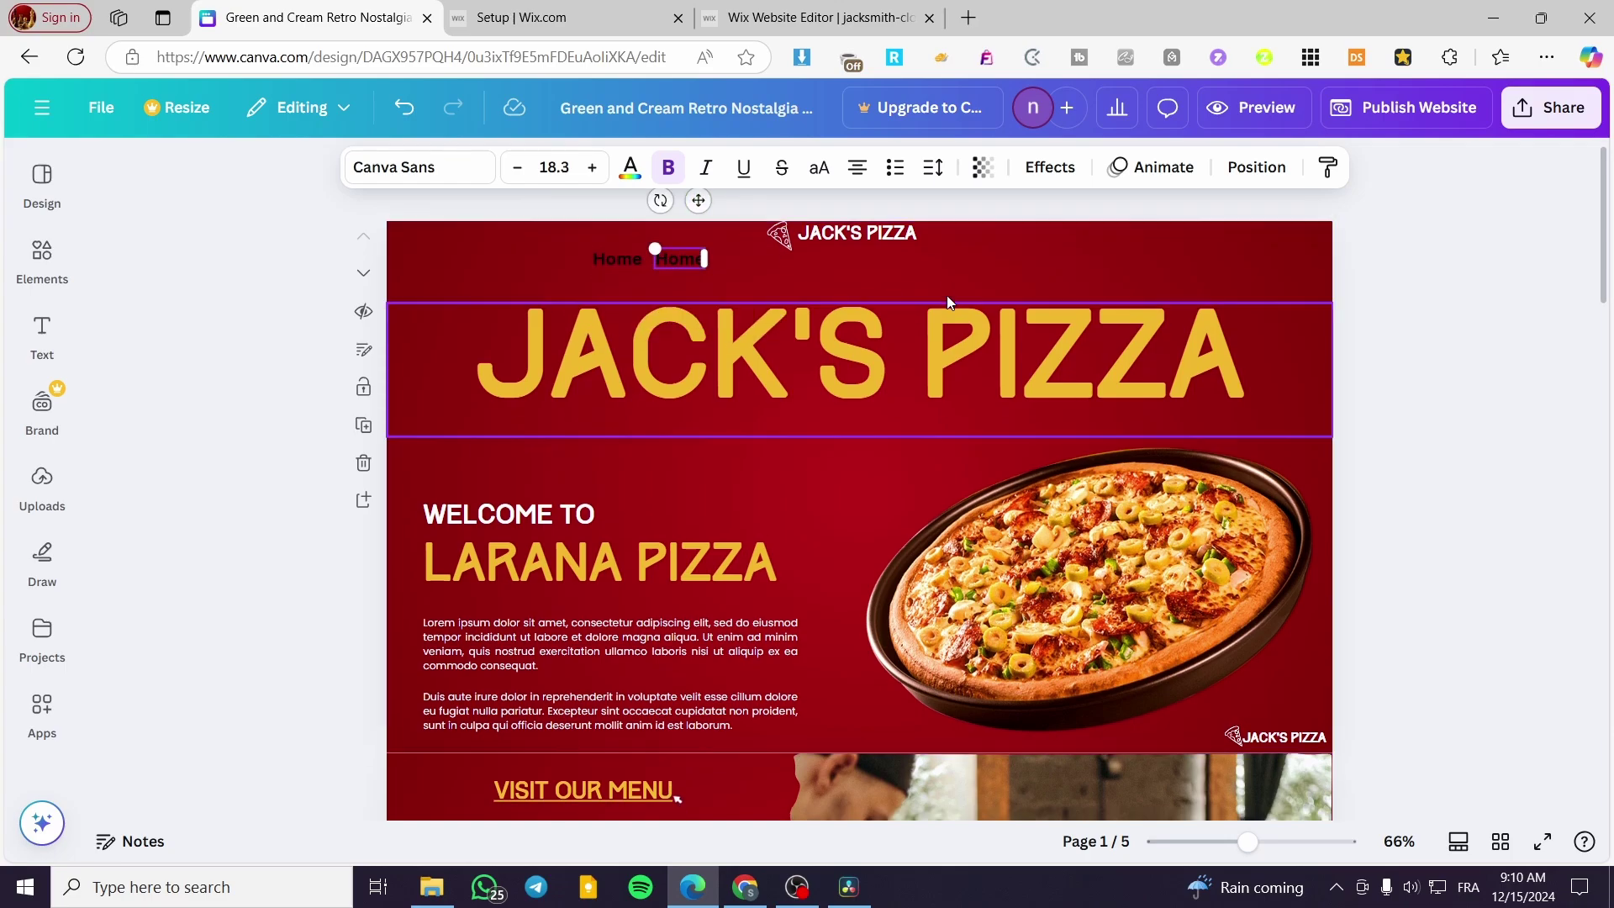
pyautogui.scroll(-5, 946, 295)
pyautogui.scroll(-3, 574, 443)
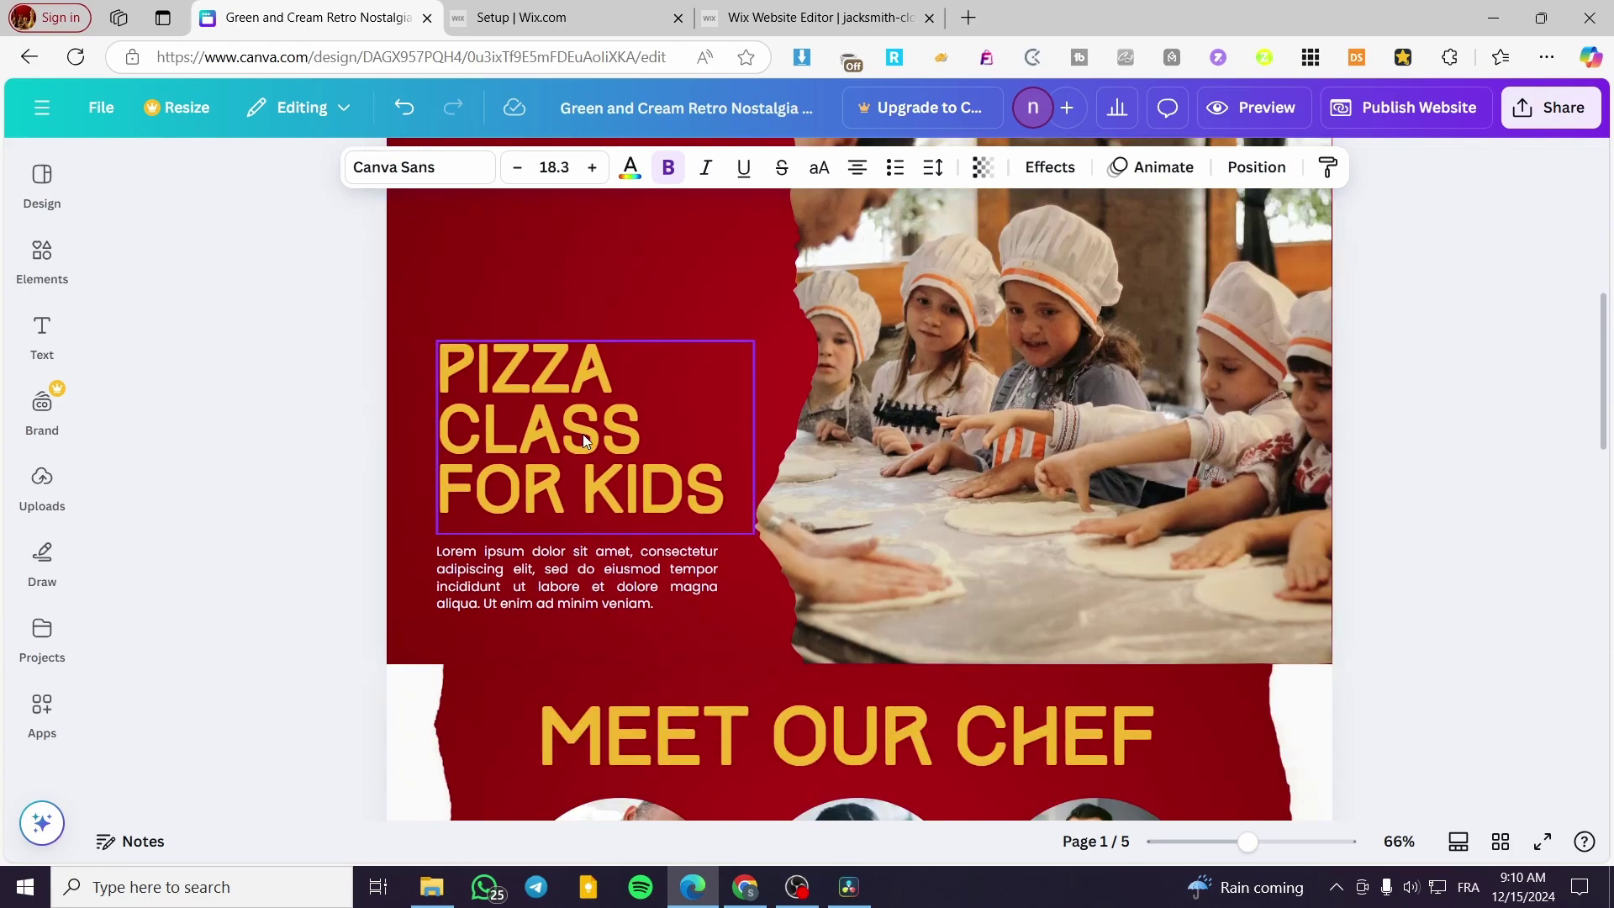
pyautogui.scroll(8, 583, 434)
pyautogui.doubleClick(679, 267)
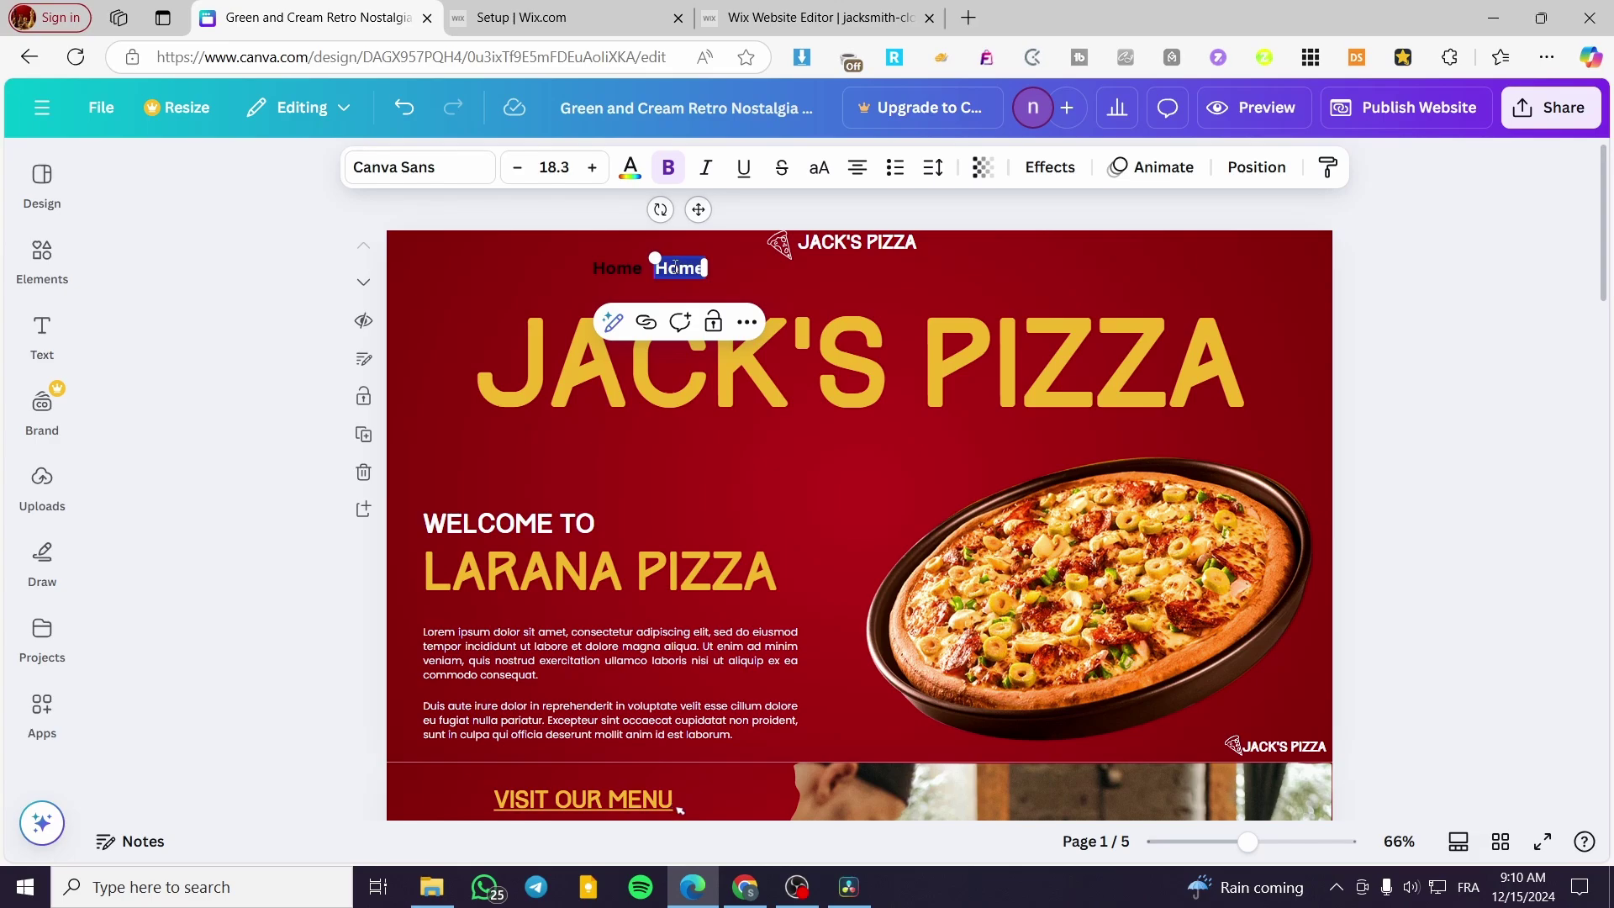
pyautogui.write('About U')
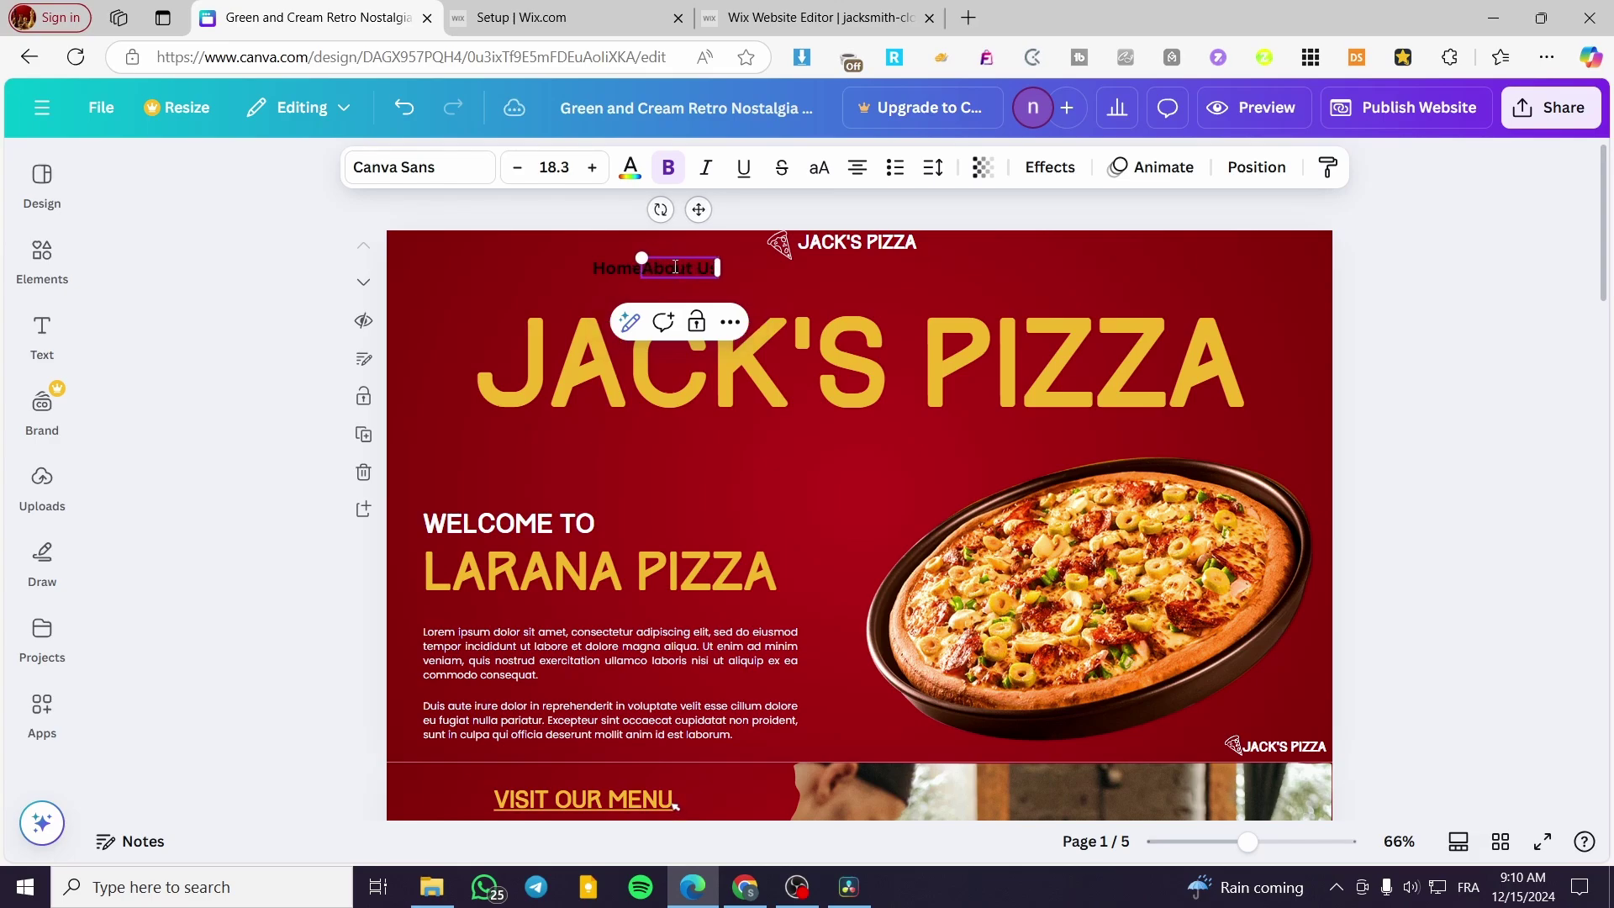
pyautogui.write('s')
pyautogui.click(784, 284)
pyautogui.moveTo(693, 271); pyautogui.dragTo(718, 272)
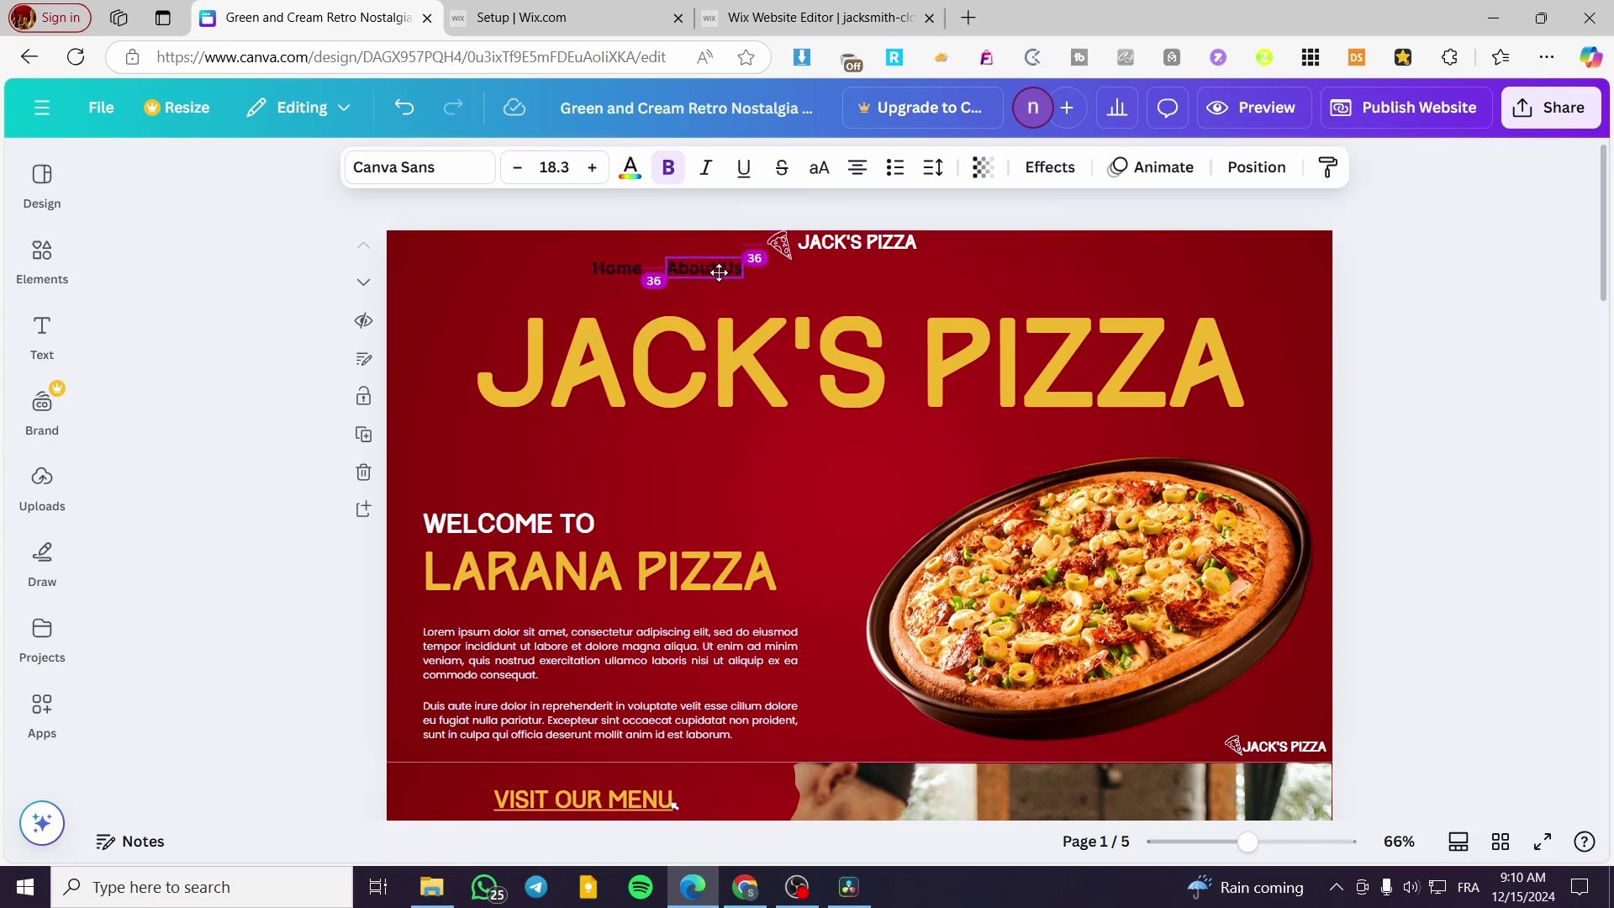
# Duplicate the About Us text, move the copy to its right and replace its wording with "Menu".
pyautogui.scroll(-15, 597, 350)
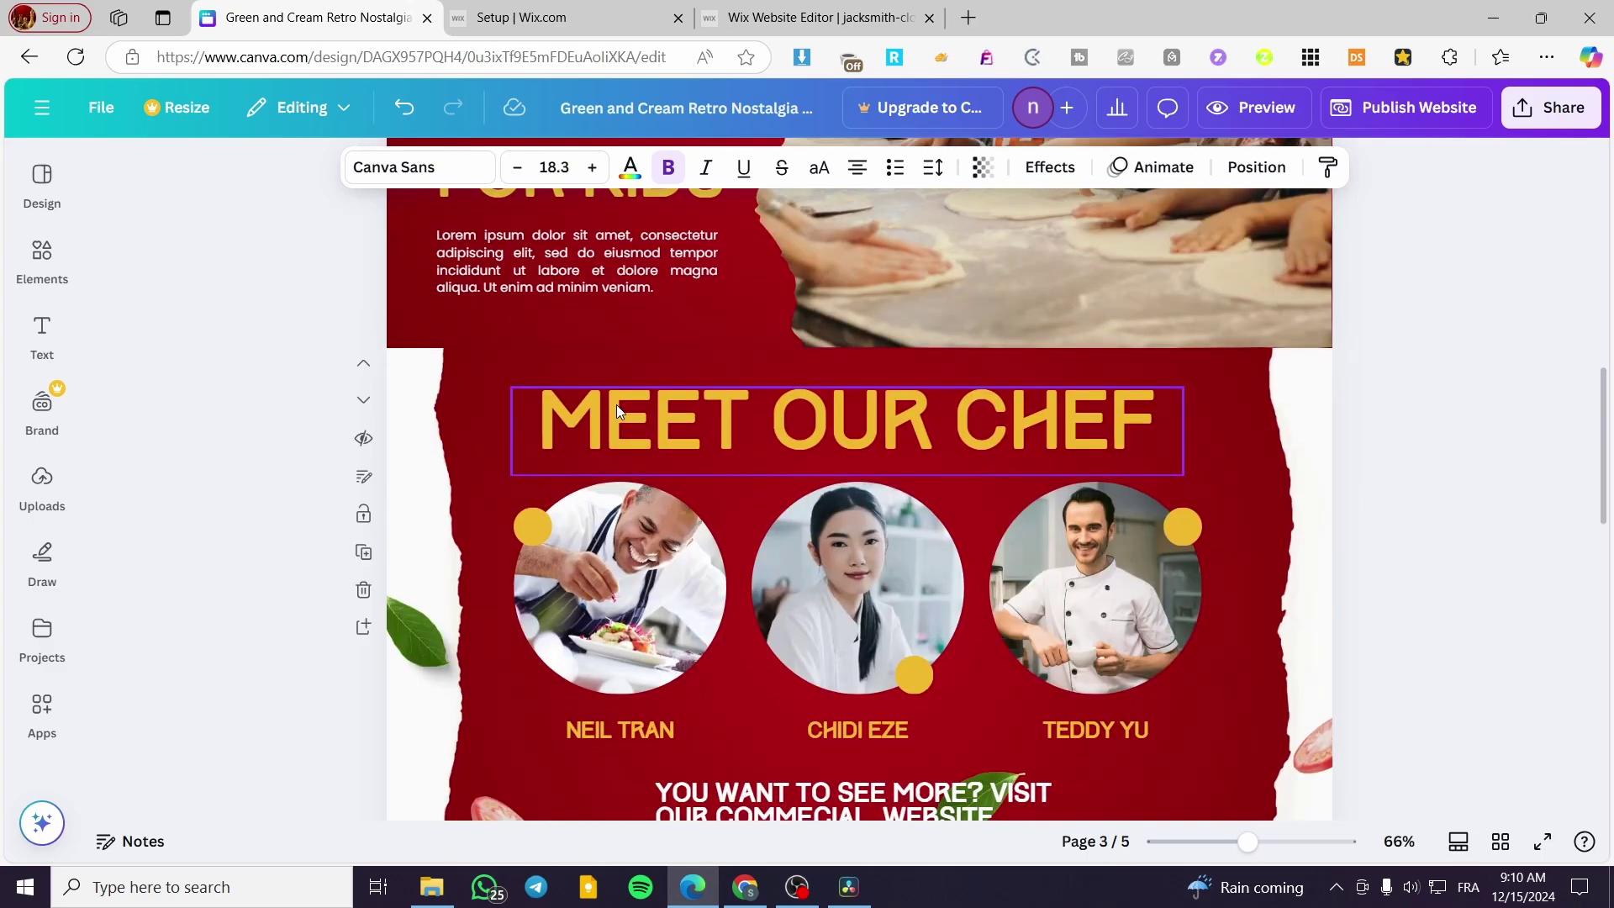
pyautogui.scroll(-7, 622, 412)
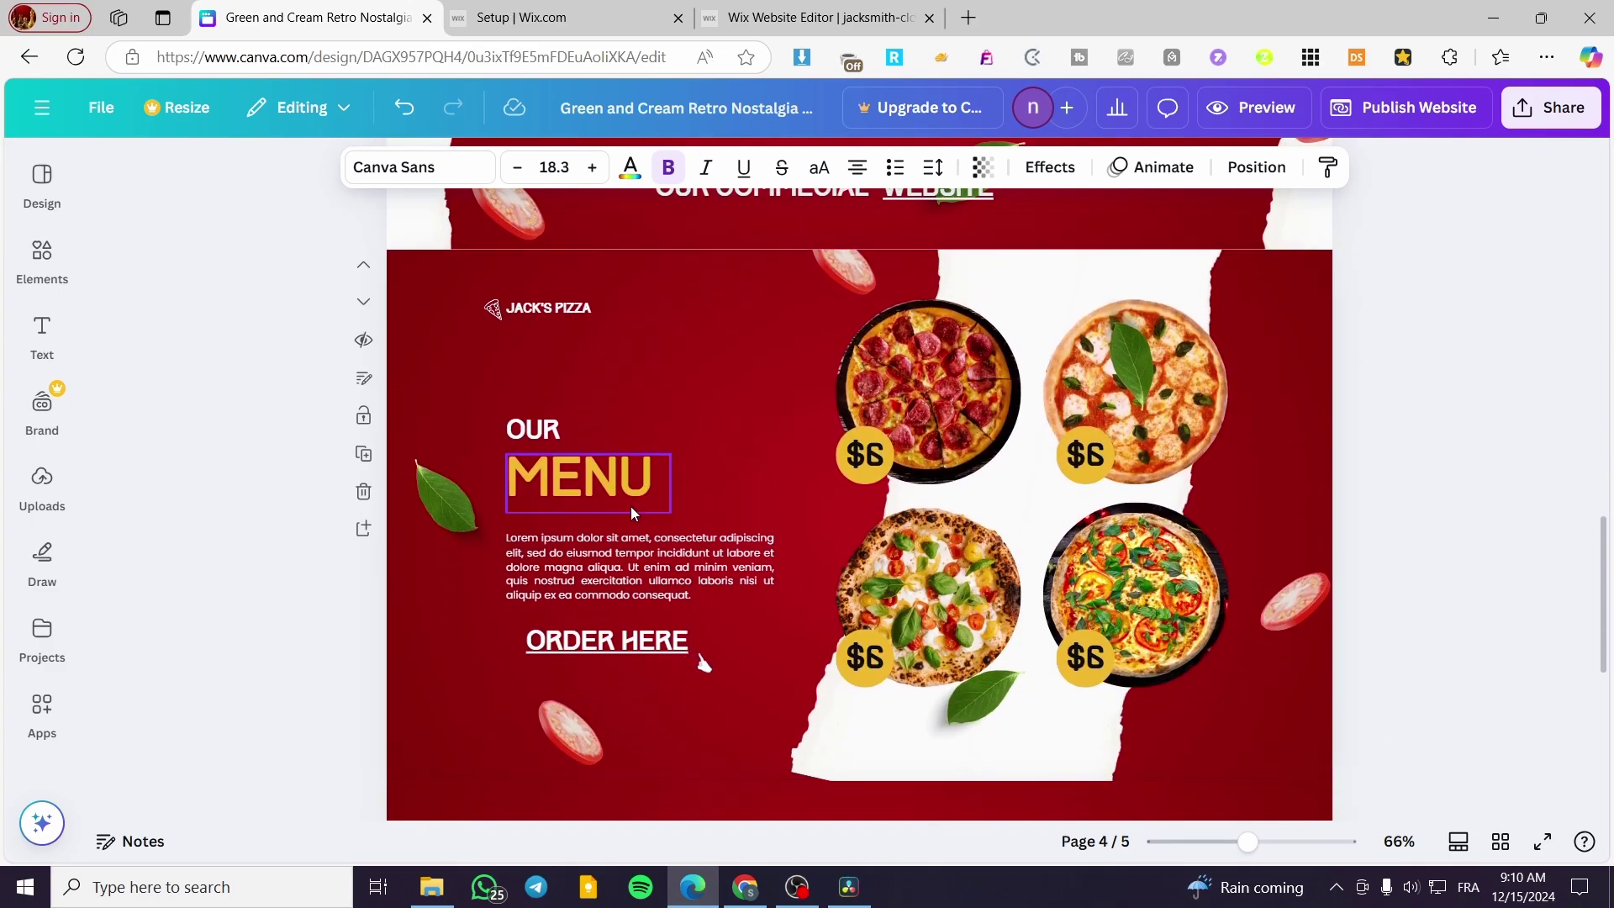
pyautogui.scroll(20, 632, 511)
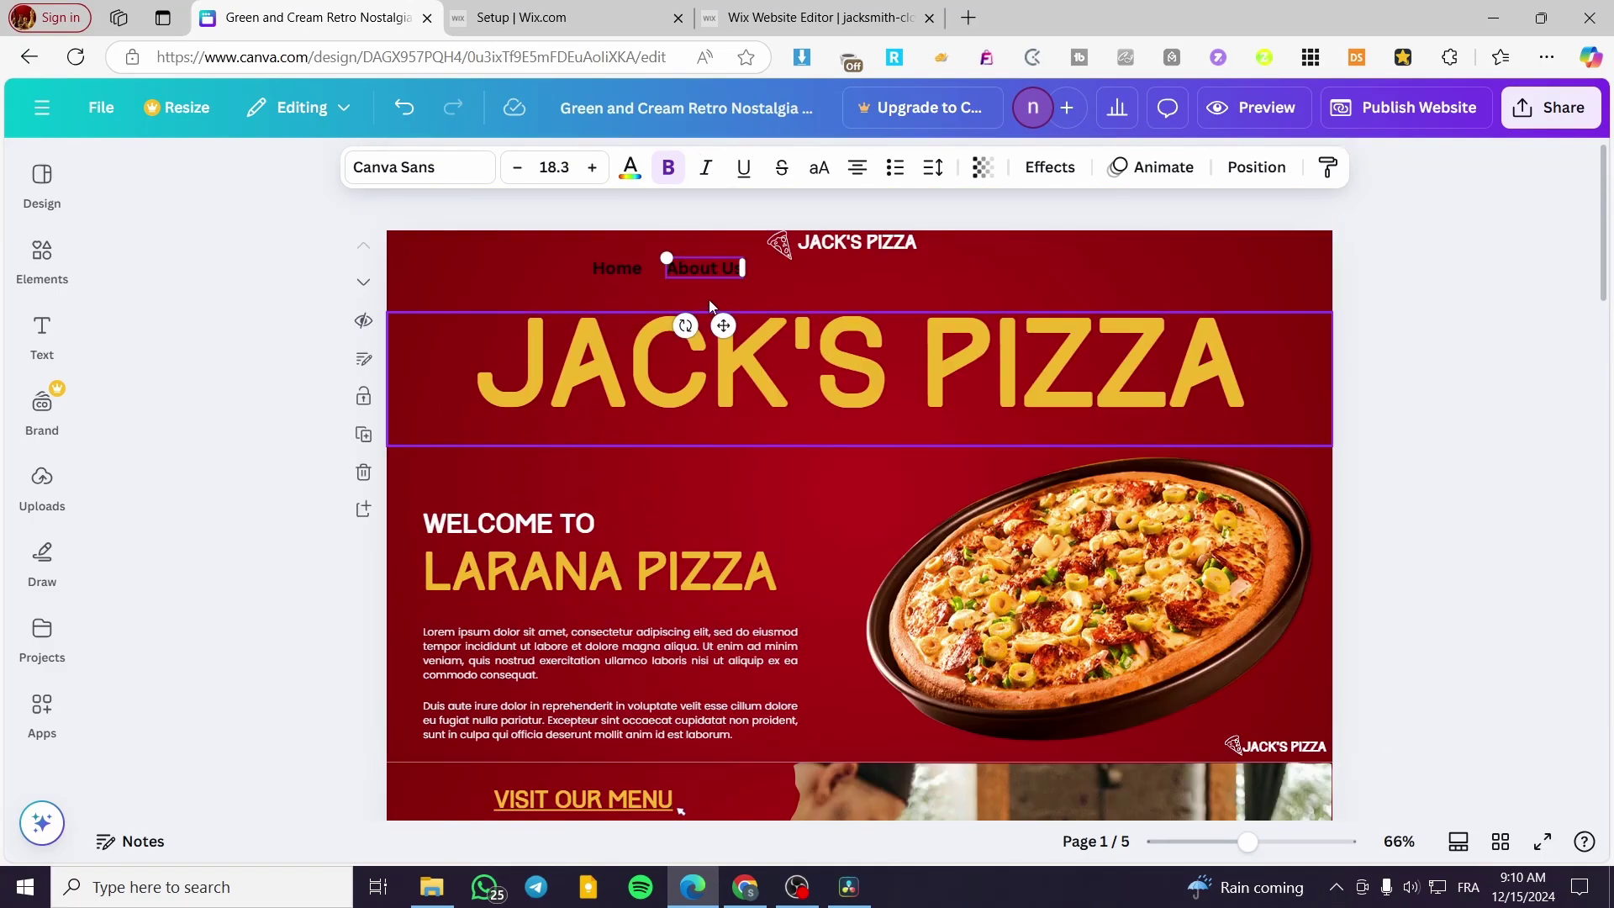
pyautogui.click(621, 266)
pyautogui.click(698, 267)
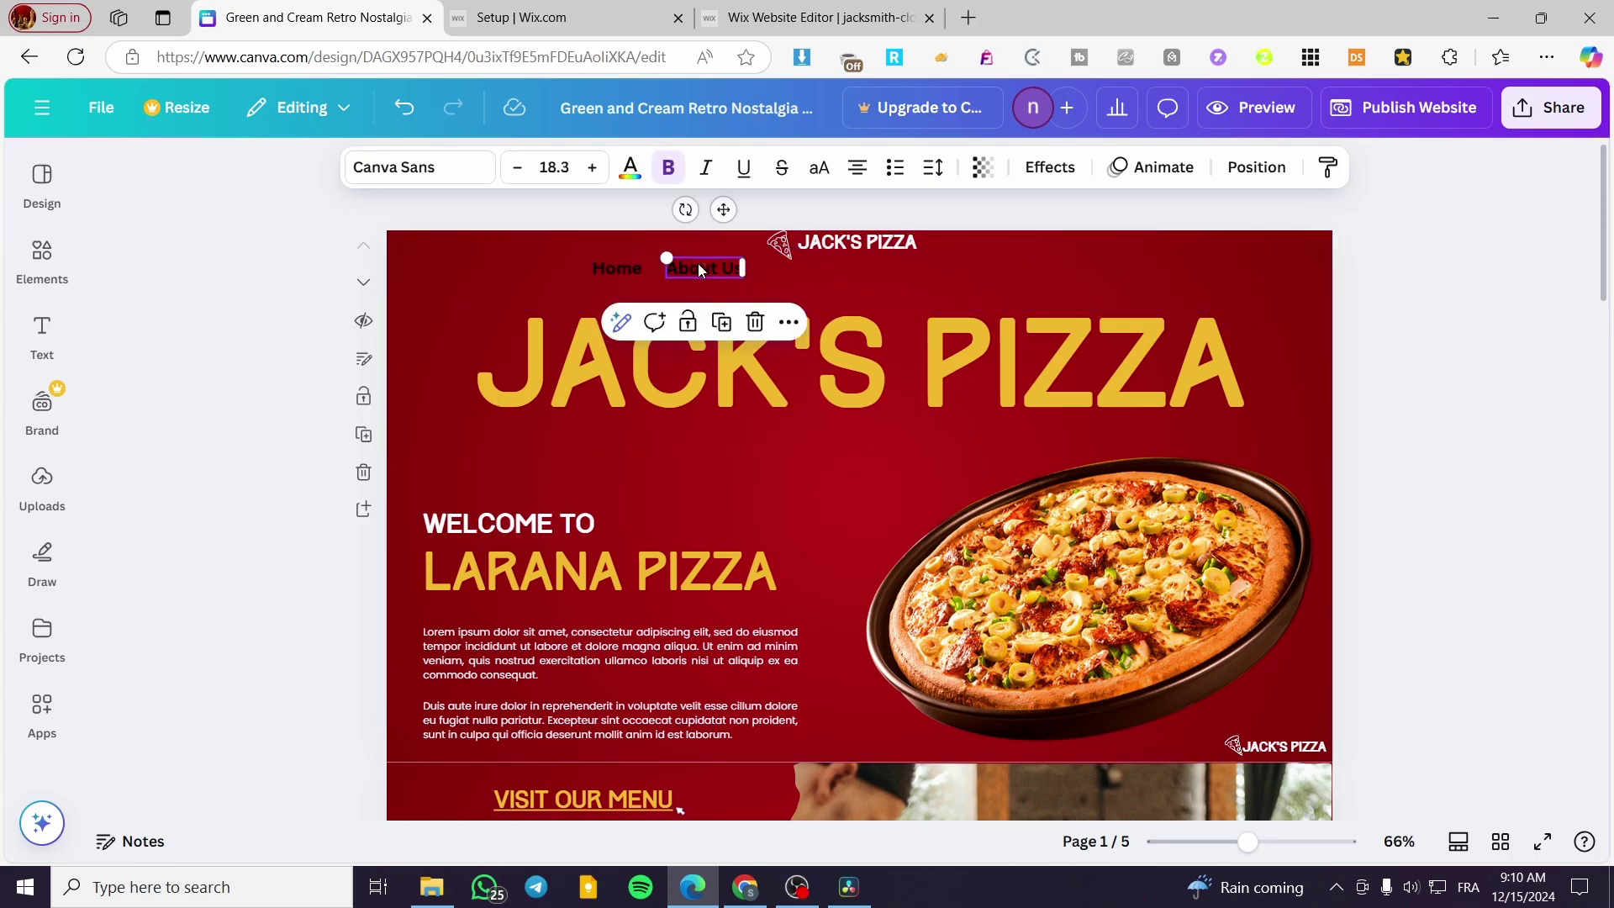
pyautogui.click(721, 322)
pyautogui.moveTo(735, 281); pyautogui.dragTo(803, 272)
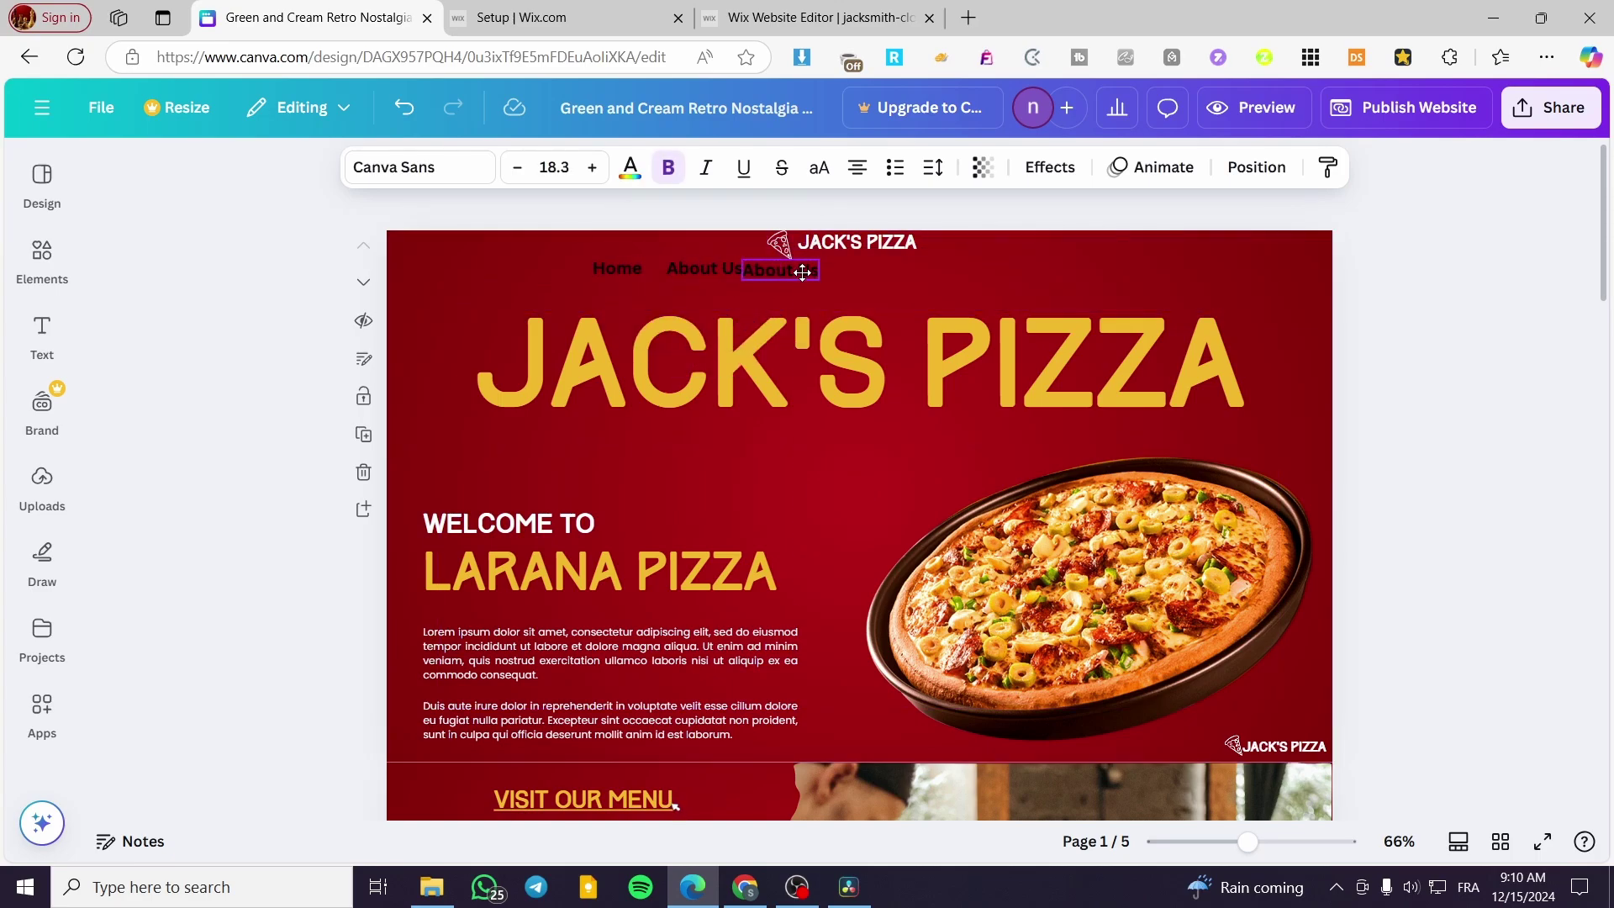
pyautogui.doubleClick(787, 271)
pyautogui.press('BackSpace')
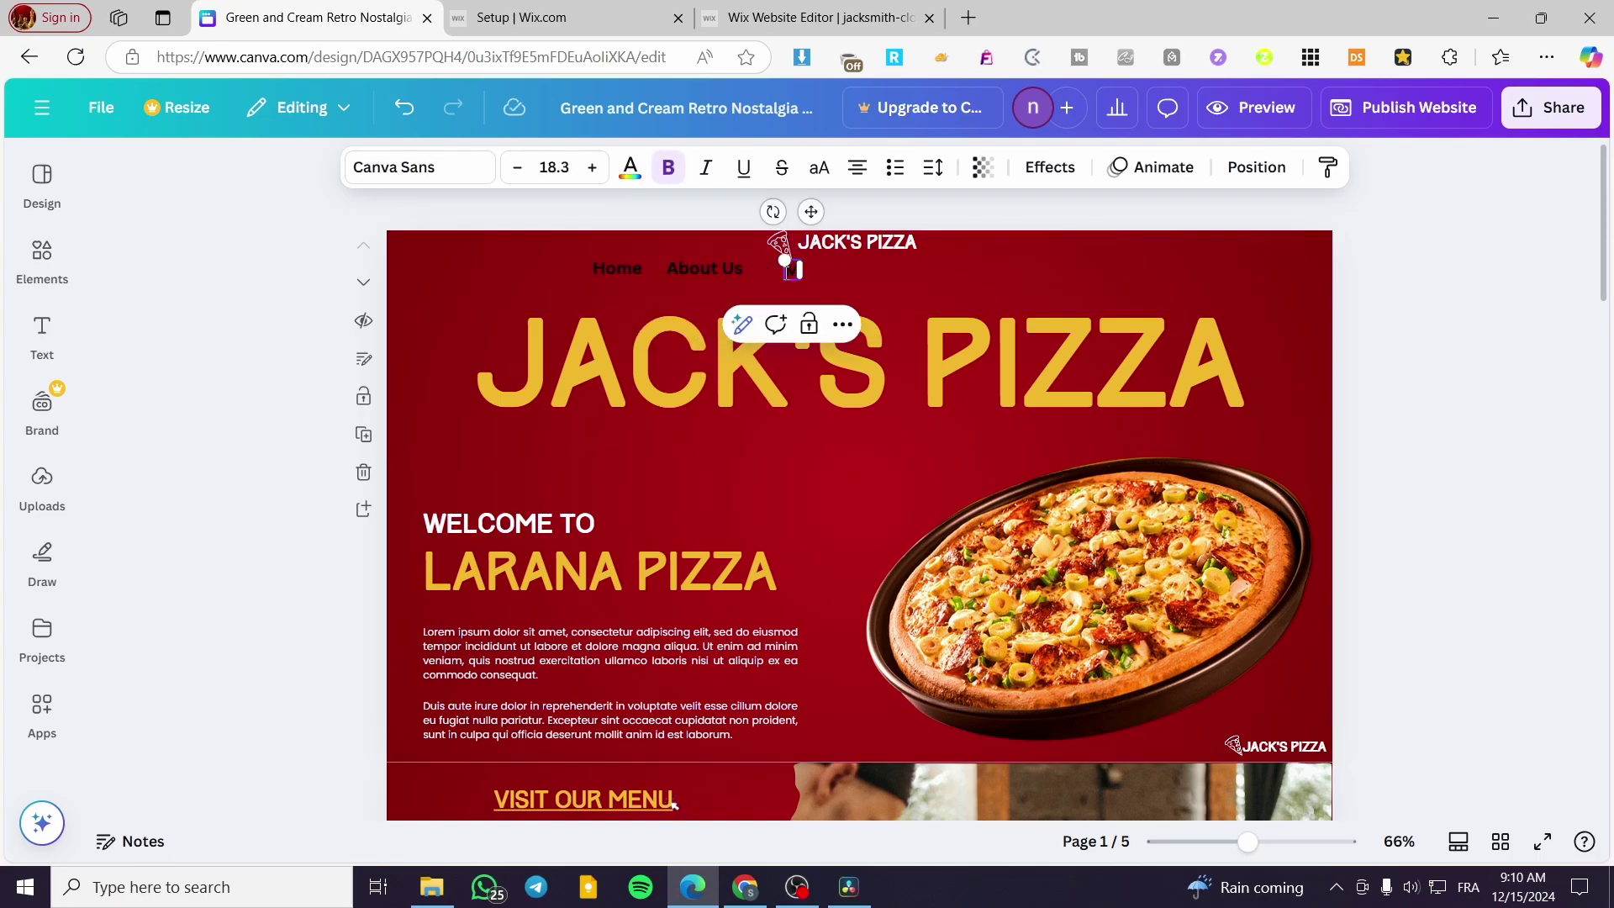
# Shrink the small JACK'S PIZZA logo text slightly and line up the Menu text with Home and About Us.
pyautogui.click(886, 245)
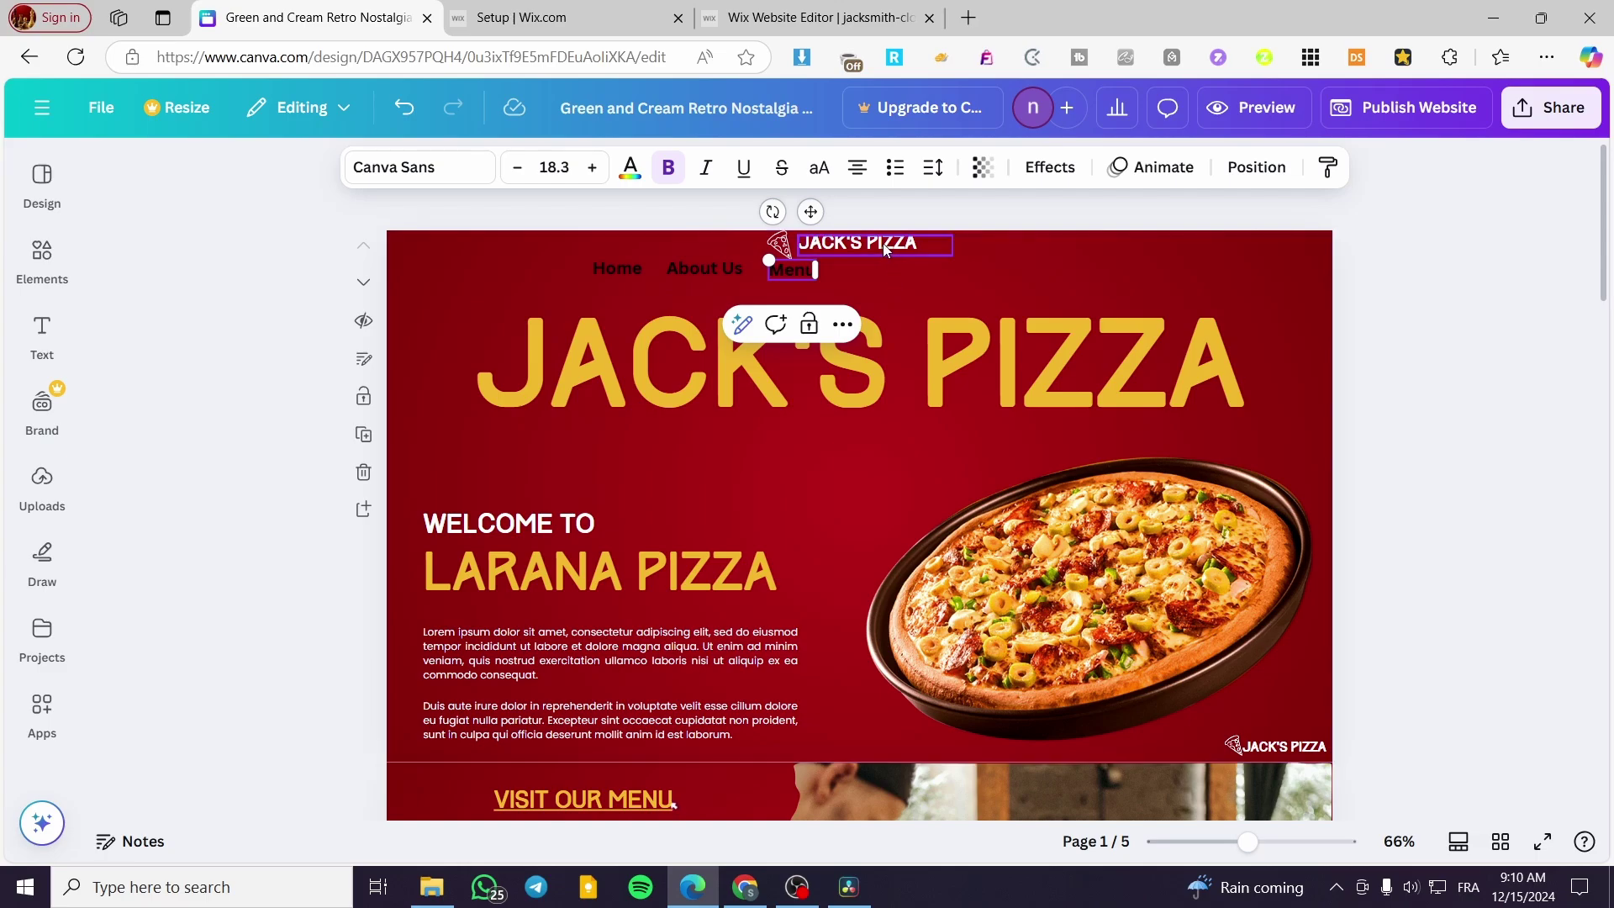
pyautogui.moveTo(796, 233); pyautogui.dragTo(784, 267)
pyautogui.click(772, 253)
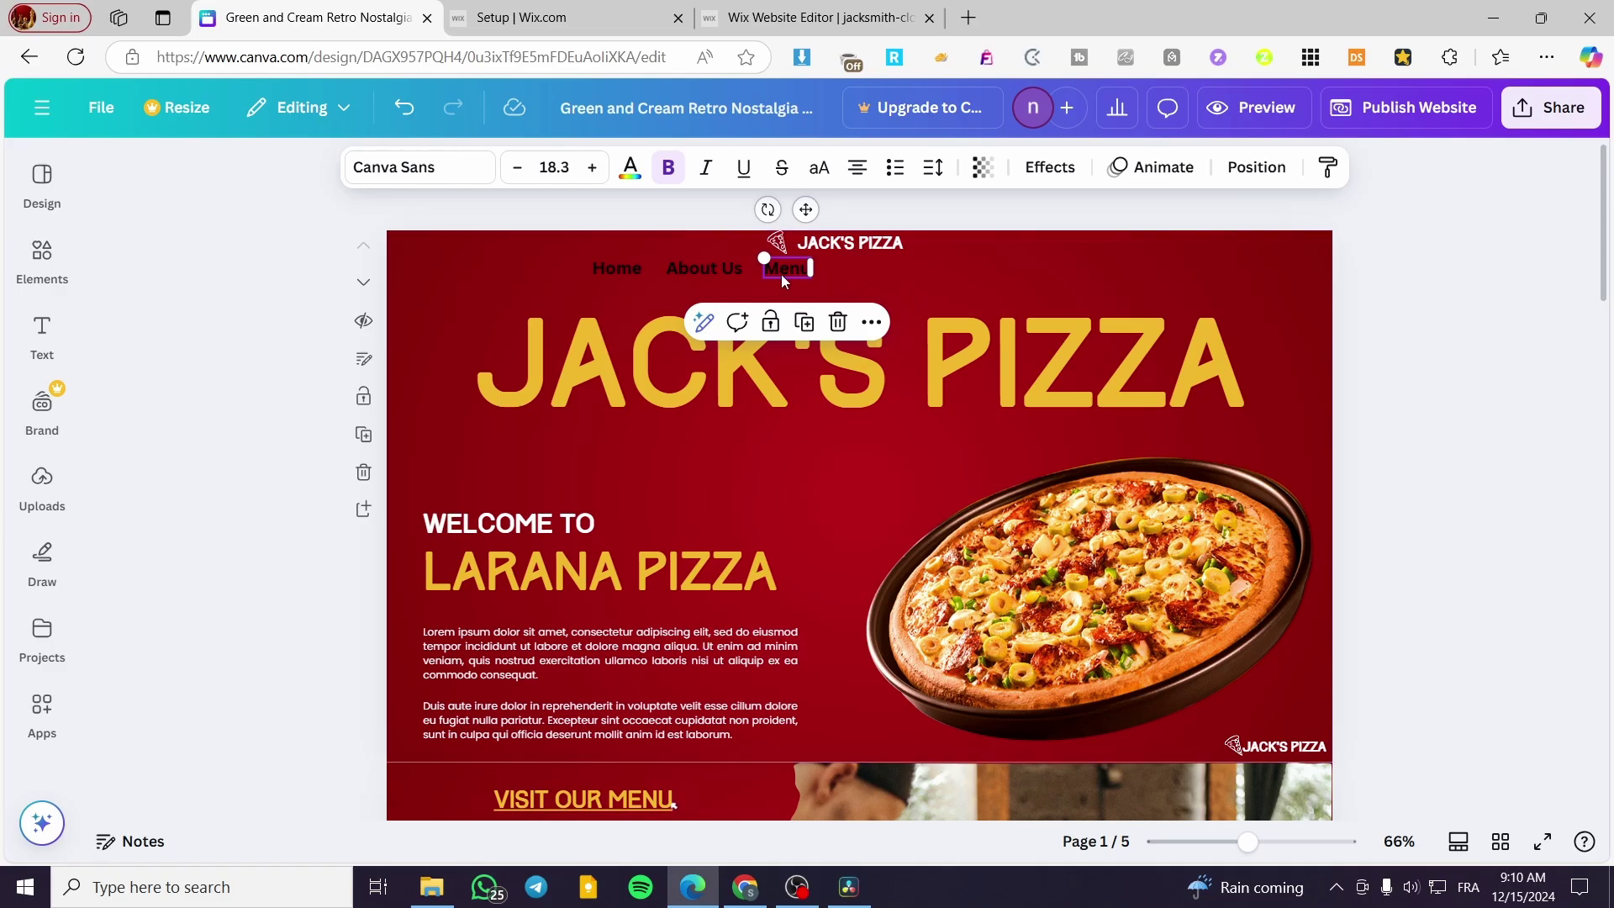
# Examine the chef, menu and ebook pages for further sections that the navigation menu should cover.
pyautogui.scroll(-20, 779, 471)
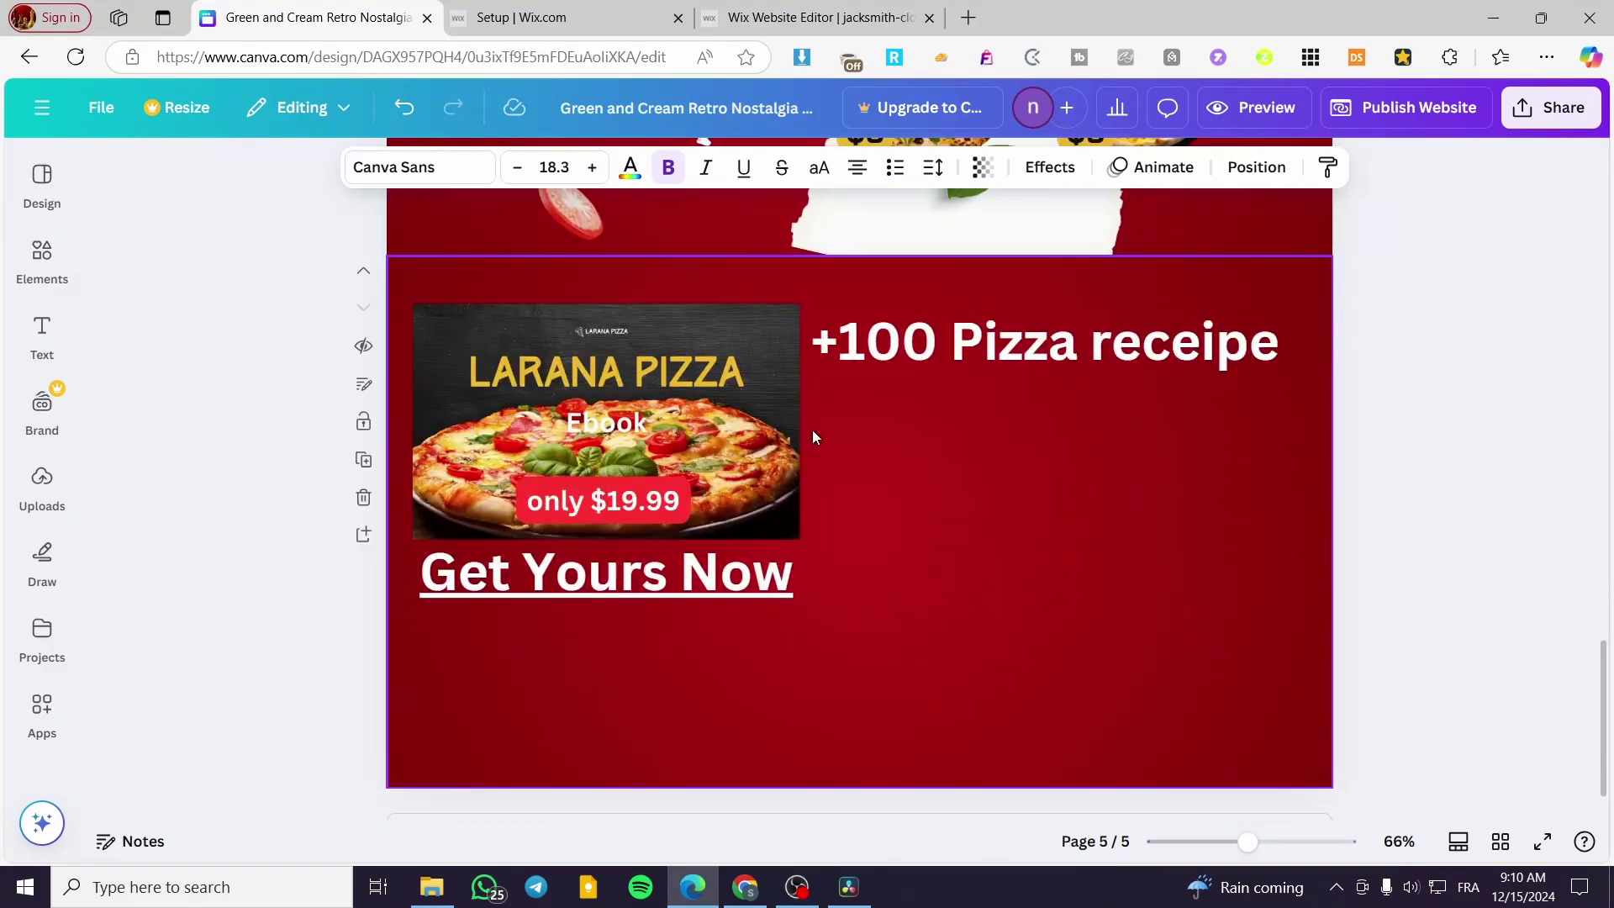
pyautogui.scroll(6, 813, 437)
pyautogui.scroll(5, 812, 437)
pyautogui.scroll(-7, 812, 437)
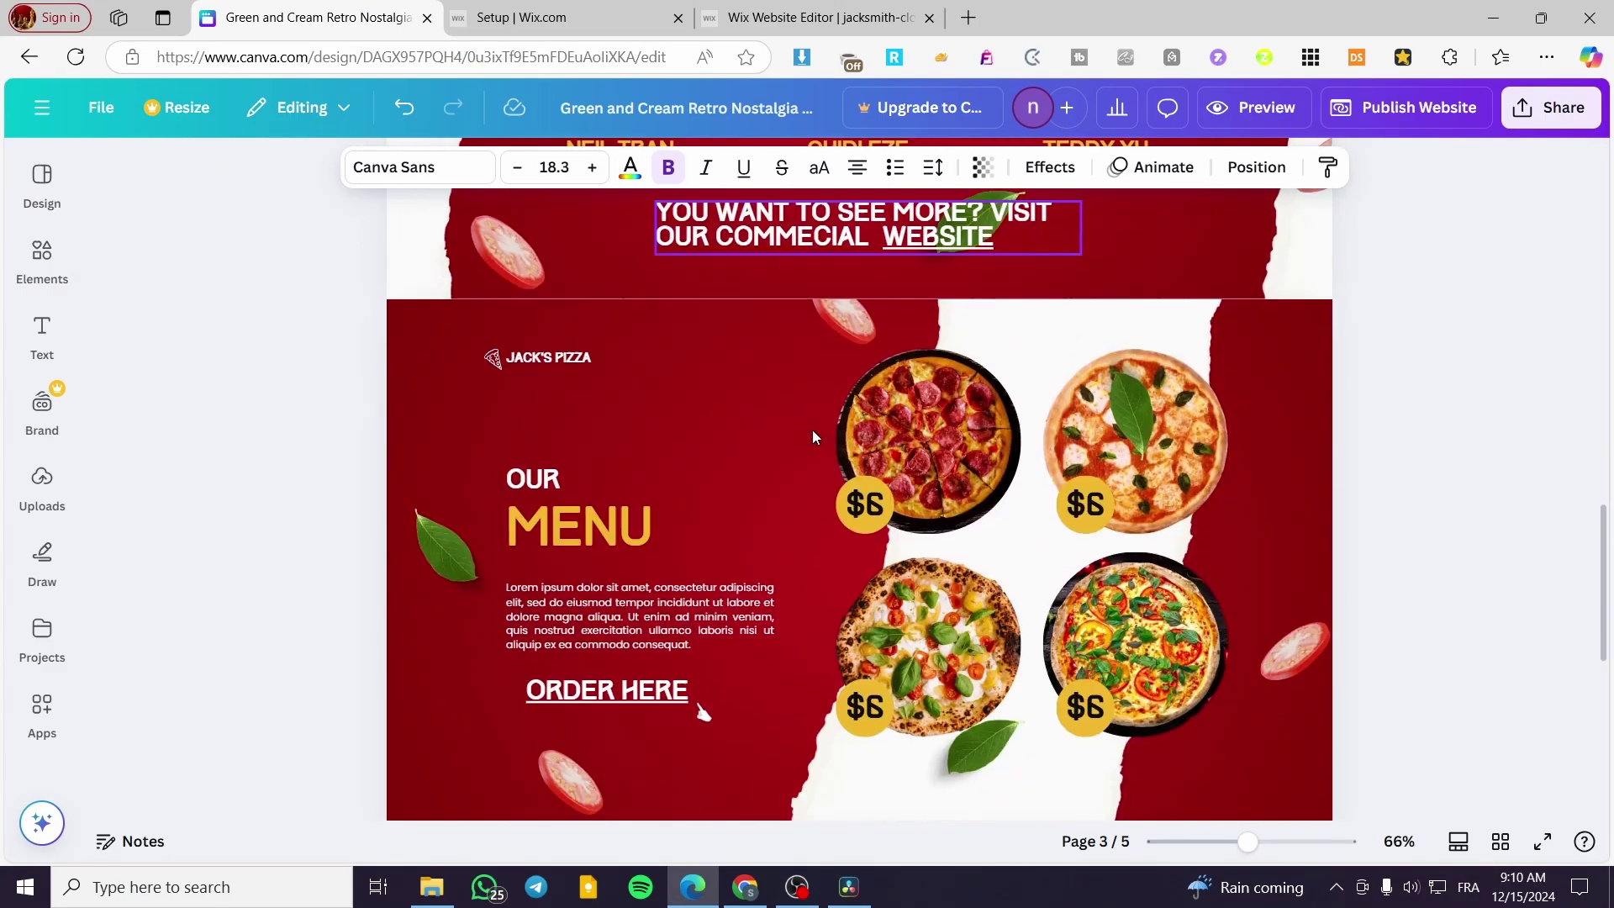
pyautogui.scroll(2, 676, 392)
pyautogui.scroll(-5, 678, 399)
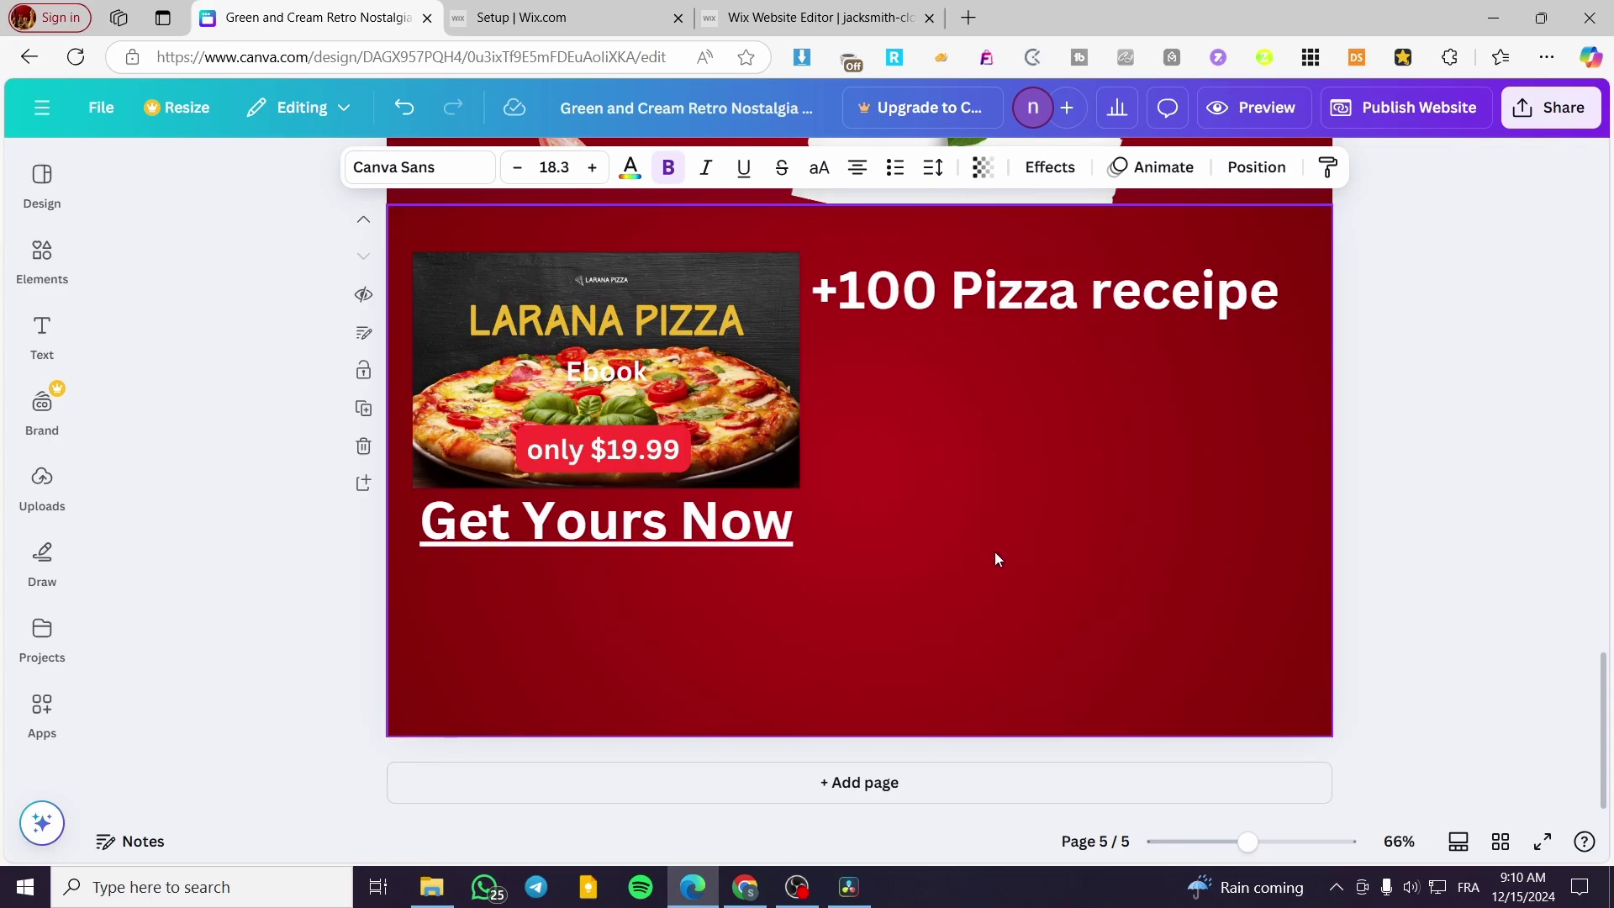
# Duplicate the Menu text on the first page, keep the copy just right of it and change its wording to "Ebook".
pyautogui.scroll(8, 854, 558)
pyautogui.scroll(20, 855, 552)
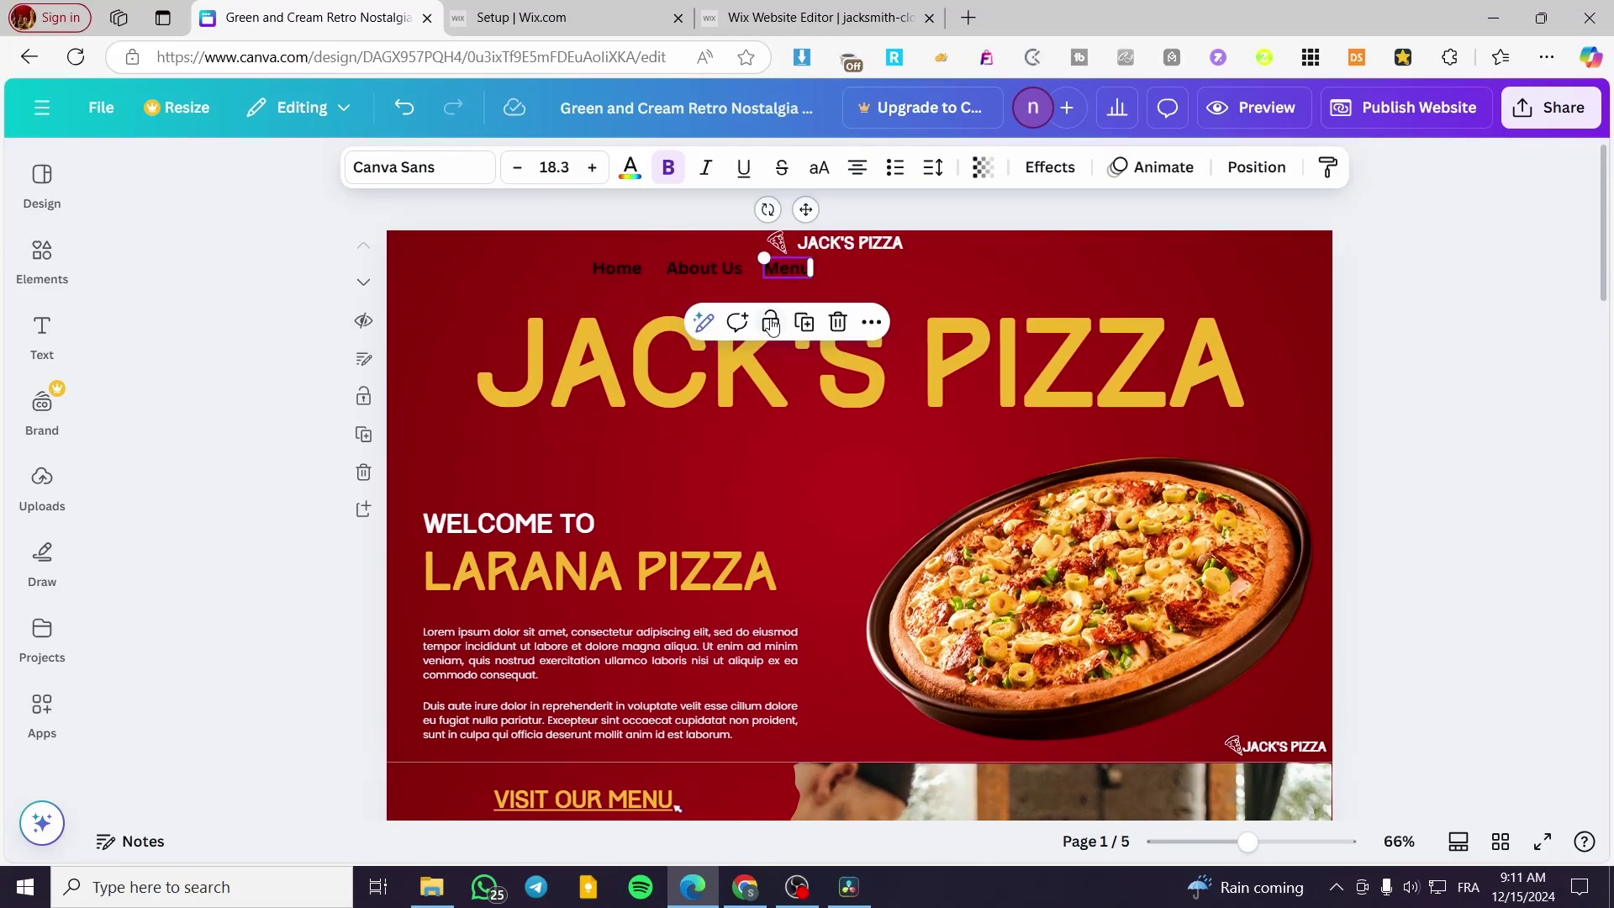
pyautogui.click(803, 322)
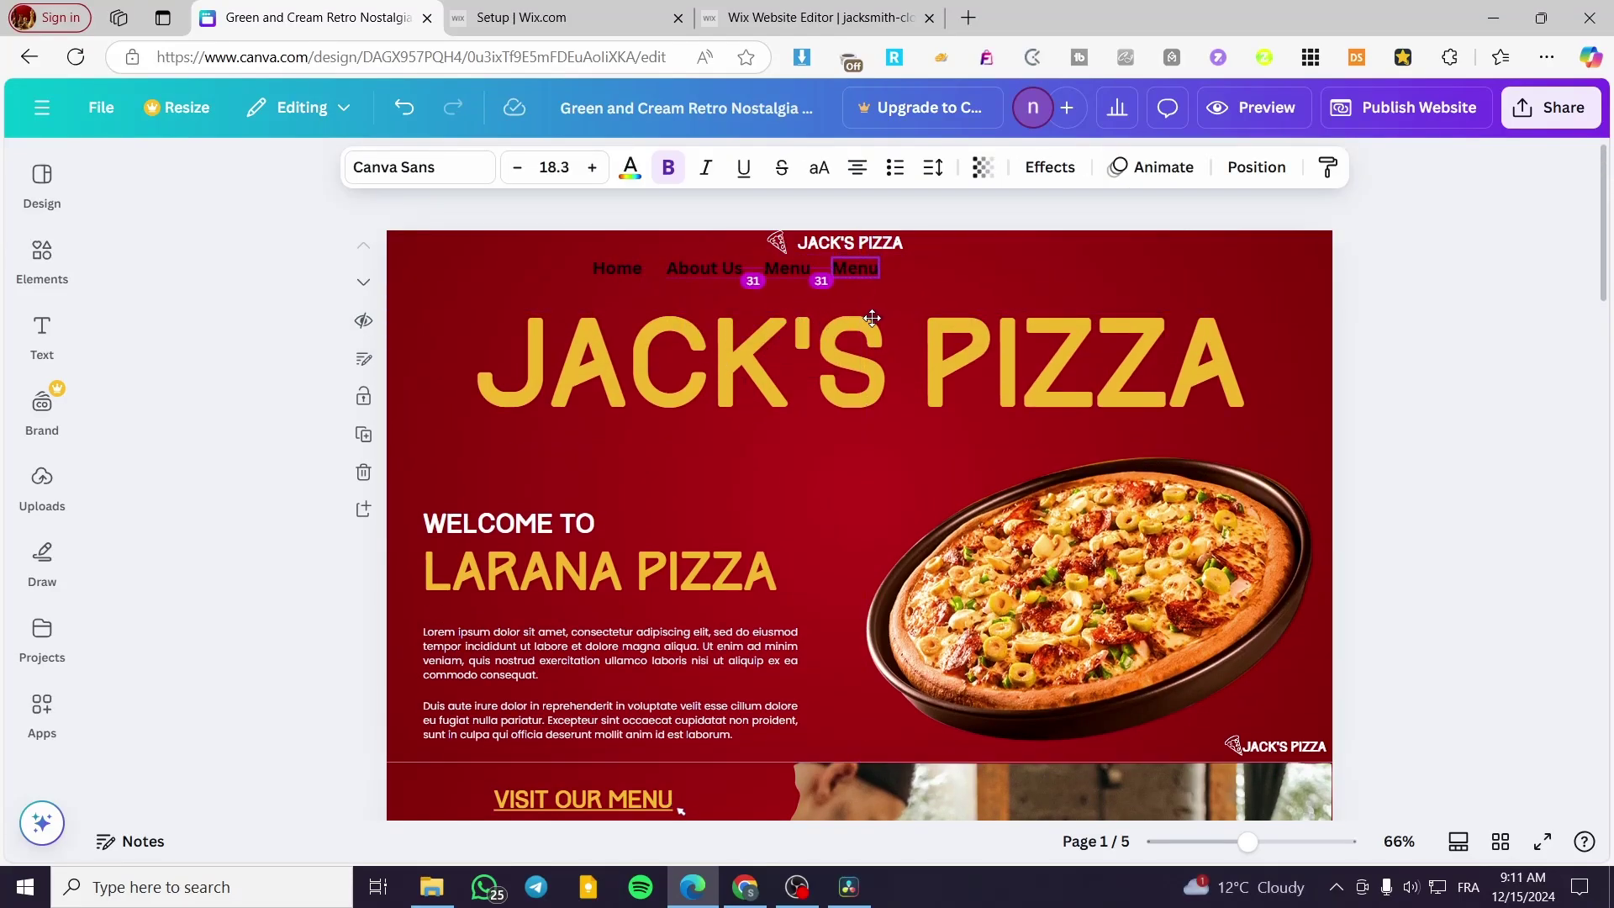
pyautogui.doubleClick(854, 269)
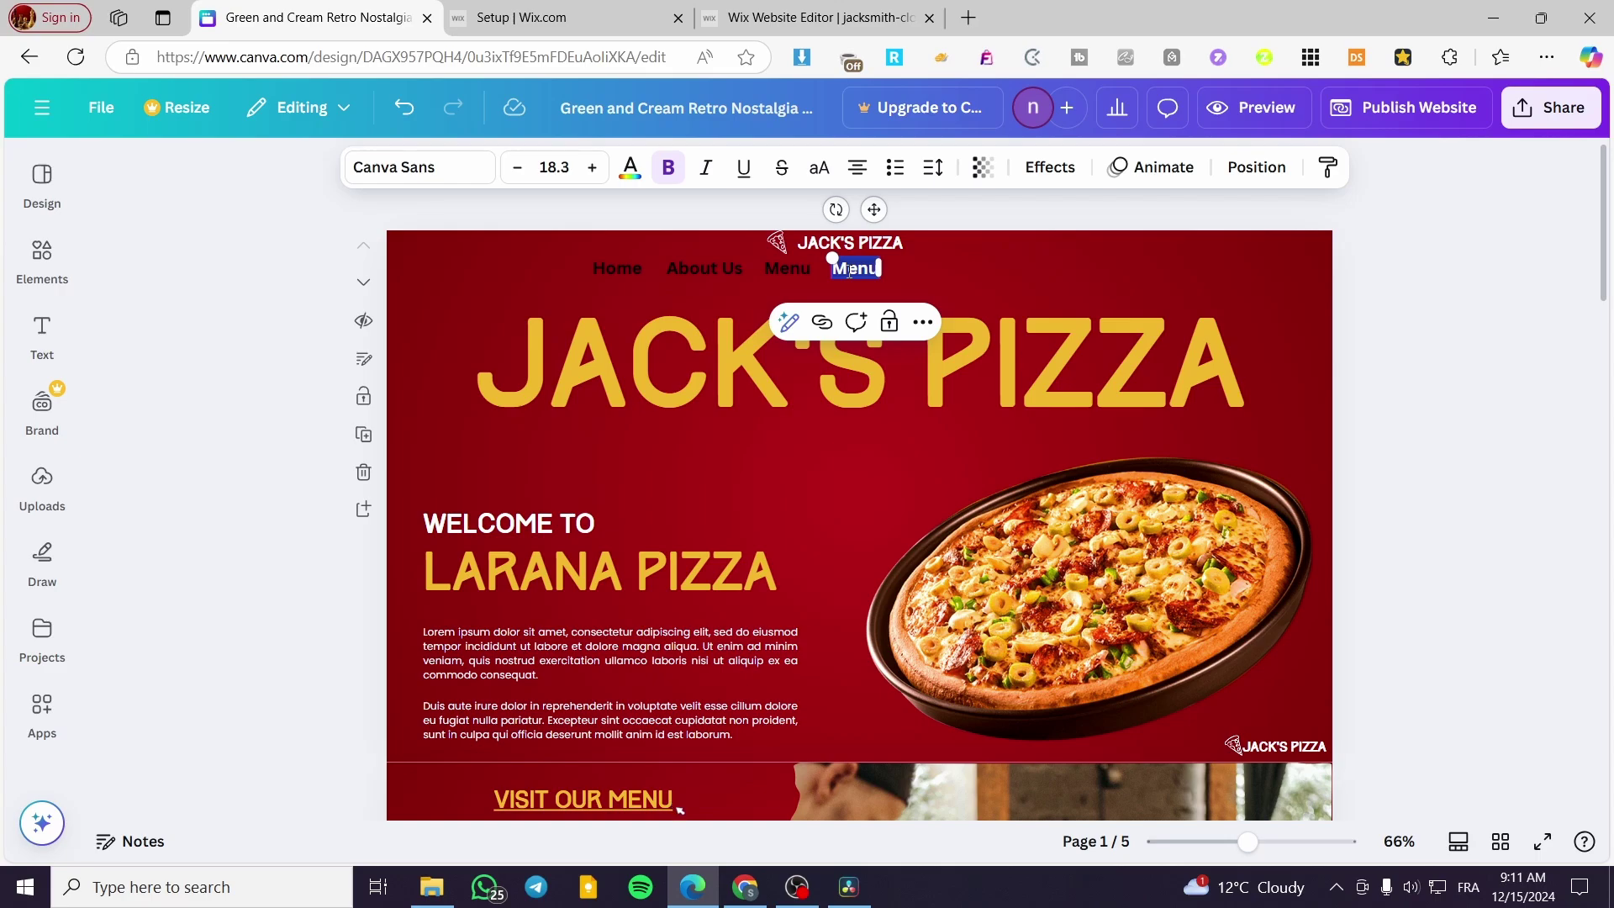
pyautogui.press('BackSpace')
pyautogui.write('Ebook')
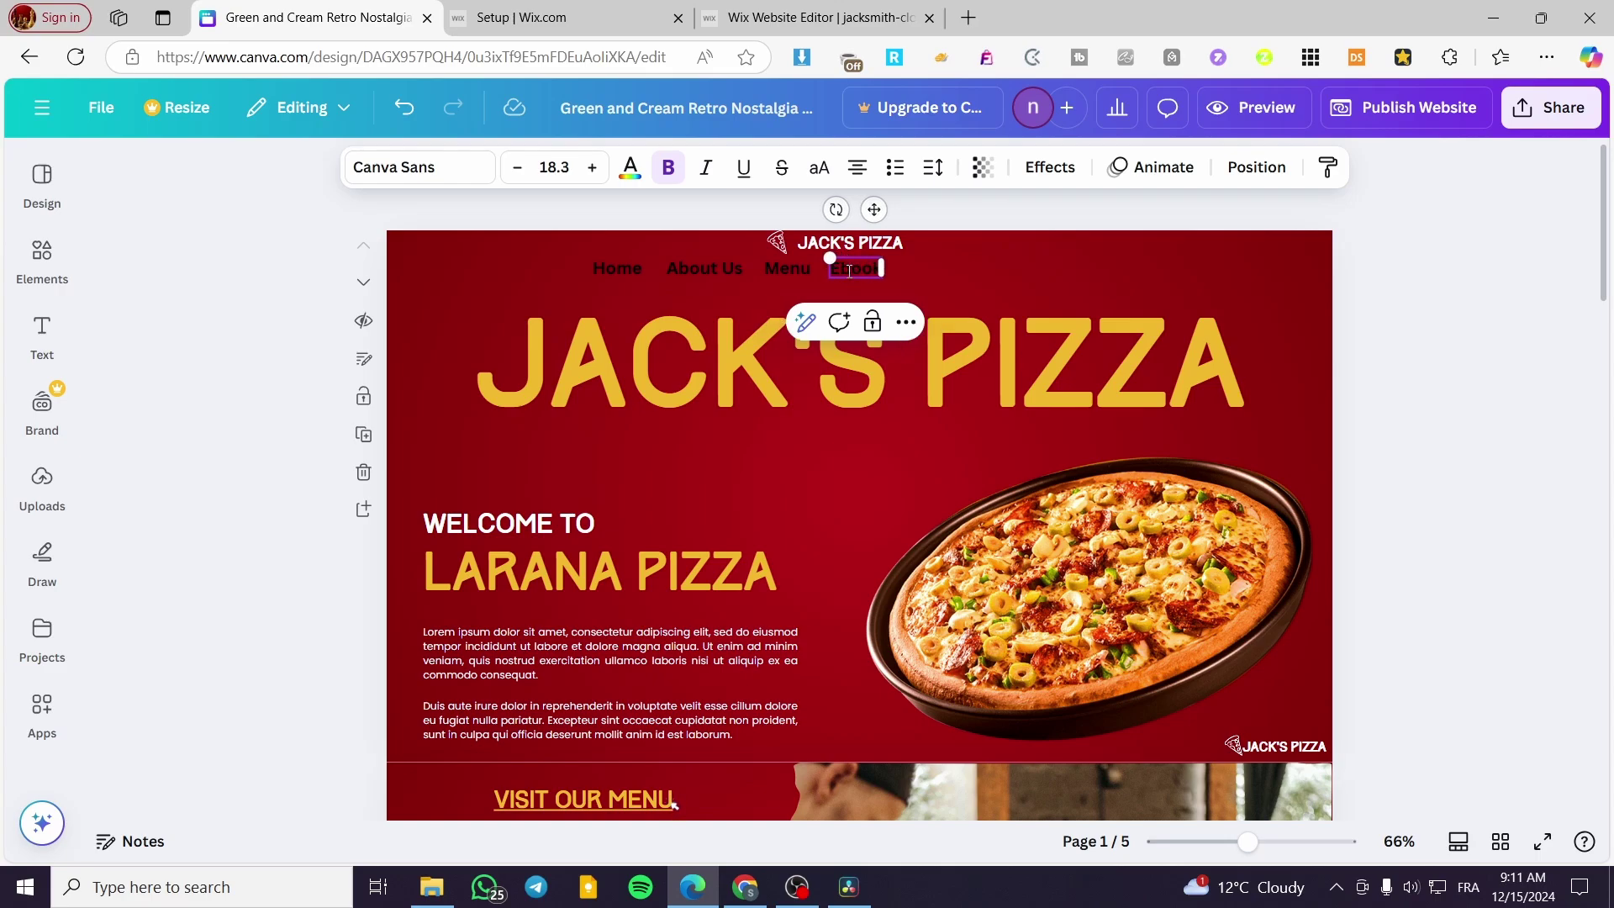
pyautogui.click(966, 275)
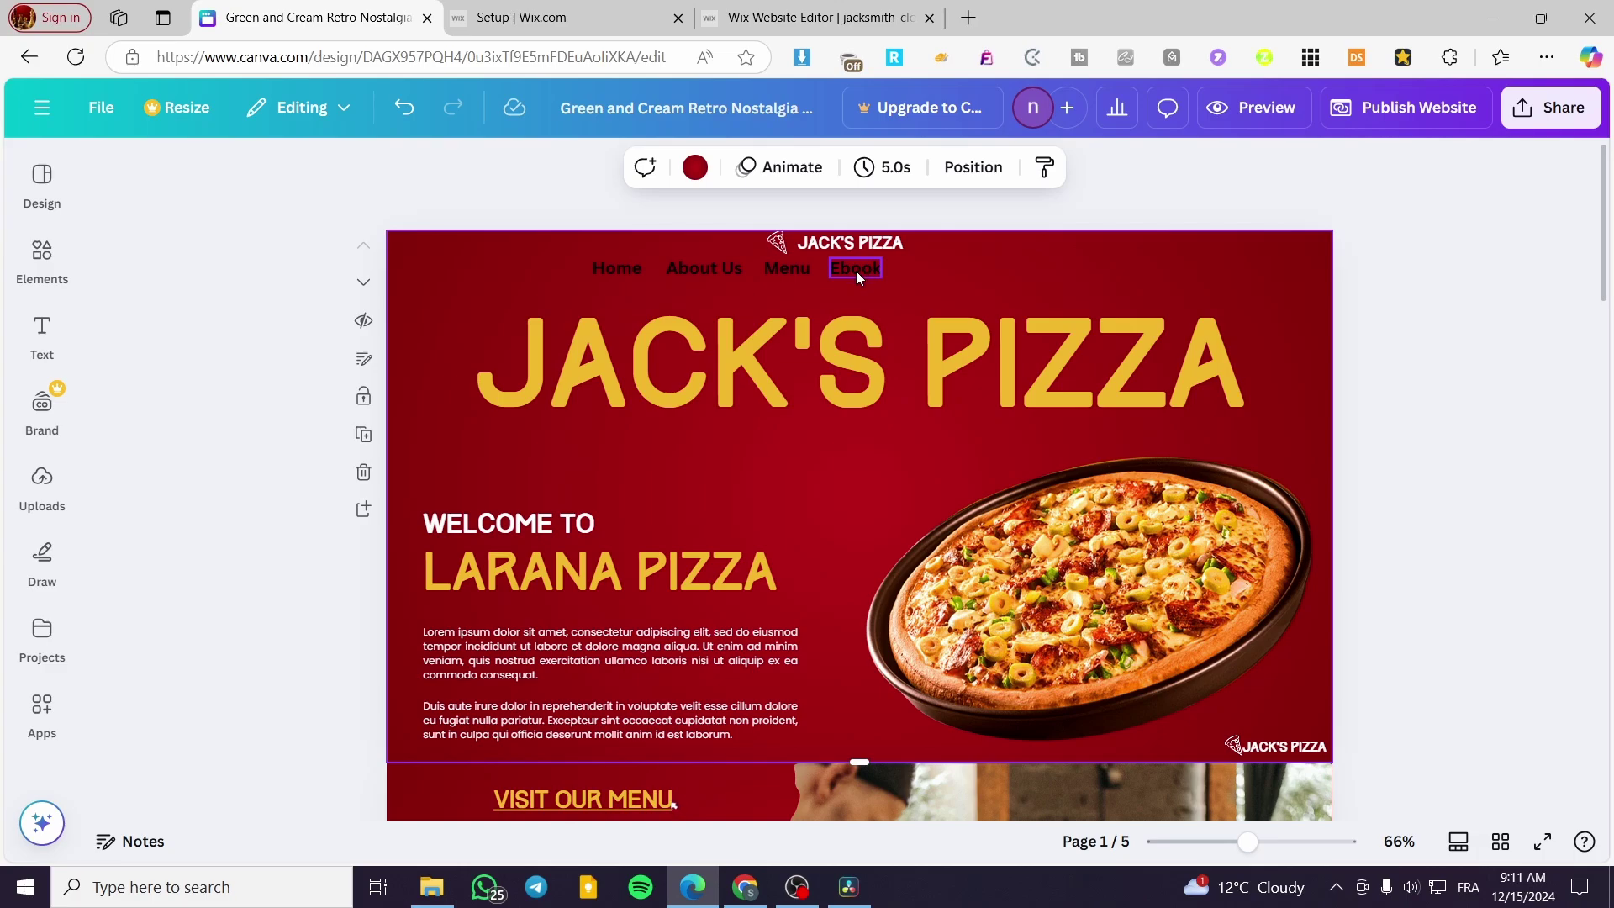
# Move Home, About Us, Menu and Ebook together so the row sits roughly centred beneath the small JACK'S PIZZA logo.
pyautogui.click(829, 269)
pyautogui.keyDown('shift'); pyautogui.click(787, 268); pyautogui.keyUp('shift')
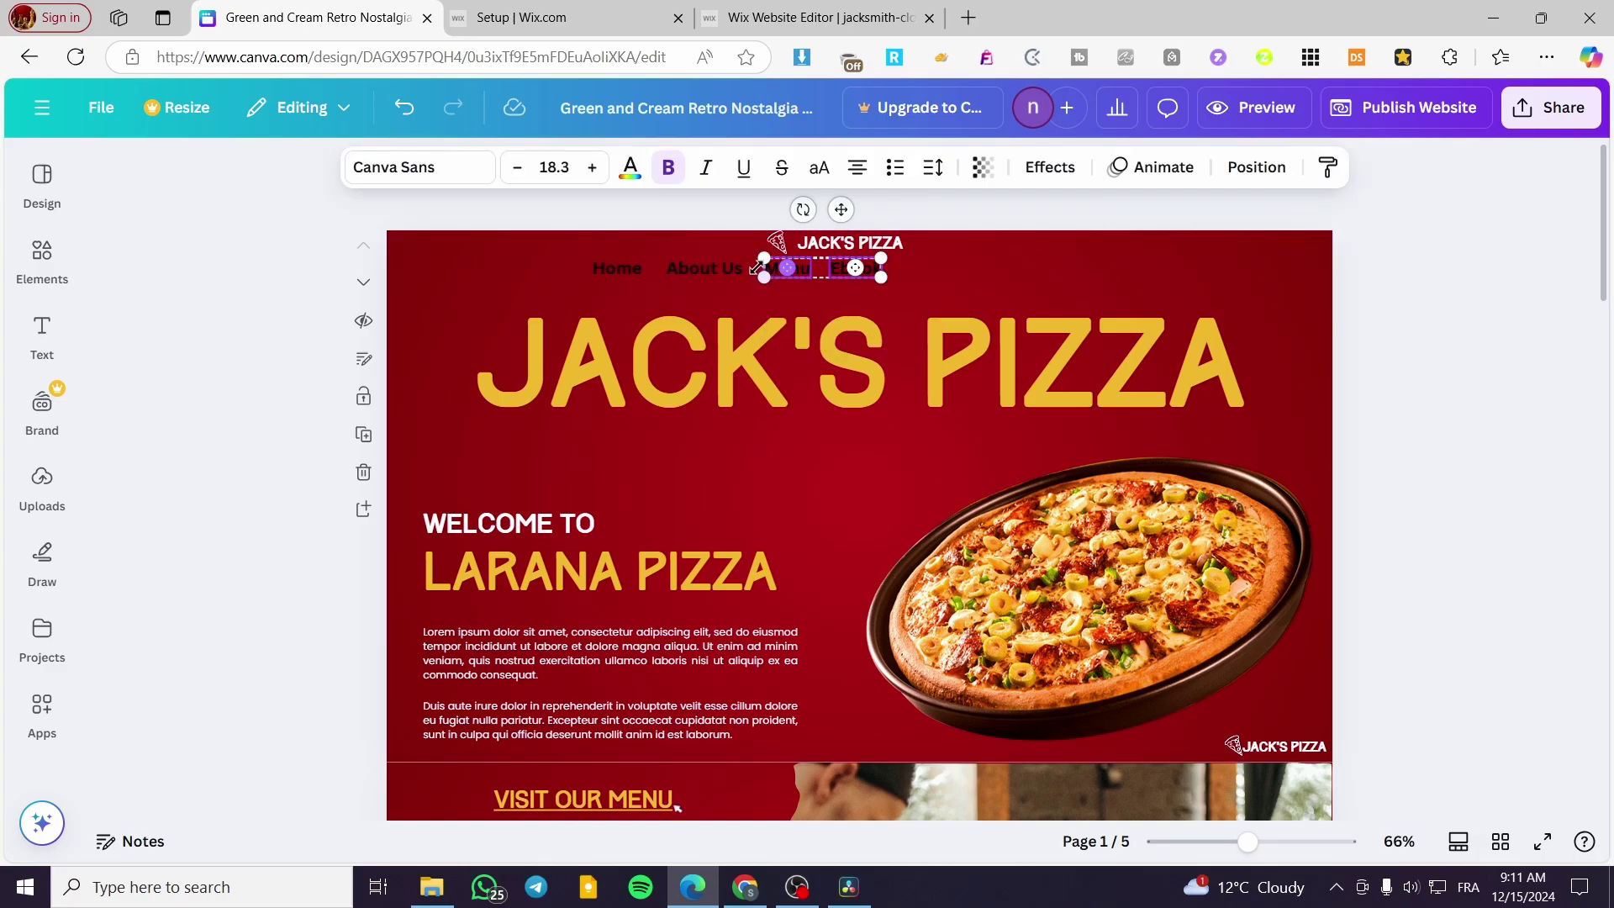
pyautogui.keyDown('shift'); pyautogui.click(676, 267); pyautogui.keyUp('shift')
pyautogui.keyDown('shift'); pyautogui.click(617, 268); pyautogui.keyUp('shift')
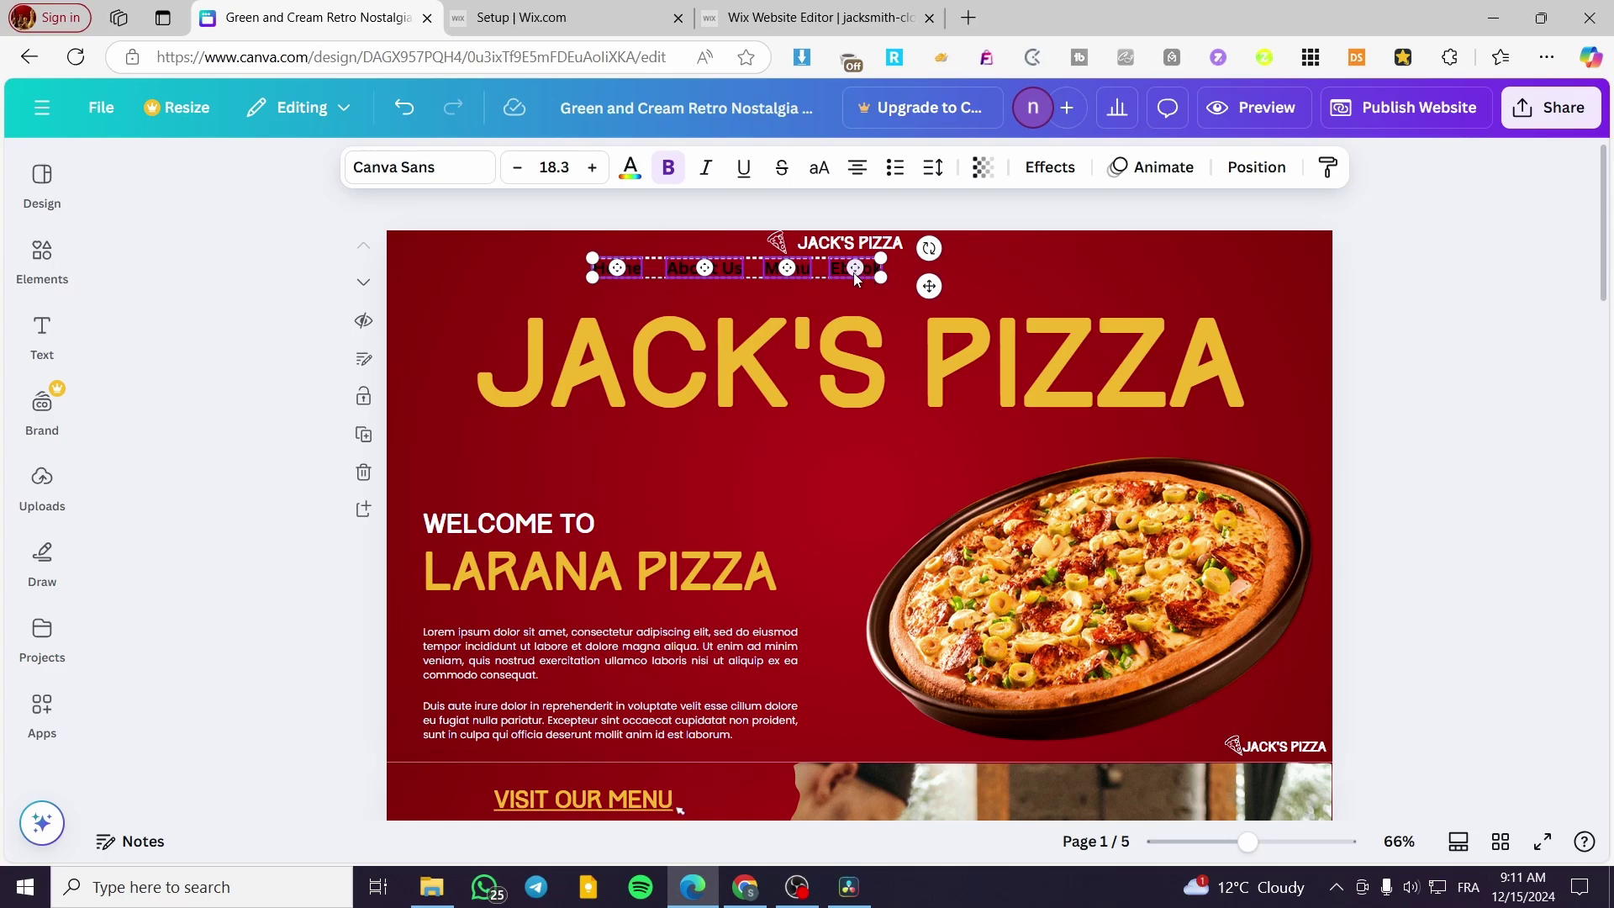
pyautogui.moveTo(929, 286); pyautogui.dragTo(1036, 291)
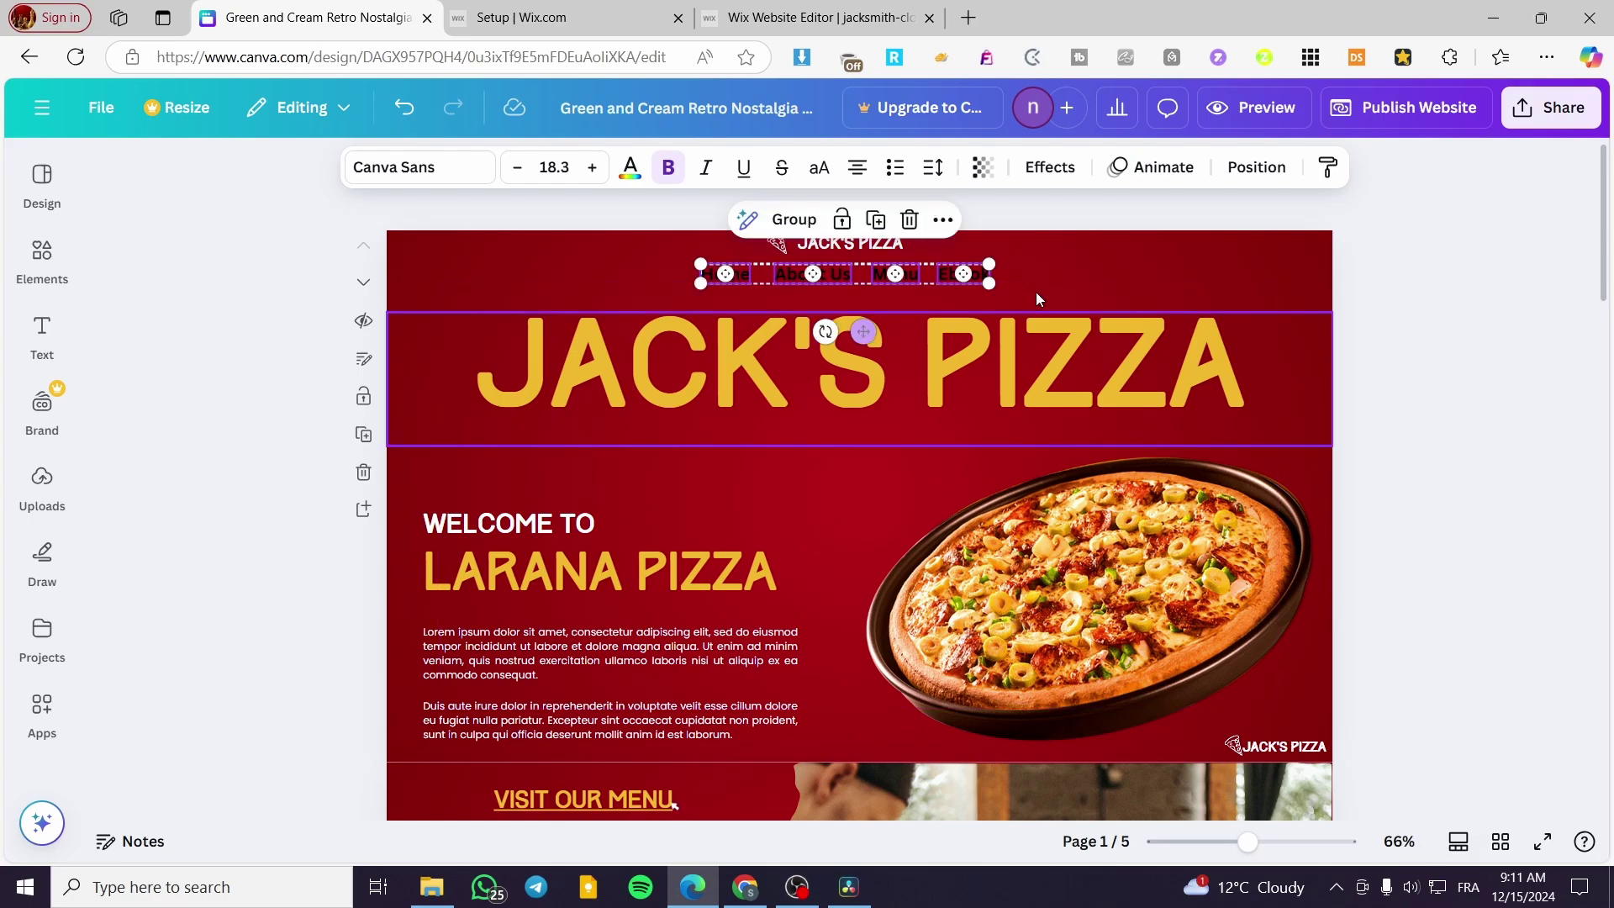
# Try orange and white on the four navigation texts and settle on the yellow document colour #f0b92d.
pyautogui.click(632, 172)
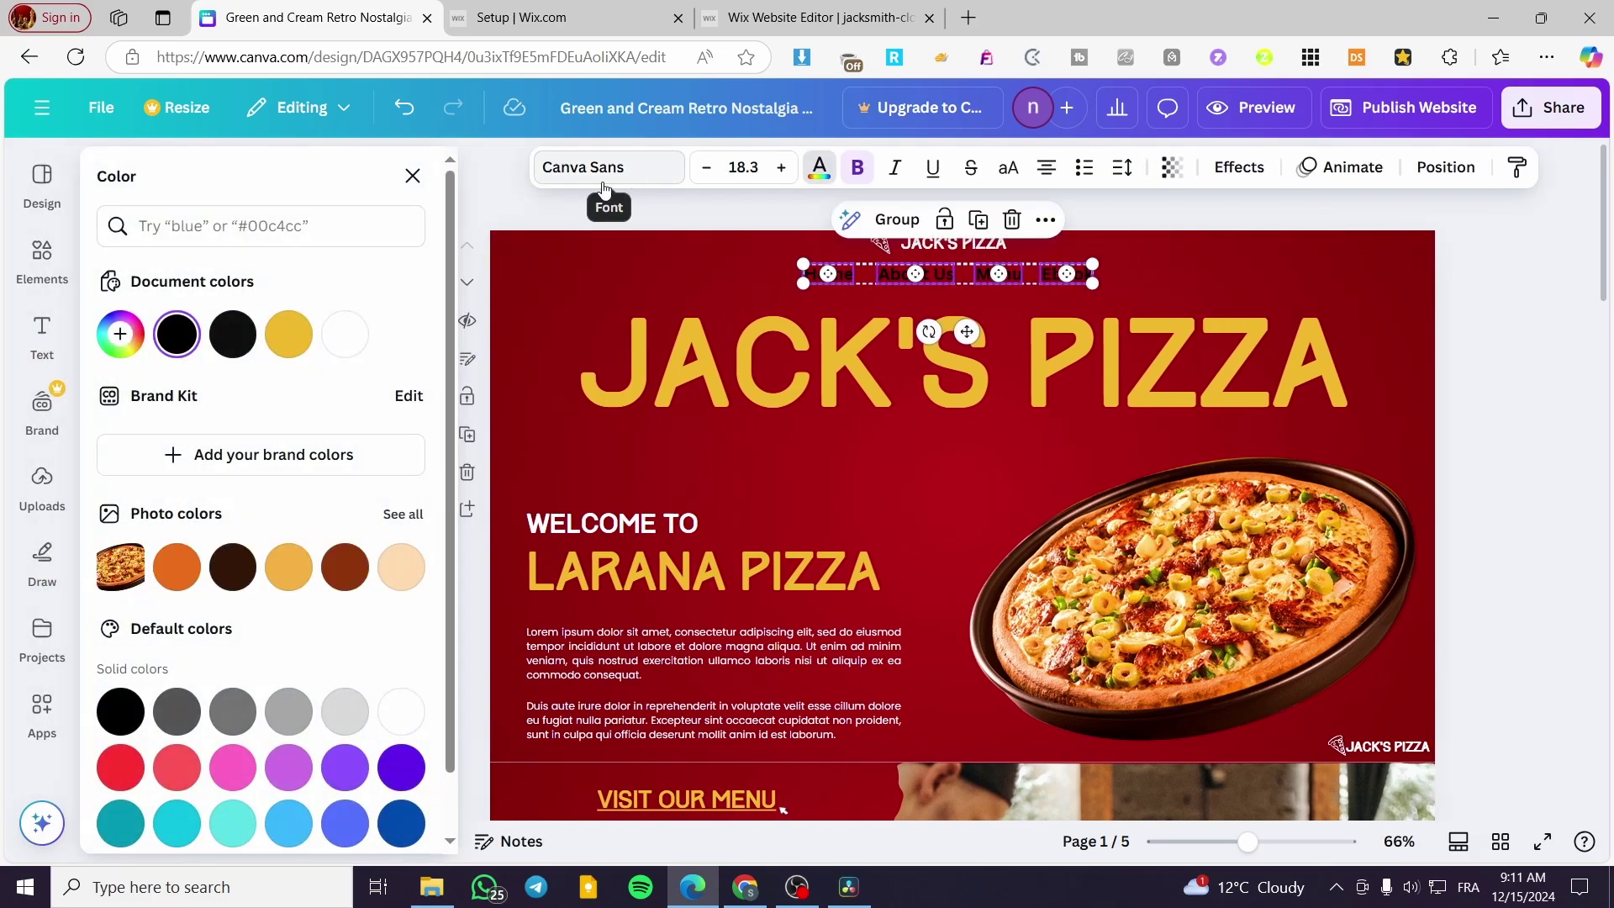
pyautogui.click(290, 337)
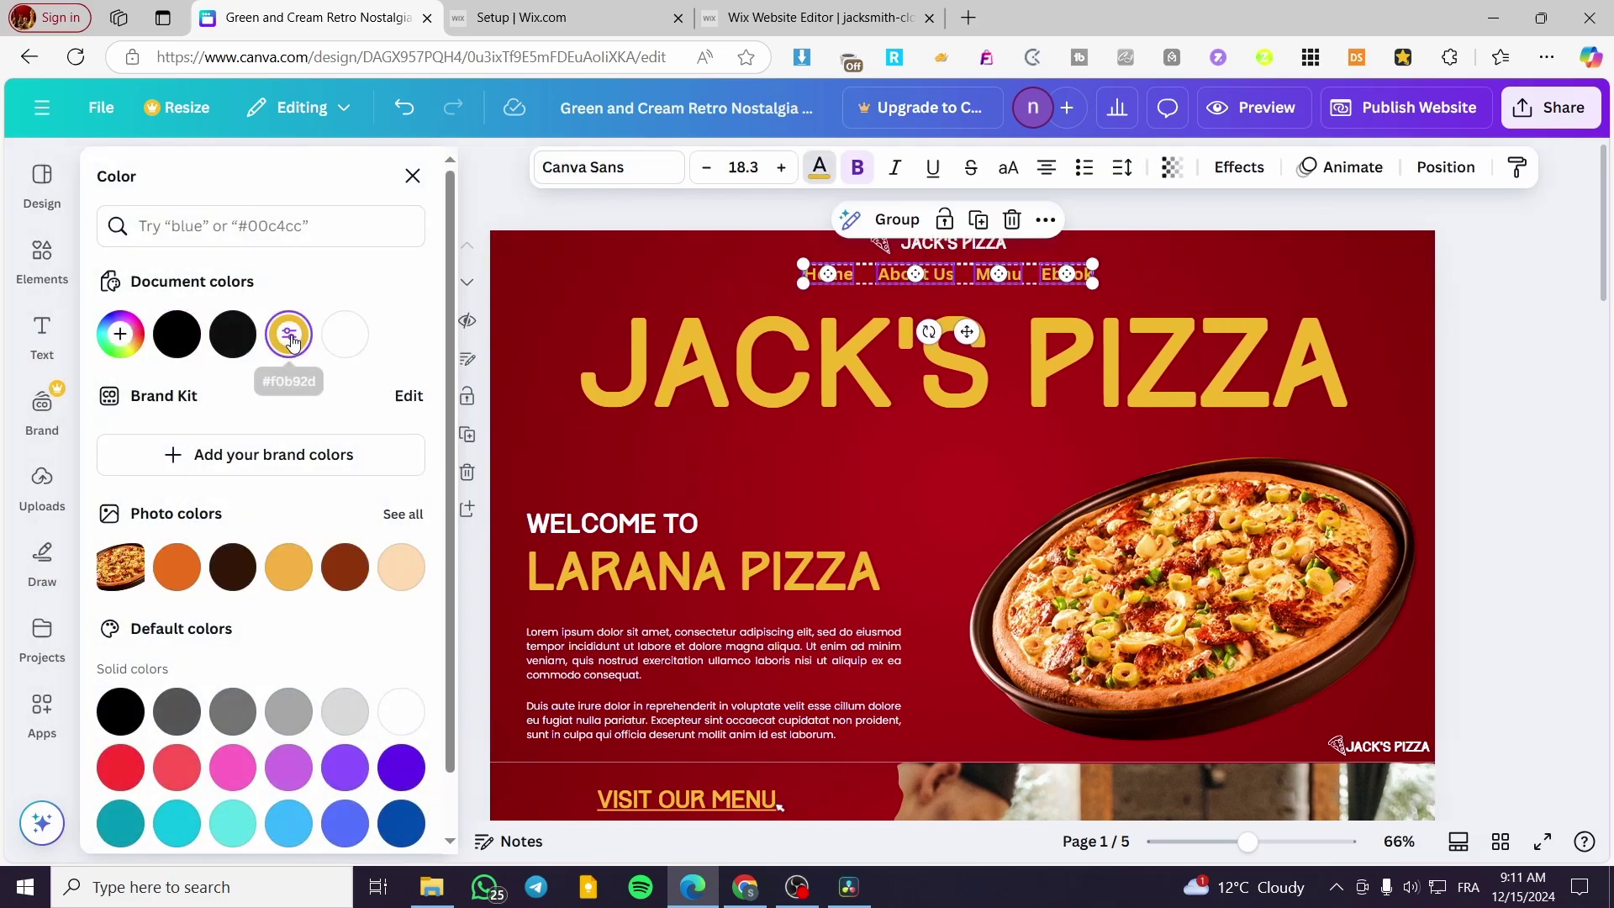
pyautogui.click(348, 338)
pyautogui.click(288, 334)
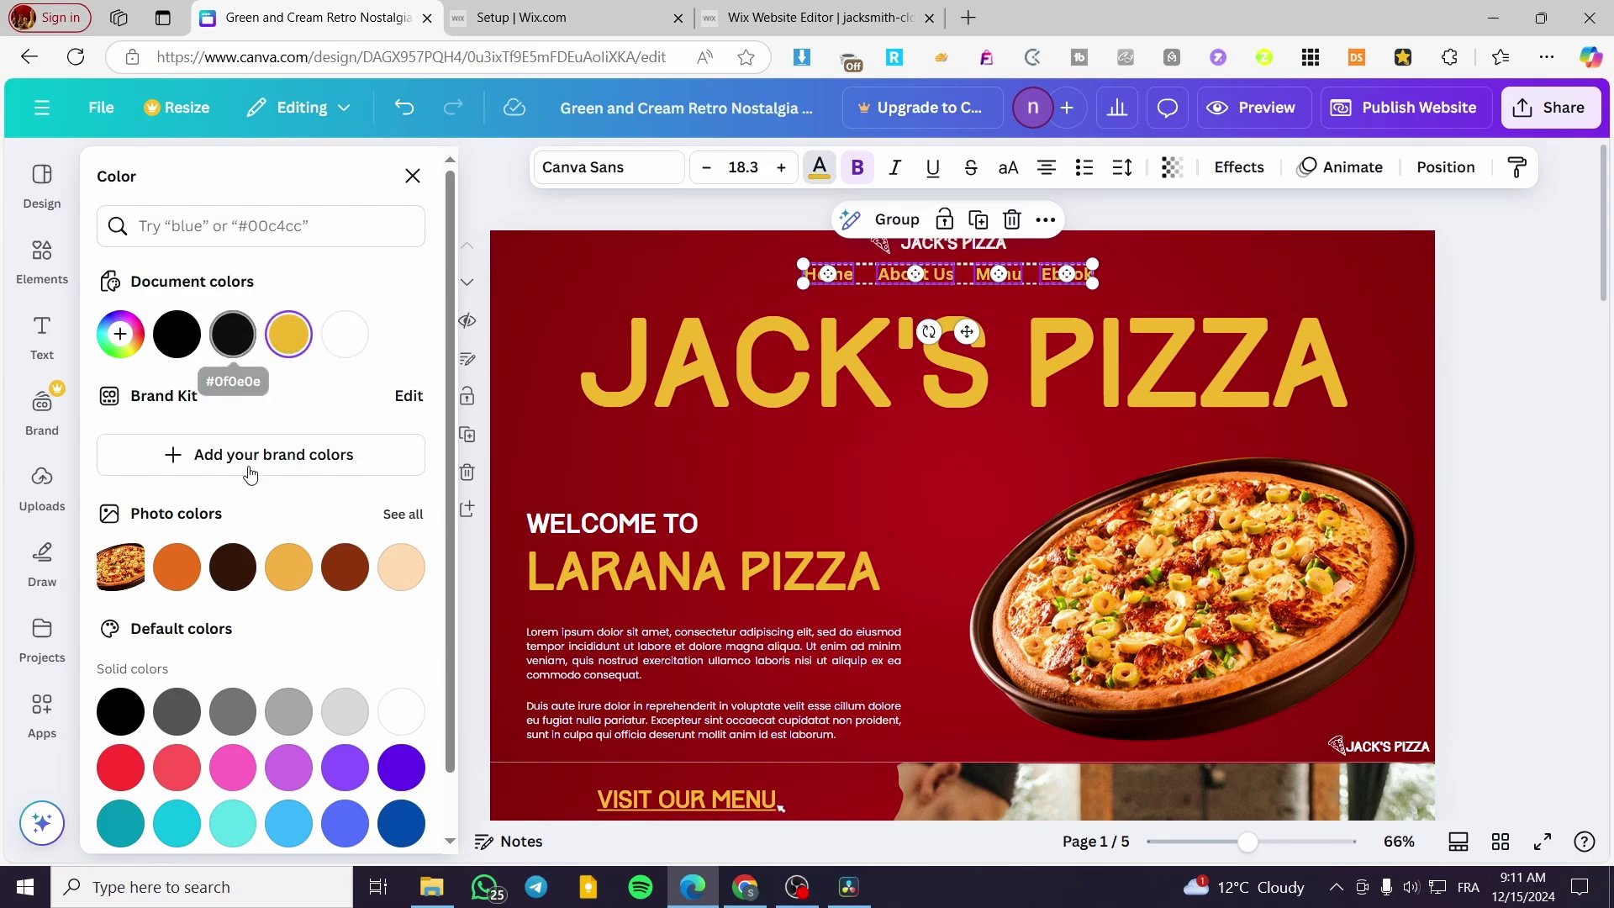
pyautogui.click(178, 568)
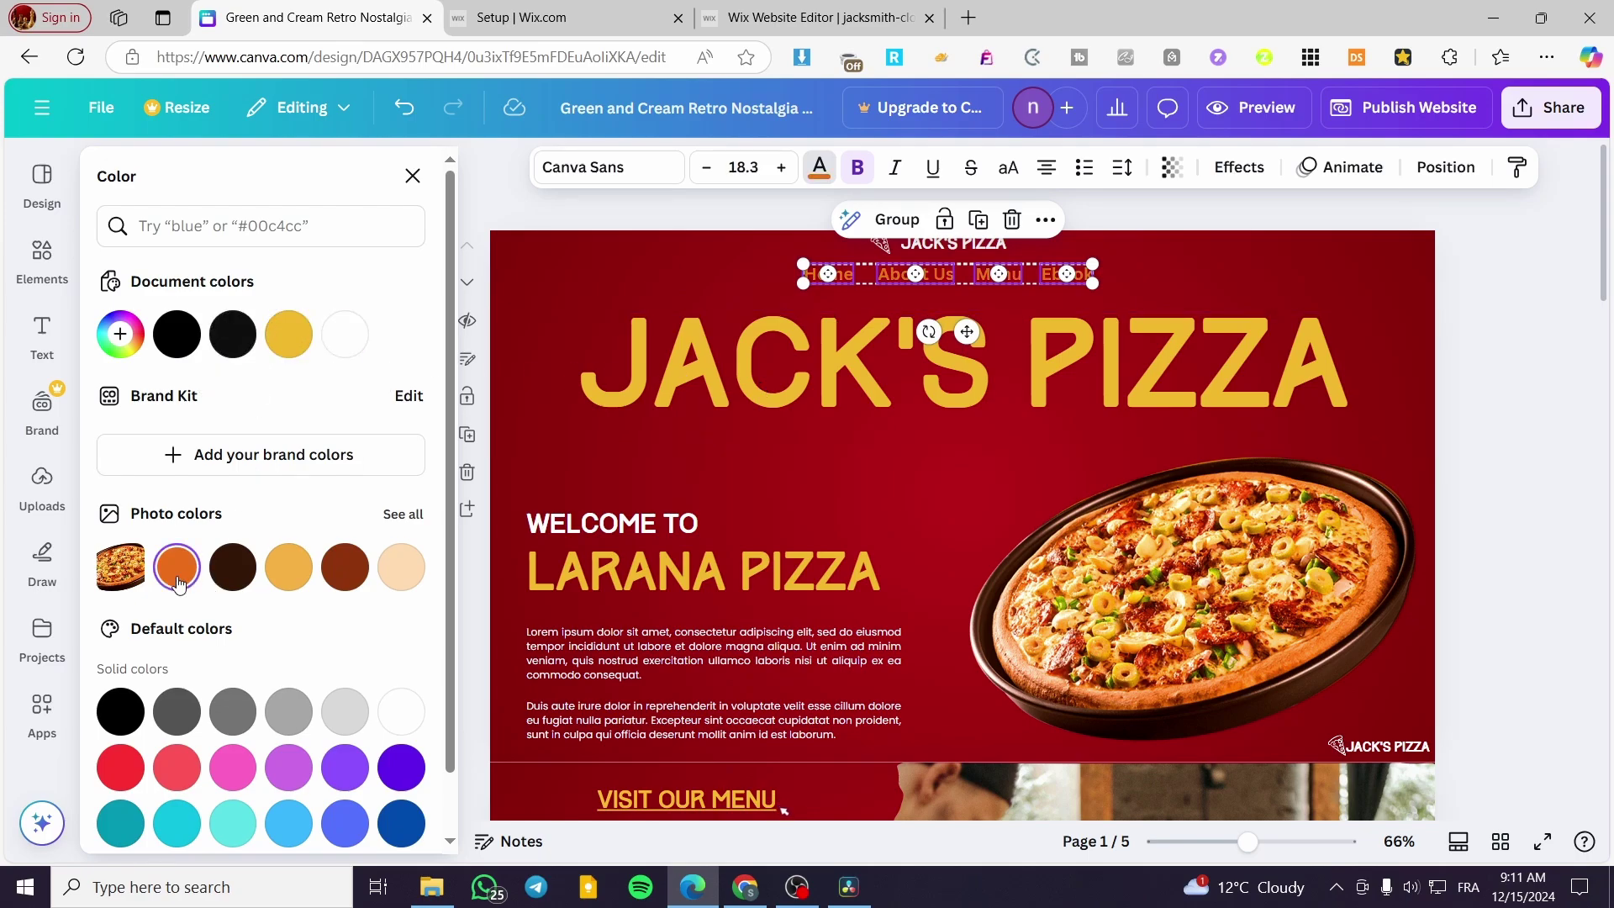
pyautogui.click(345, 335)
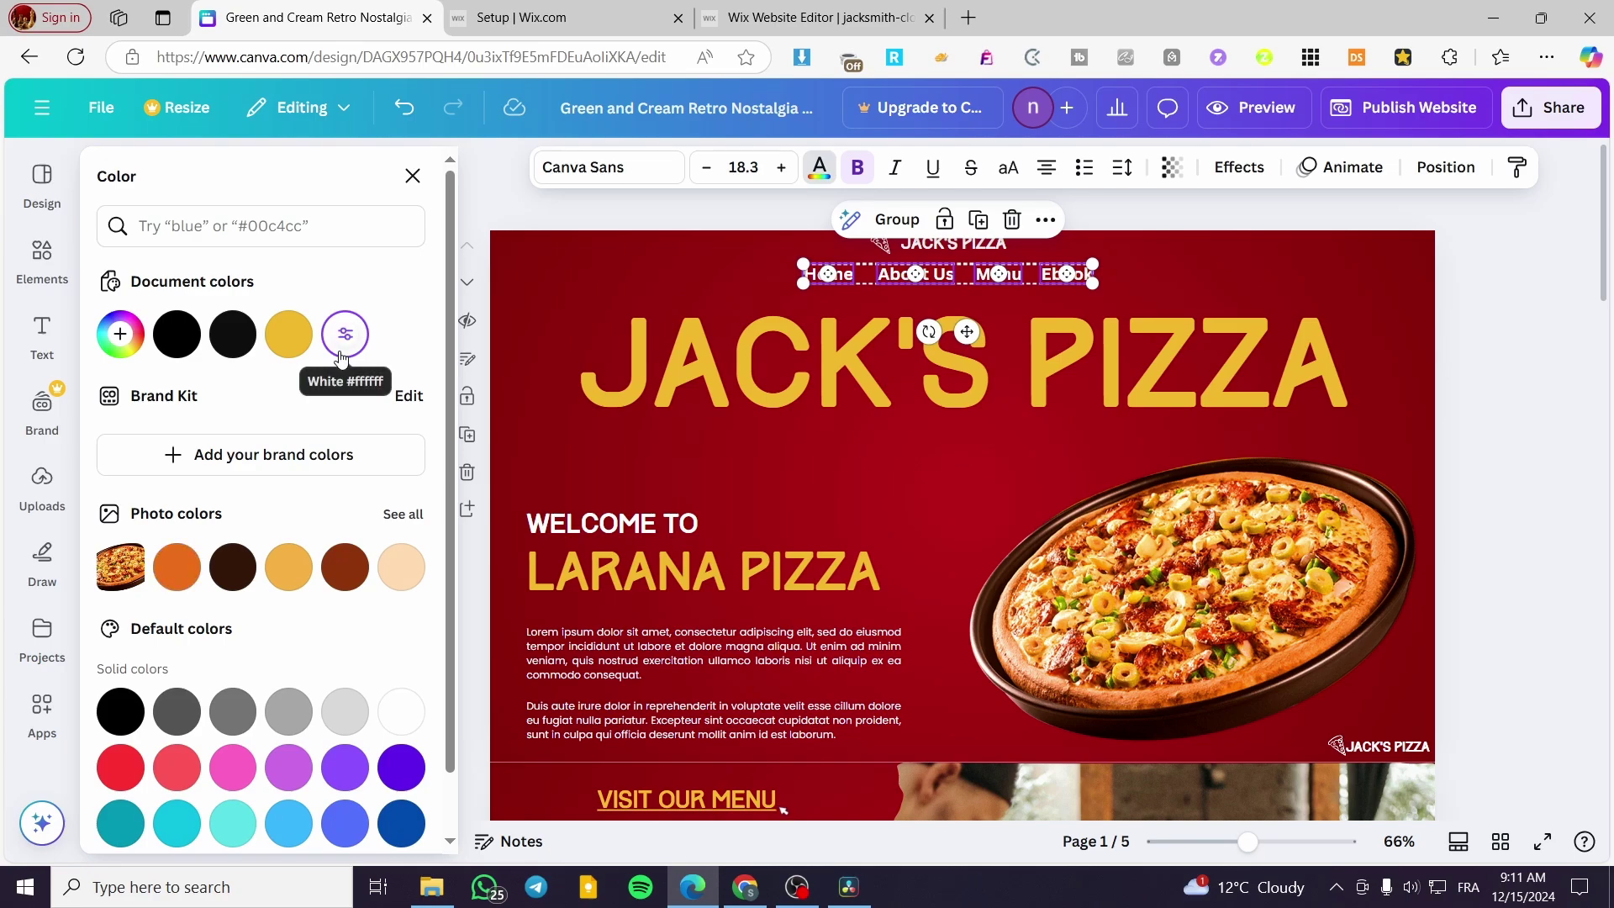
pyautogui.click(278, 345)
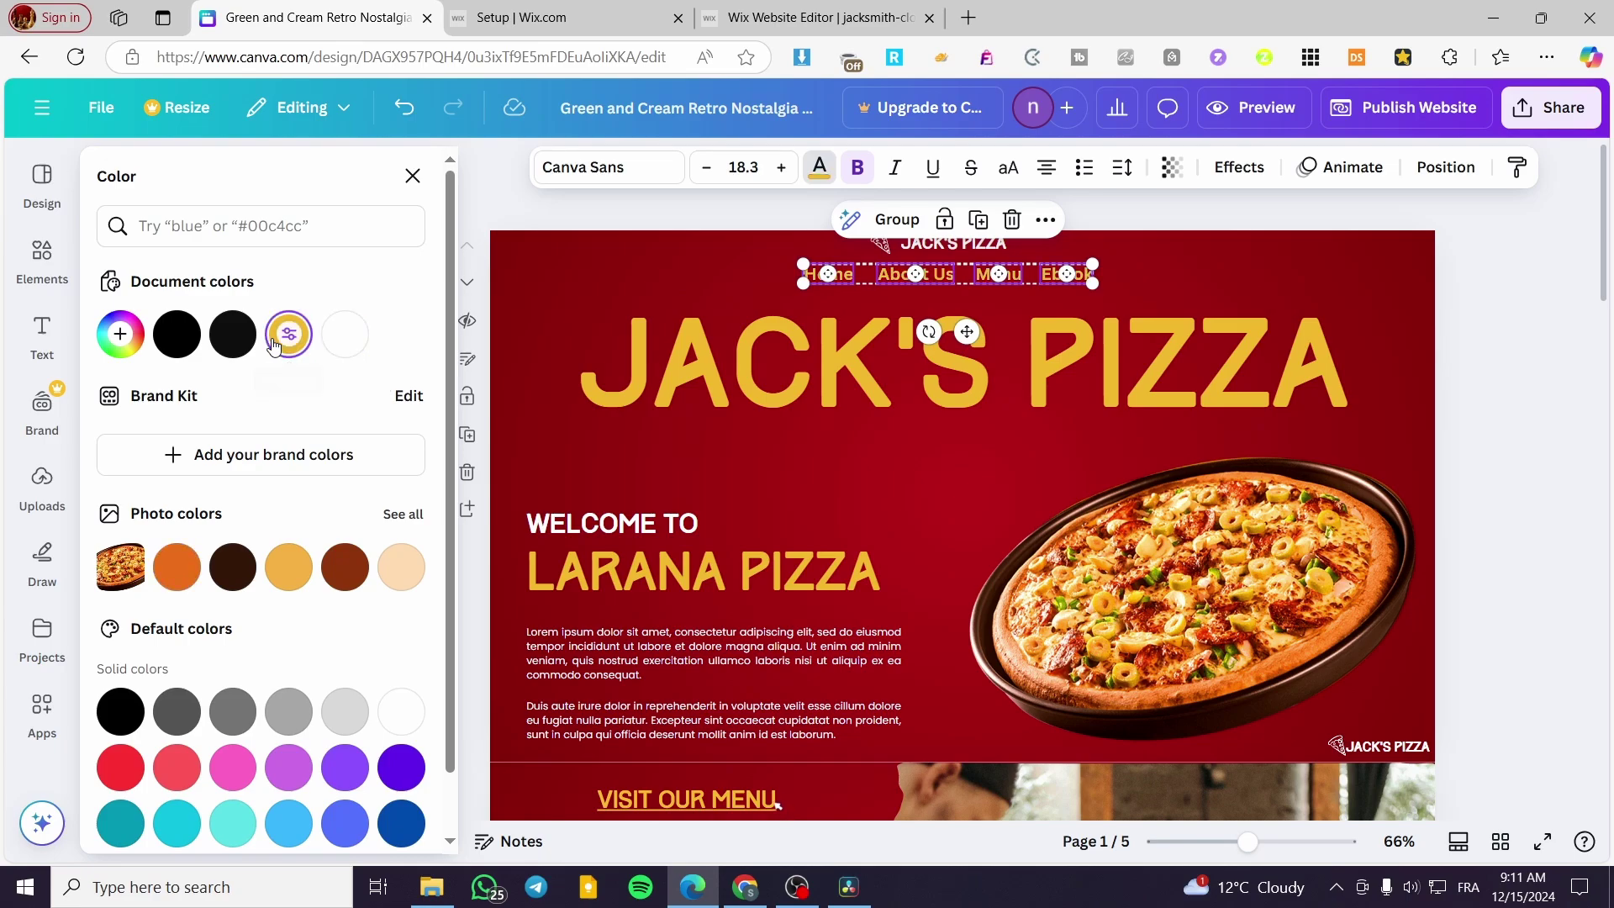
pyautogui.click(1543, 287)
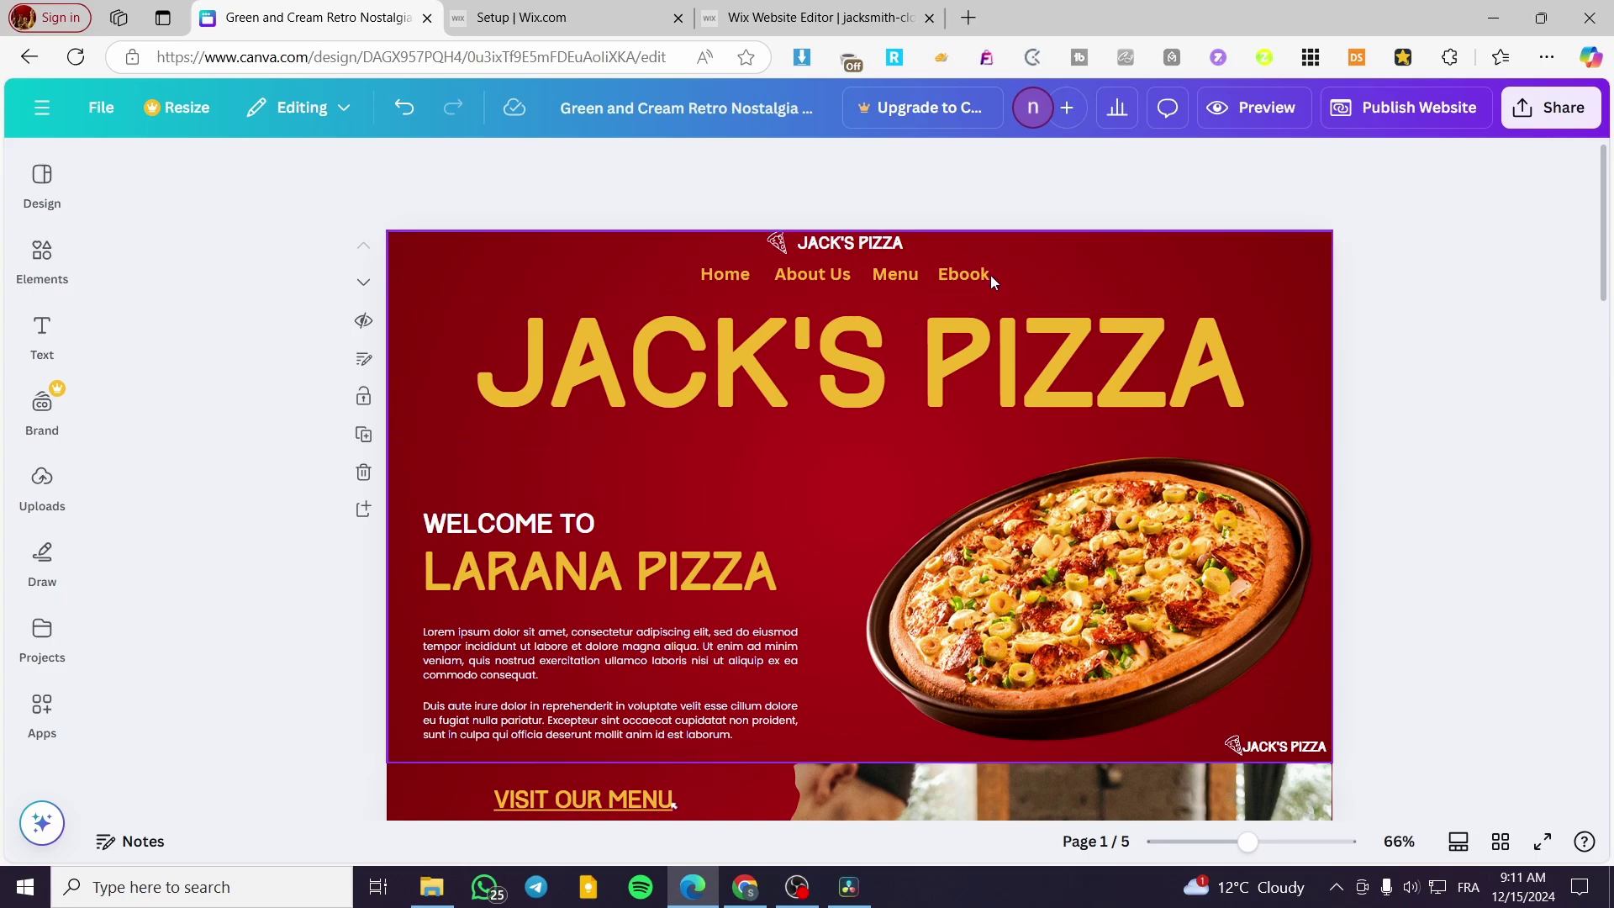
# Try the Background text effect on all four navigation texts and undo it.
pyautogui.click(960, 276)
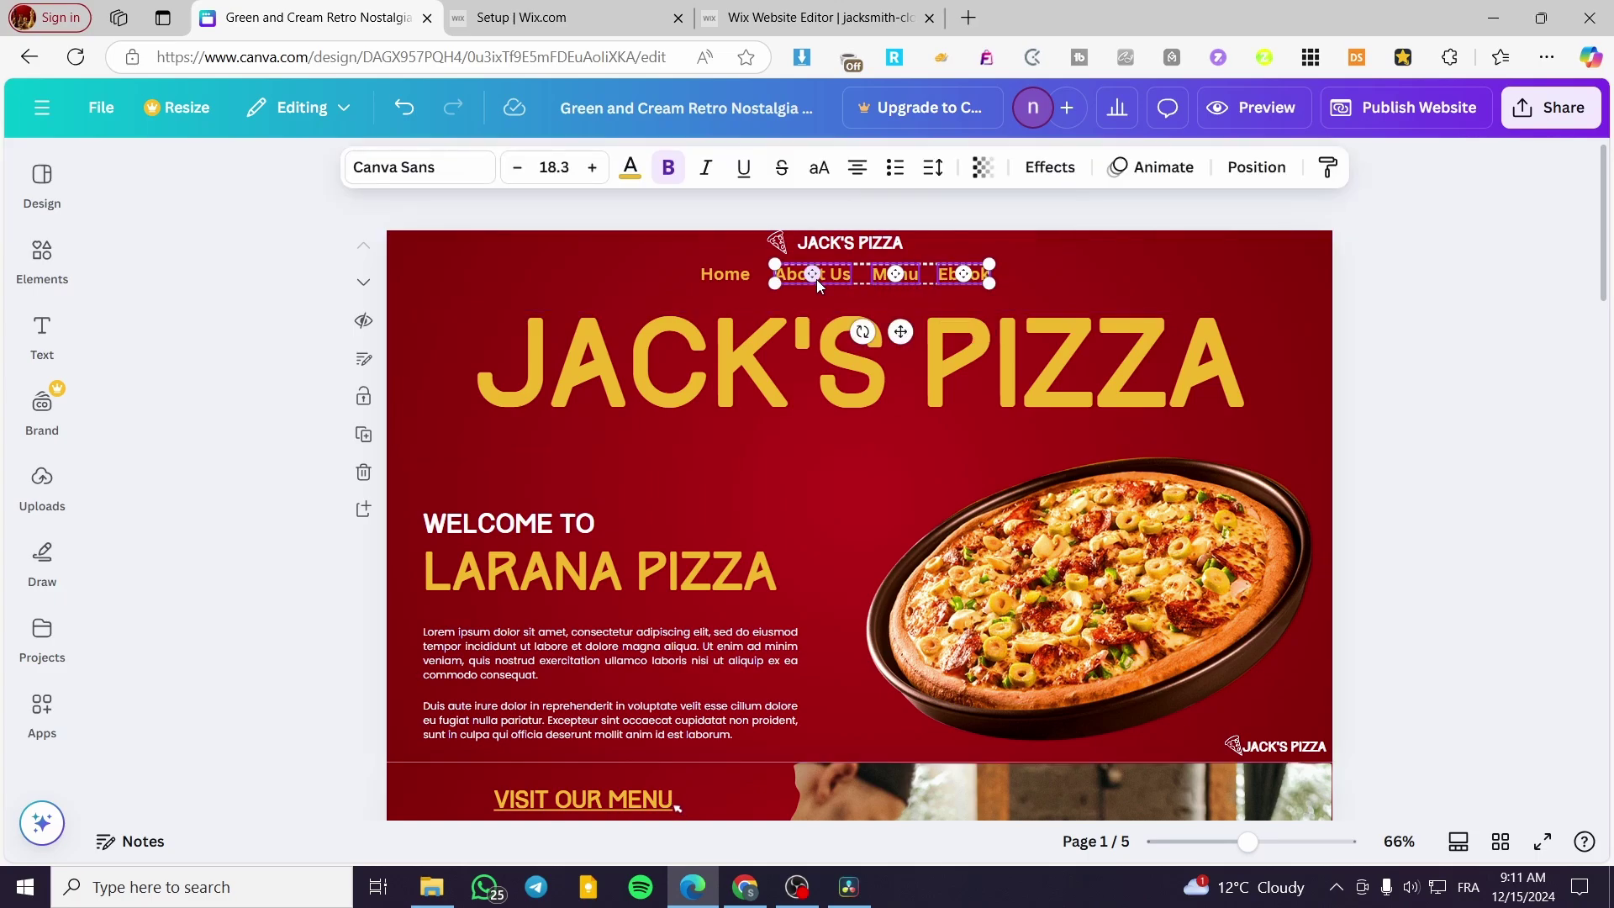
pyautogui.keyDown('shift'); pyautogui.click(713, 277); pyautogui.keyUp('shift')
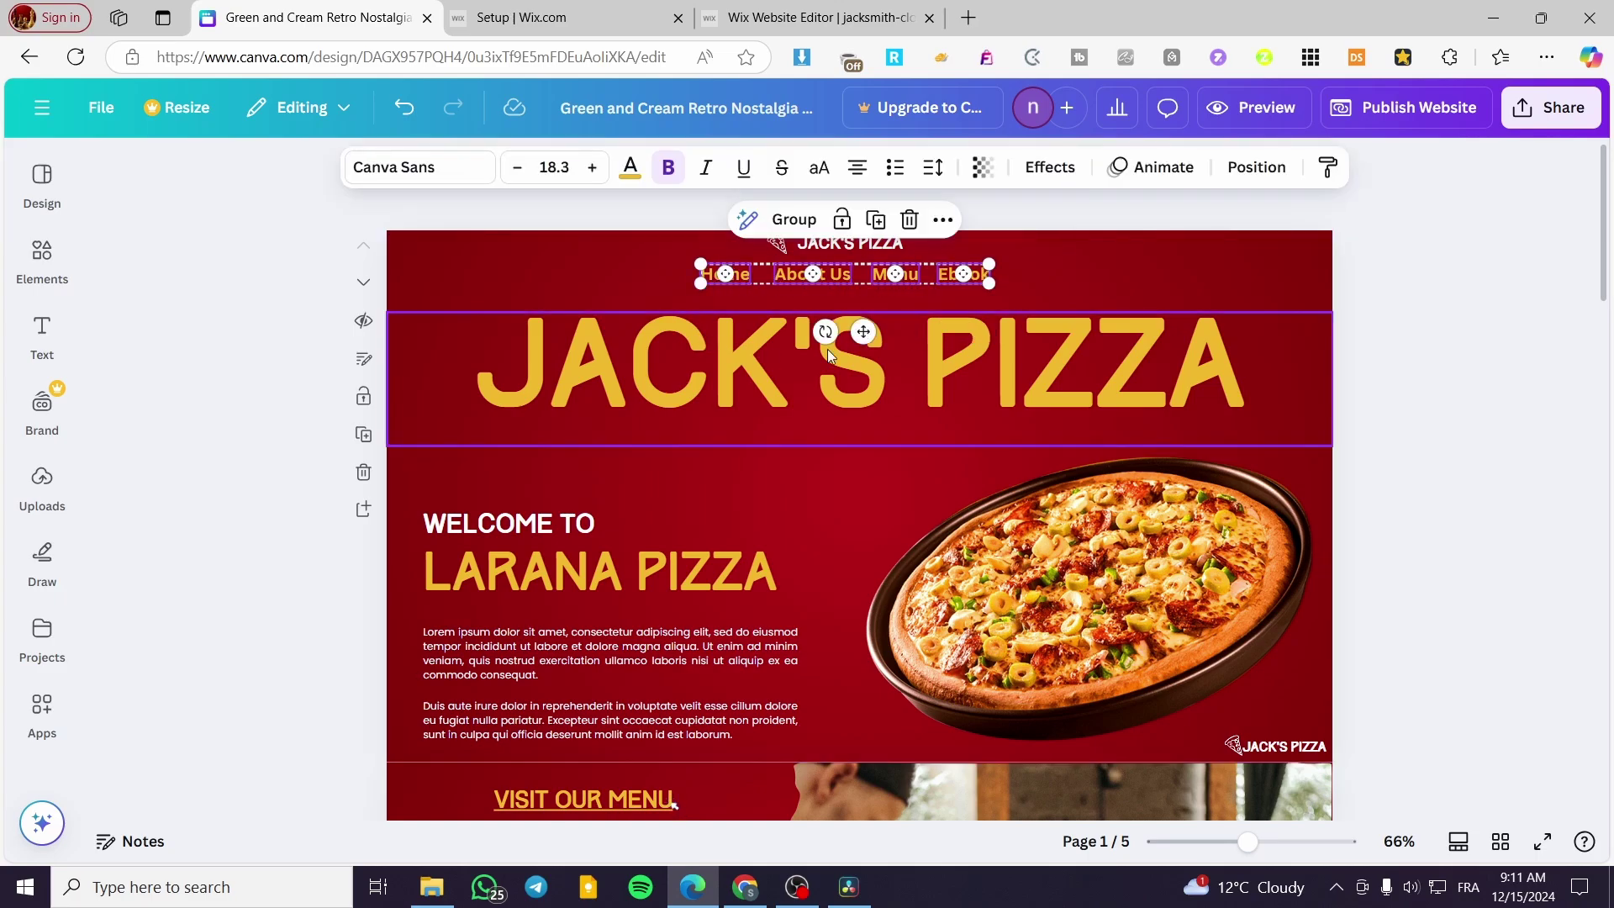
pyautogui.click(1066, 171)
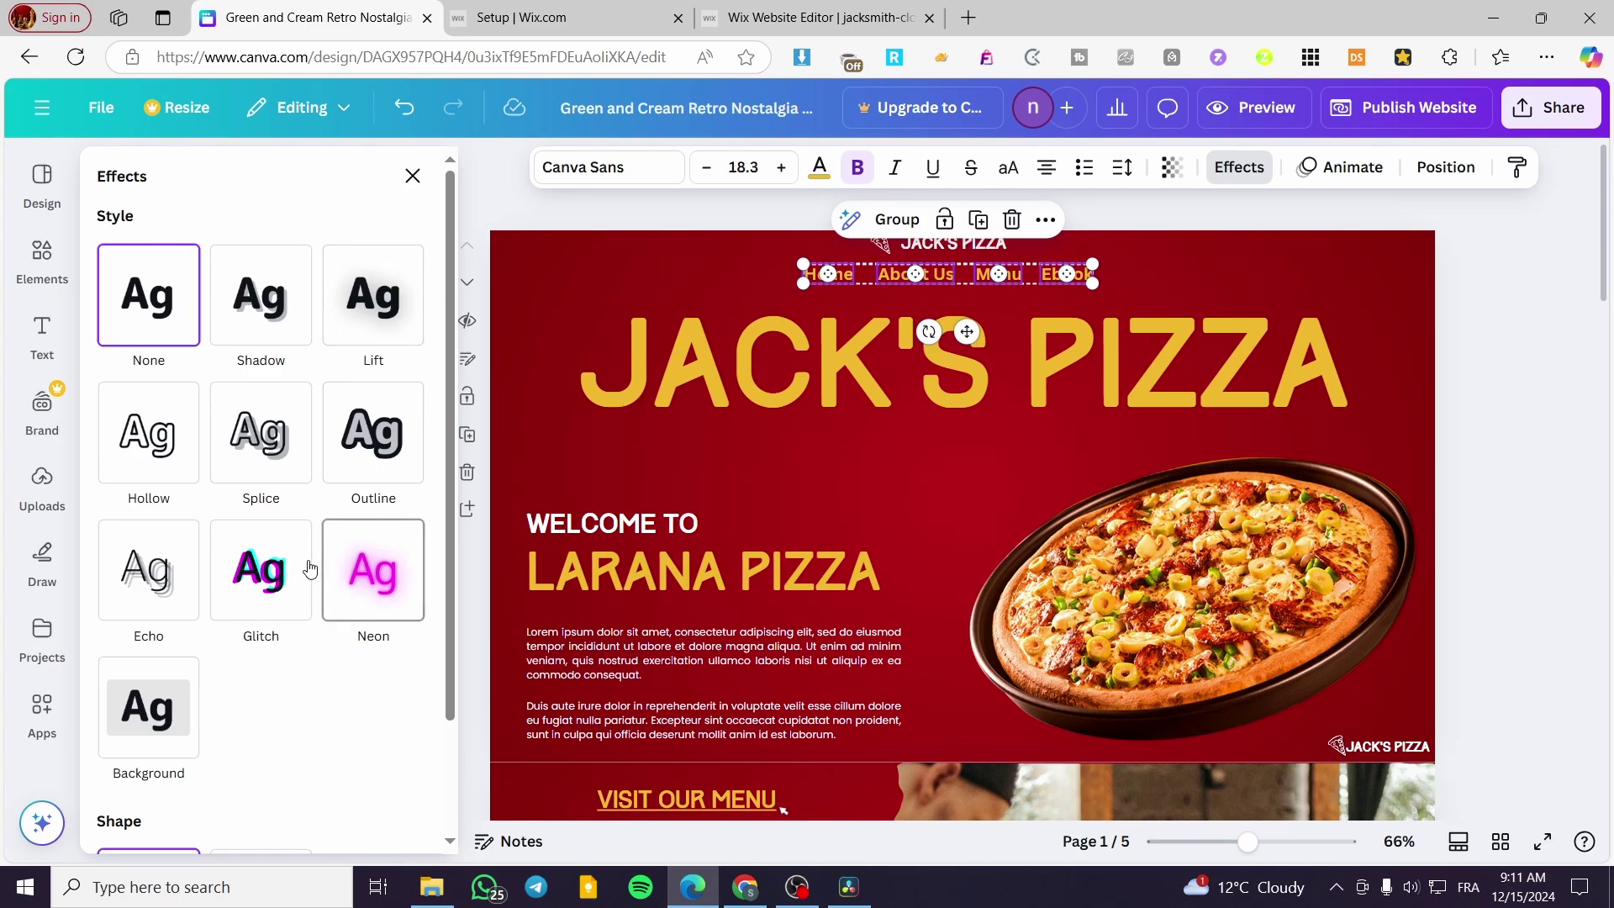
pyautogui.click(161, 717)
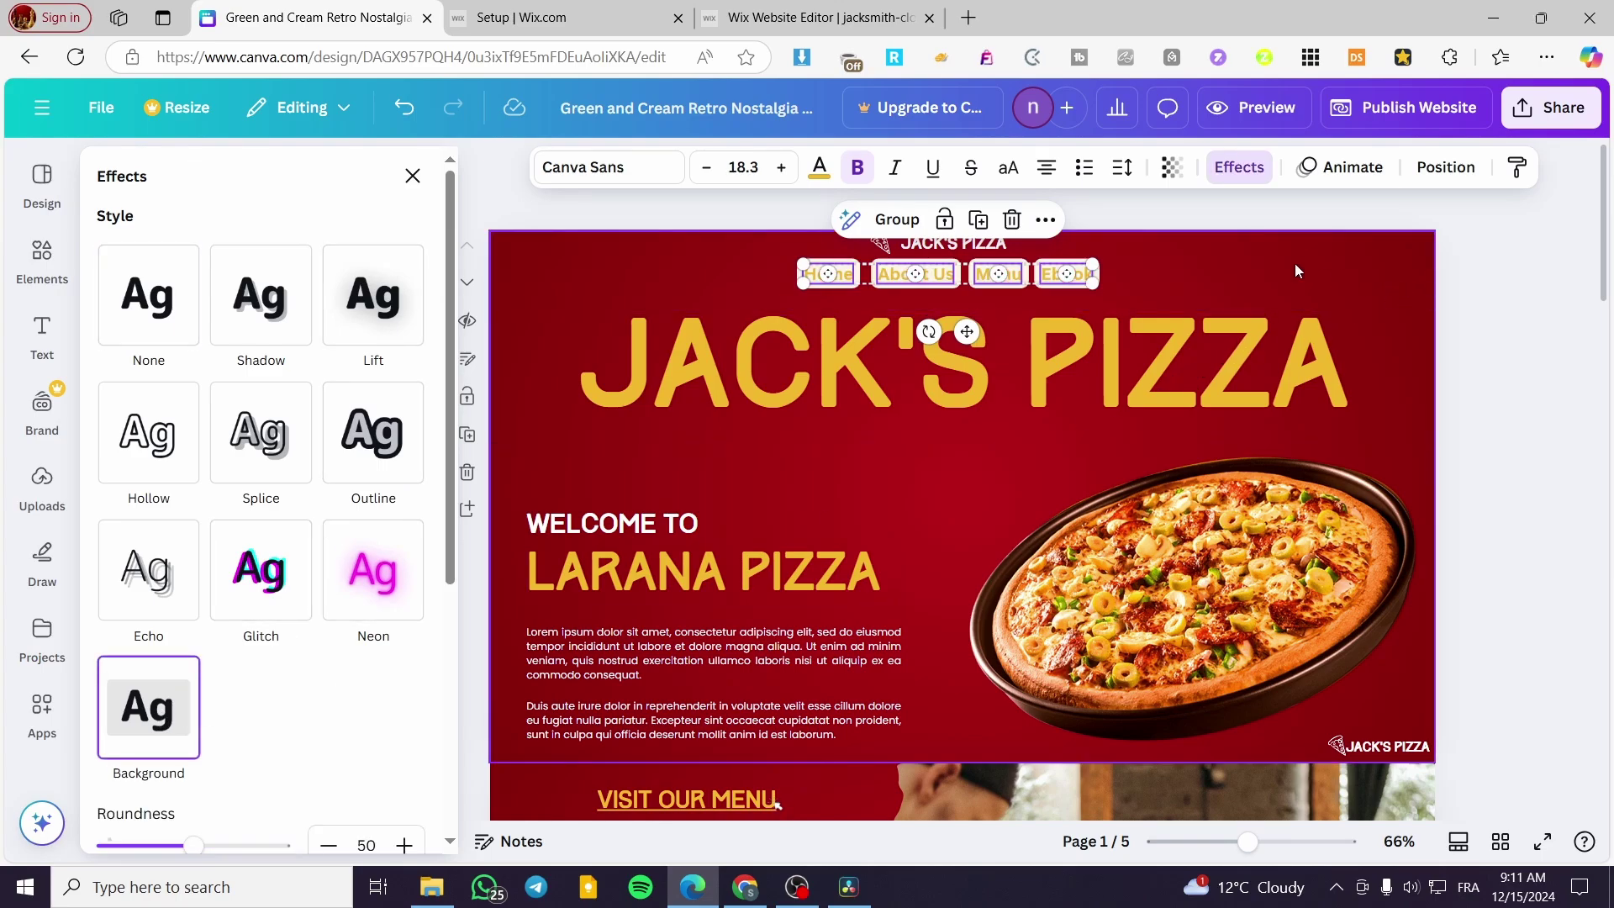
pyautogui.scroll(-3, 293, 733)
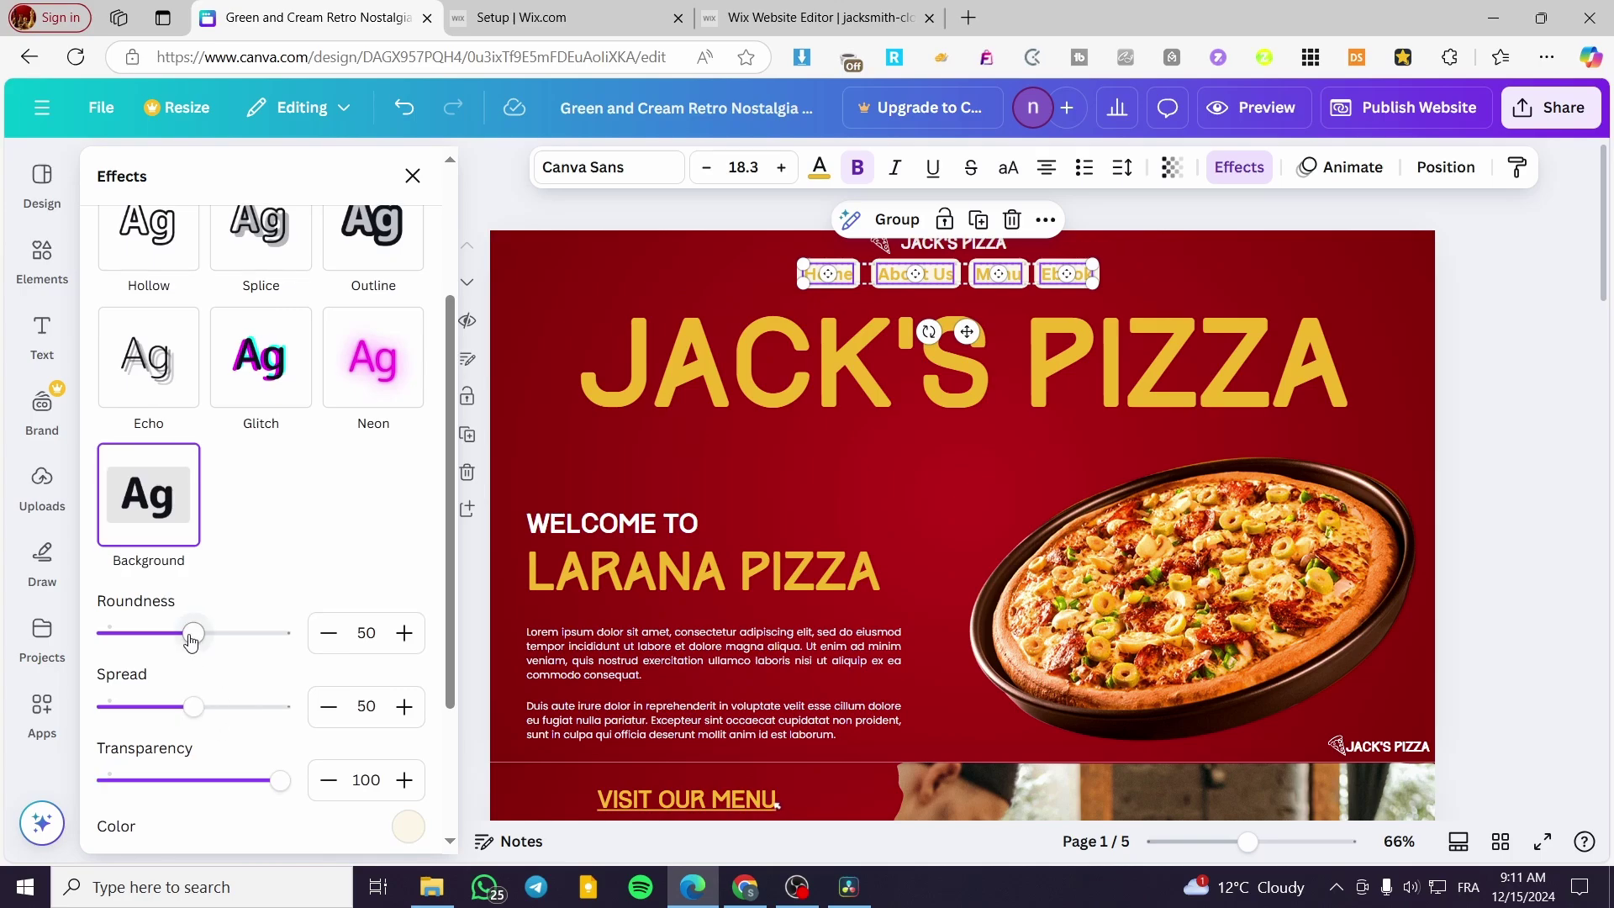
pyautogui.scroll(3, 332, 386)
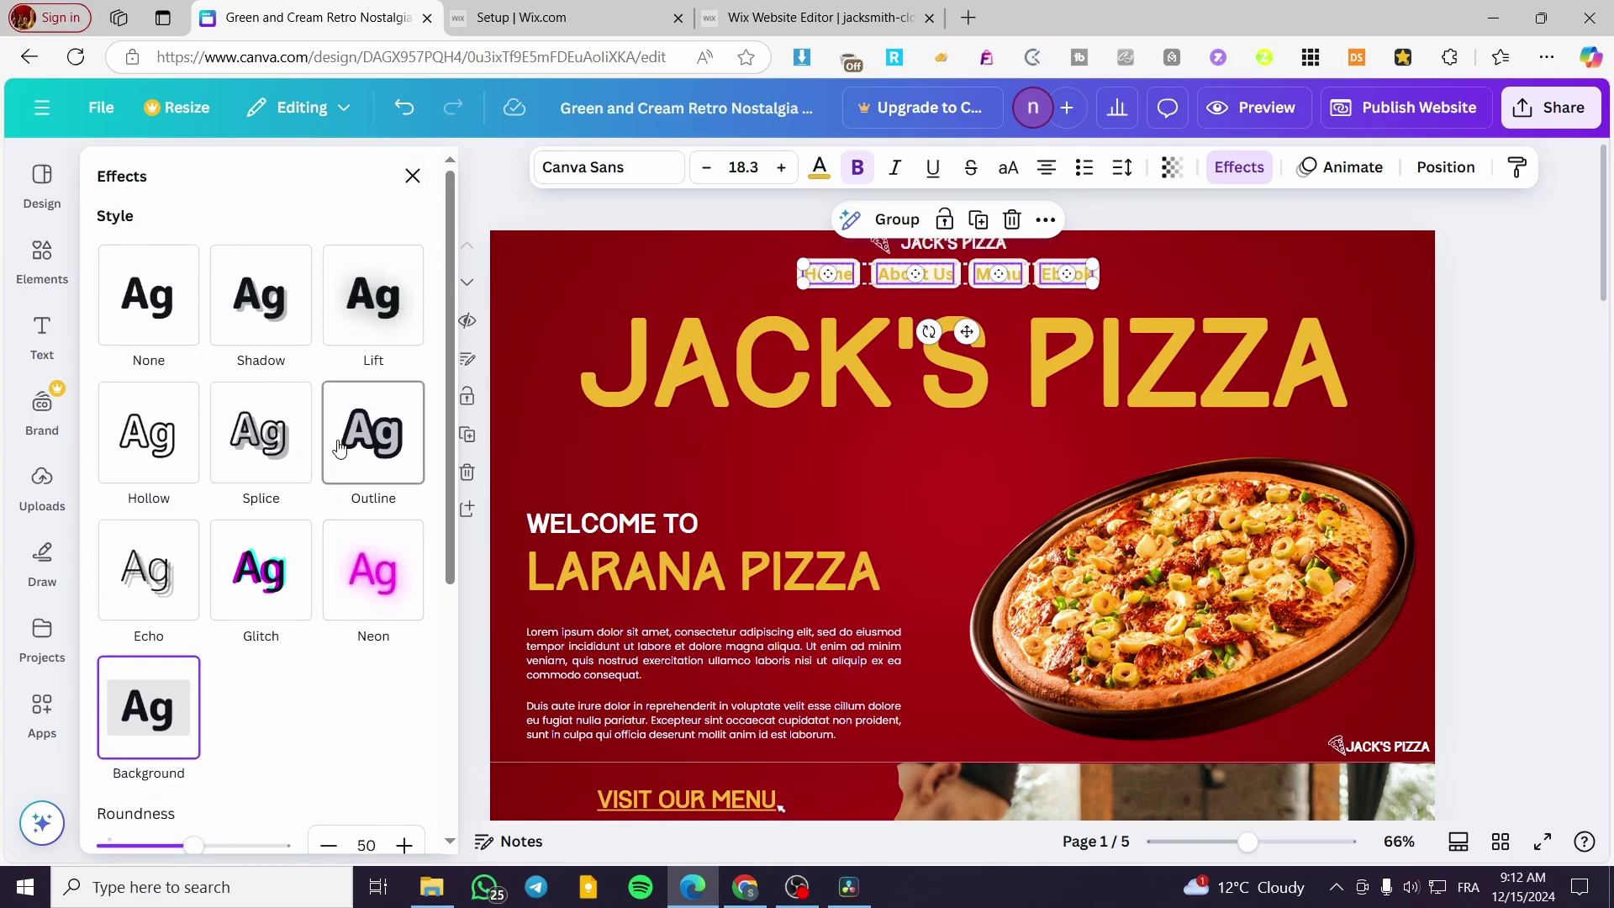
pyautogui.scroll(-5, 335, 459)
pyautogui.click(413, 176)
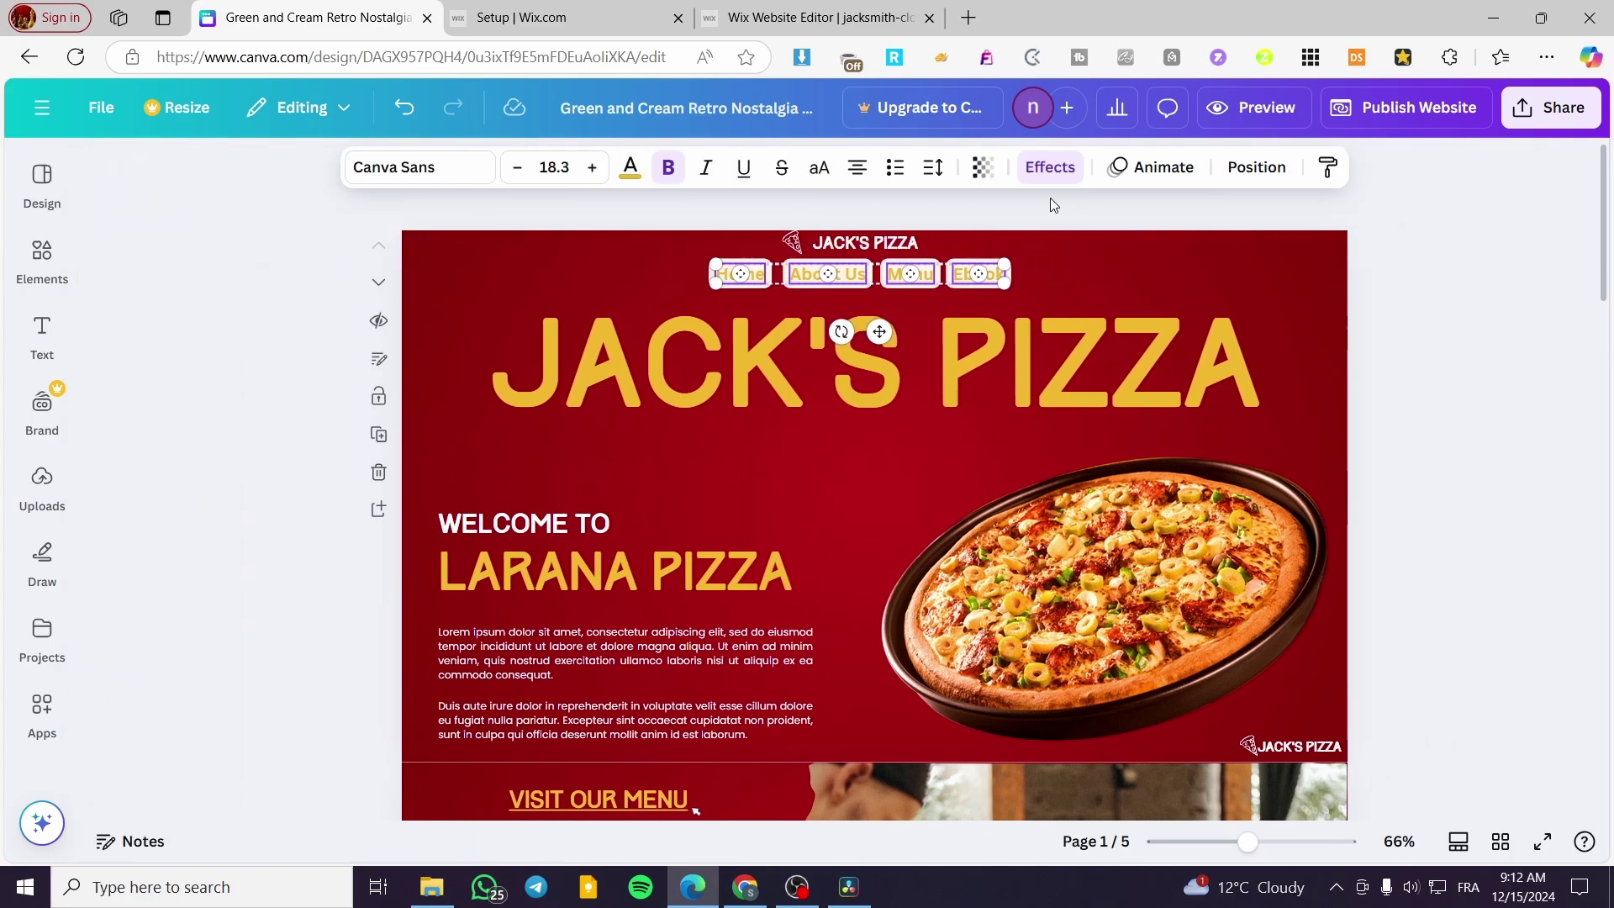
pyautogui.hotkey('ctrl', 'z')
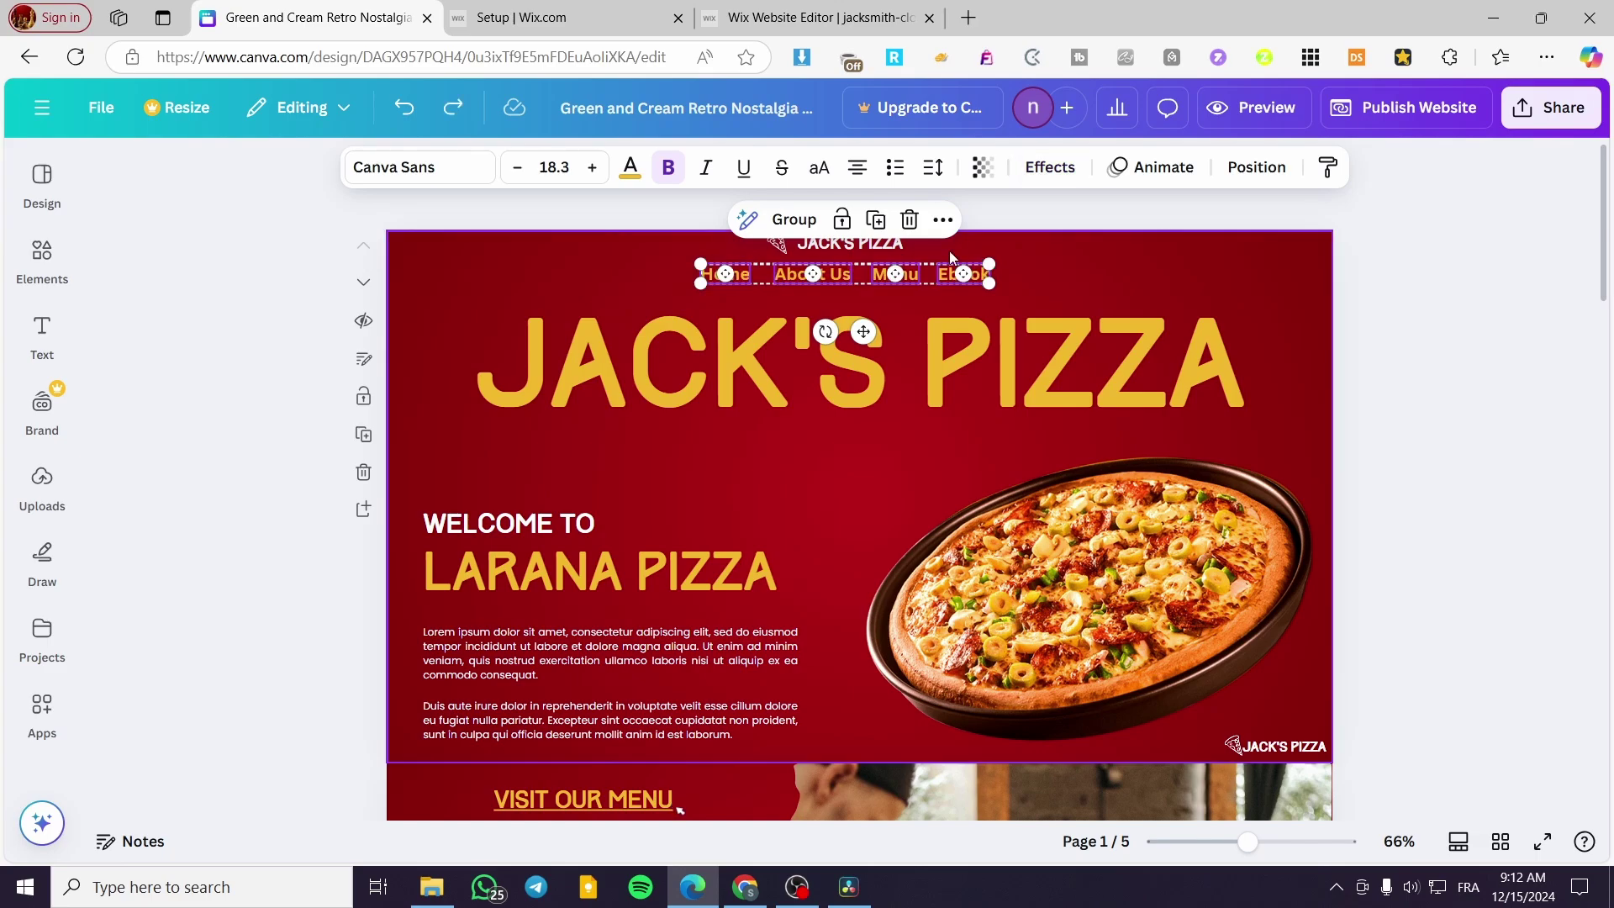
# Add a rounded square shape and stretch it into a flat bar slightly wider than the navigation row, placed just below it.
pyautogui.click(42, 256)
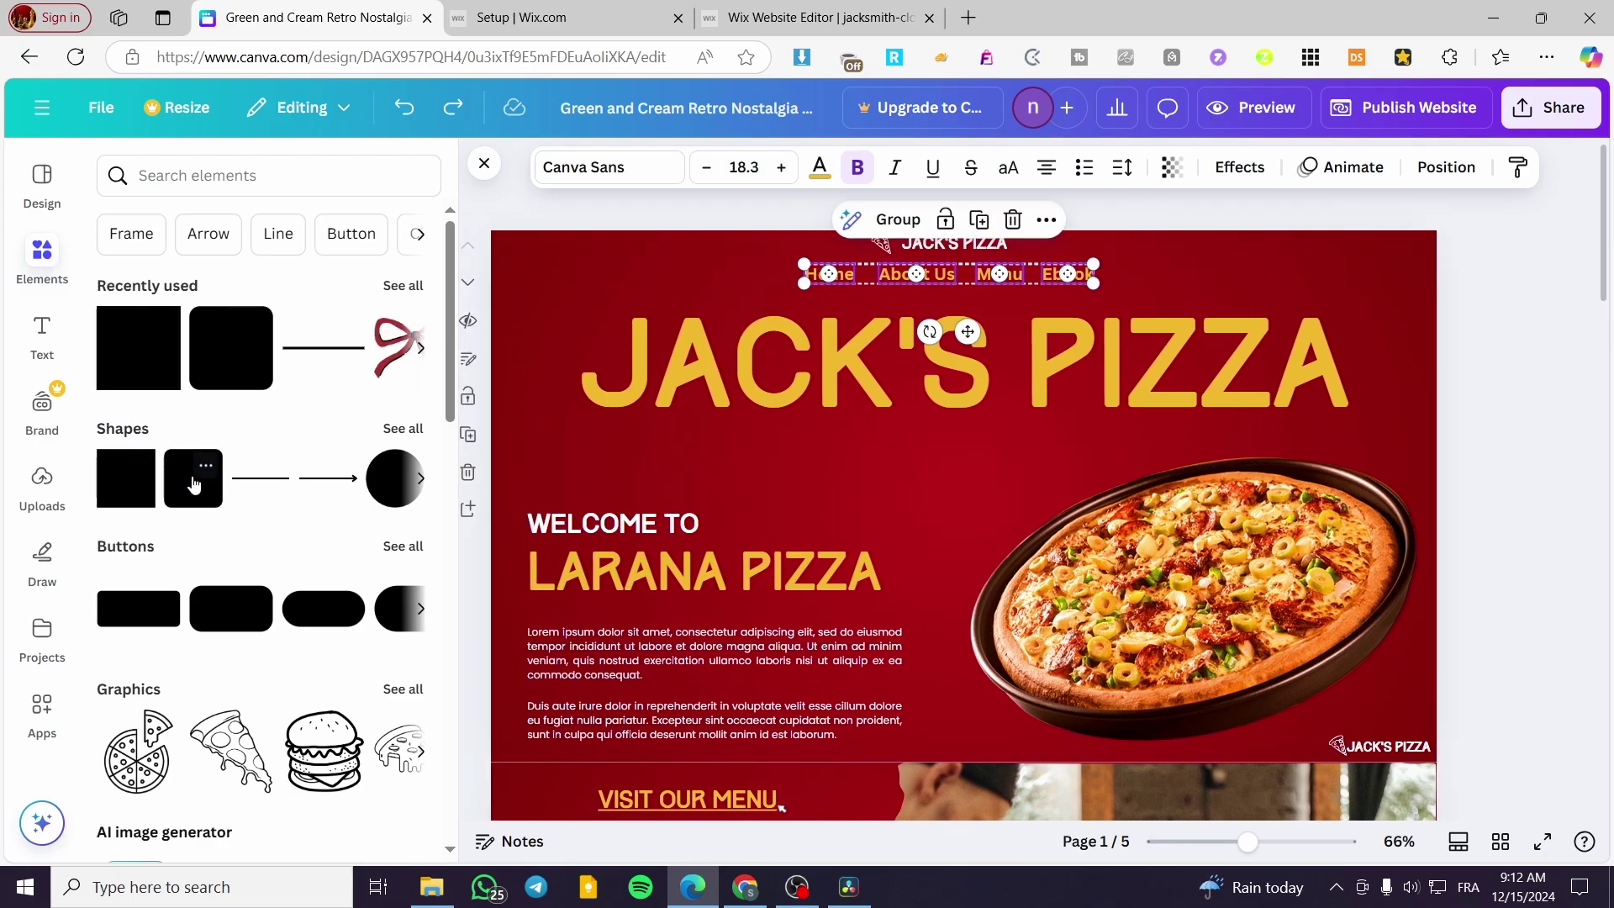
pyautogui.click(117, 482)
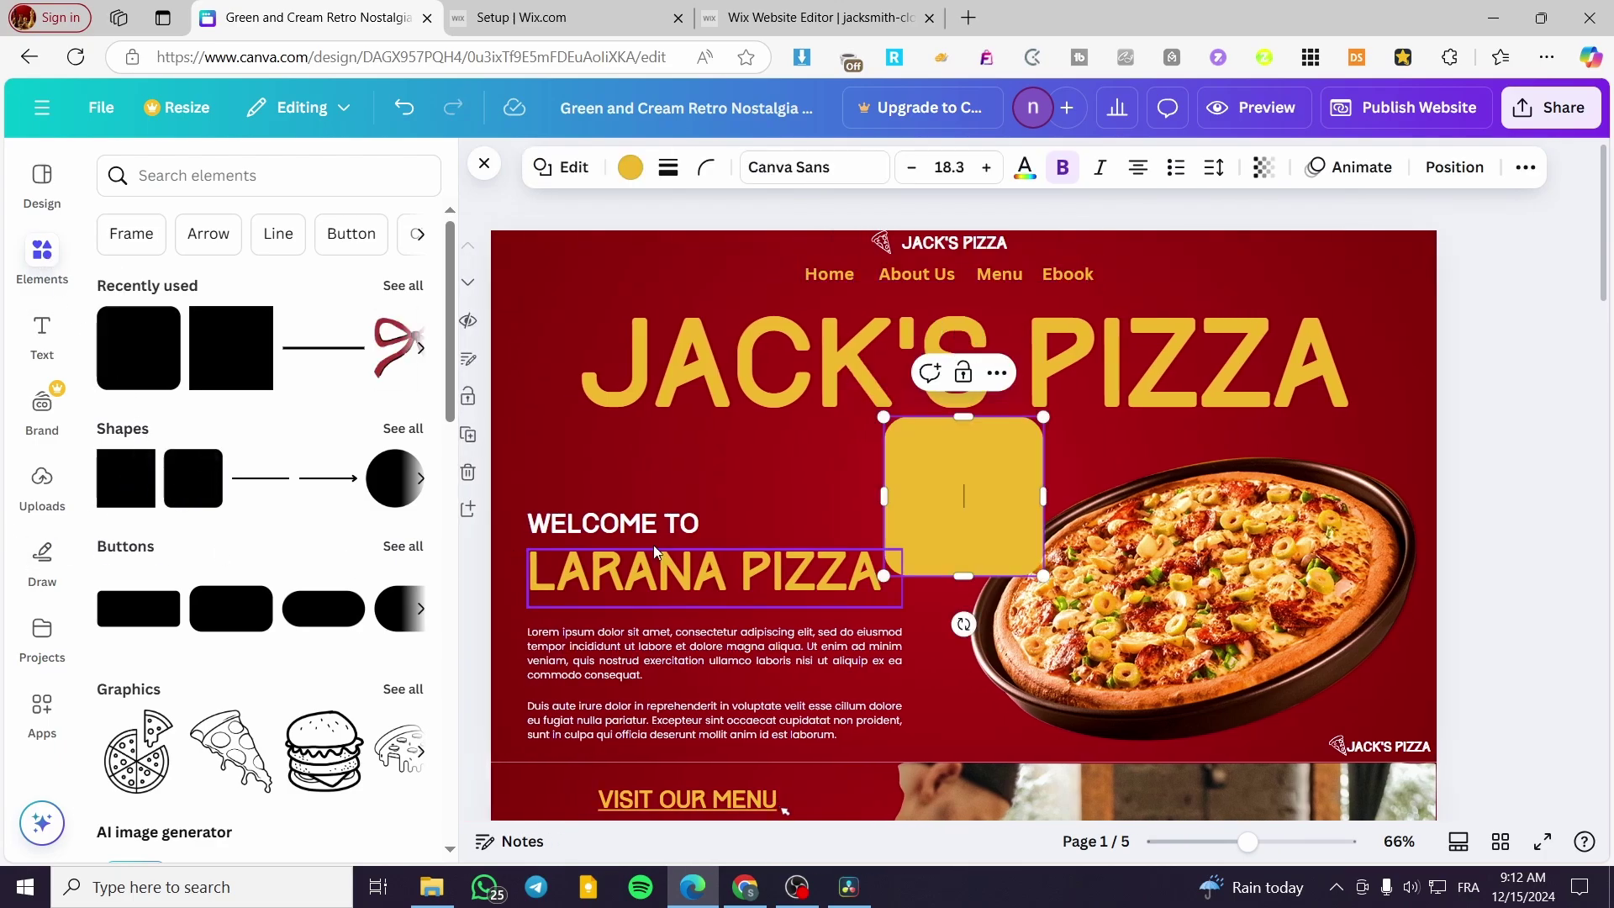
pyautogui.moveTo(963, 574); pyautogui.dragTo(1193, 436)
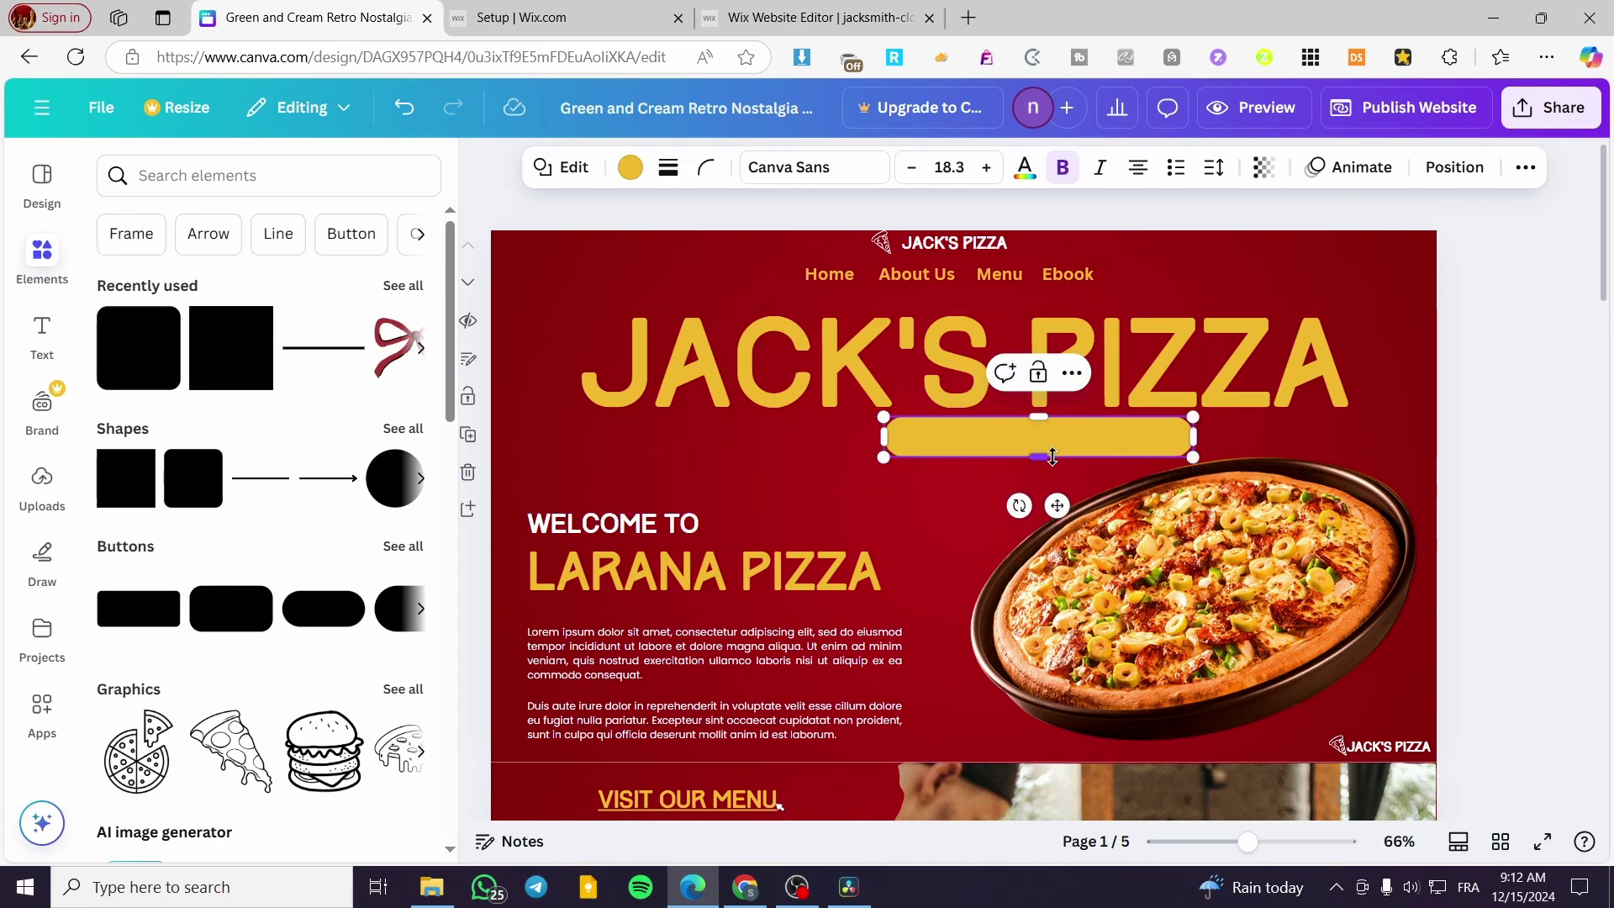
pyautogui.moveTo(1043, 459); pyautogui.dragTo(966, 393)
pyautogui.moveTo(1106, 312); pyautogui.dragTo(1125, 313)
pyautogui.moveTo(976, 390); pyautogui.dragTo(967, 393)
# Fill the rounded bar with white and fit it behind the four navigation texts, slightly reducing its height.
pyautogui.click(630, 167)
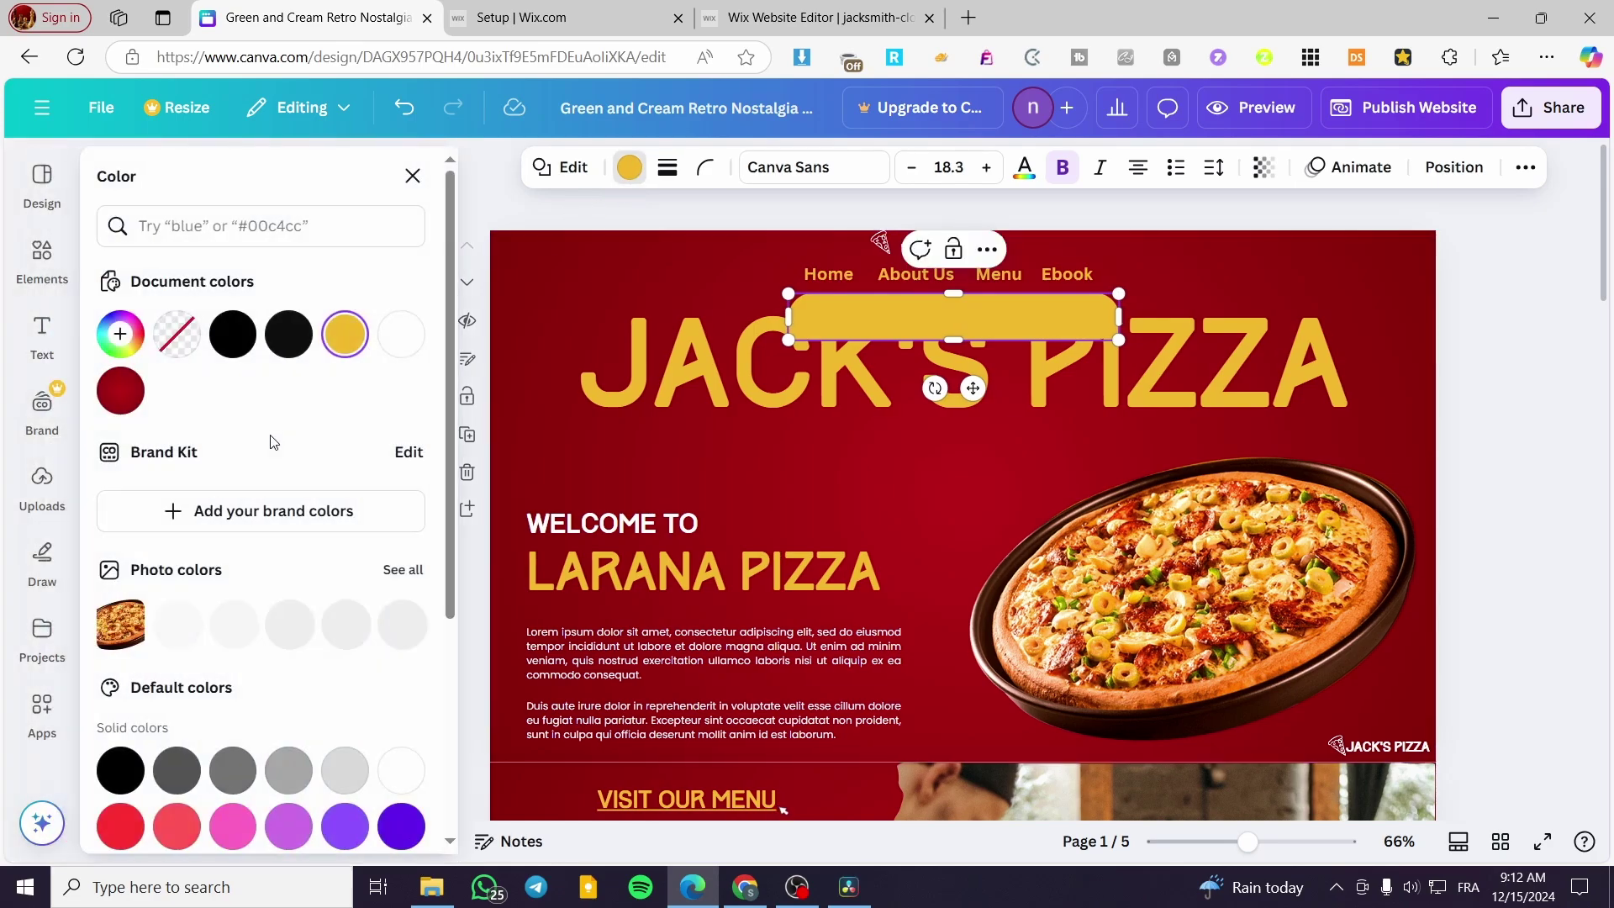
pyautogui.click(401, 334)
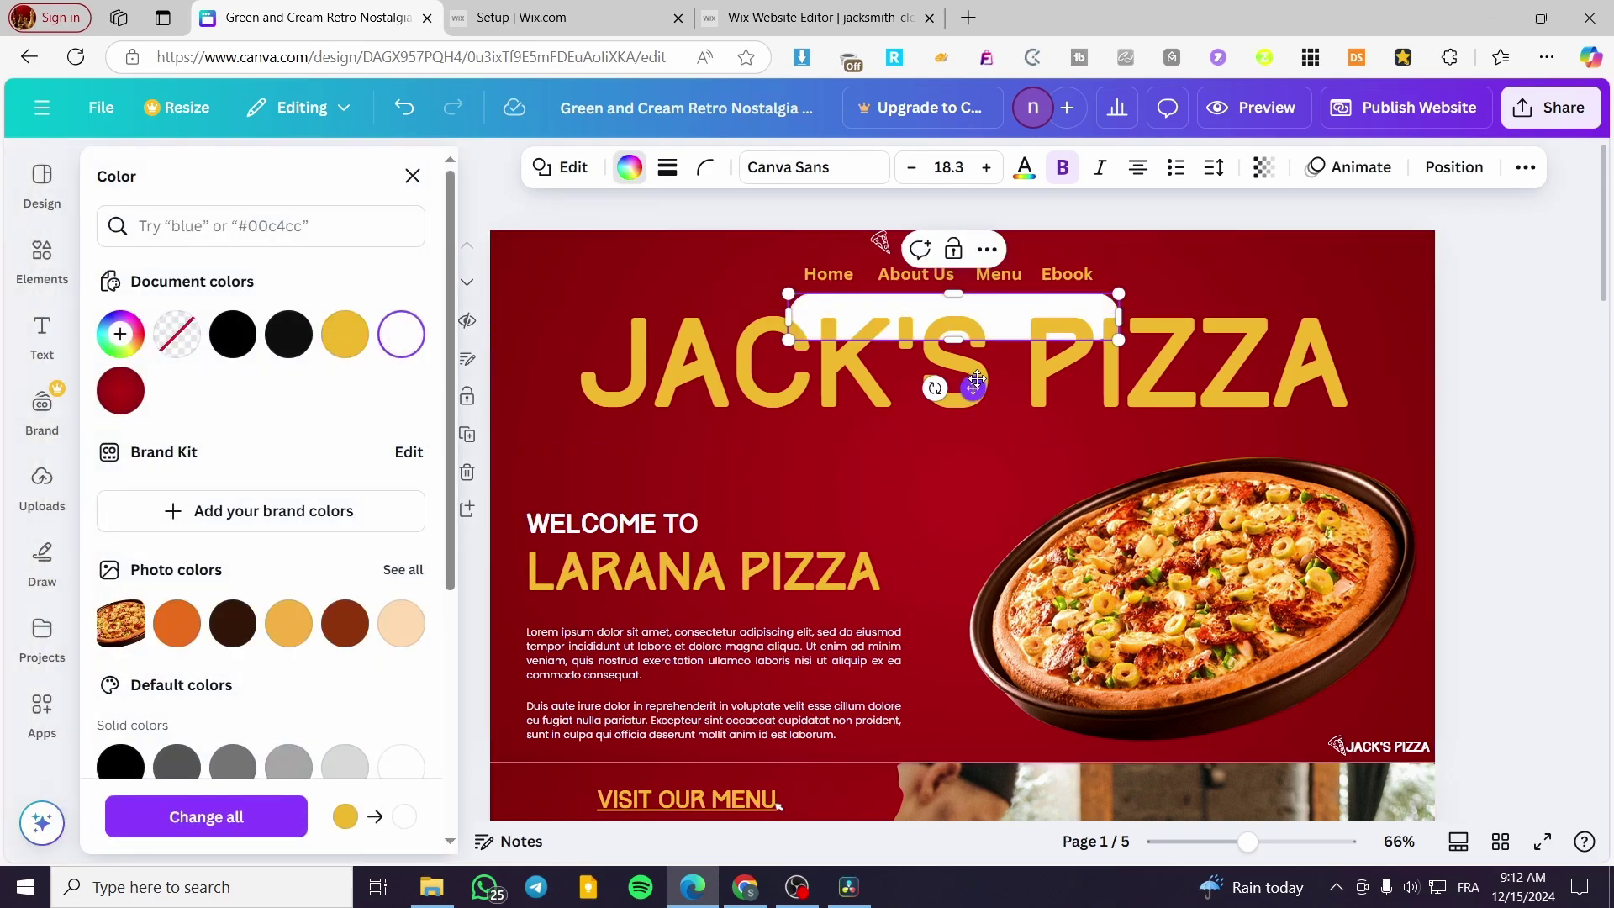
pyautogui.moveTo(975, 380); pyautogui.dragTo(979, 345)
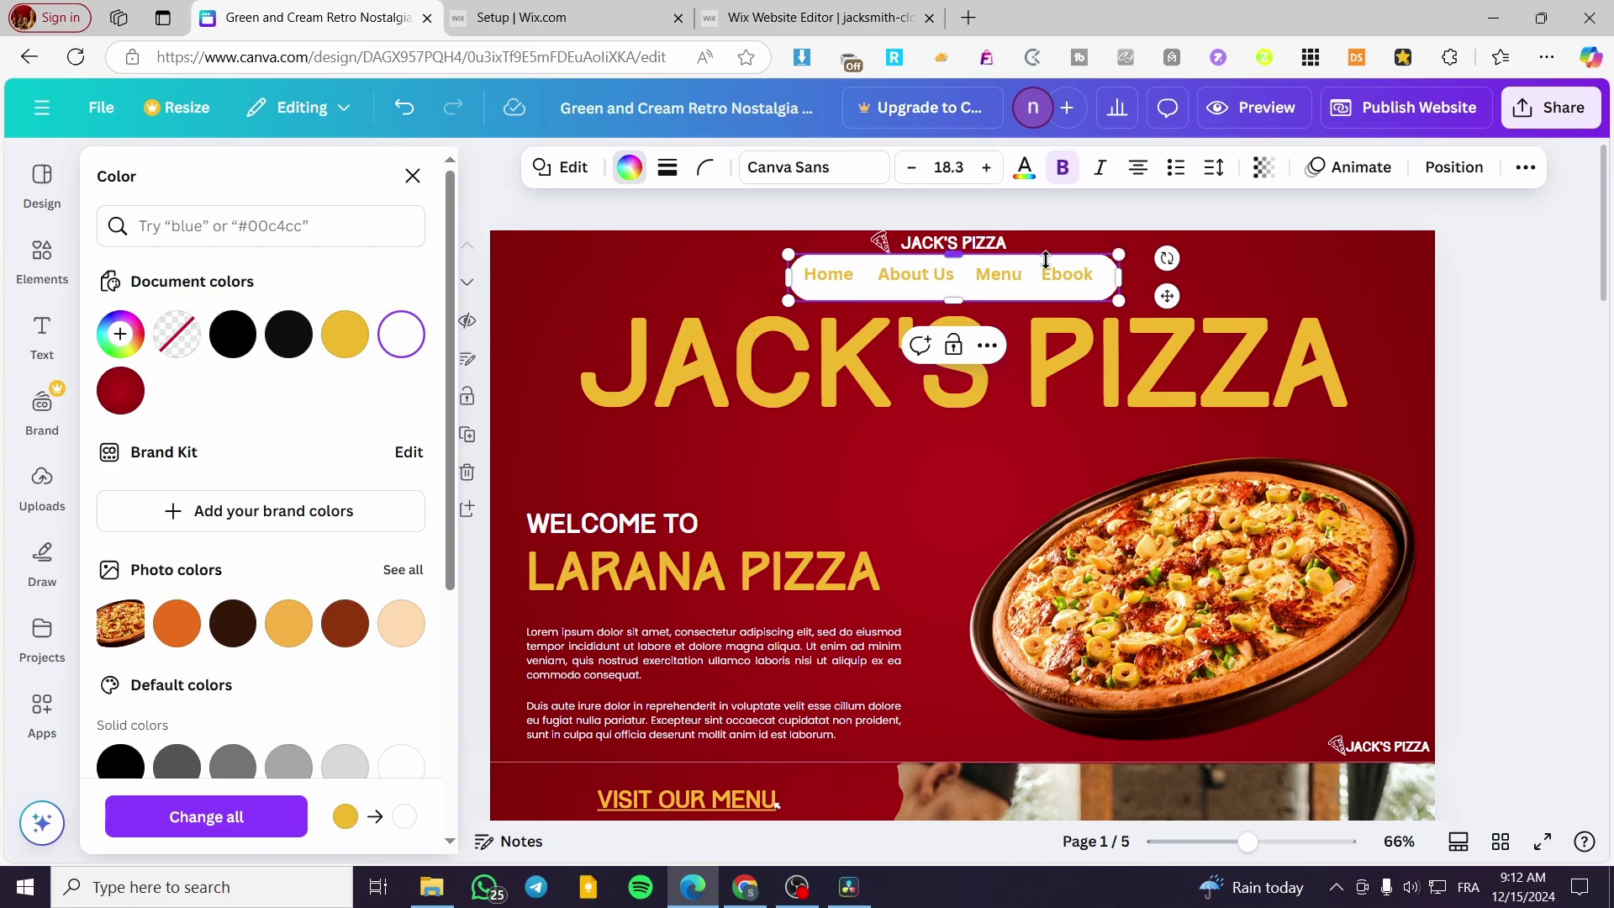
pyautogui.moveTo(954, 256); pyautogui.dragTo(968, 342)
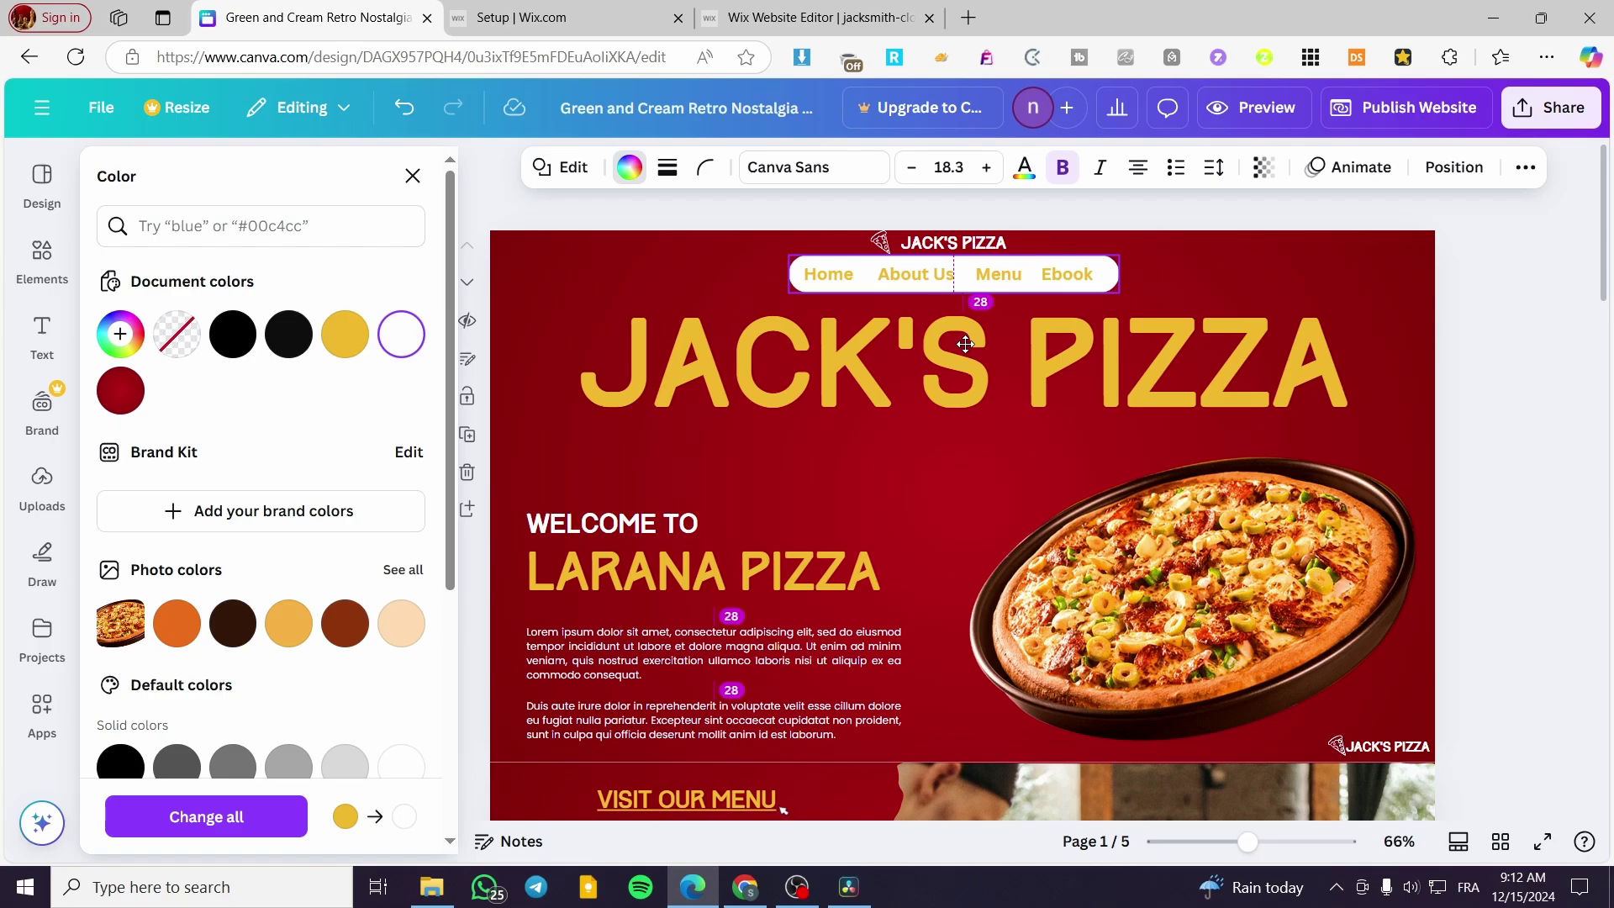
pyautogui.moveTo(963, 343); pyautogui.dragTo(964, 342)
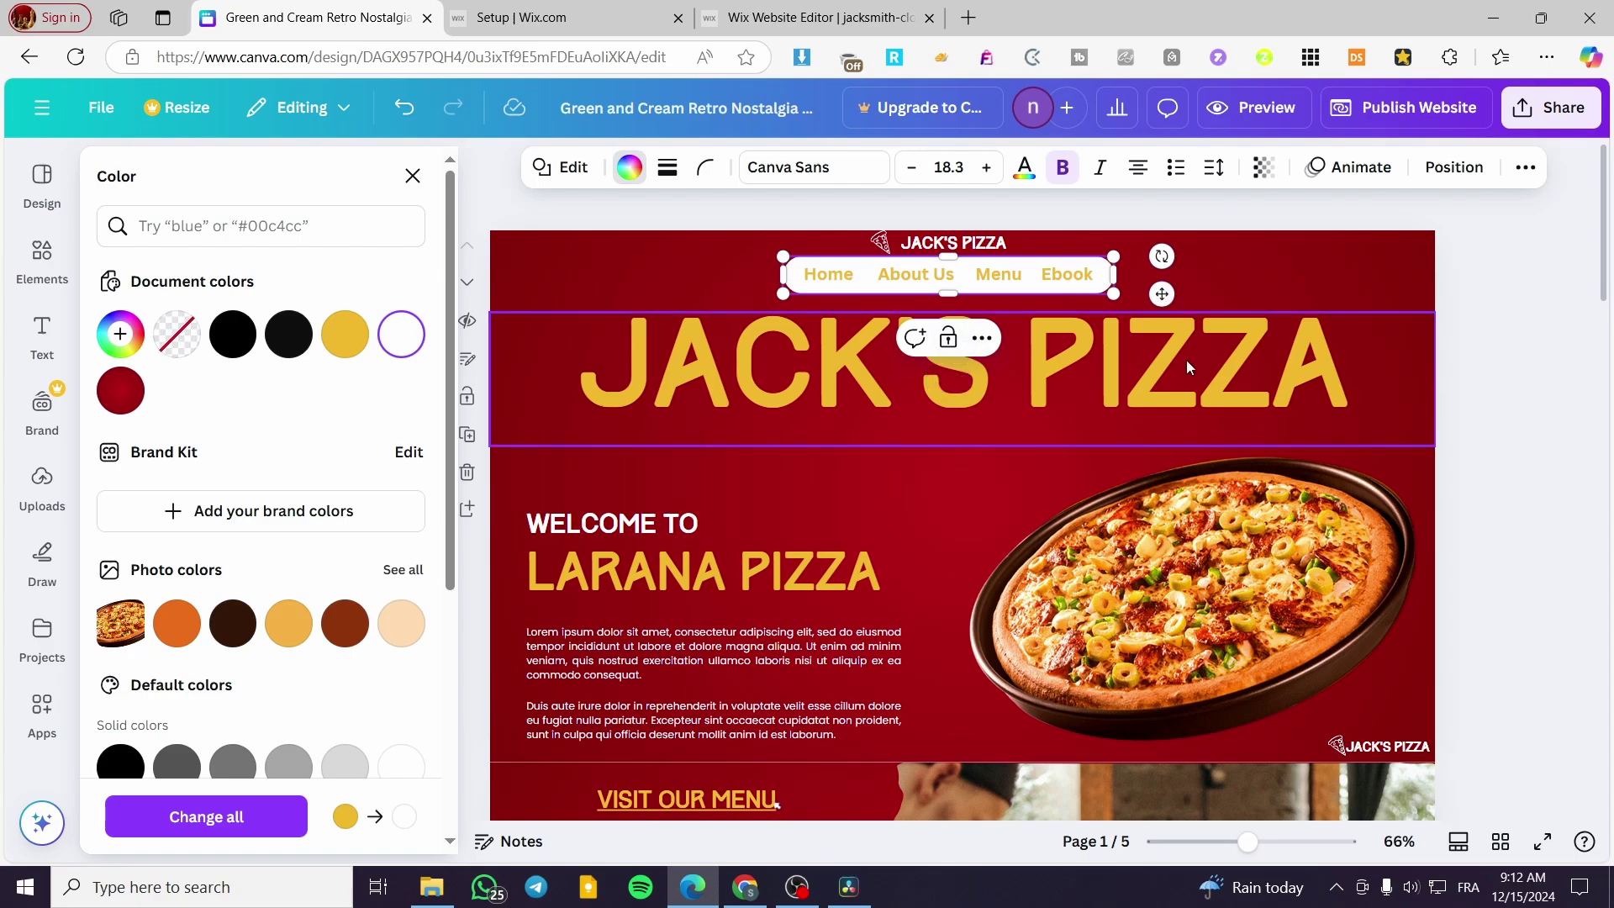
pyautogui.press('Escape')
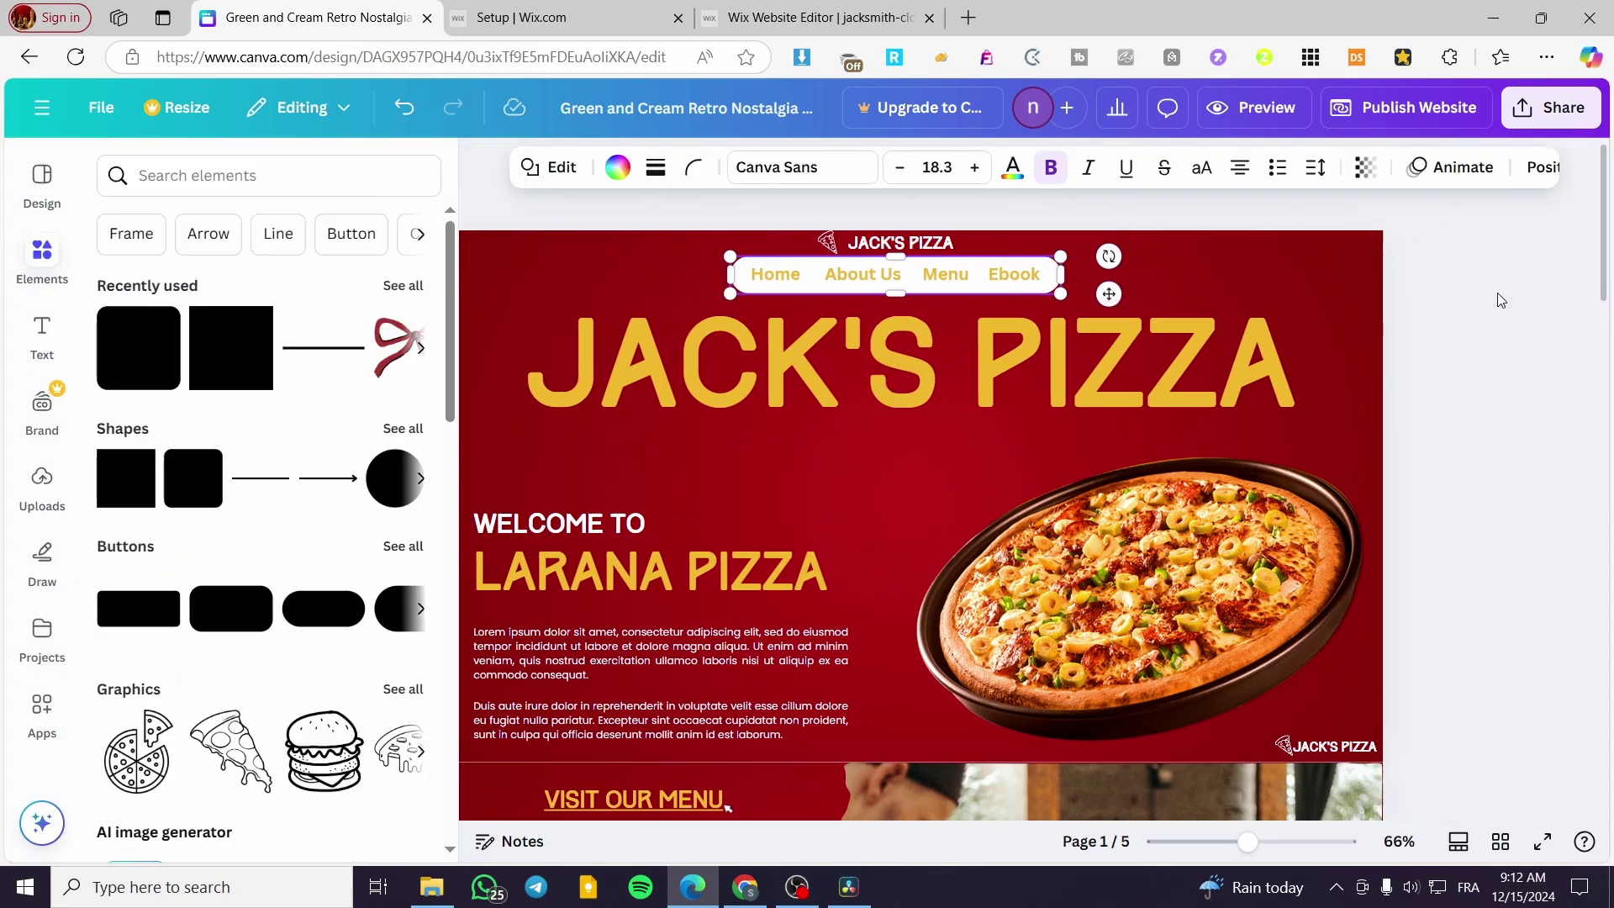
pyautogui.click(1479, 215)
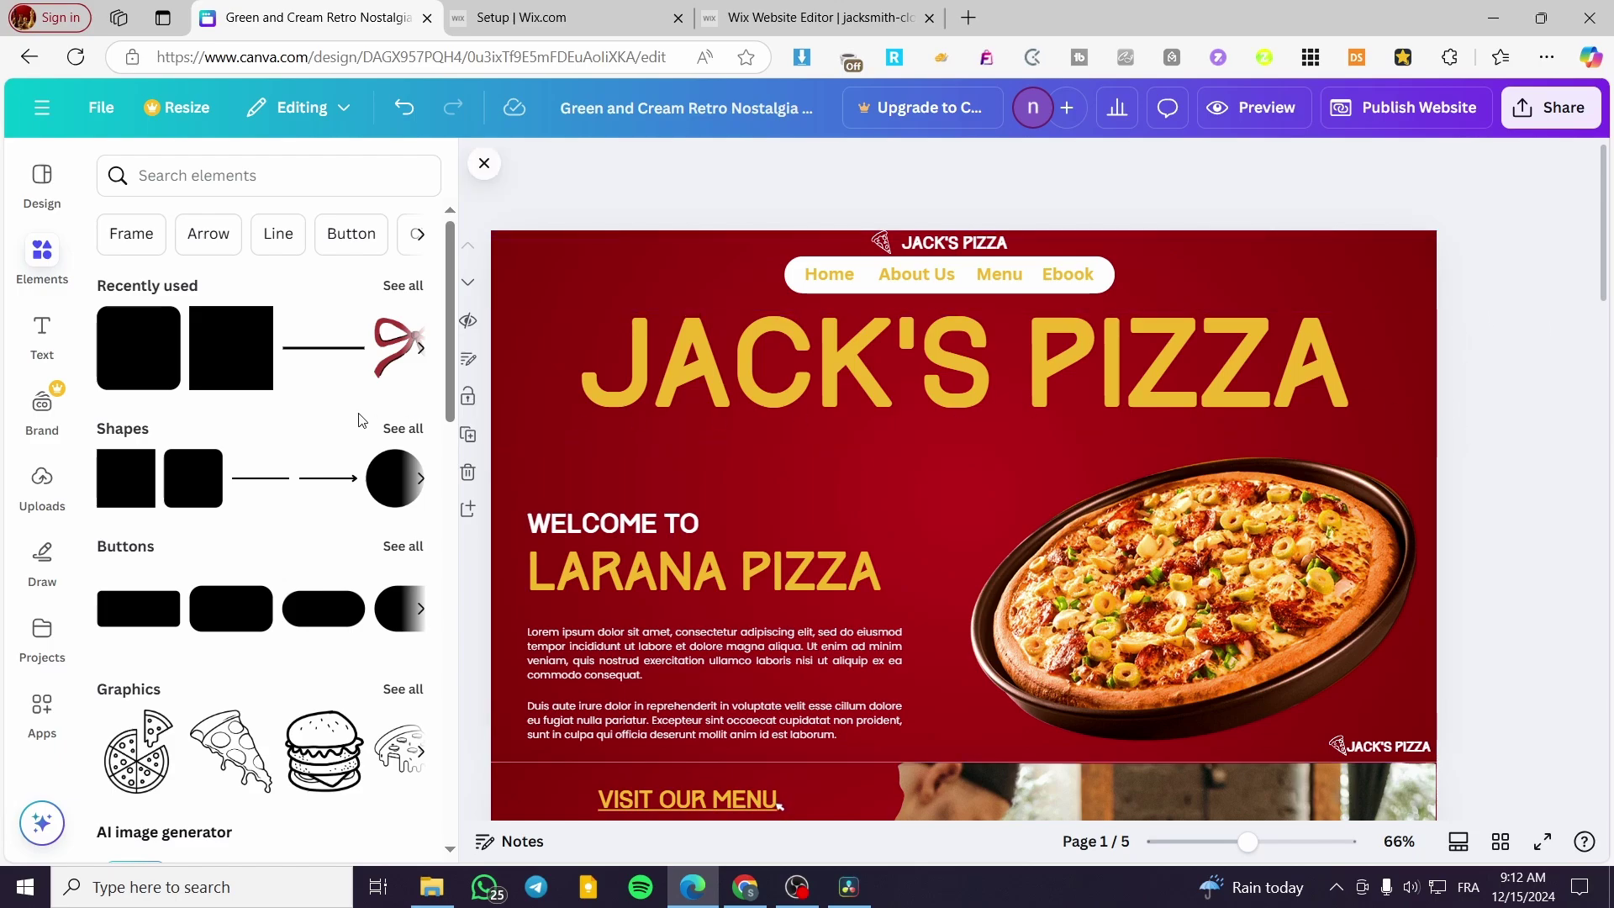
pyautogui.click(485, 164)
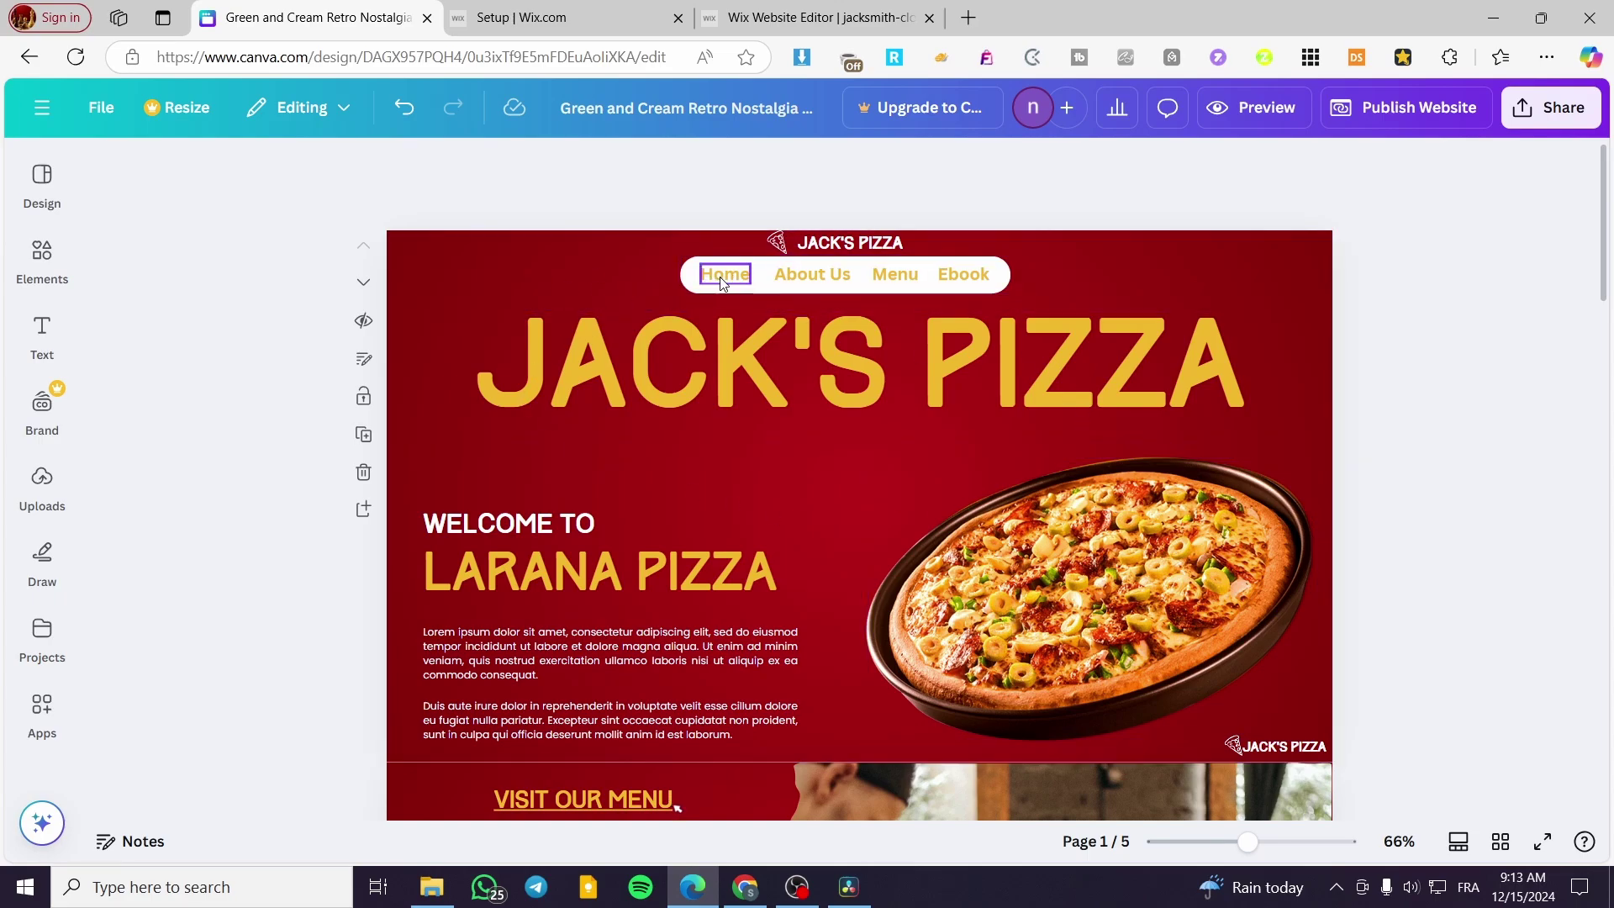
pyautogui.click(545, 265)
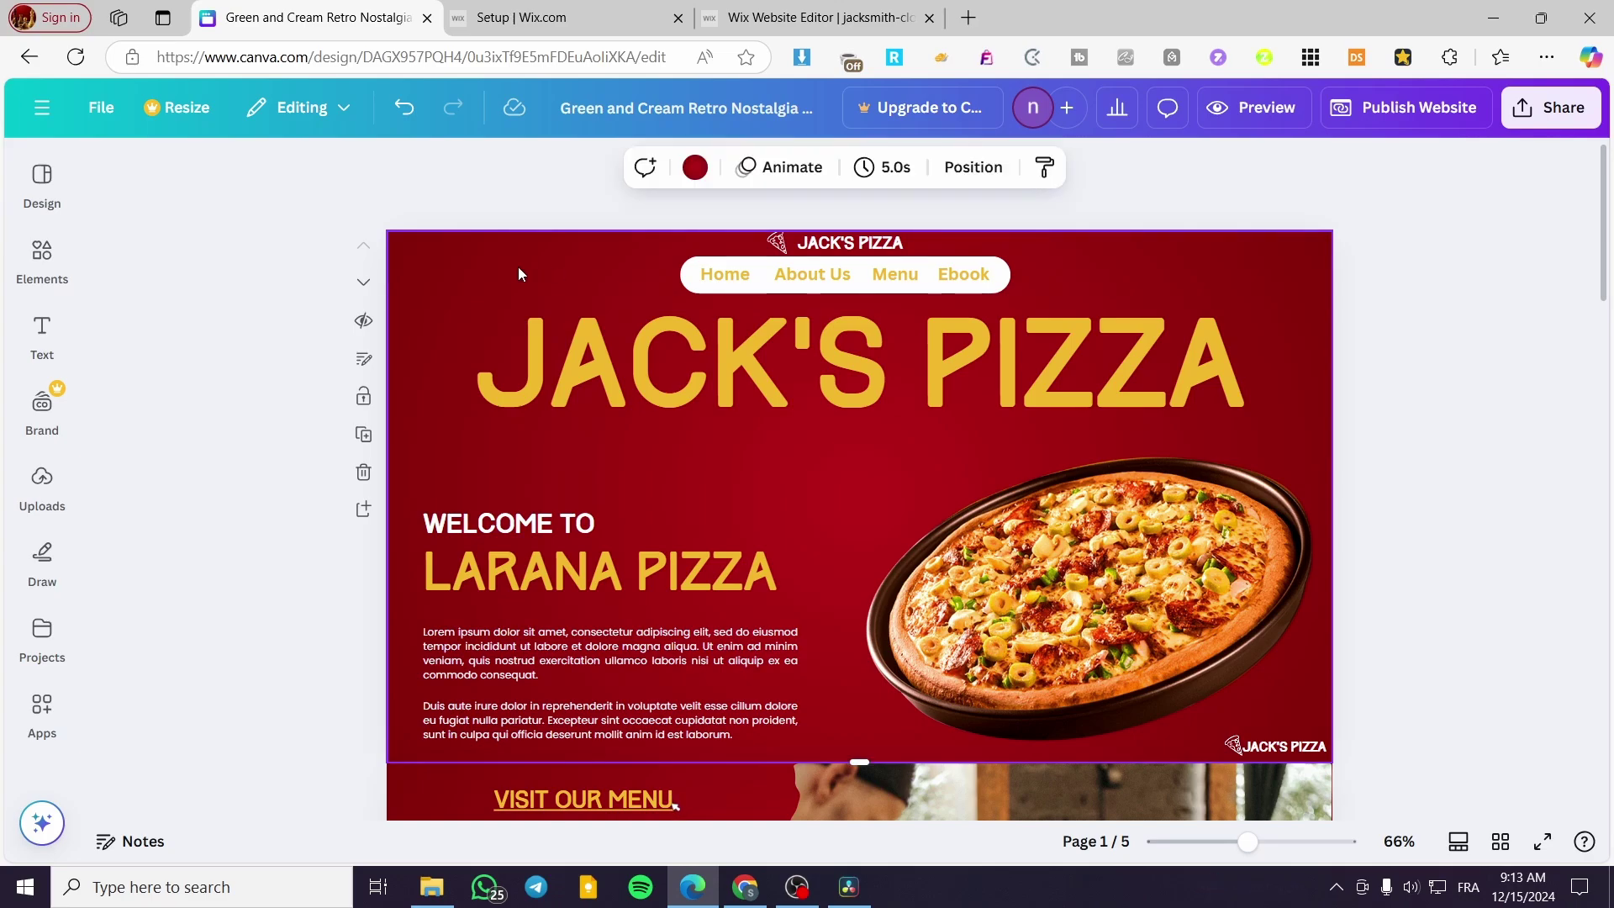
# Give page 1 the page title Home, leaving its notes empty.
pyautogui.click(364, 360)
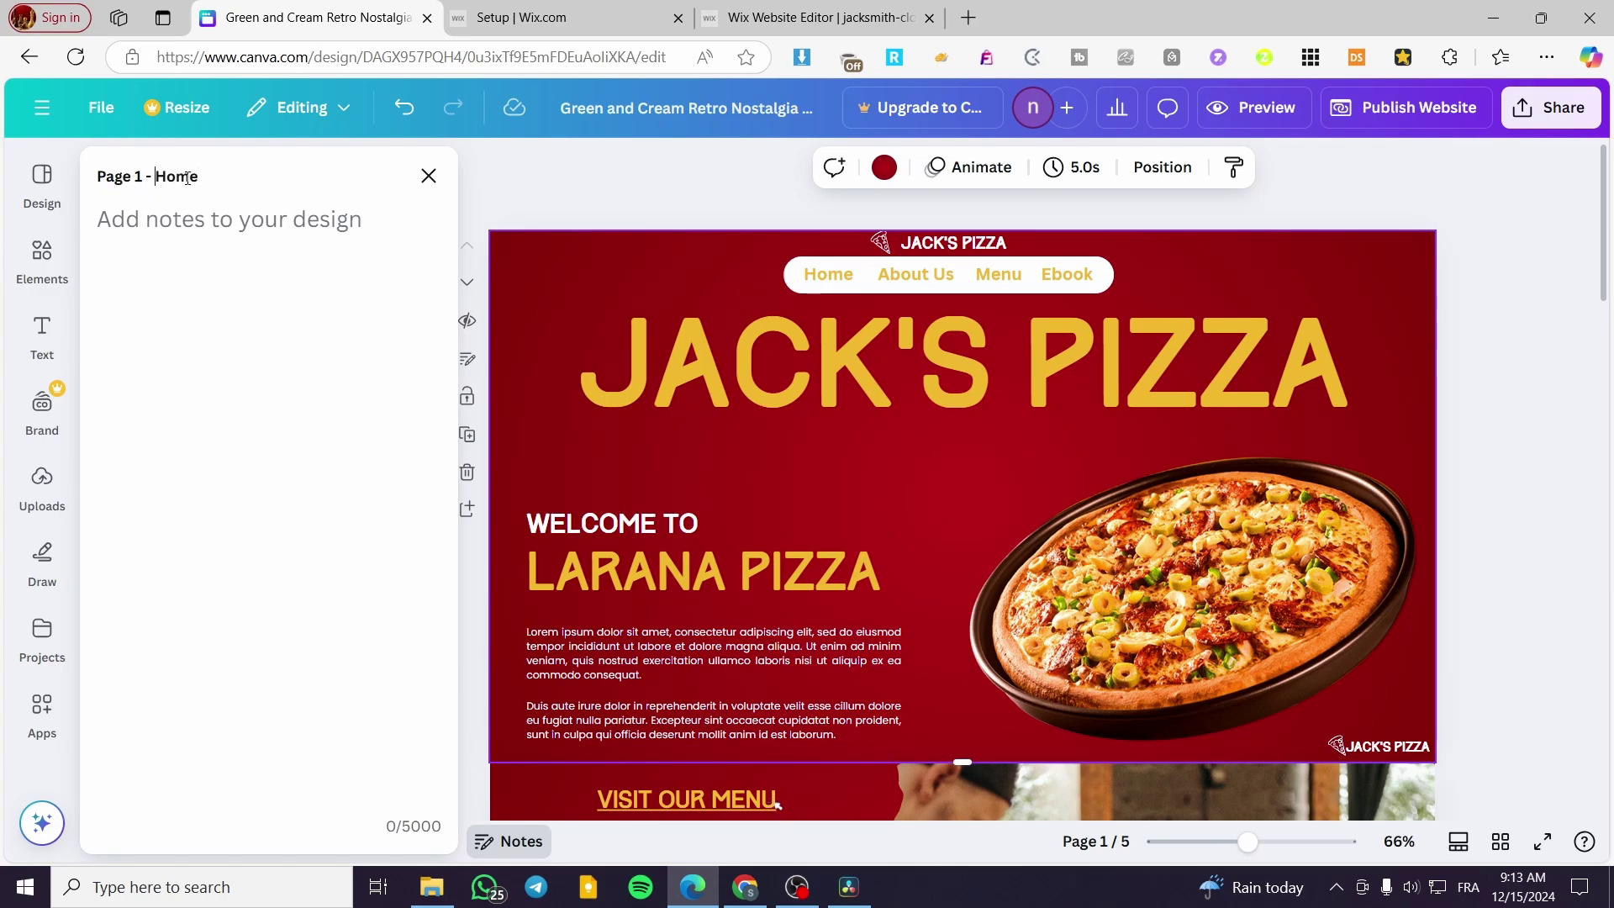
pyautogui.click(425, 178)
# Give page 2, the pizza class for kids section, the page title About Us.
pyautogui.scroll(-5, 722, 262)
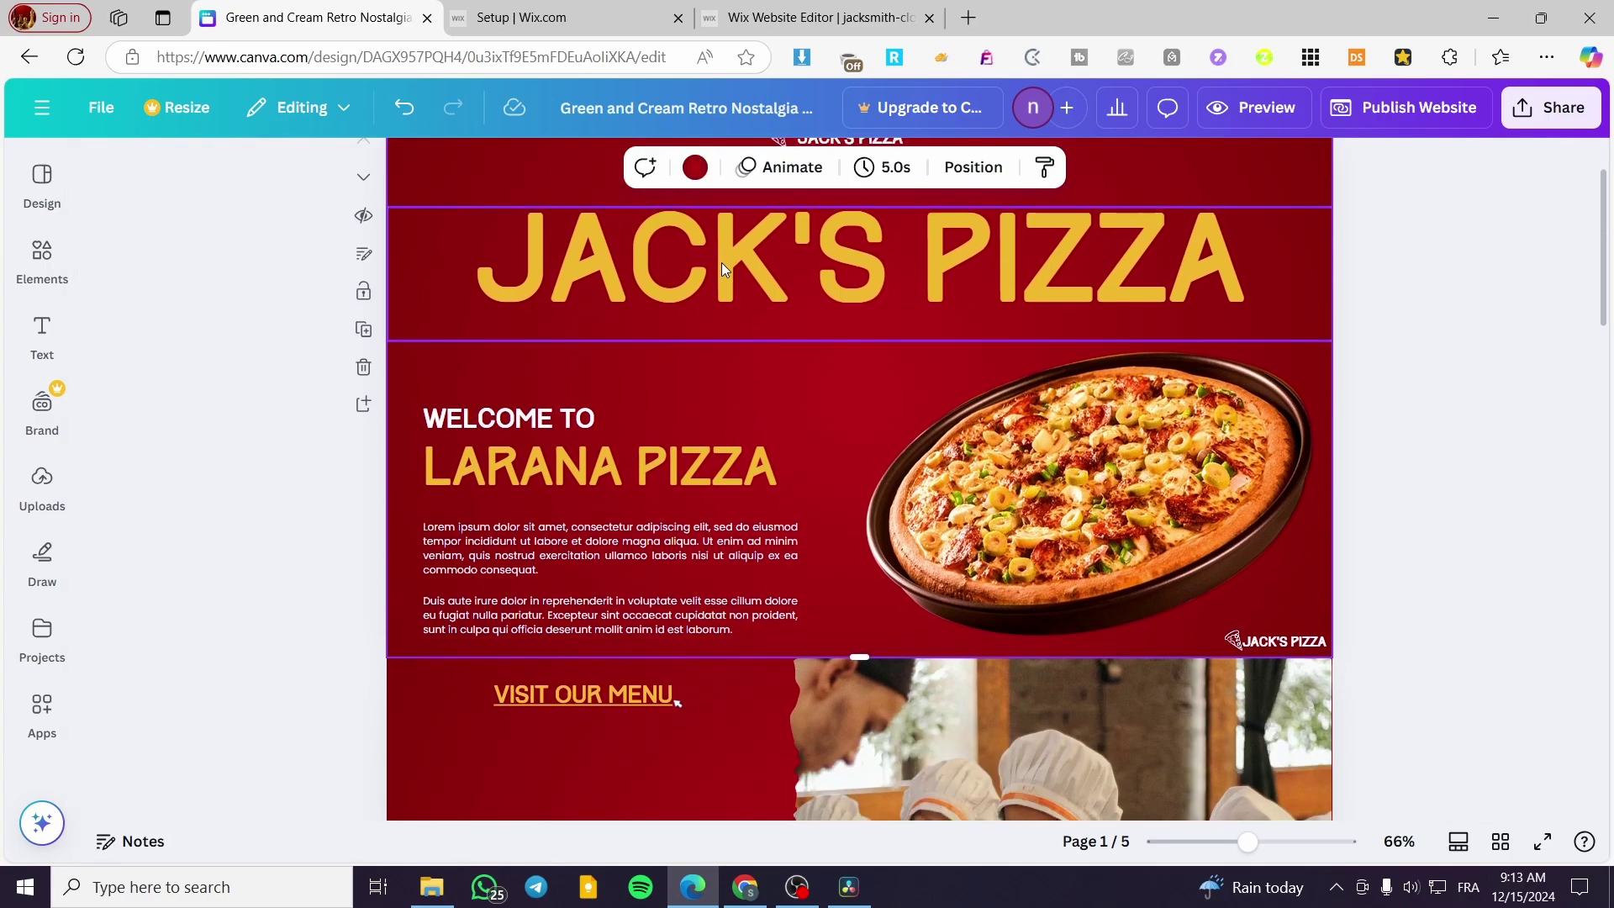
pyautogui.click(658, 571)
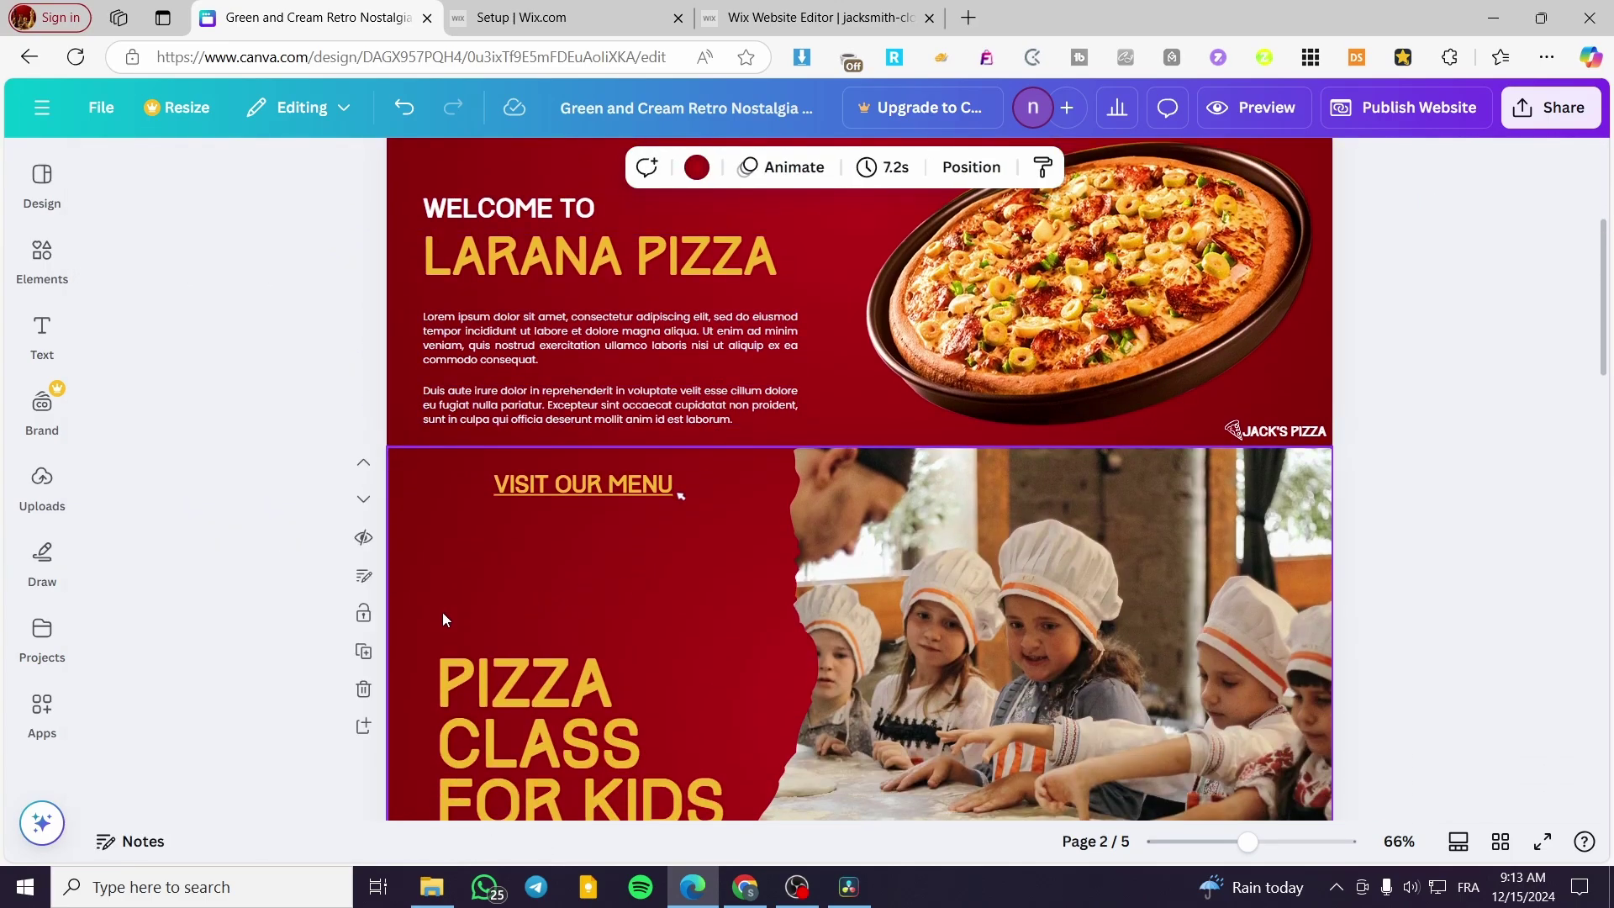
pyautogui.click(367, 587)
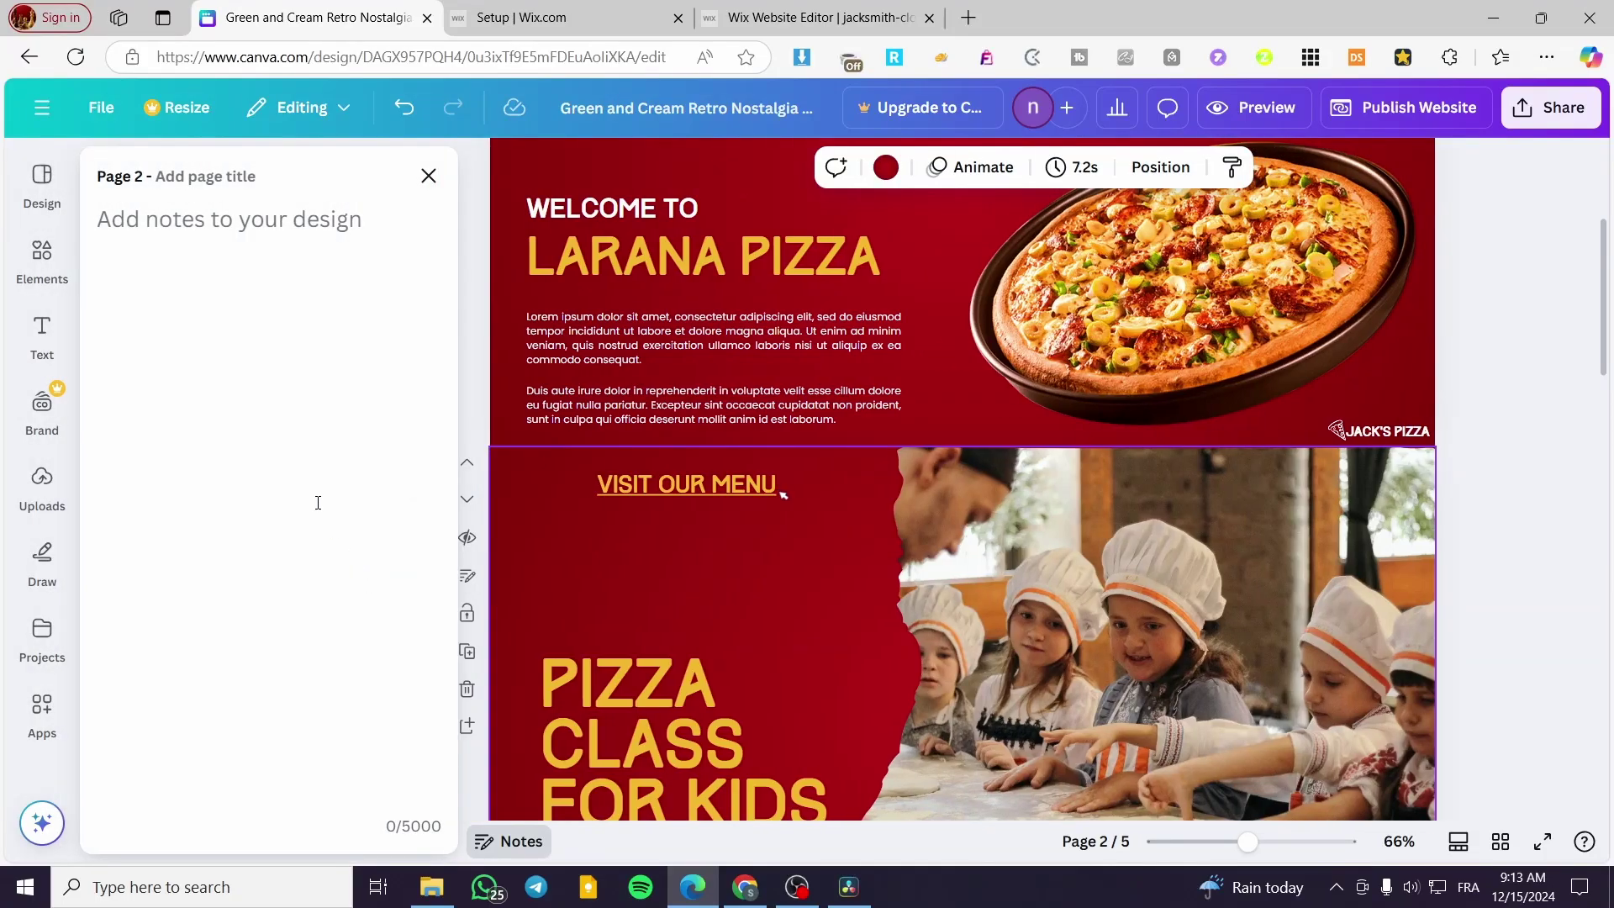
pyautogui.click(183, 174)
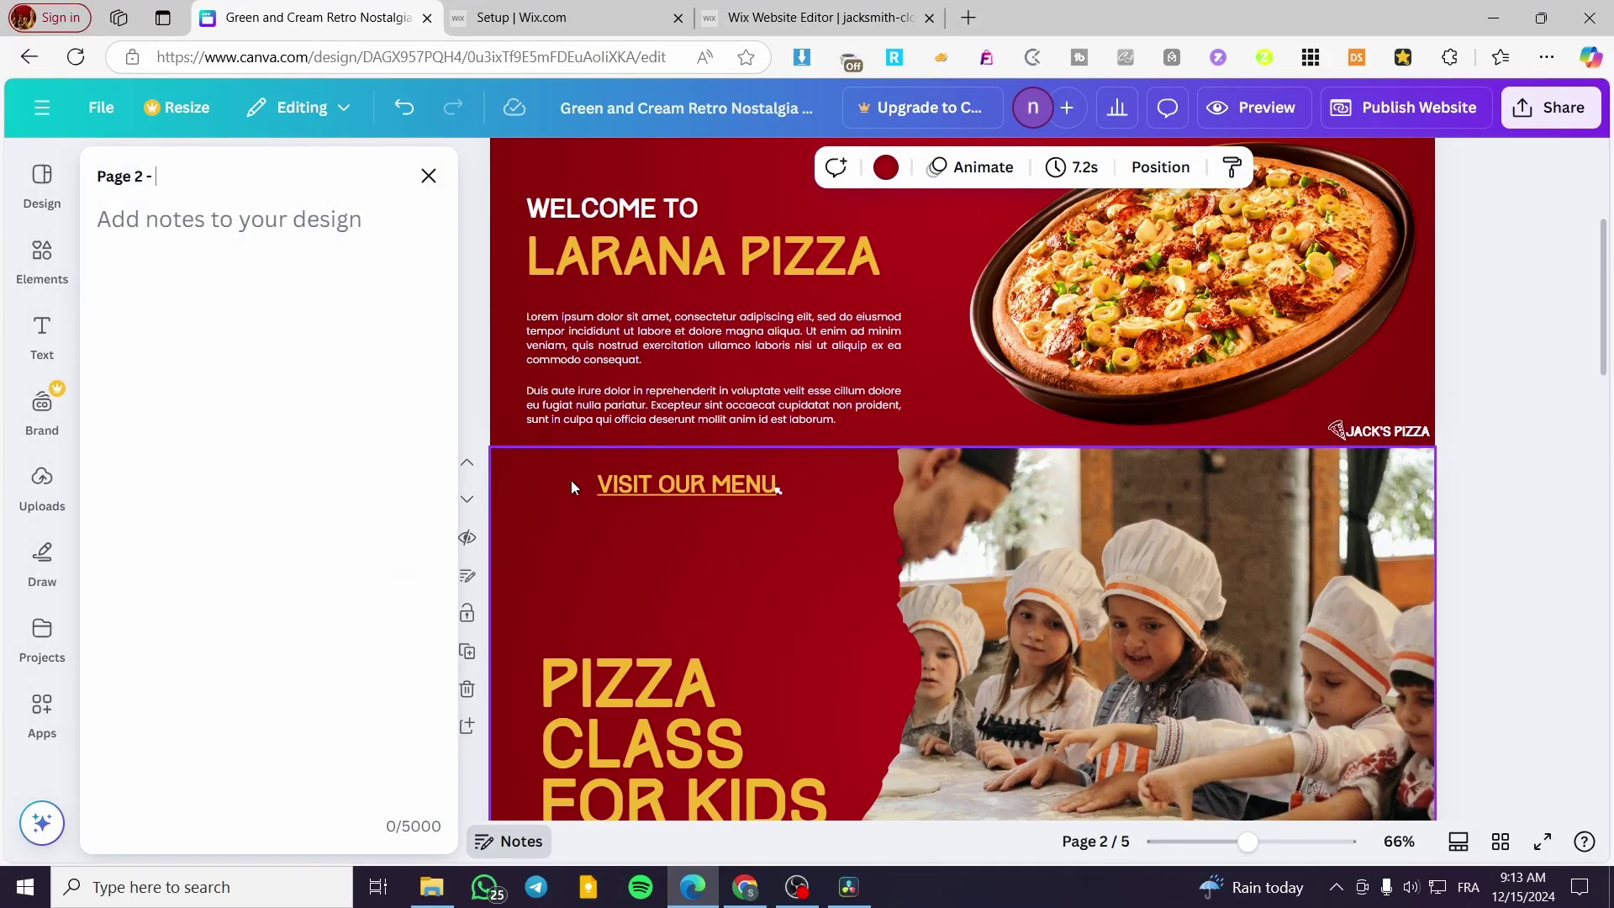
pyautogui.scroll(4, 572, 481)
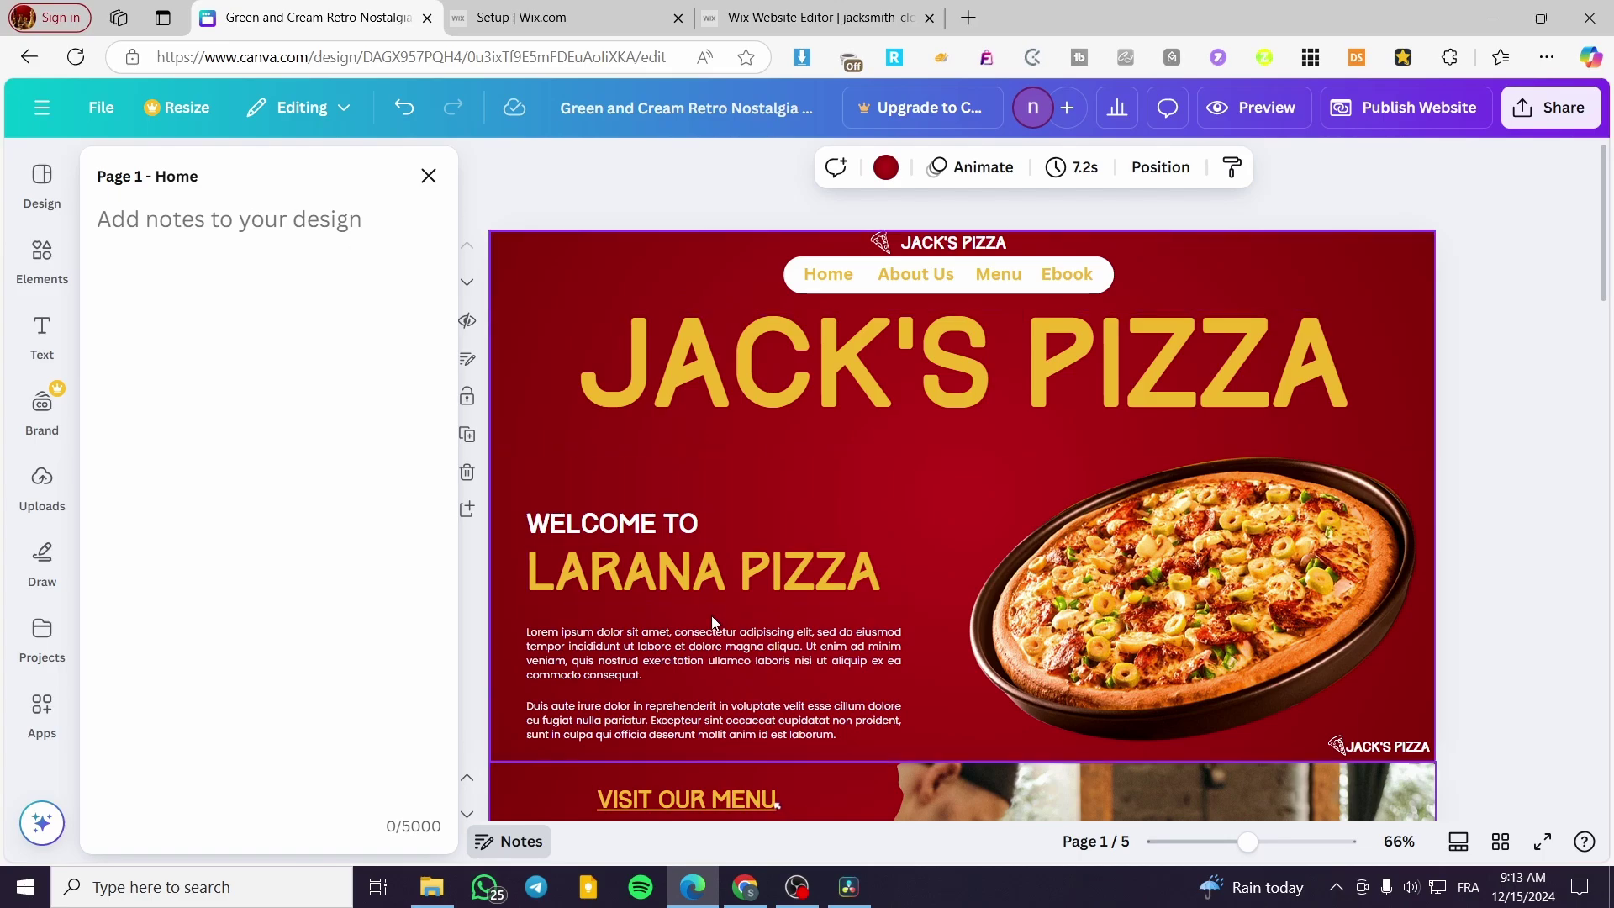
pyautogui.scroll(-5, 711, 616)
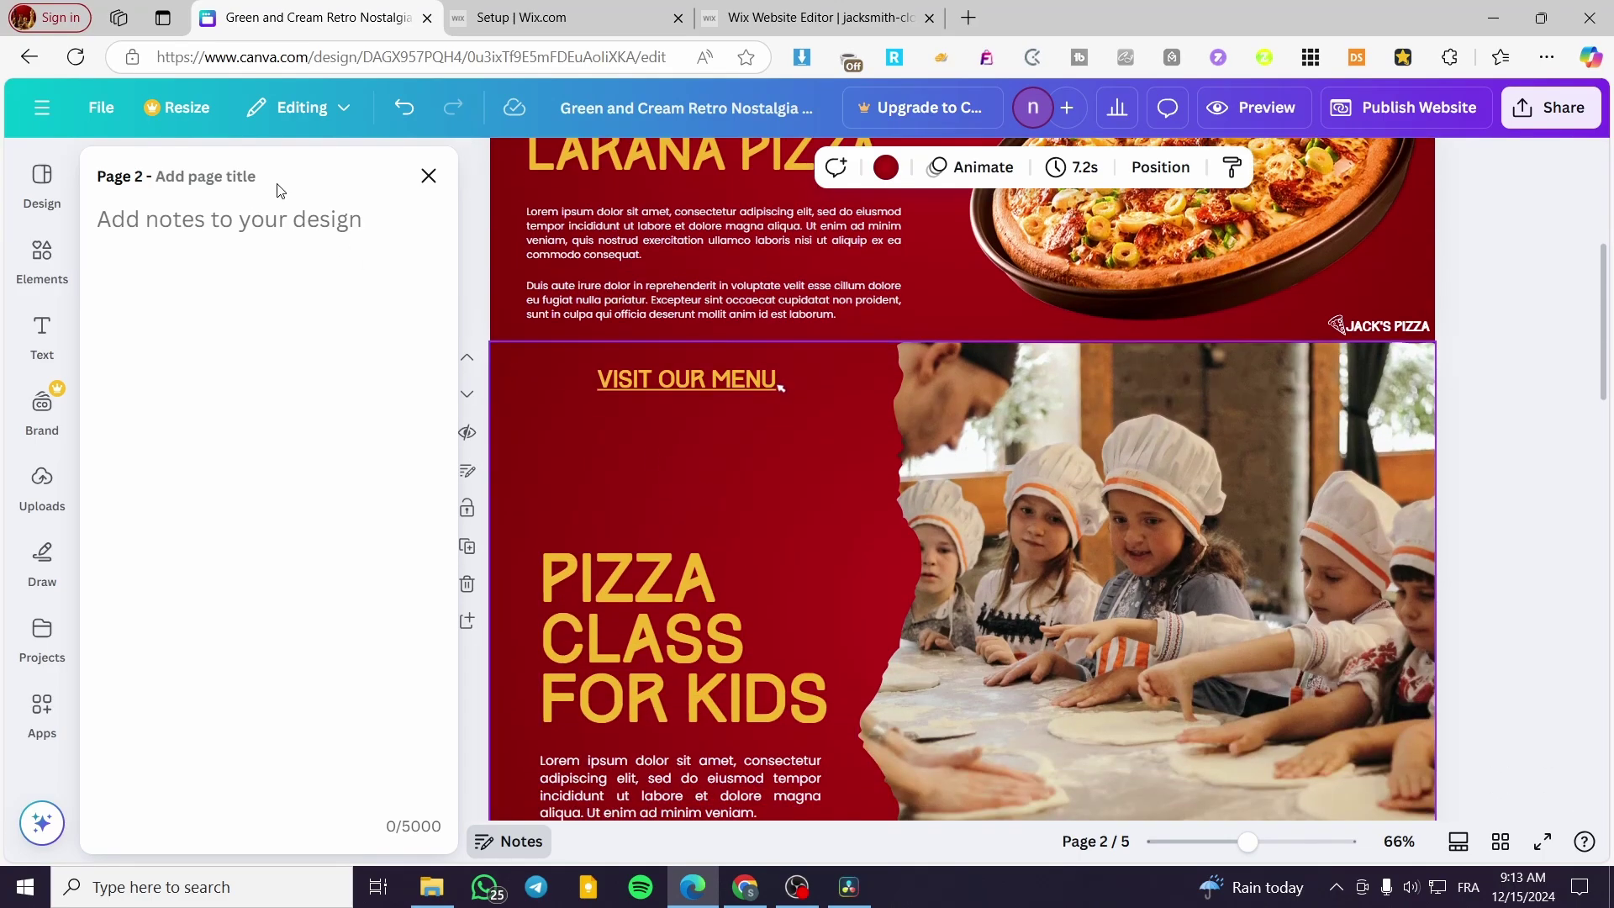
pyautogui.click(253, 177)
pyautogui.click(428, 176)
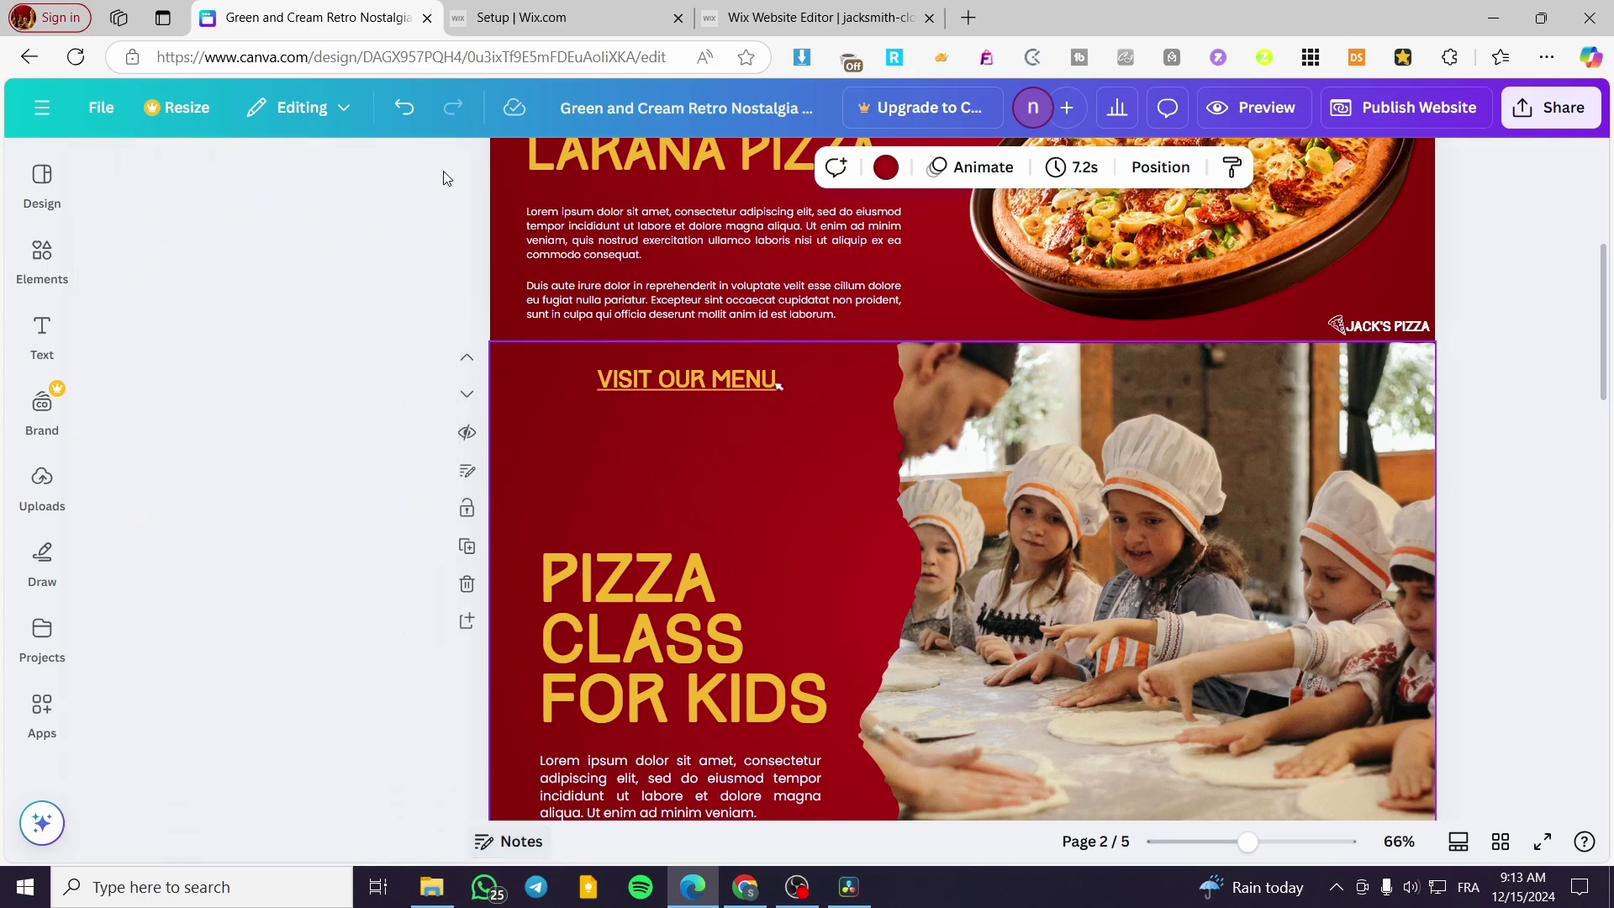
pyautogui.click(363, 471)
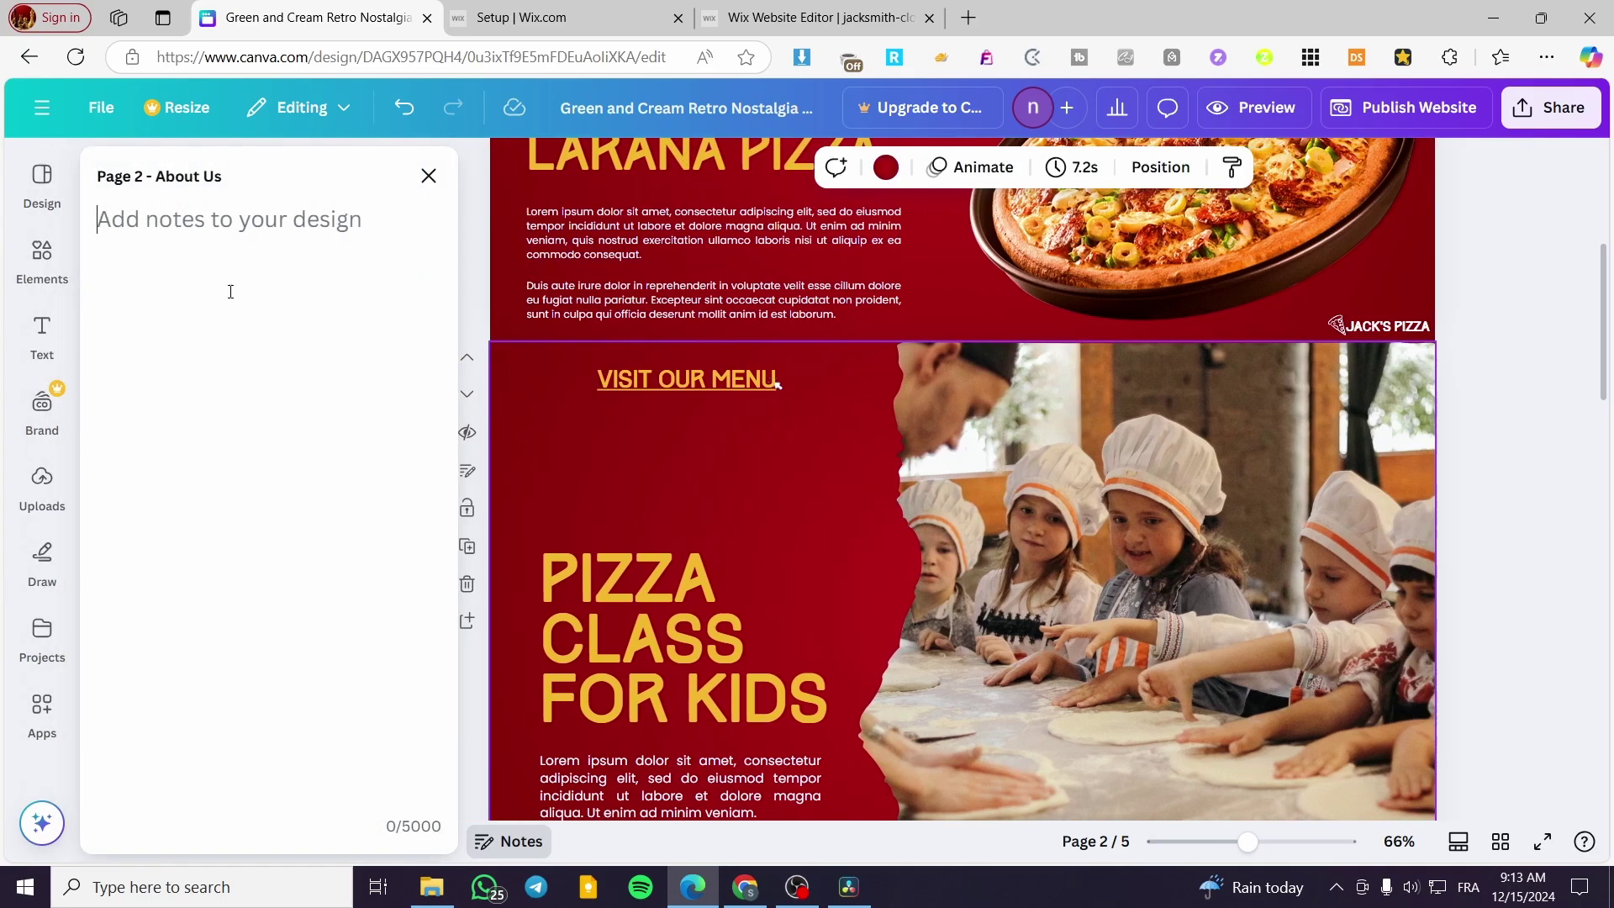
pyautogui.click(428, 177)
# Look through the page sections and compare them with the entries in the navigation menu on page 1.
pyautogui.scroll(5, 859, 529)
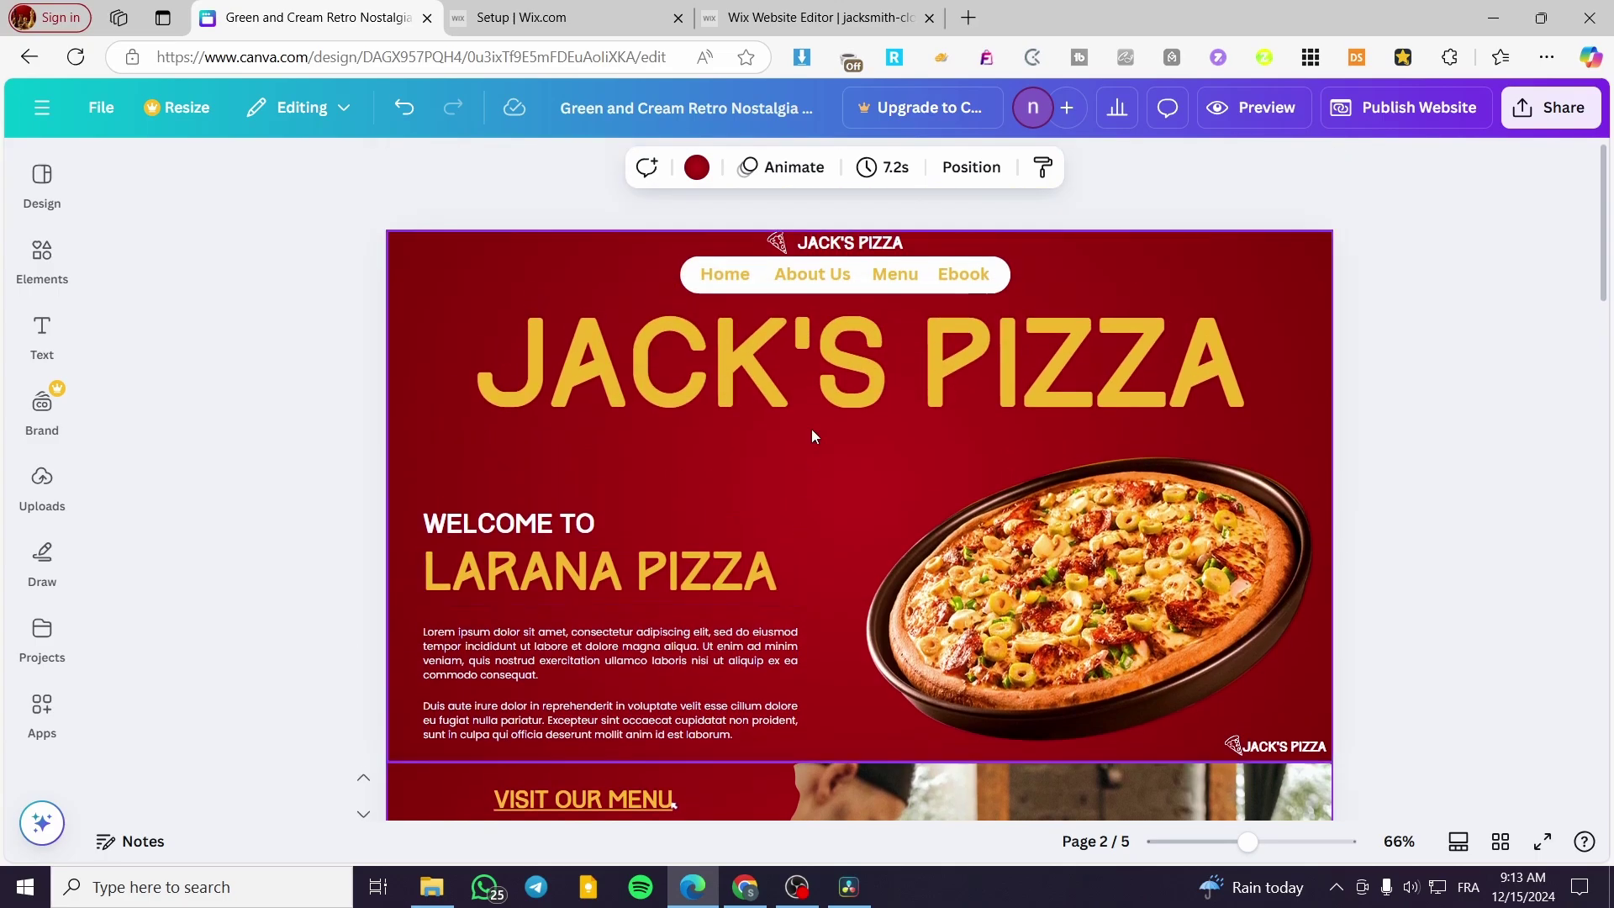
pyautogui.scroll(-10, 906, 489)
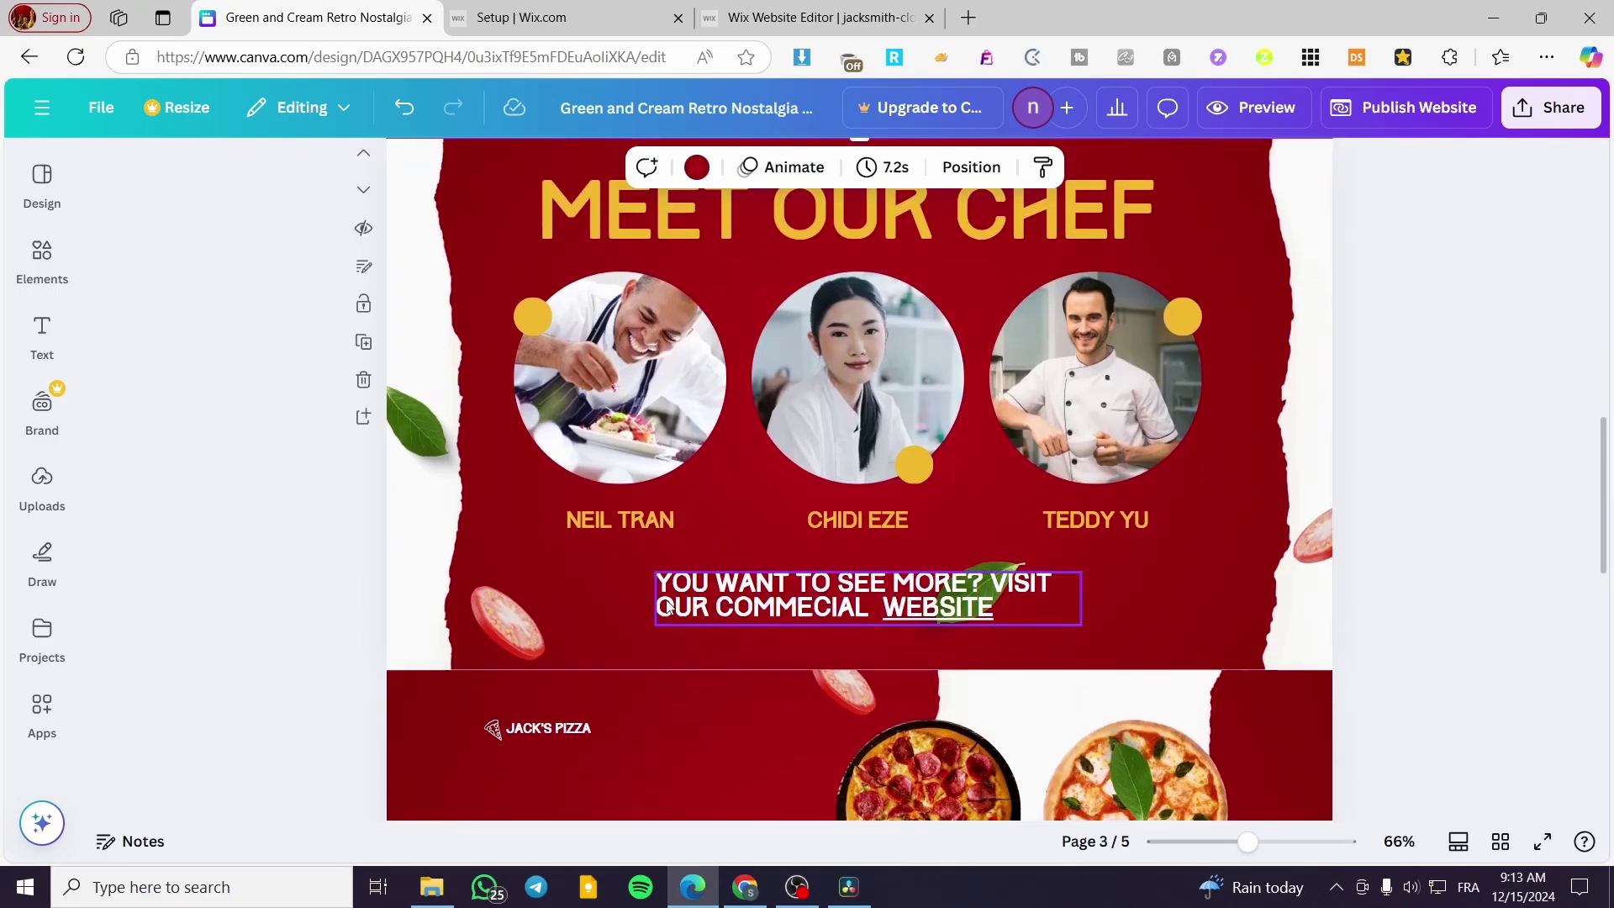
pyautogui.scroll(4, 740, 639)
pyautogui.scroll(-10, 740, 639)
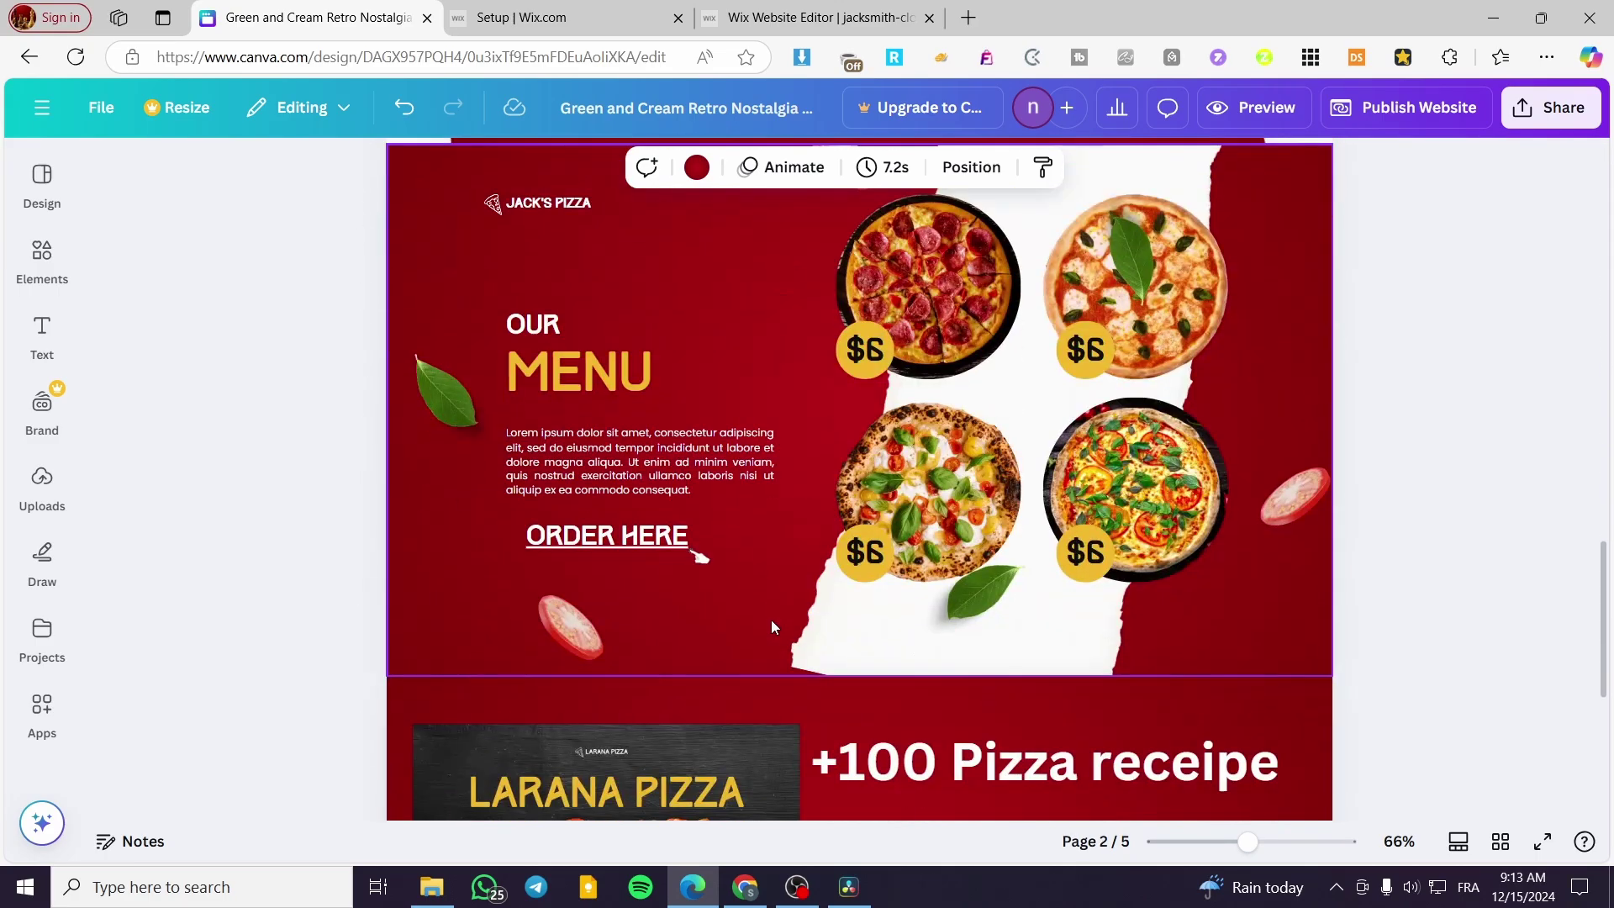
pyautogui.scroll(8, 760, 619)
pyautogui.scroll(5, 868, 627)
pyautogui.scroll(-4, 864, 582)
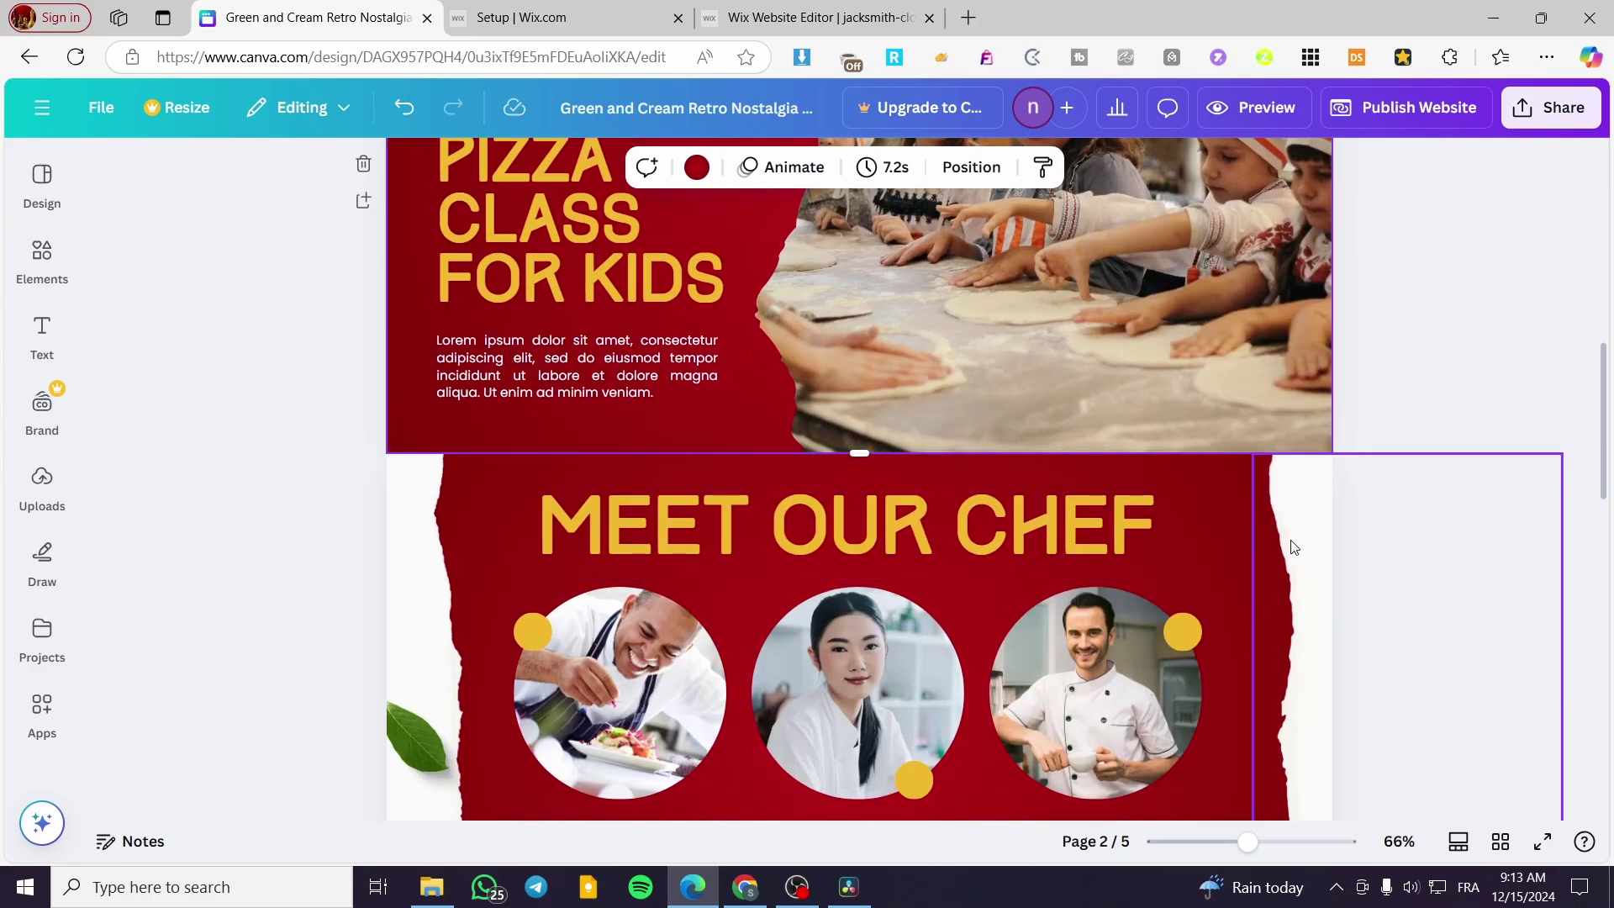
pyautogui.scroll(10, 859, 572)
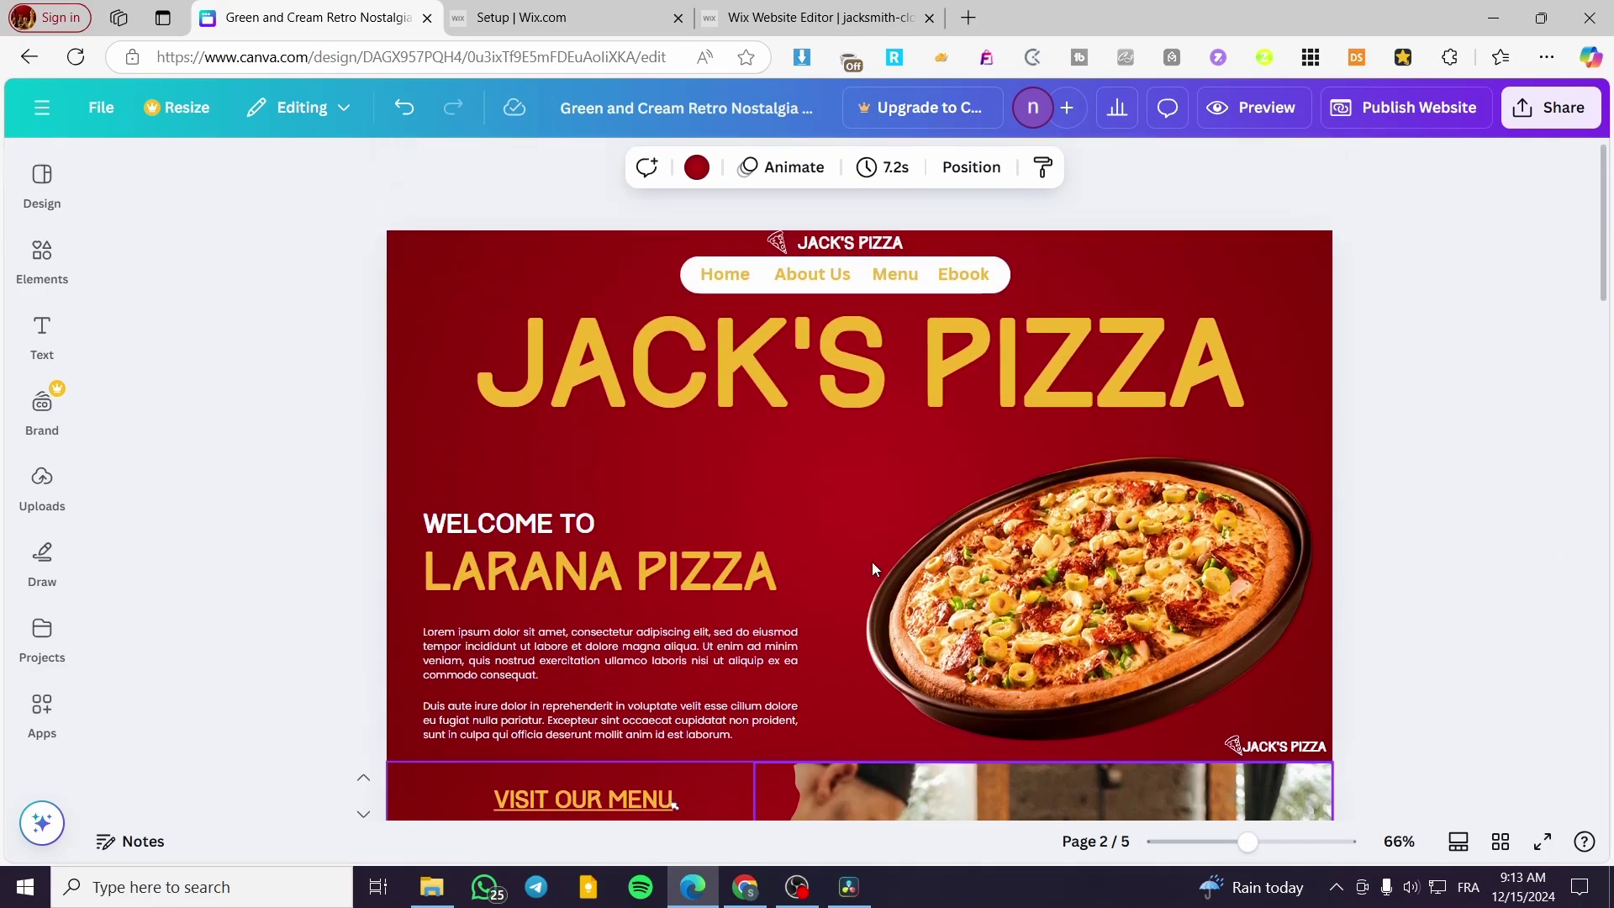
# Shift the white bar and the four navigation texts left, then extend the bar's right end to make room for another entry.
pyautogui.moveTo(708, 291); pyautogui.dragTo(634, 280)
pyautogui.click(725, 274)
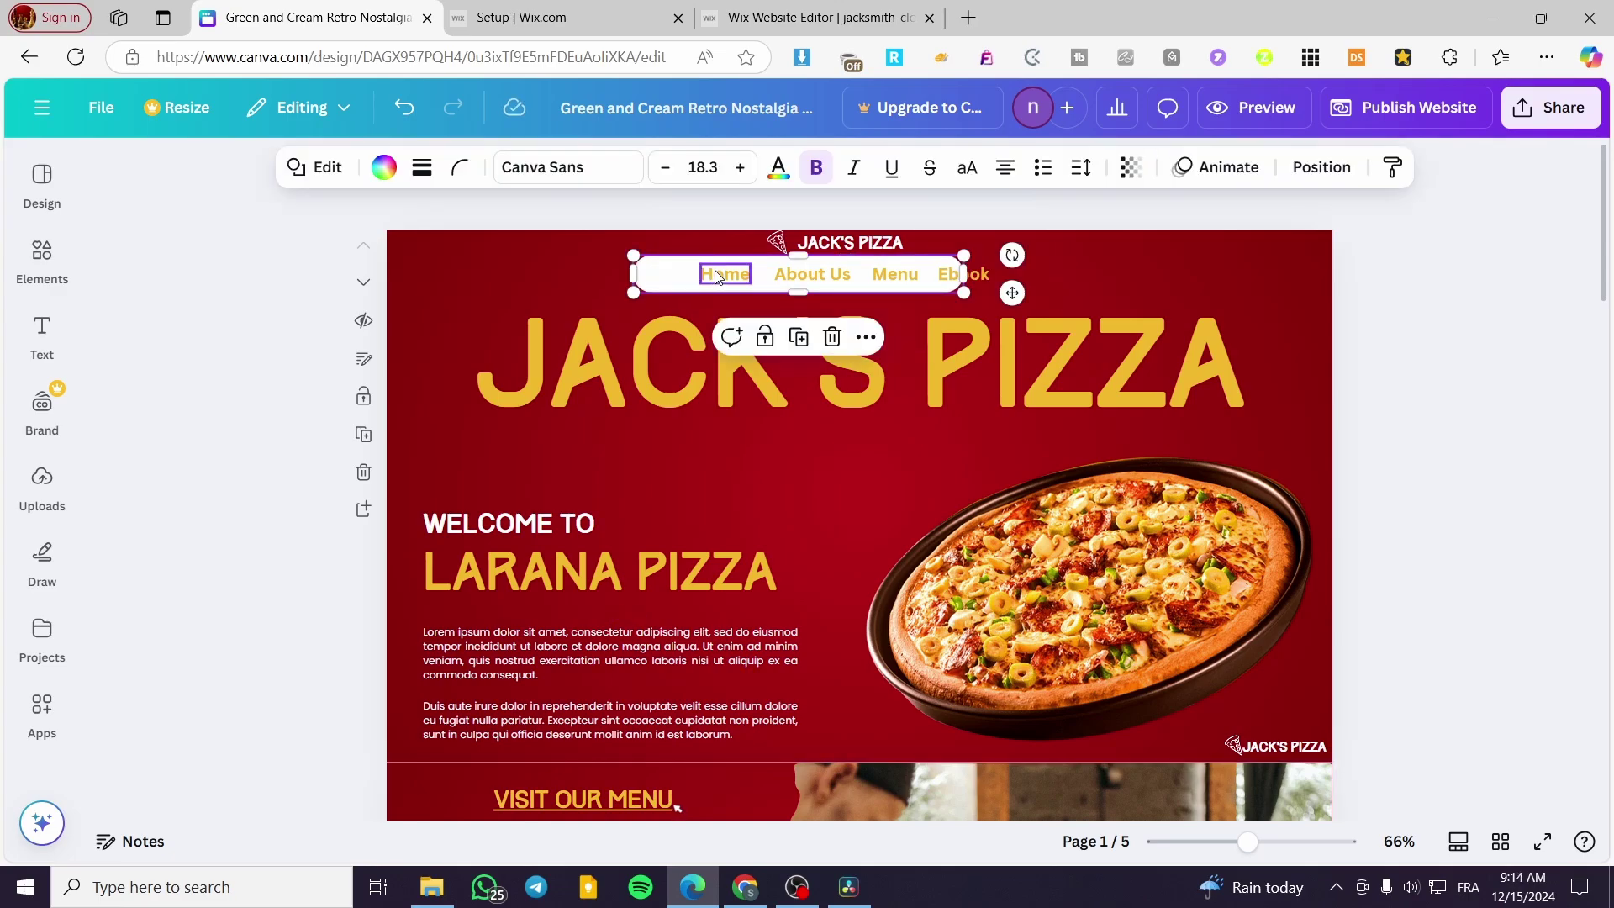
pyautogui.keyDown('shift'); pyautogui.click(803, 269); pyautogui.keyUp('shift')
pyautogui.keyDown('shift'); pyautogui.click(894, 270); pyautogui.keyUp('shift')
pyautogui.keyDown('shift'); pyautogui.click(971, 277); pyautogui.keyUp('shift')
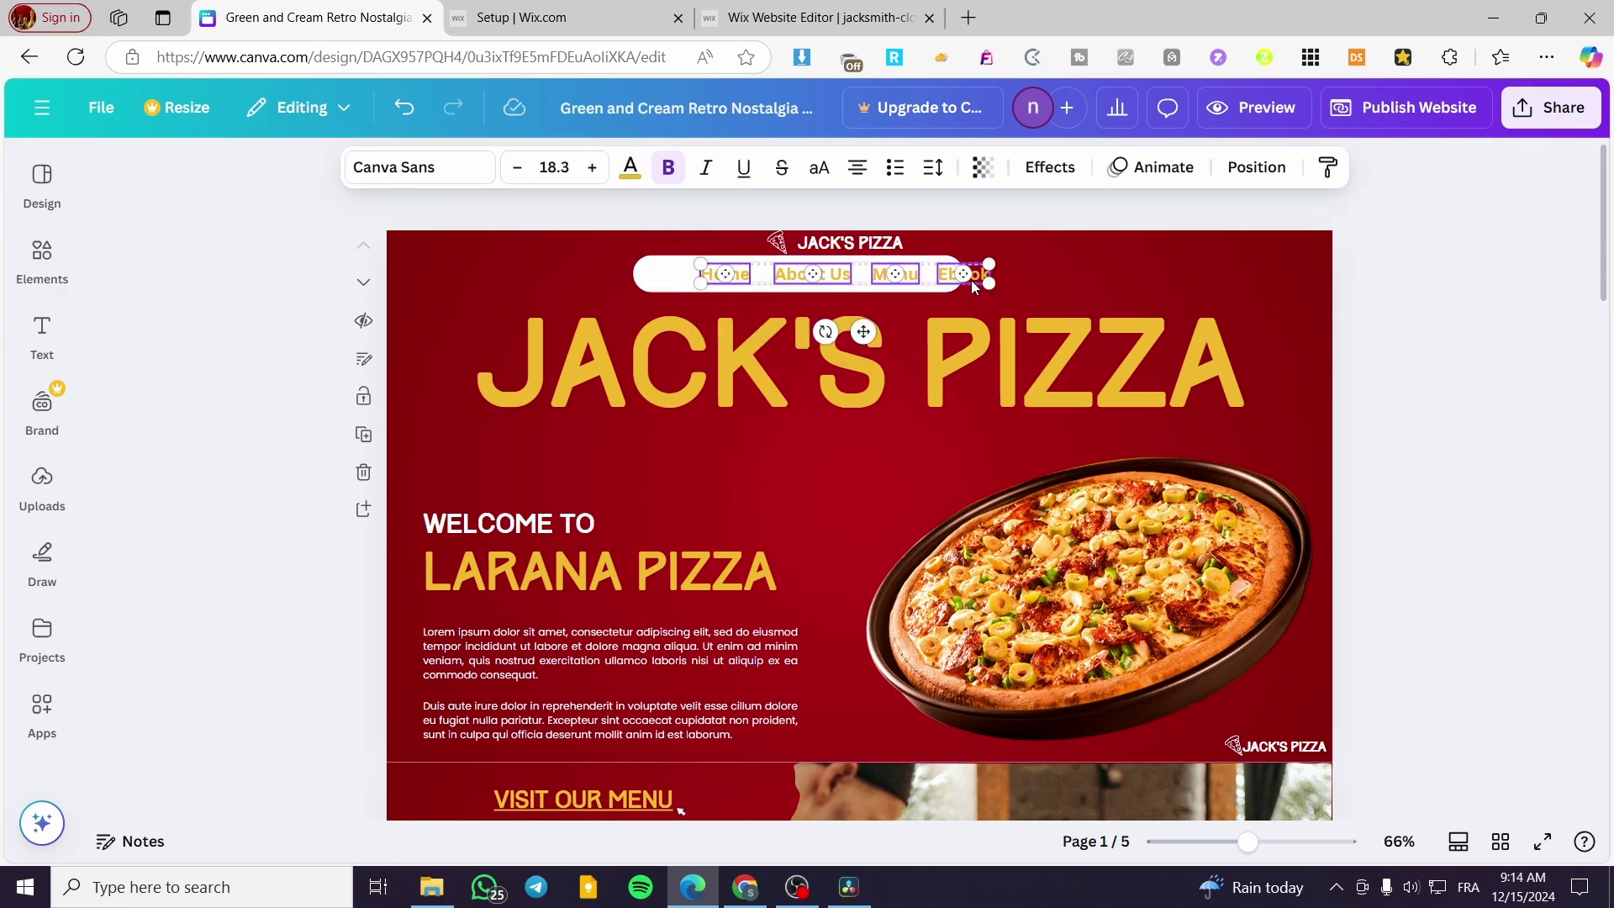
pyautogui.moveTo(864, 331); pyautogui.dragTo(804, 332)
pyautogui.click(956, 275)
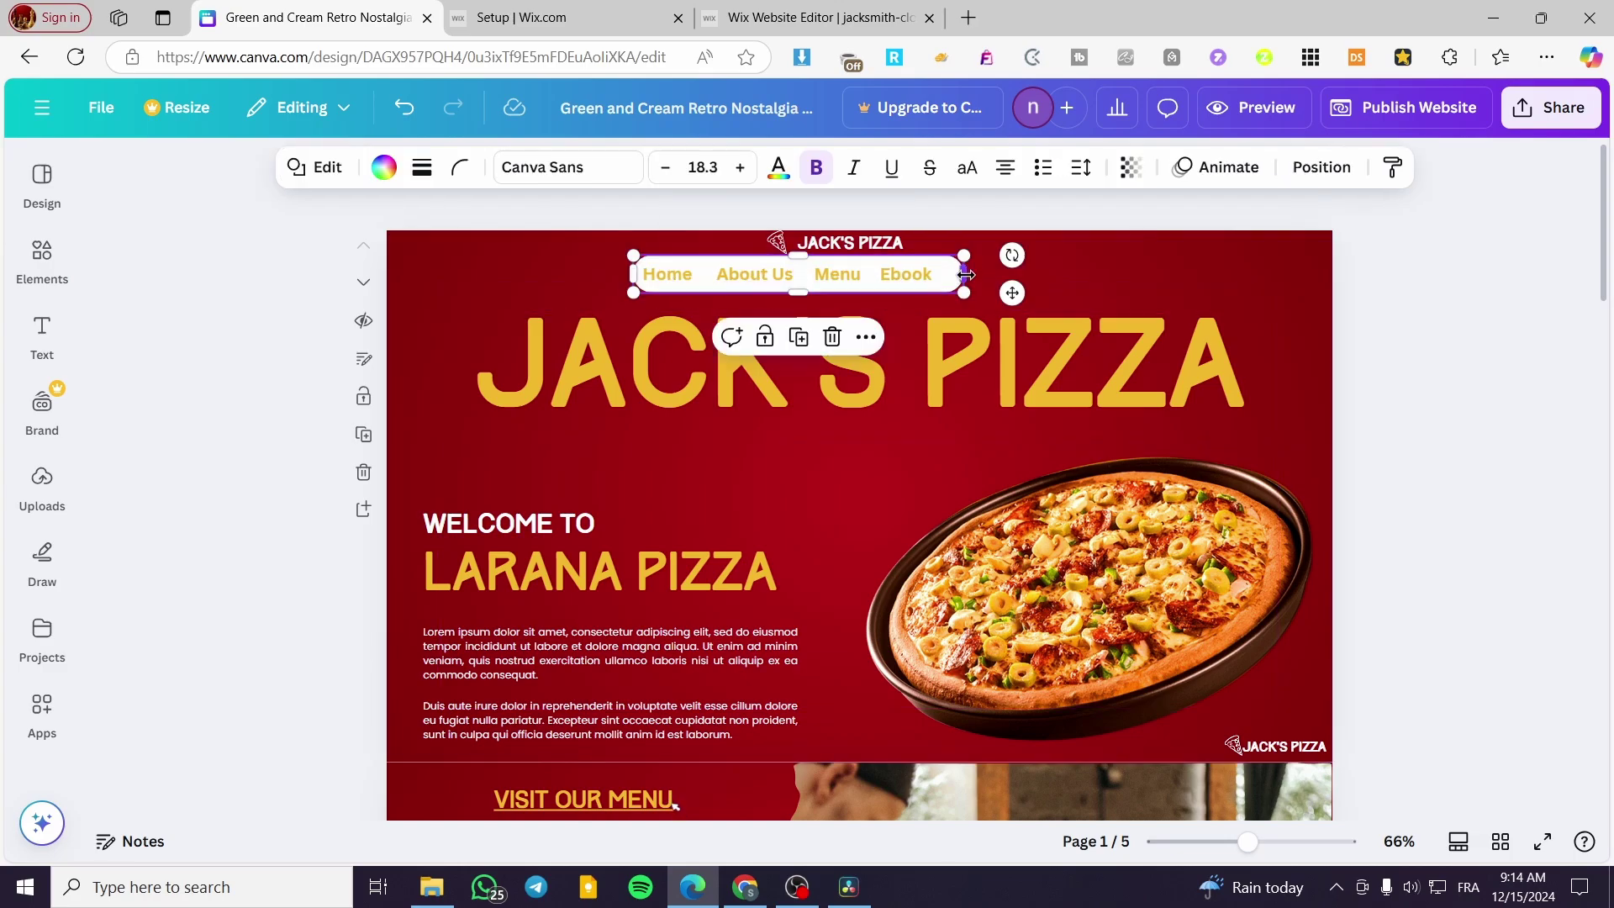
pyautogui.moveTo(966, 275); pyautogui.dragTo(1026, 275)
# Place a copy of the Ebook text between Home and About Us, moving About Us, Menu and Ebook right along the bar.
pyautogui.click(910, 275)
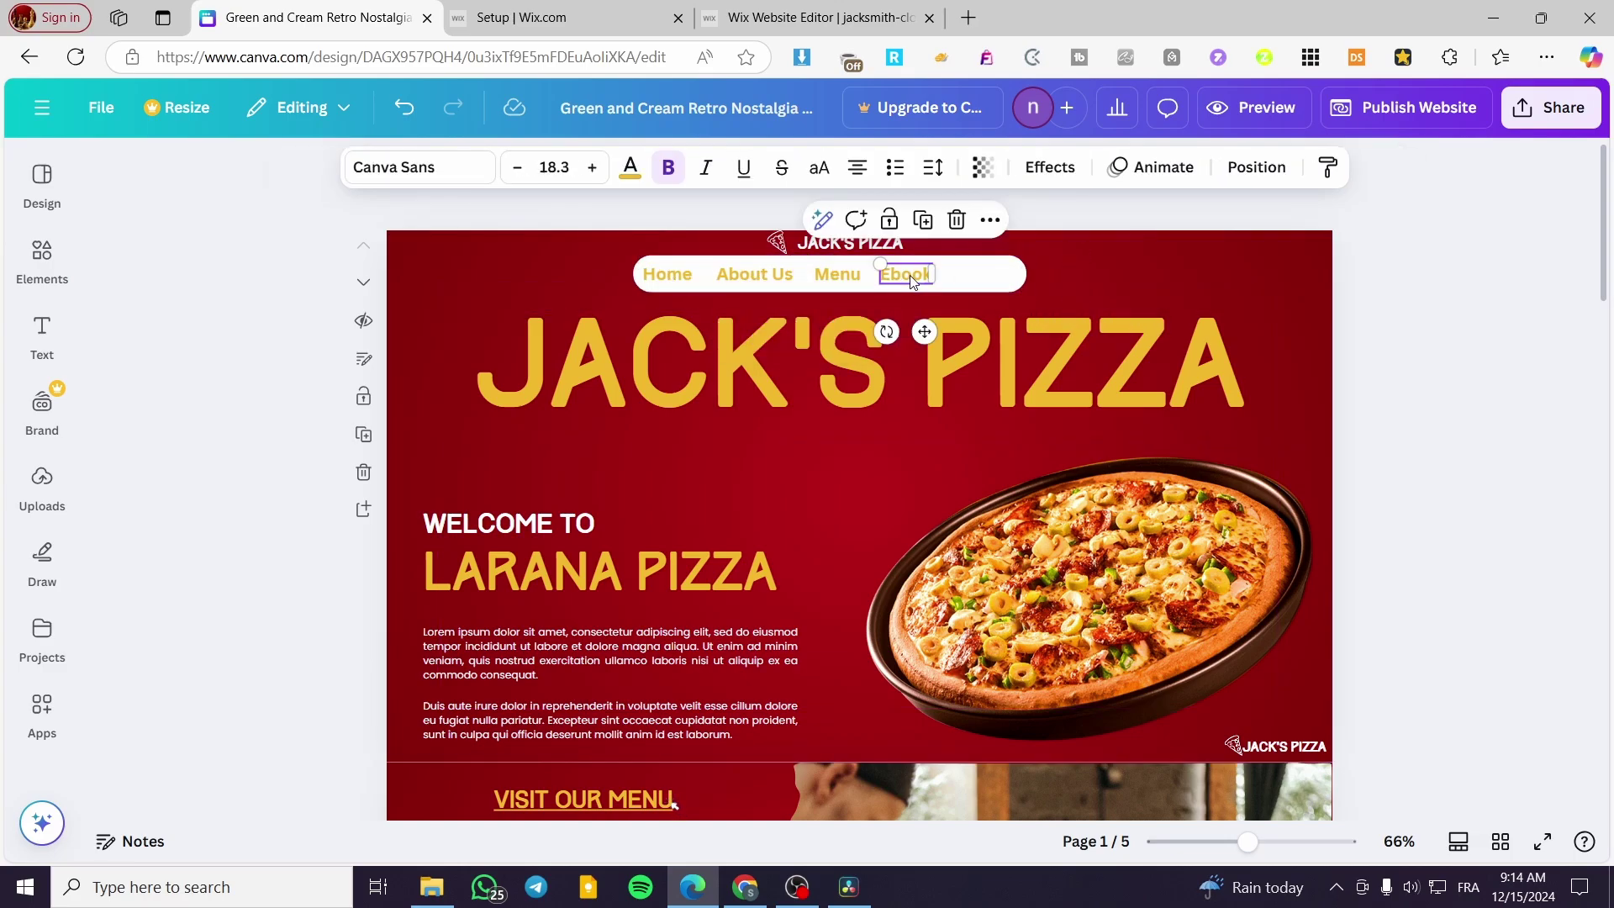
pyautogui.moveTo(924, 332); pyautogui.dragTo(748, 332)
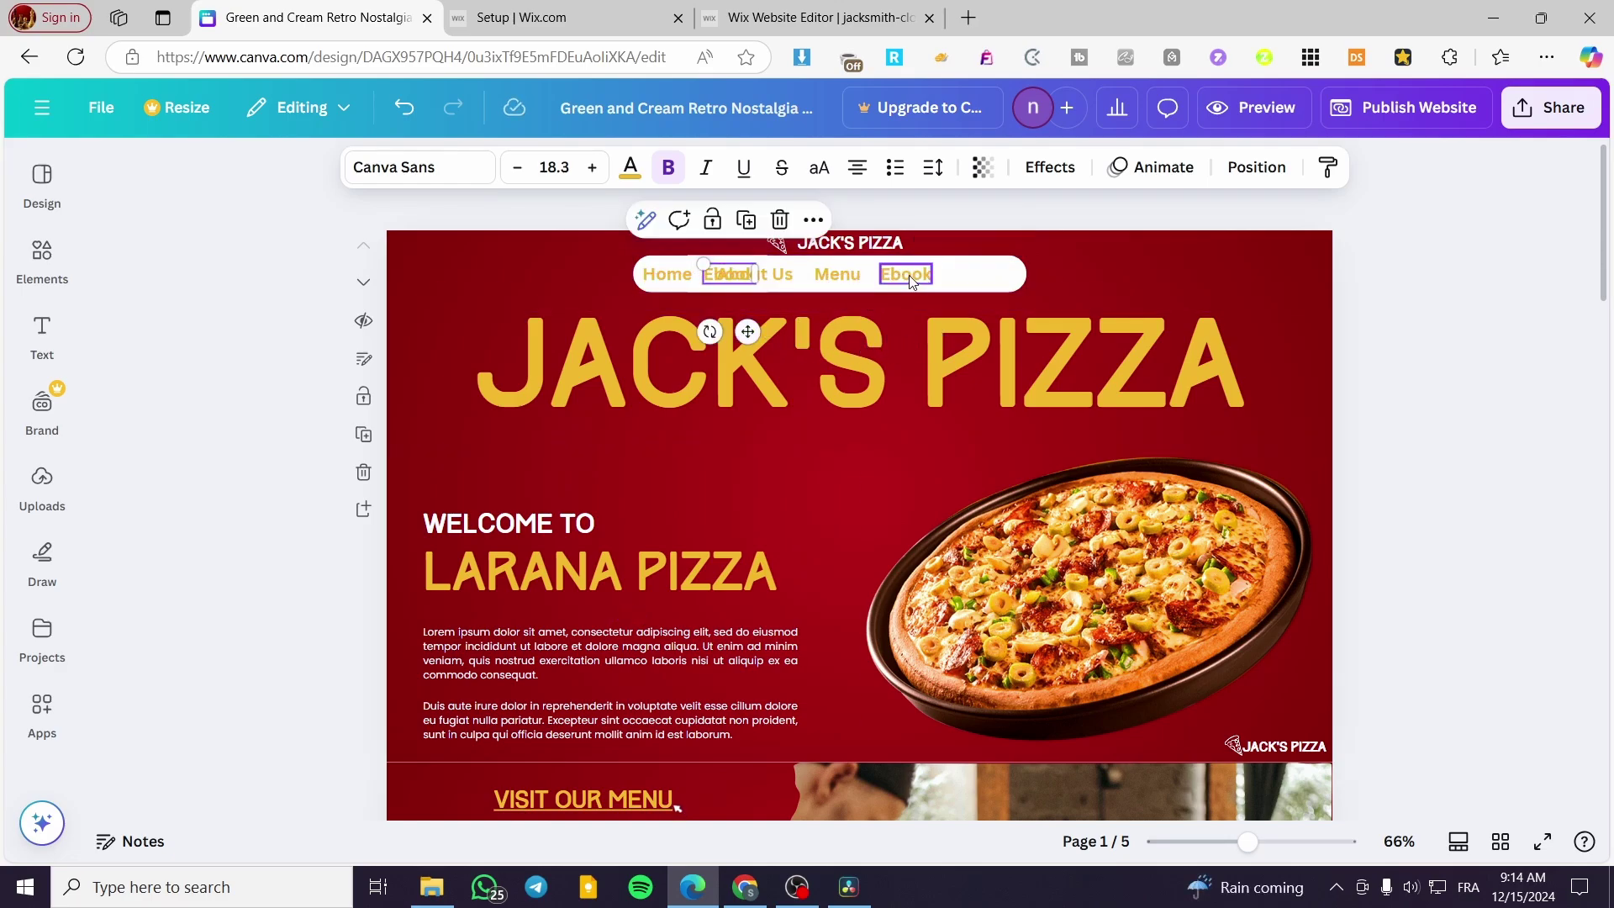
pyautogui.moveTo(910, 281); pyautogui.dragTo(989, 282)
pyautogui.moveTo(850, 278); pyautogui.dragTo(913, 277)
pyautogui.click(779, 277)
pyautogui.moveTo(779, 277); pyautogui.dragTo(856, 274)
pyautogui.click(736, 274)
pyautogui.moveTo(736, 274); pyautogui.dragTo(748, 274)
pyautogui.moveTo(901, 274); pyautogui.dragTo(911, 274)
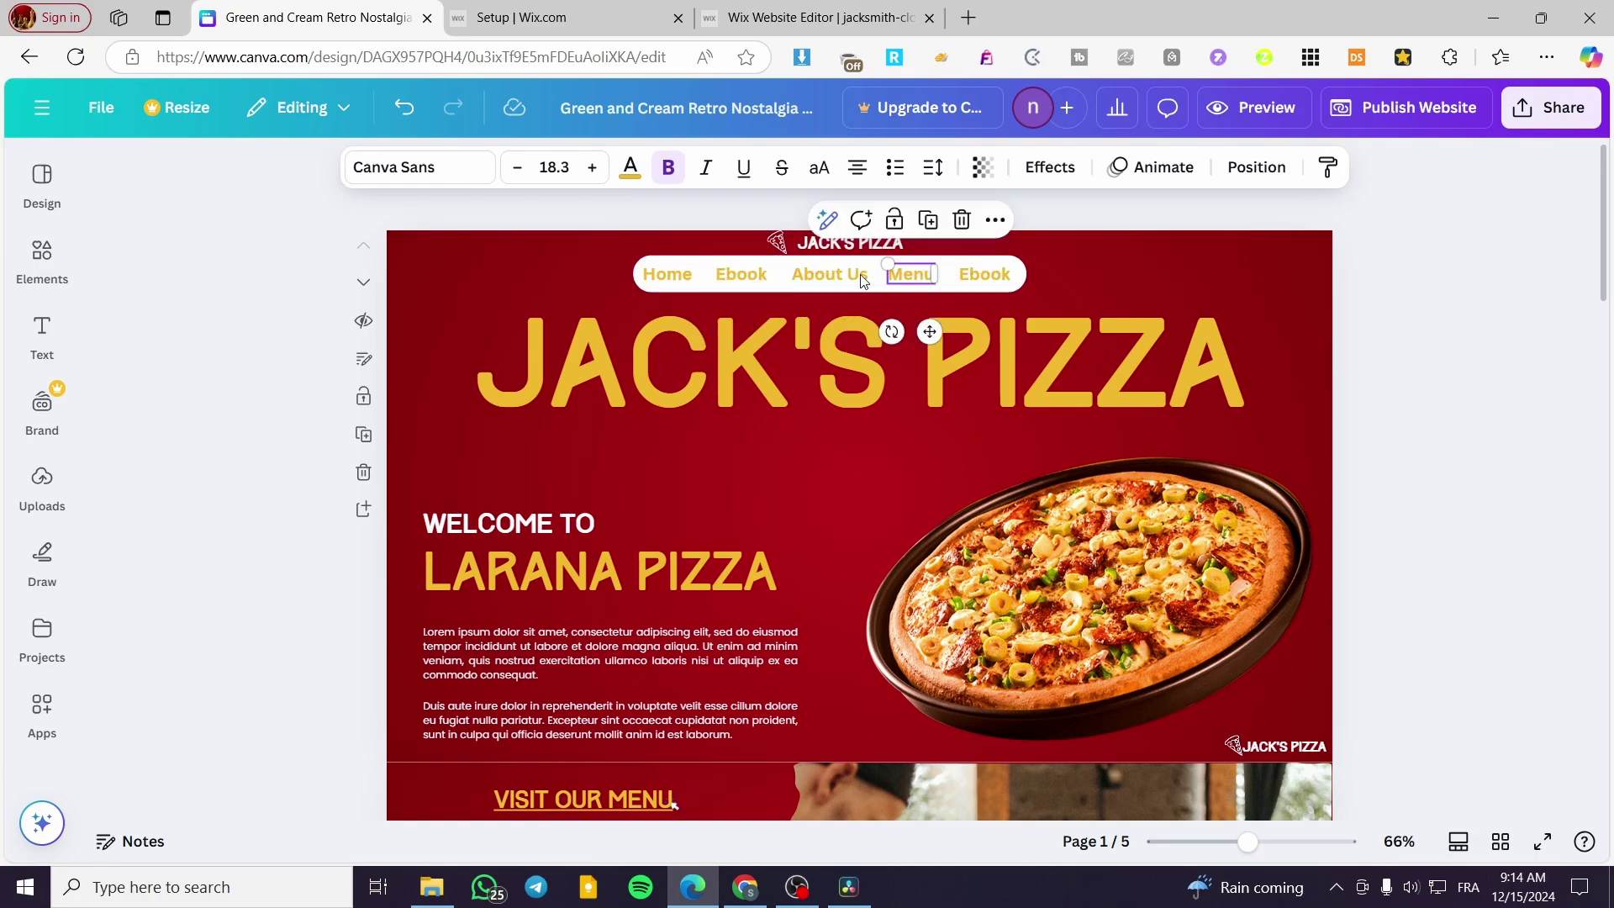
# Replace the text of the copied Ebook entry next to Home with Our Chefs.
pyautogui.click(753, 276)
pyautogui.doubleClick(753, 276)
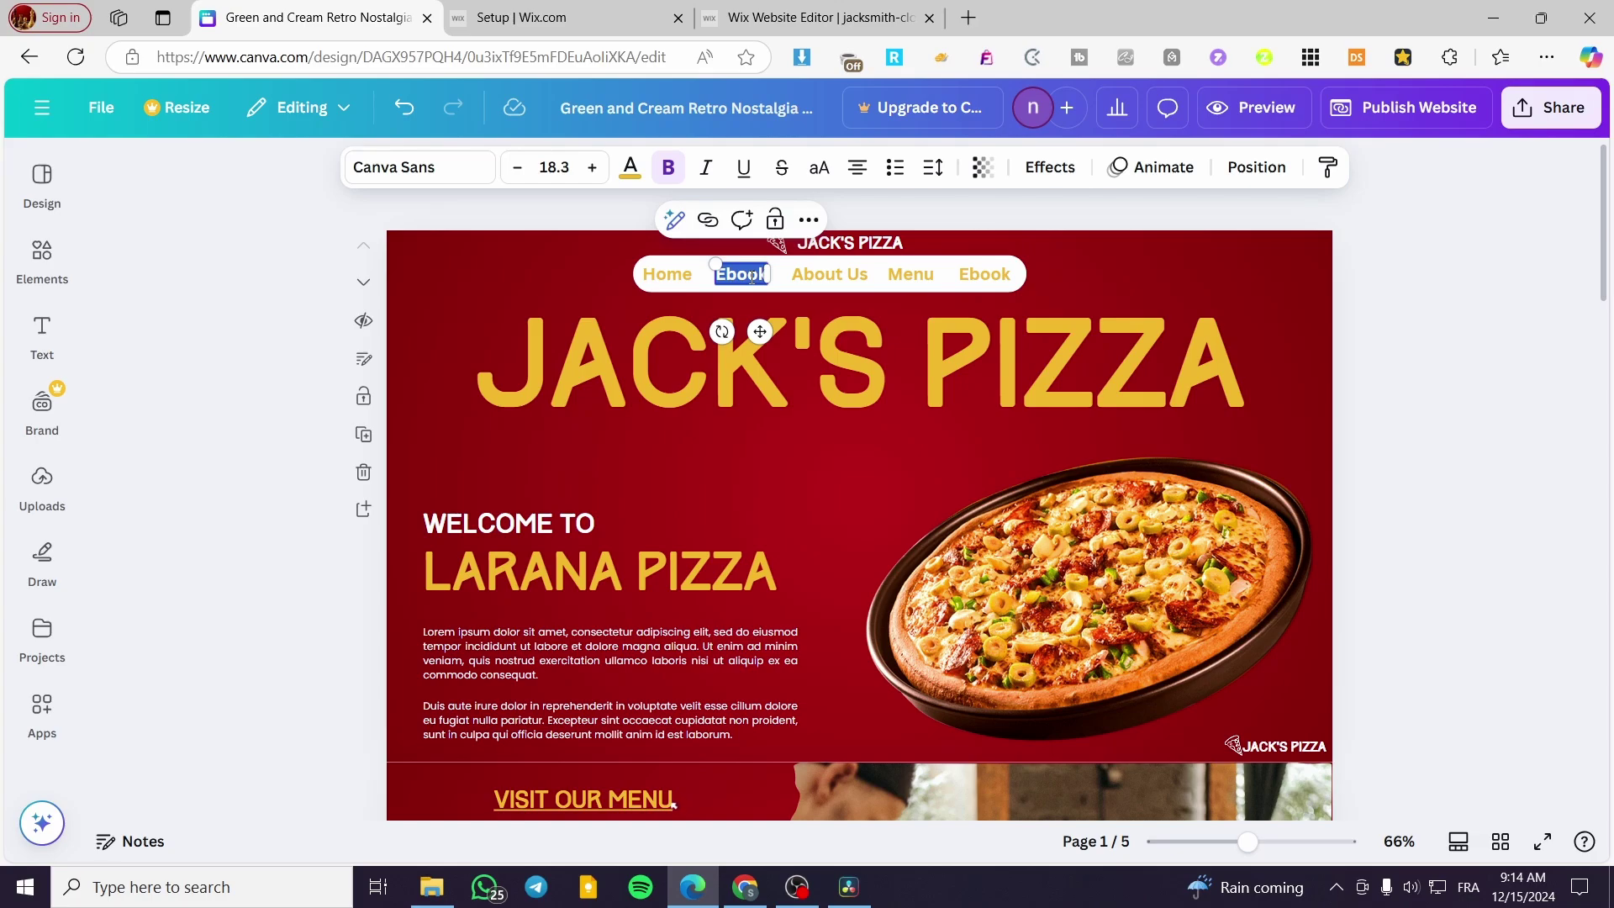
pyautogui.write('Our')
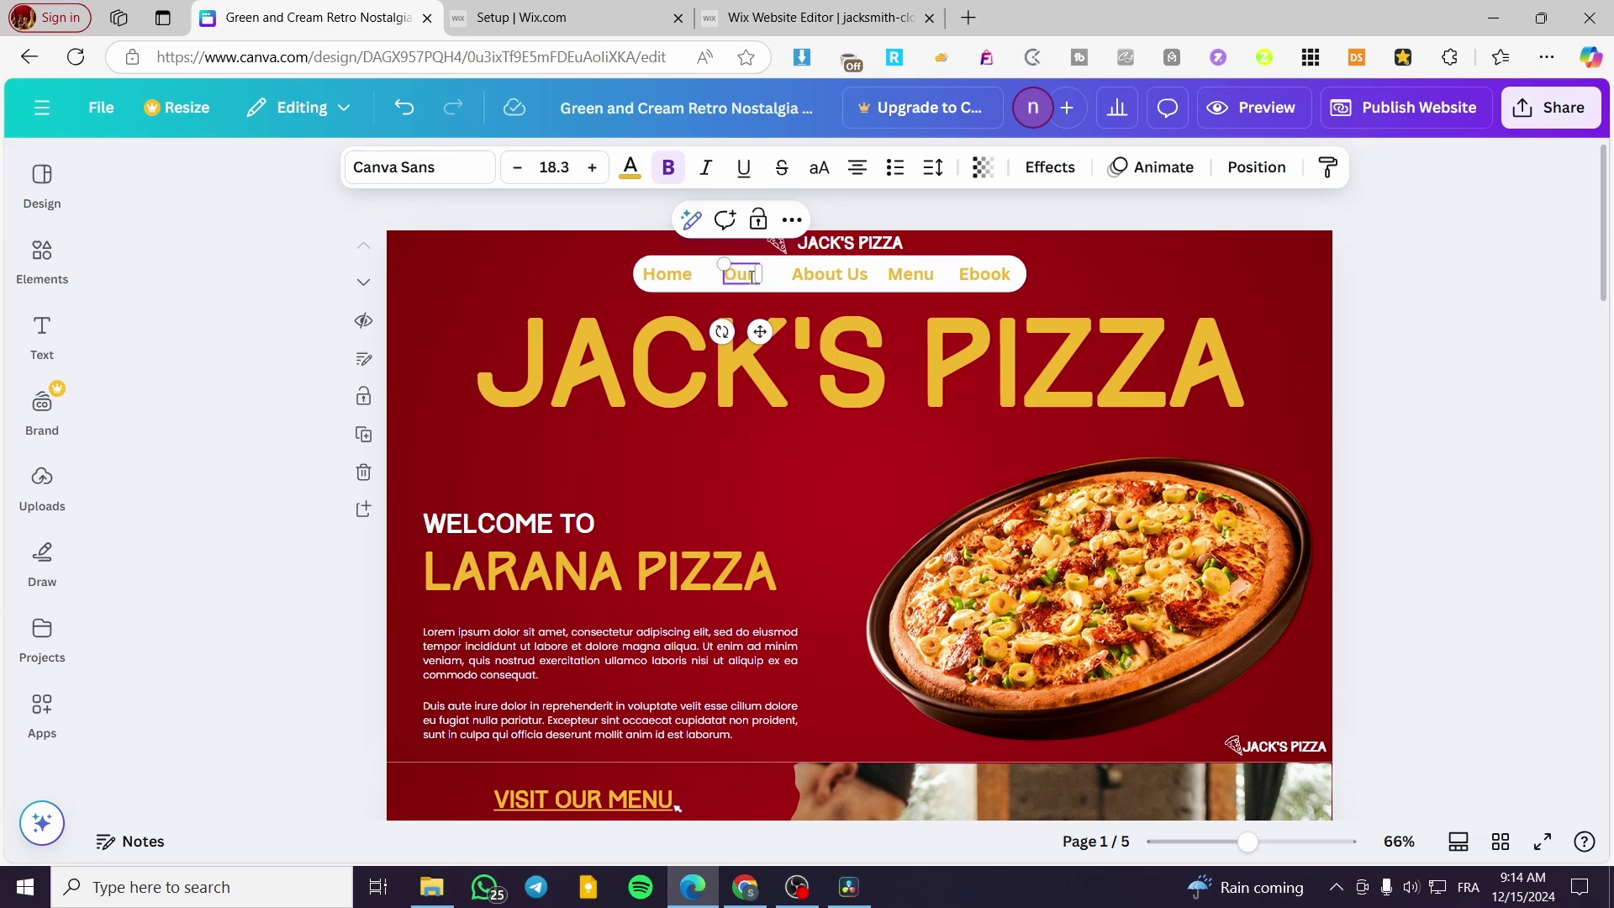
pyautogui.write(' Chefs')
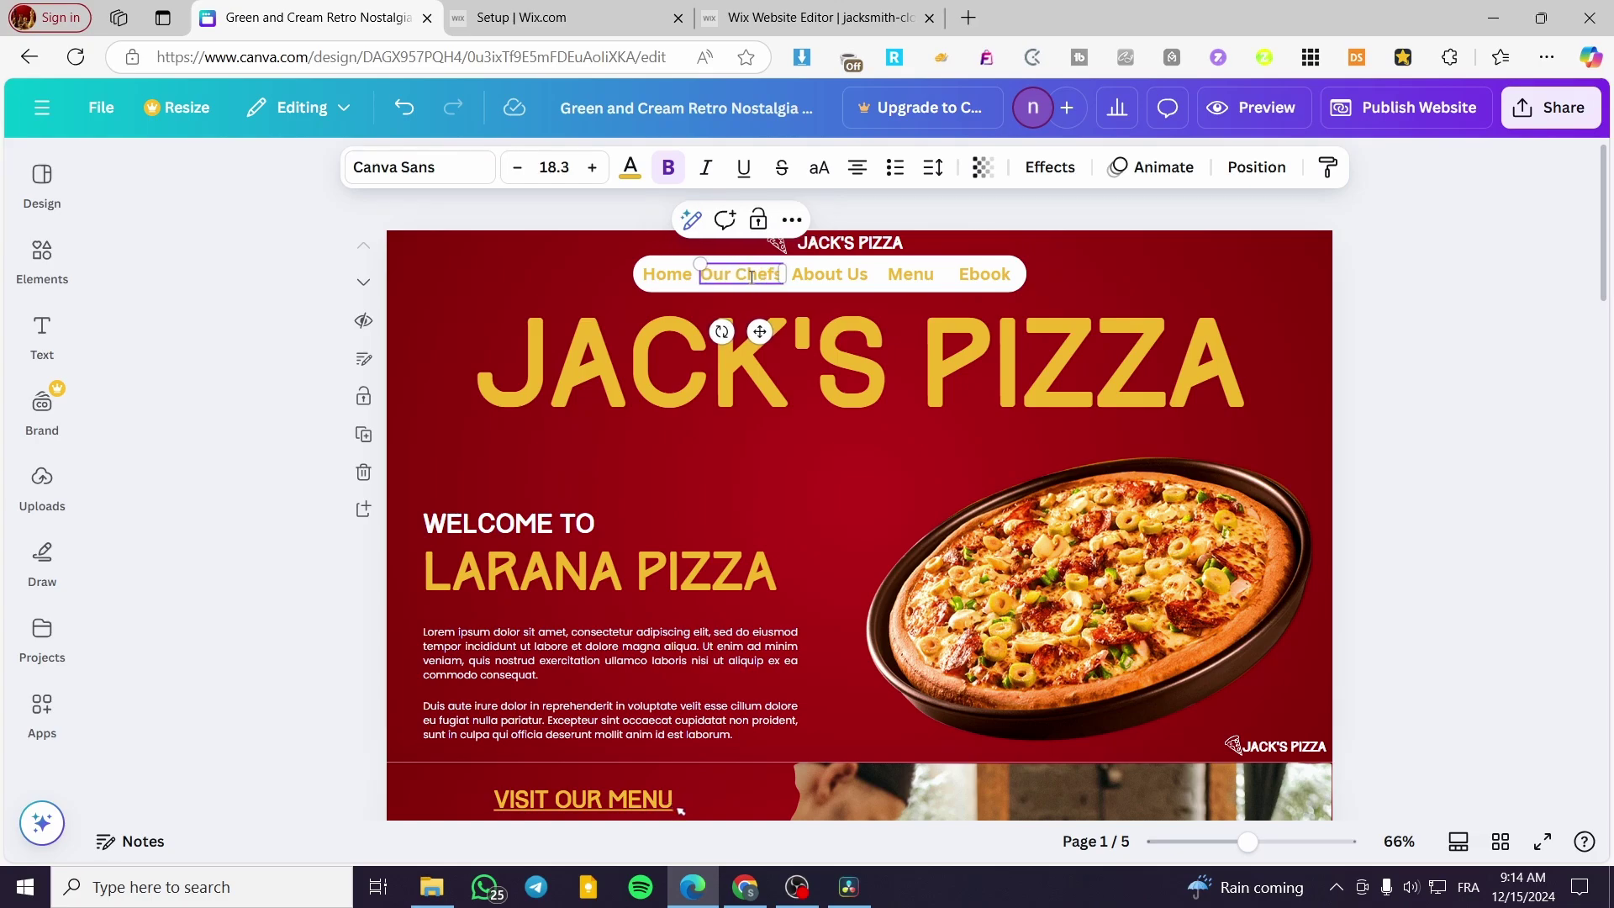
pyautogui.click(565, 261)
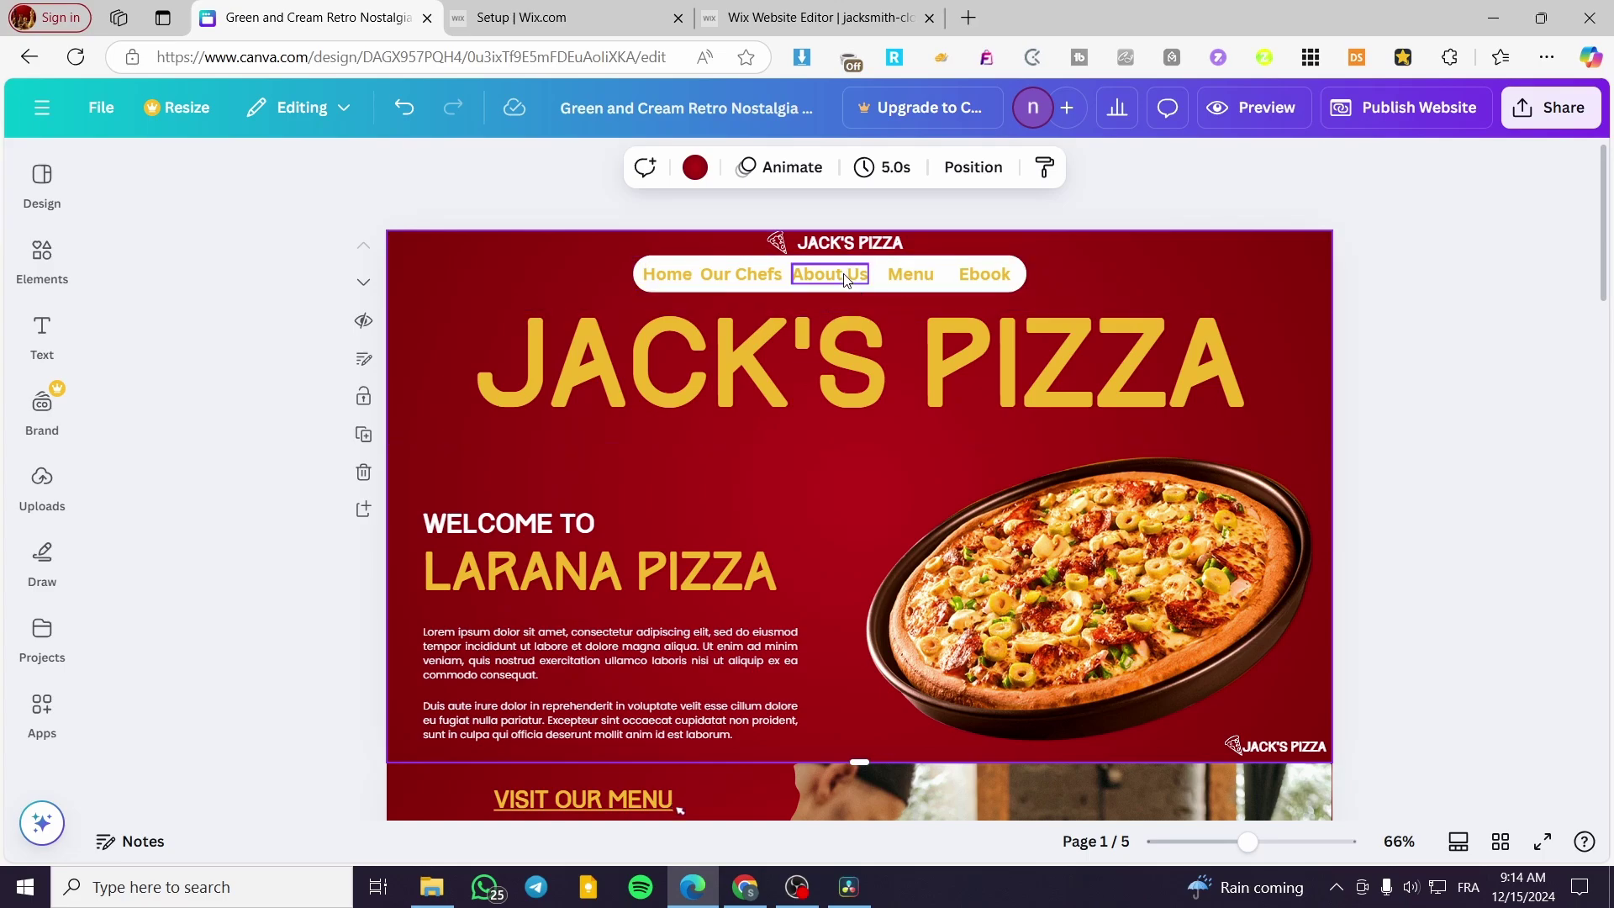
# Reorder and space the navigation texts as Home, About Us, Our Chefs, Menu, Ebook within the white bar.
pyautogui.click(908, 276)
pyautogui.click(866, 275)
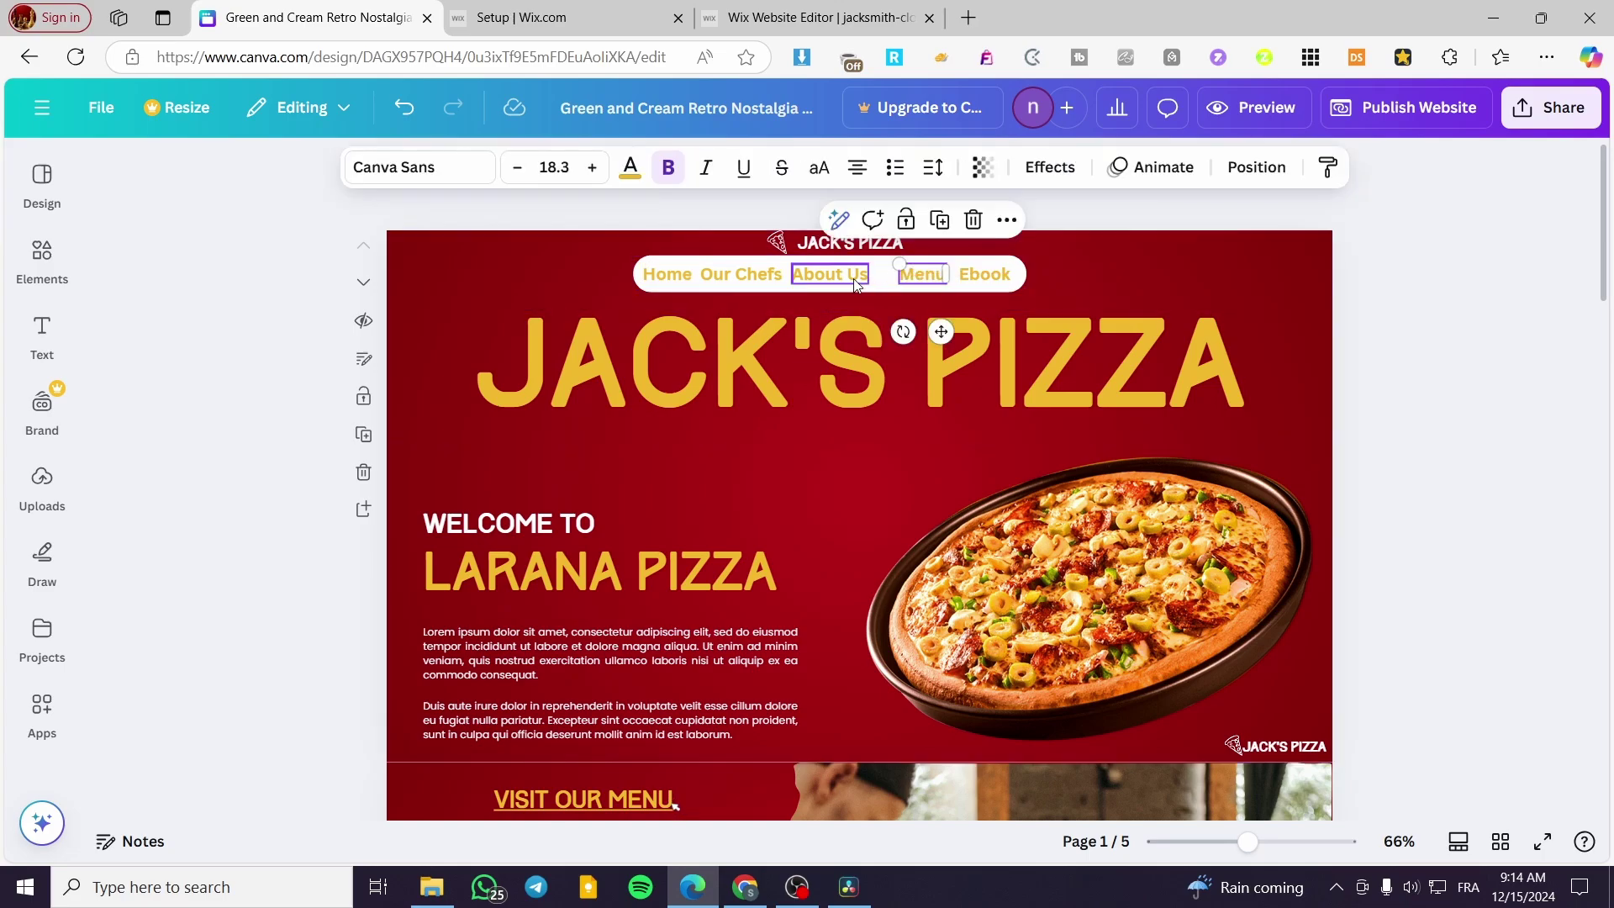
pyautogui.moveTo(755, 276); pyautogui.dragTo(765, 275)
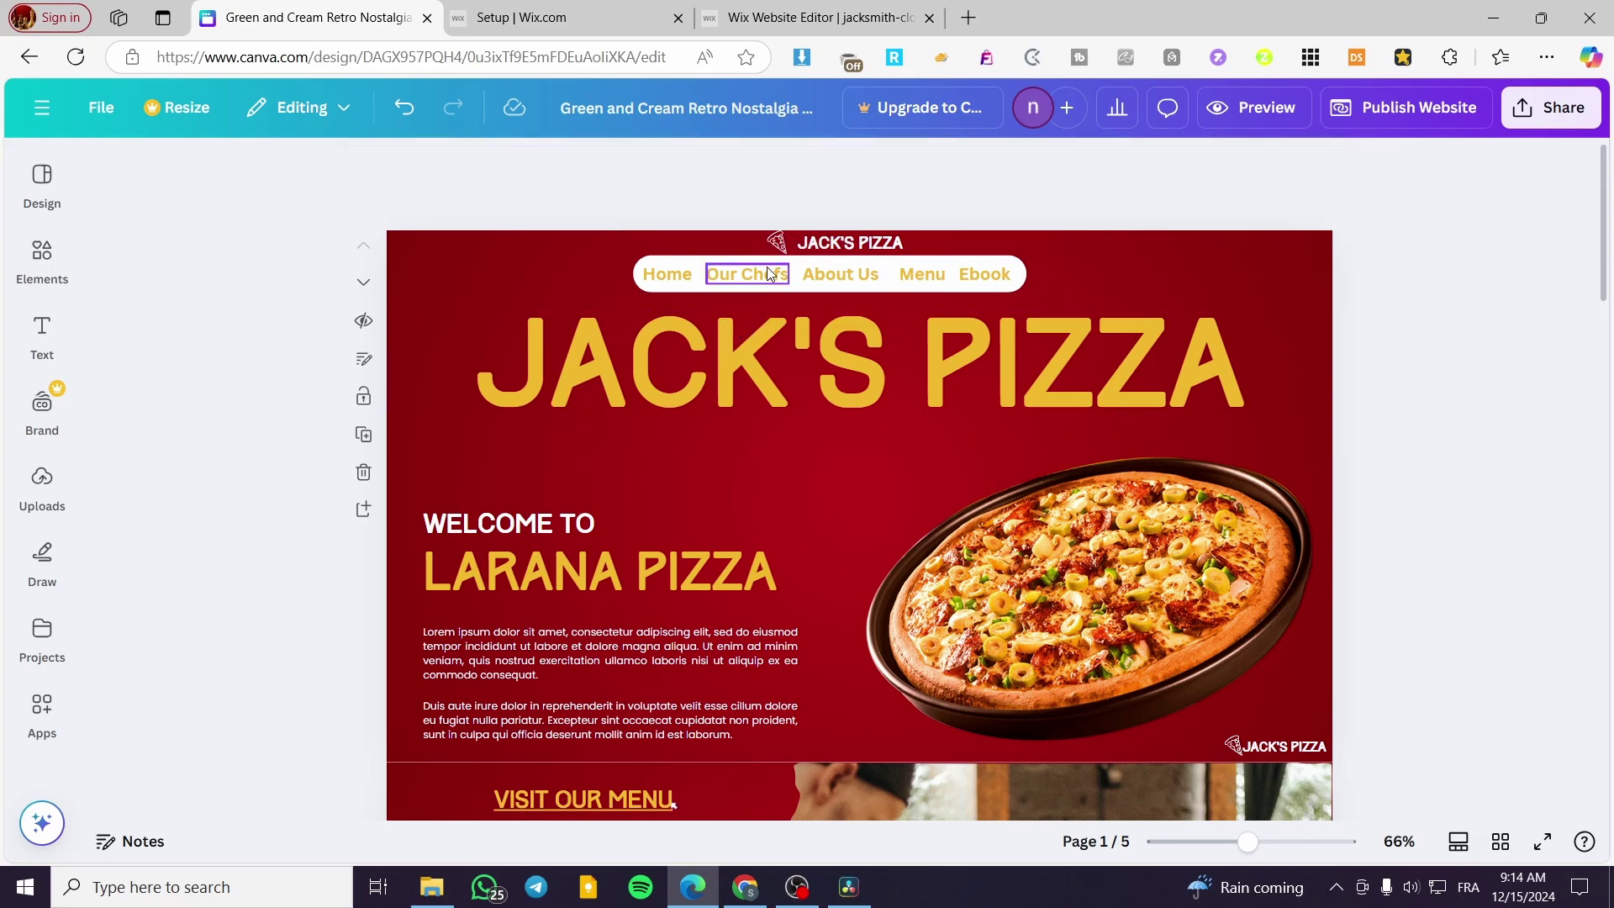
pyautogui.moveTo(755, 281)
pyautogui.mouseDown()
pyautogui.moveTo(874, 275)
pyautogui.moveTo(738, 271)
pyautogui.mouseUp()
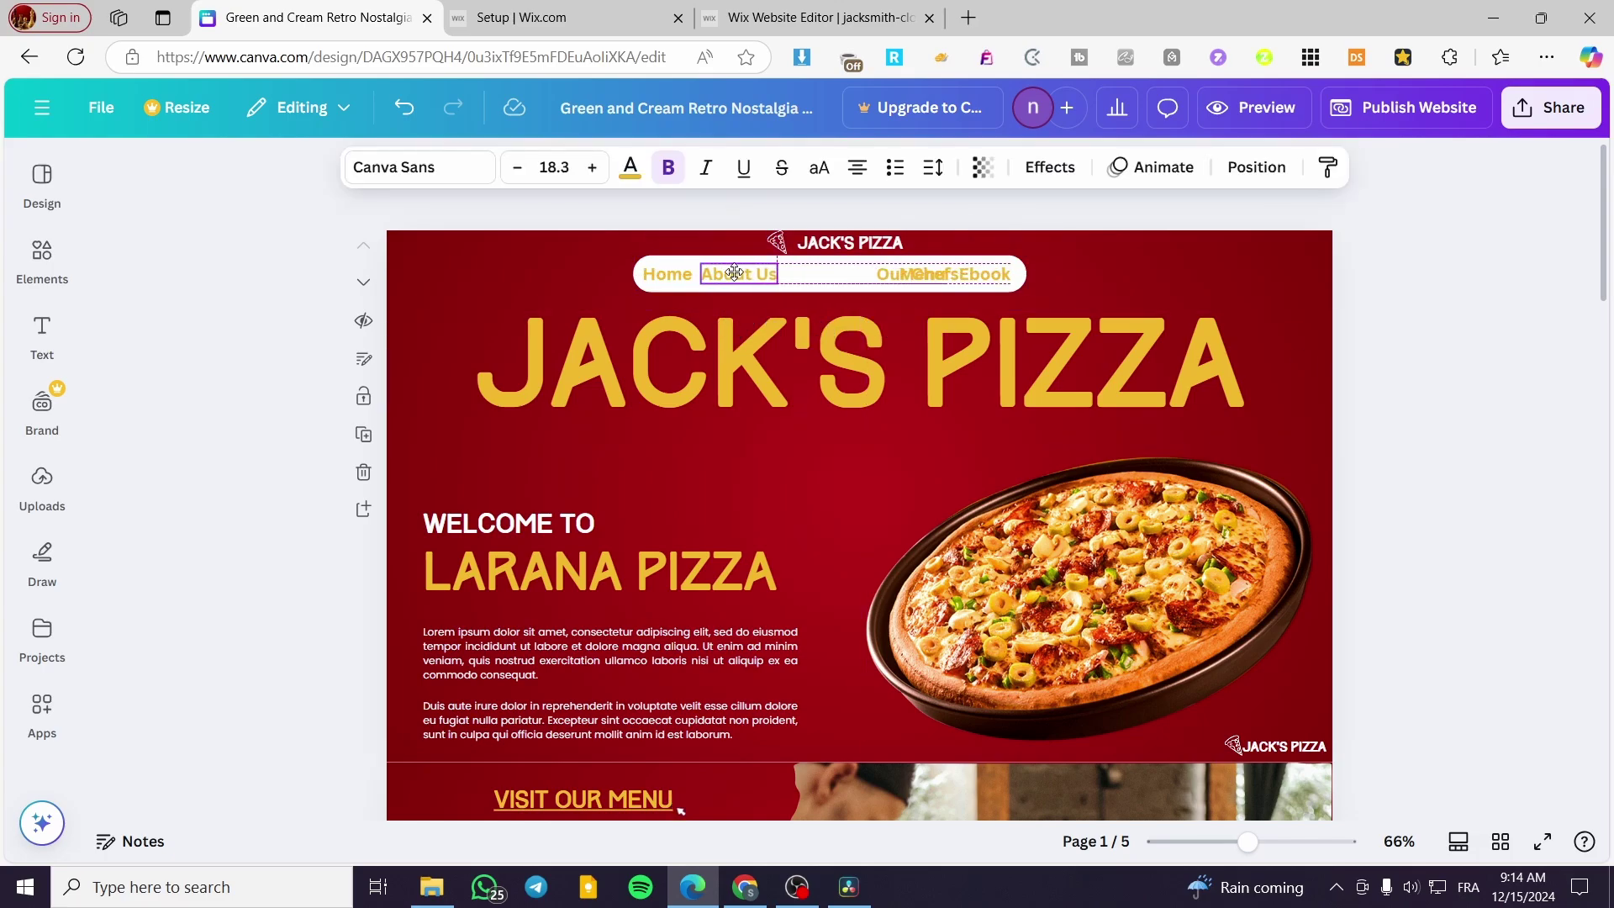
pyautogui.moveTo(921, 274); pyautogui.dragTo(822, 272)
pyautogui.click(744, 274)
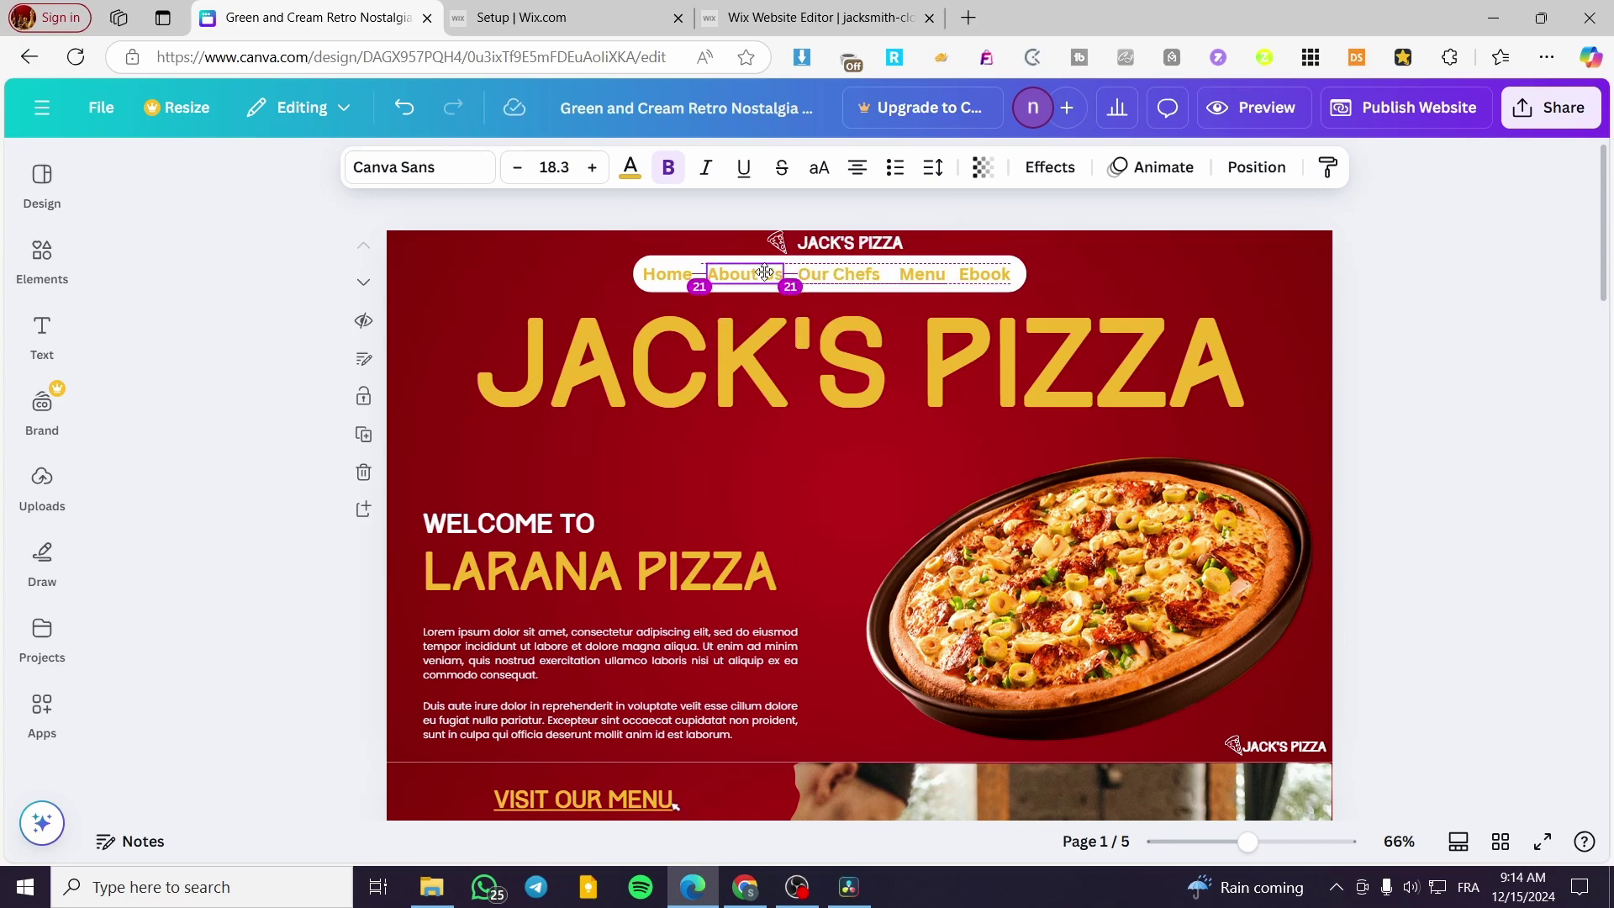
# Give page 3, the Meet Our Chef section, the page title Our Chefs.
pyautogui.scroll(-12, 921, 451)
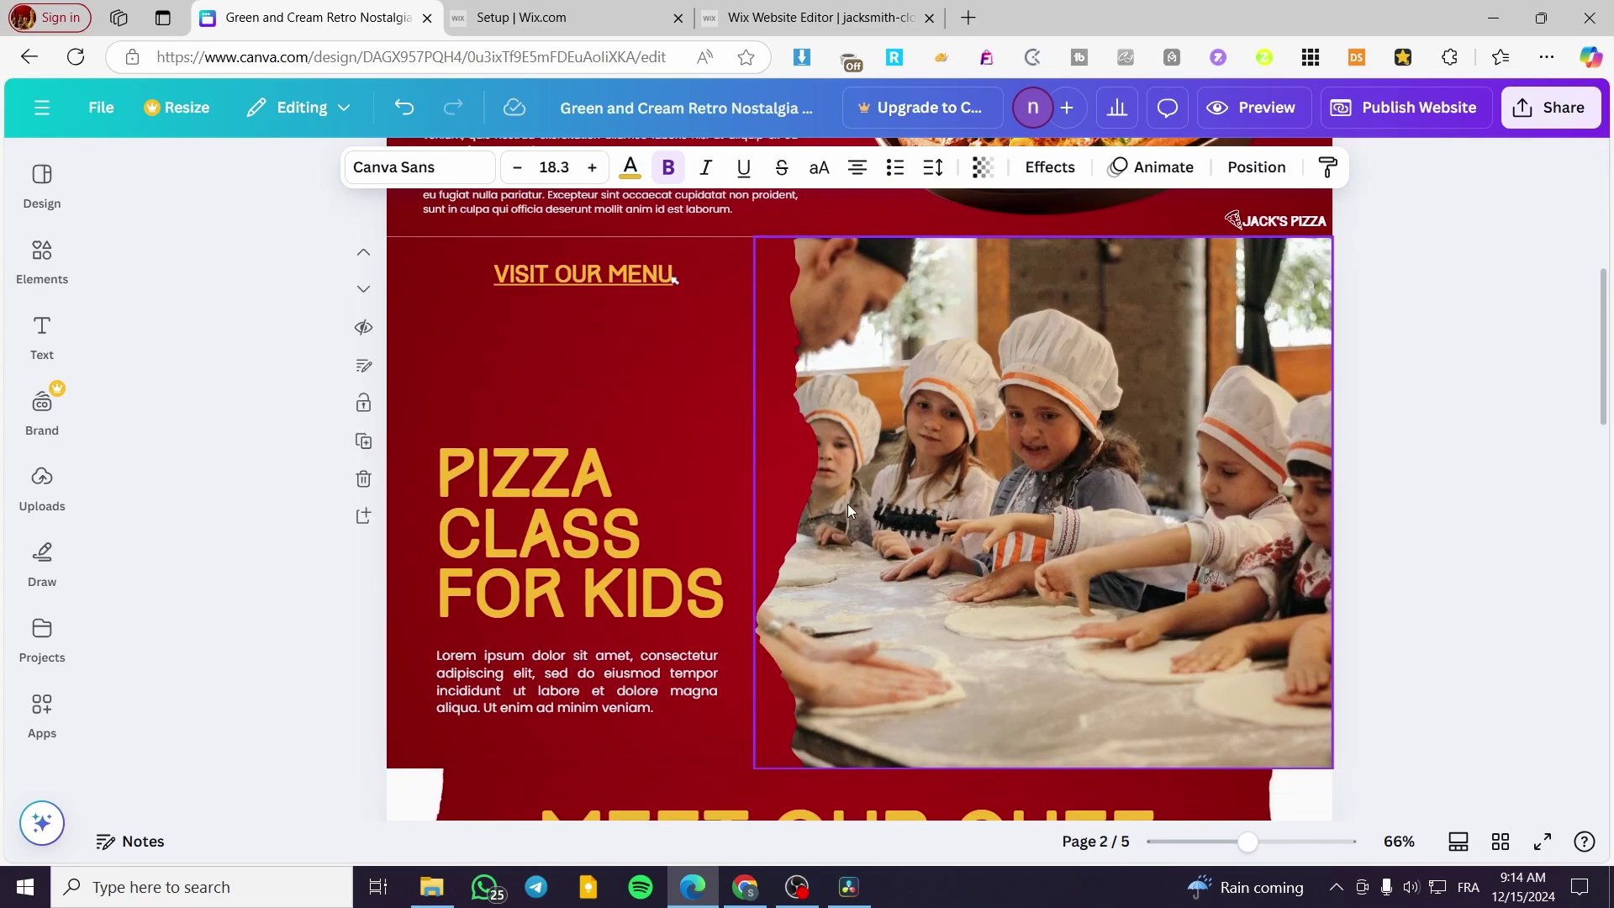
pyautogui.click(546, 569)
pyautogui.scroll(5, 422, 531)
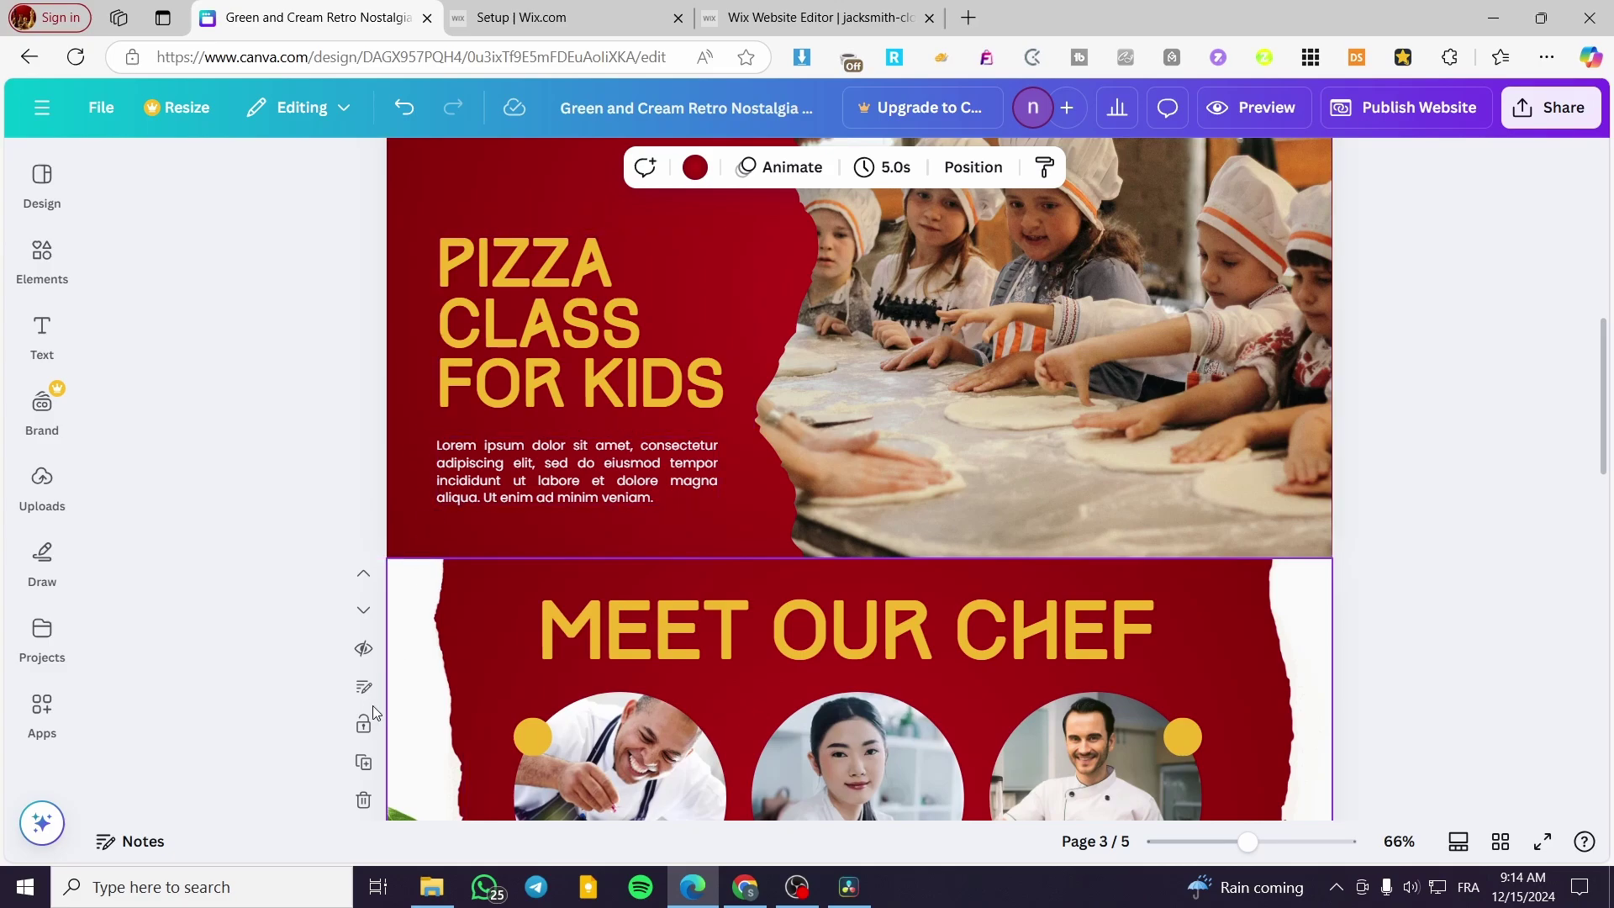
pyautogui.click(131, 841)
pyautogui.click(279, 184)
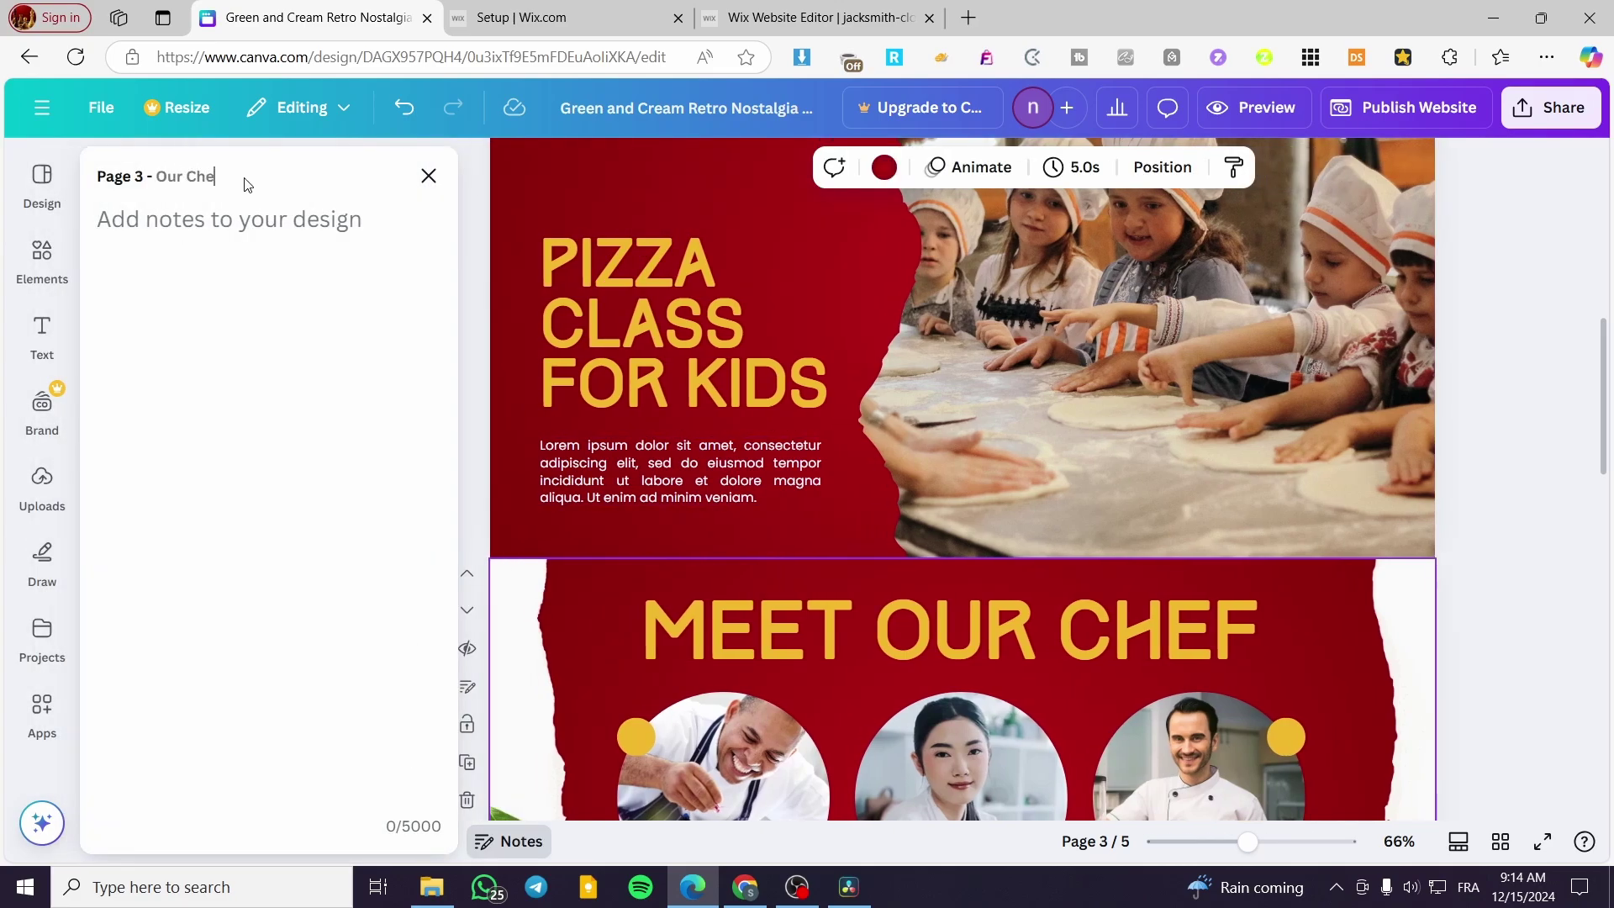
pyautogui.click(429, 176)
# Give page 4, the Our Menu section with the four priced pizzas, the page title Menu.
pyautogui.scroll(-10, 1105, 329)
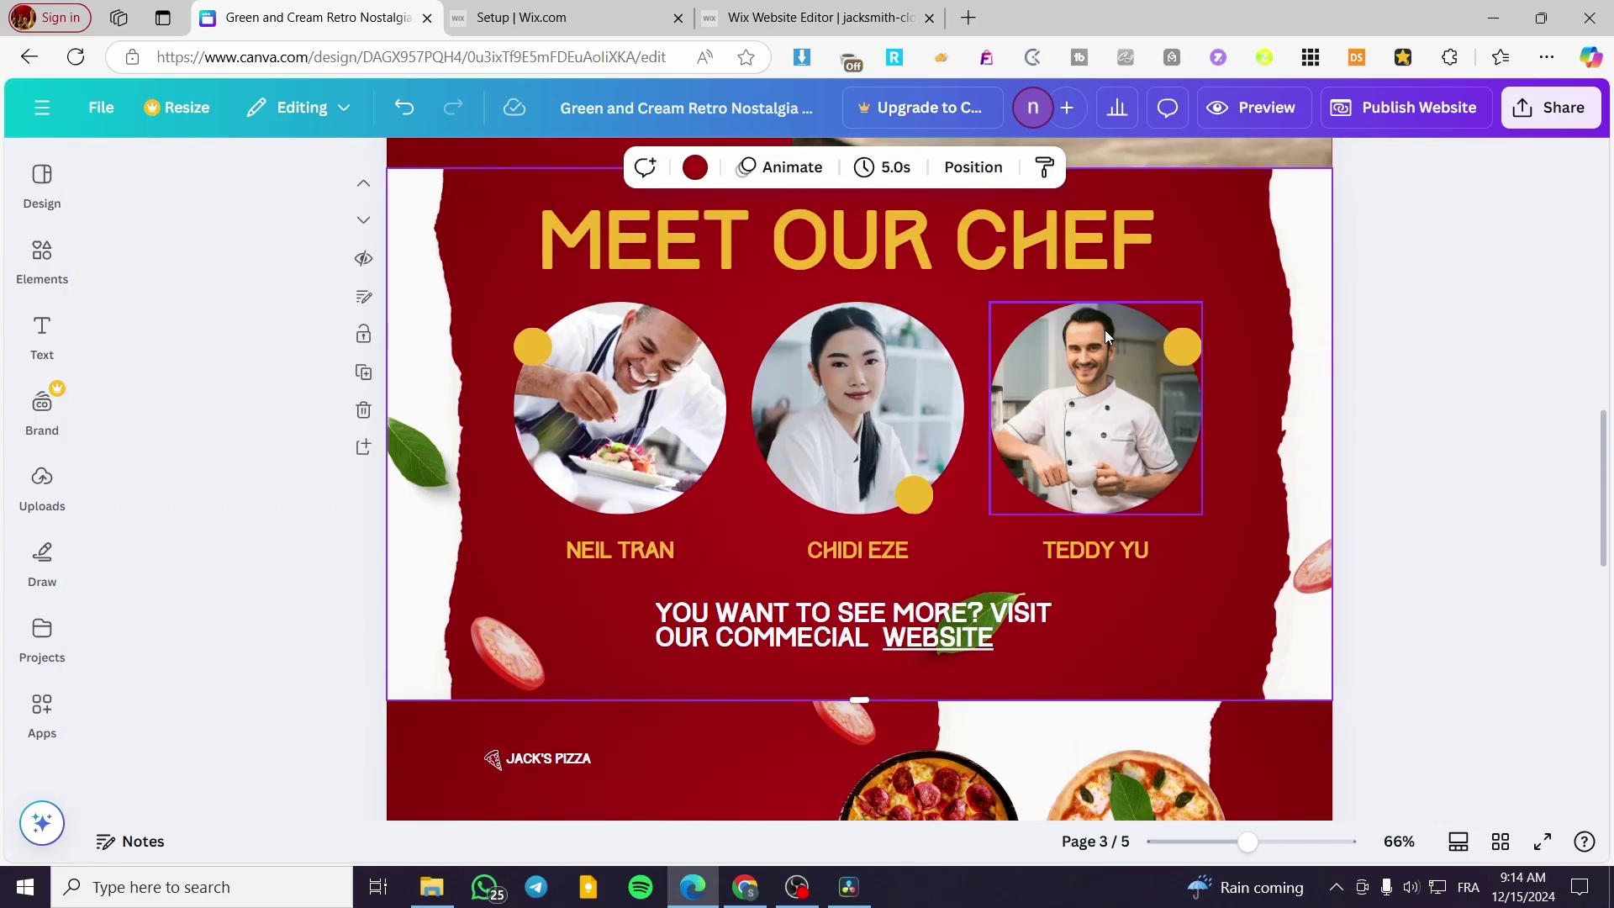
pyautogui.scroll(5, 644, 281)
pyautogui.scroll(-5, 699, 282)
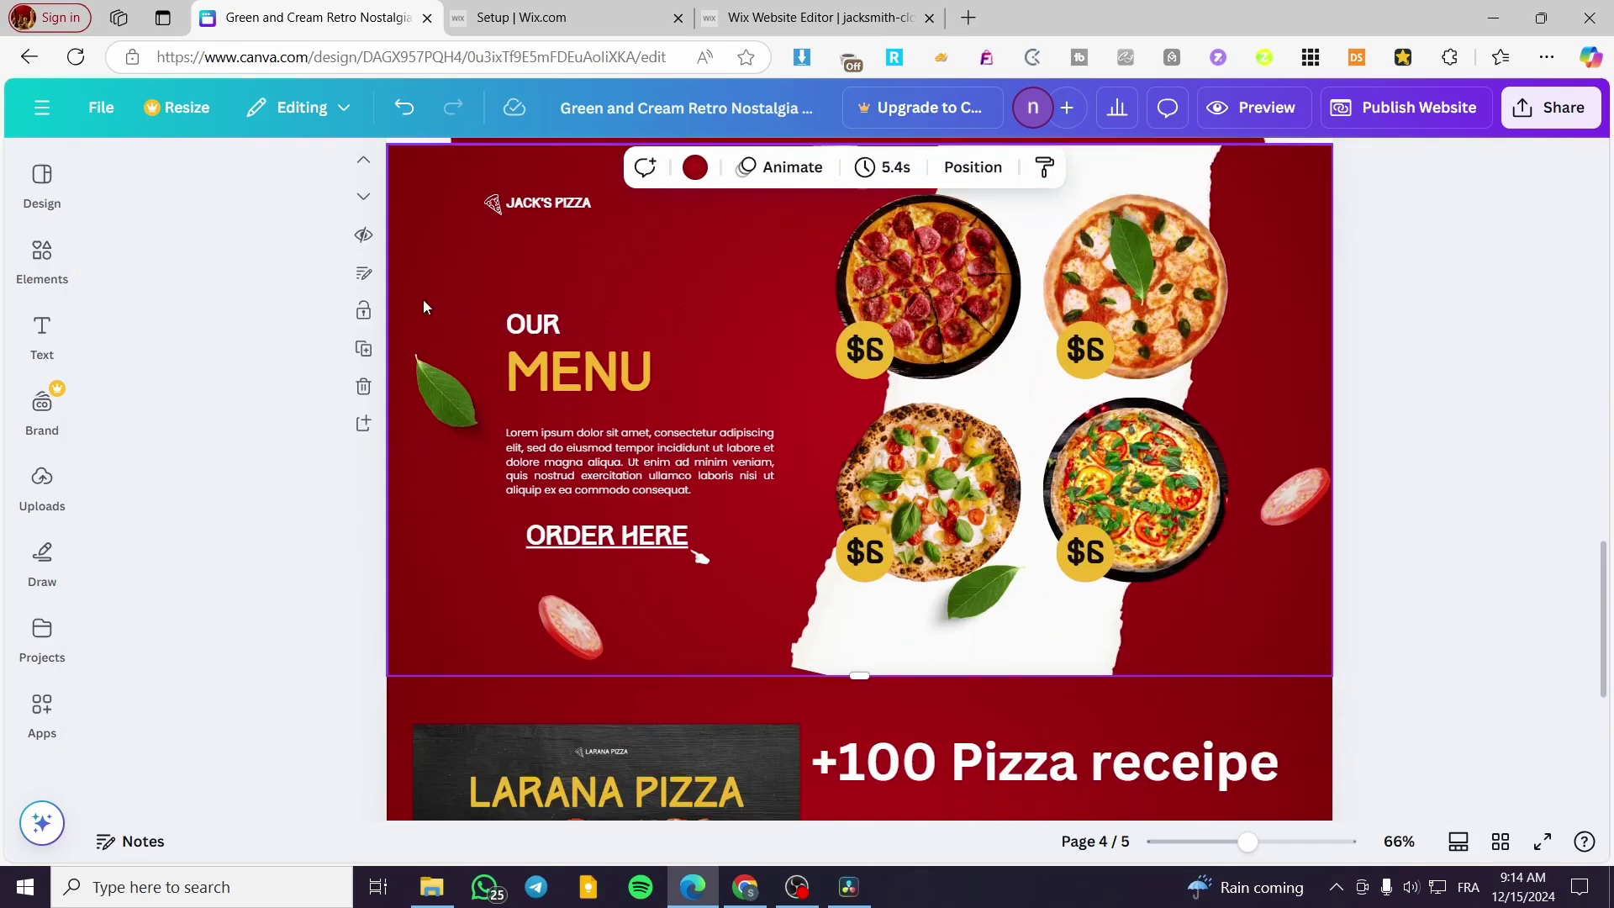
pyautogui.click(364, 282)
pyautogui.click(217, 176)
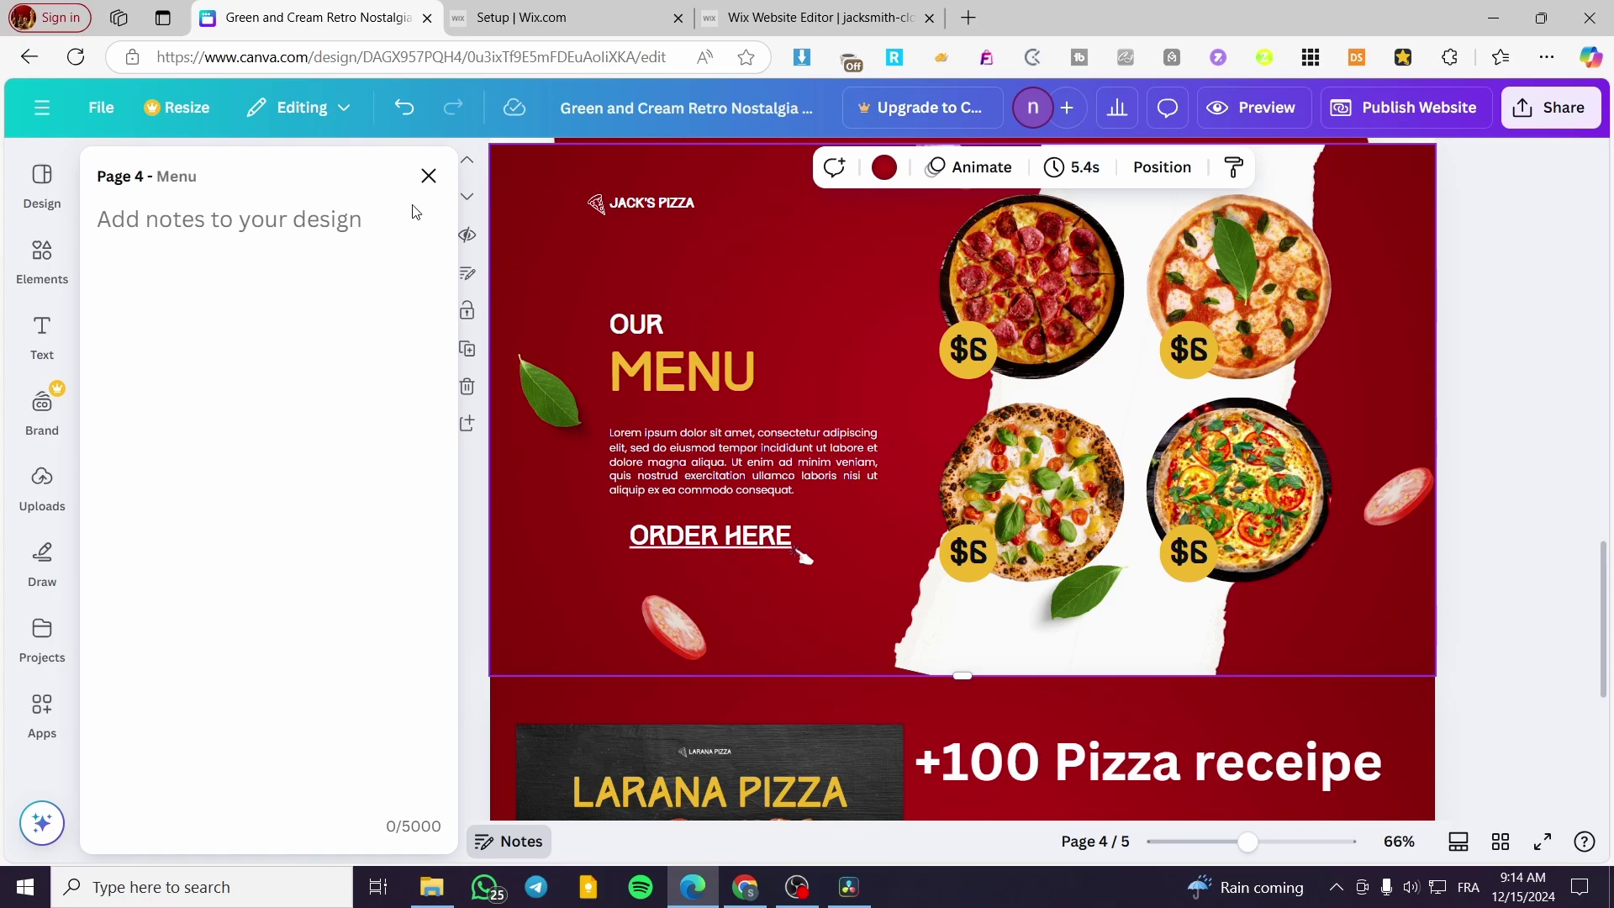
pyautogui.click(428, 176)
pyautogui.scroll(-5, 918, 566)
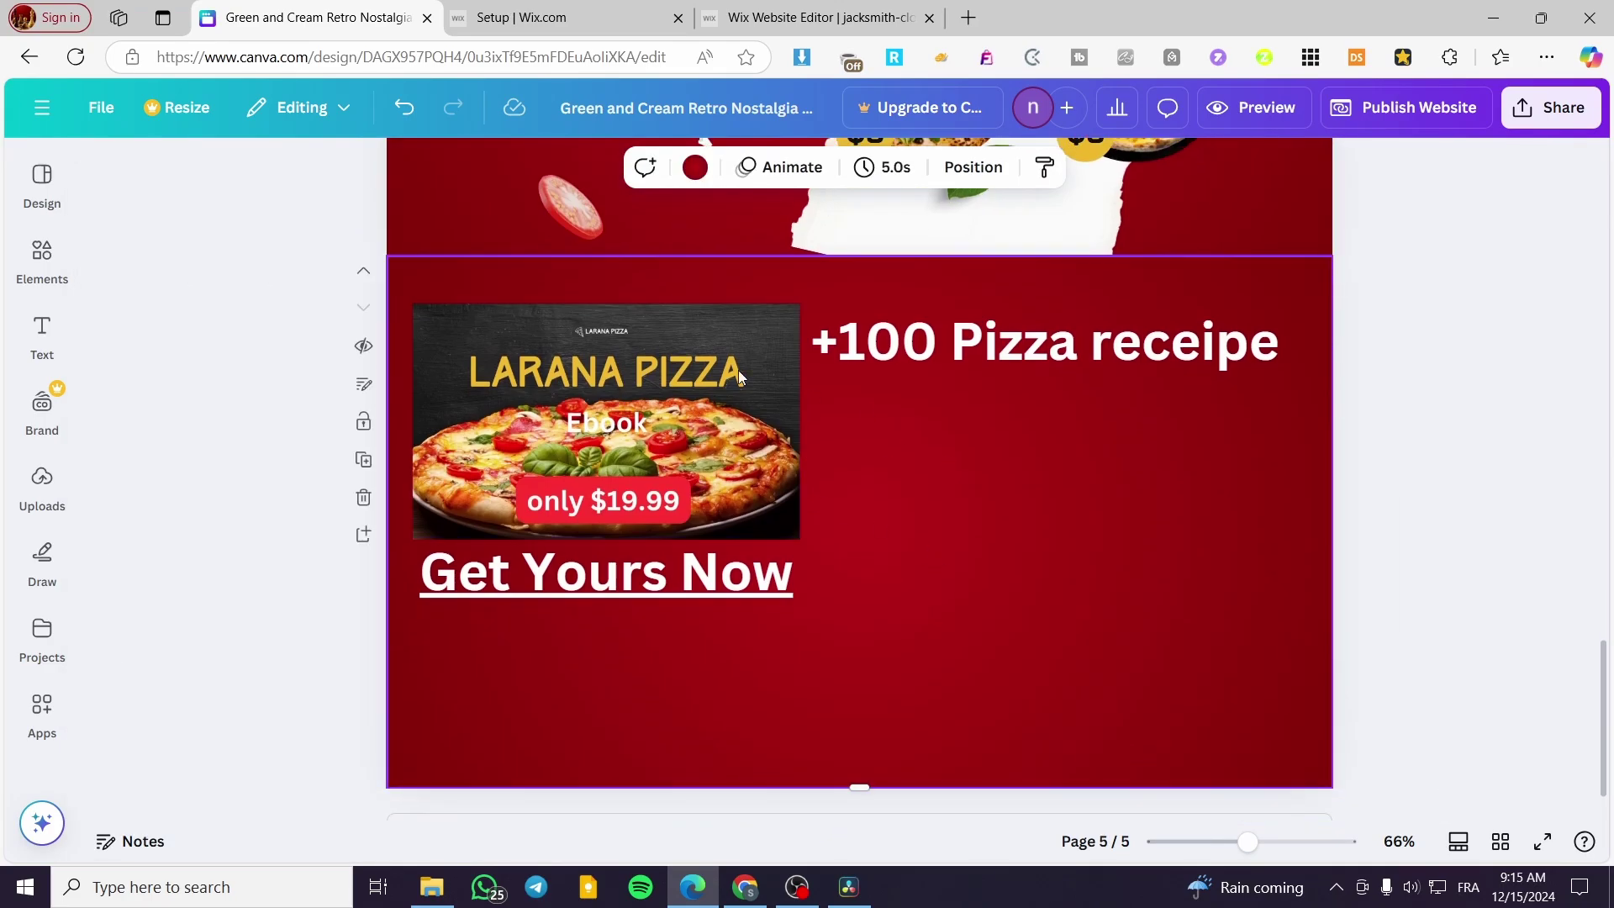
# Give page 5, the section with the $19.99 ebook offer, the page title Ebook.
pyautogui.click(357, 383)
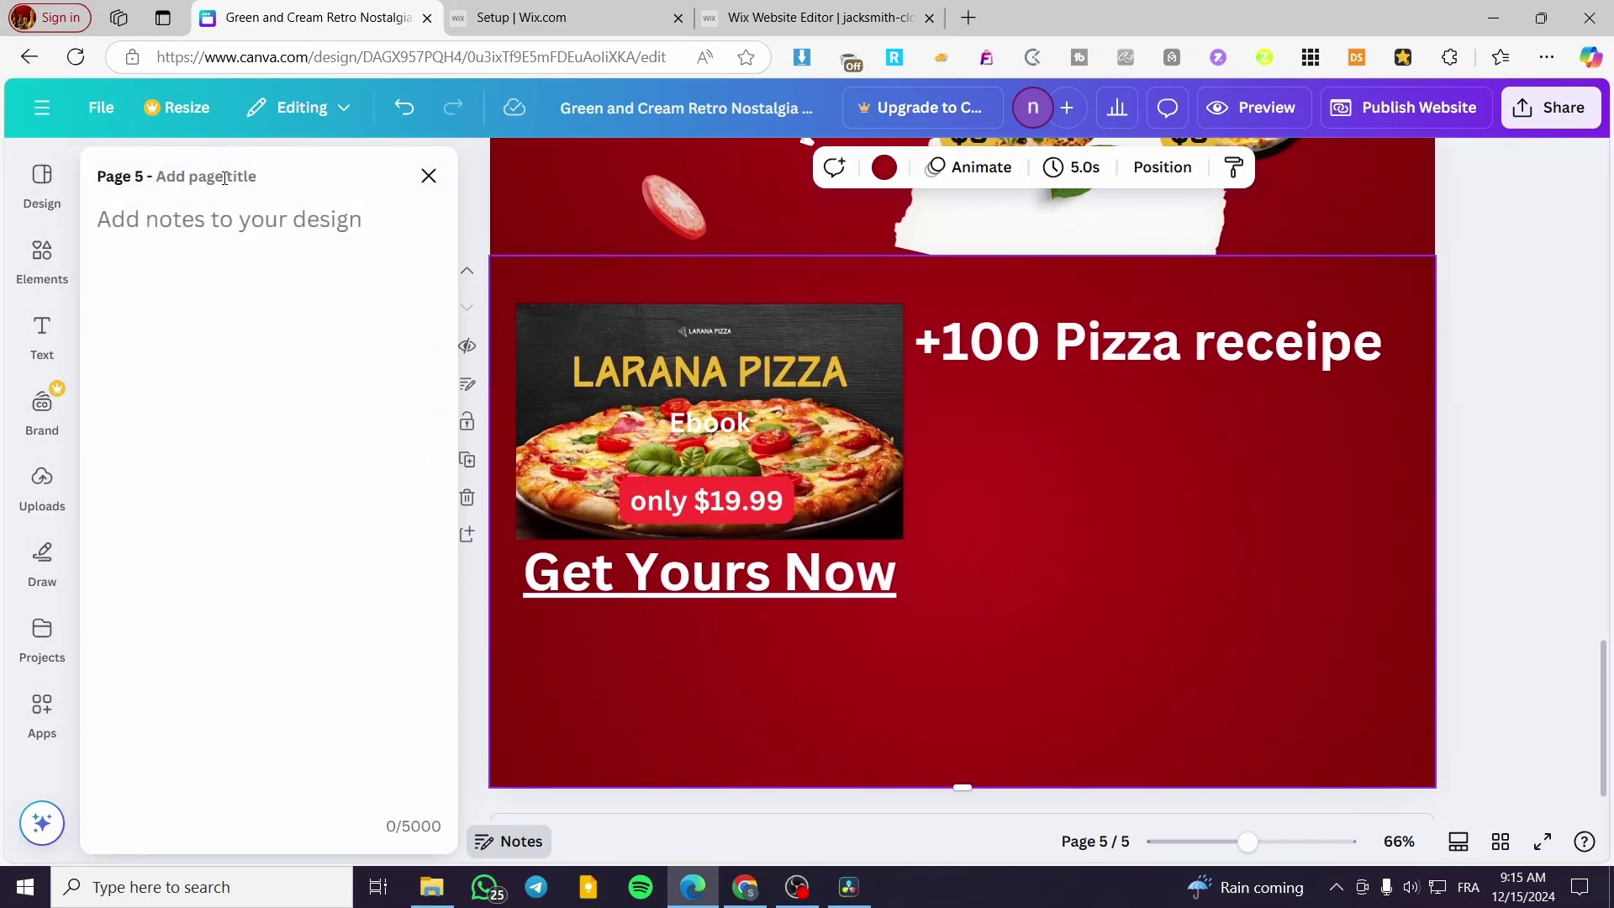
pyautogui.click(224, 176)
pyautogui.click(428, 175)
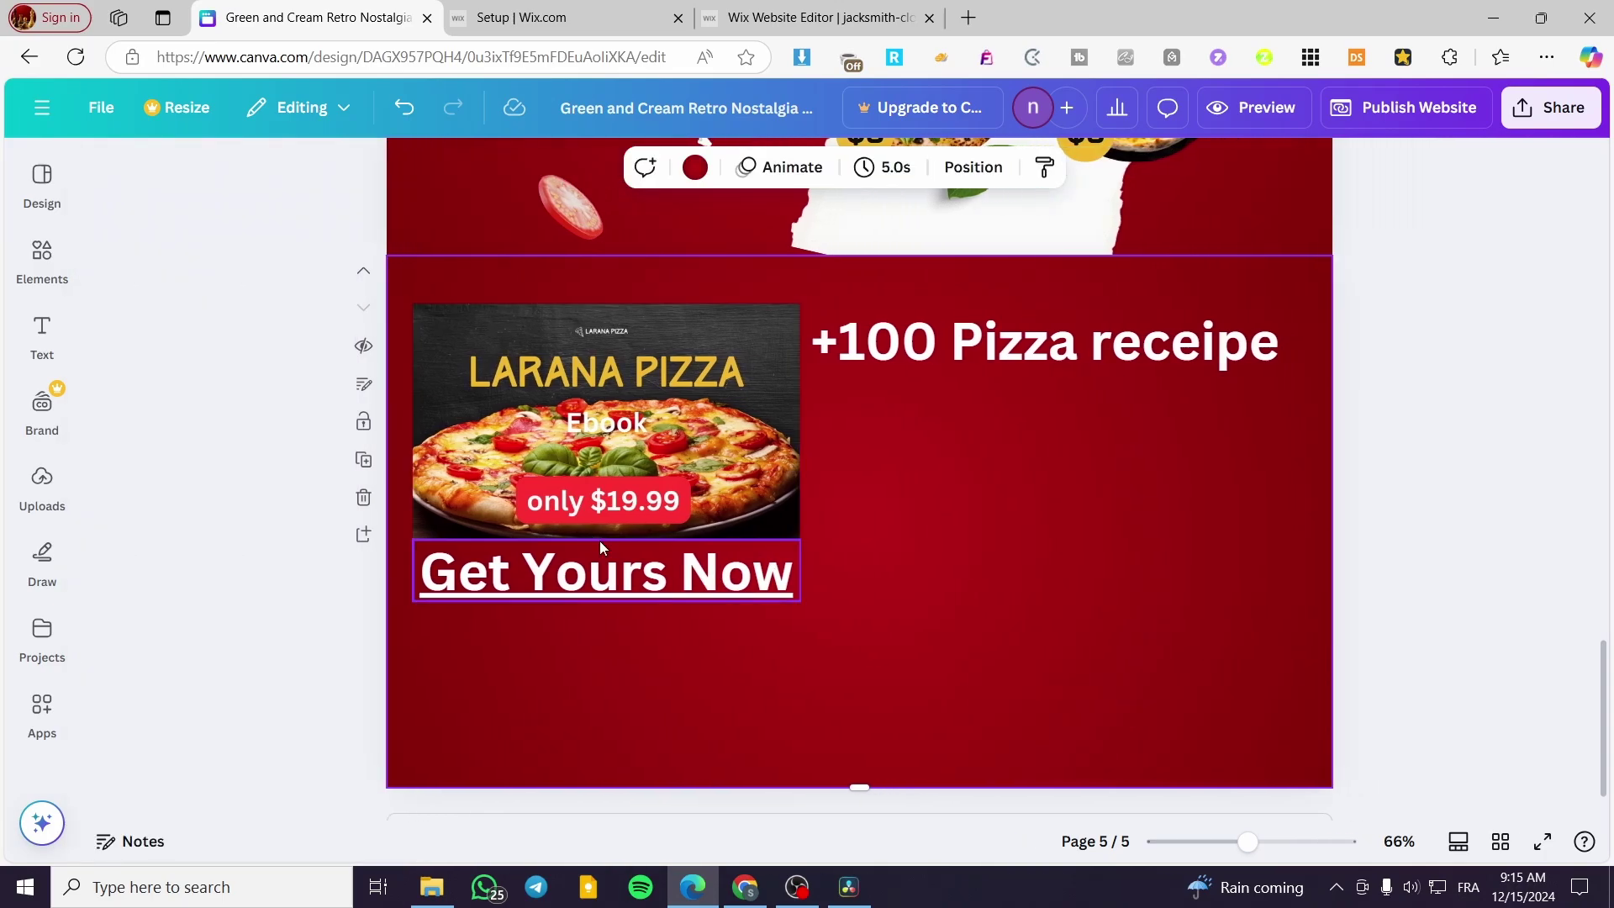
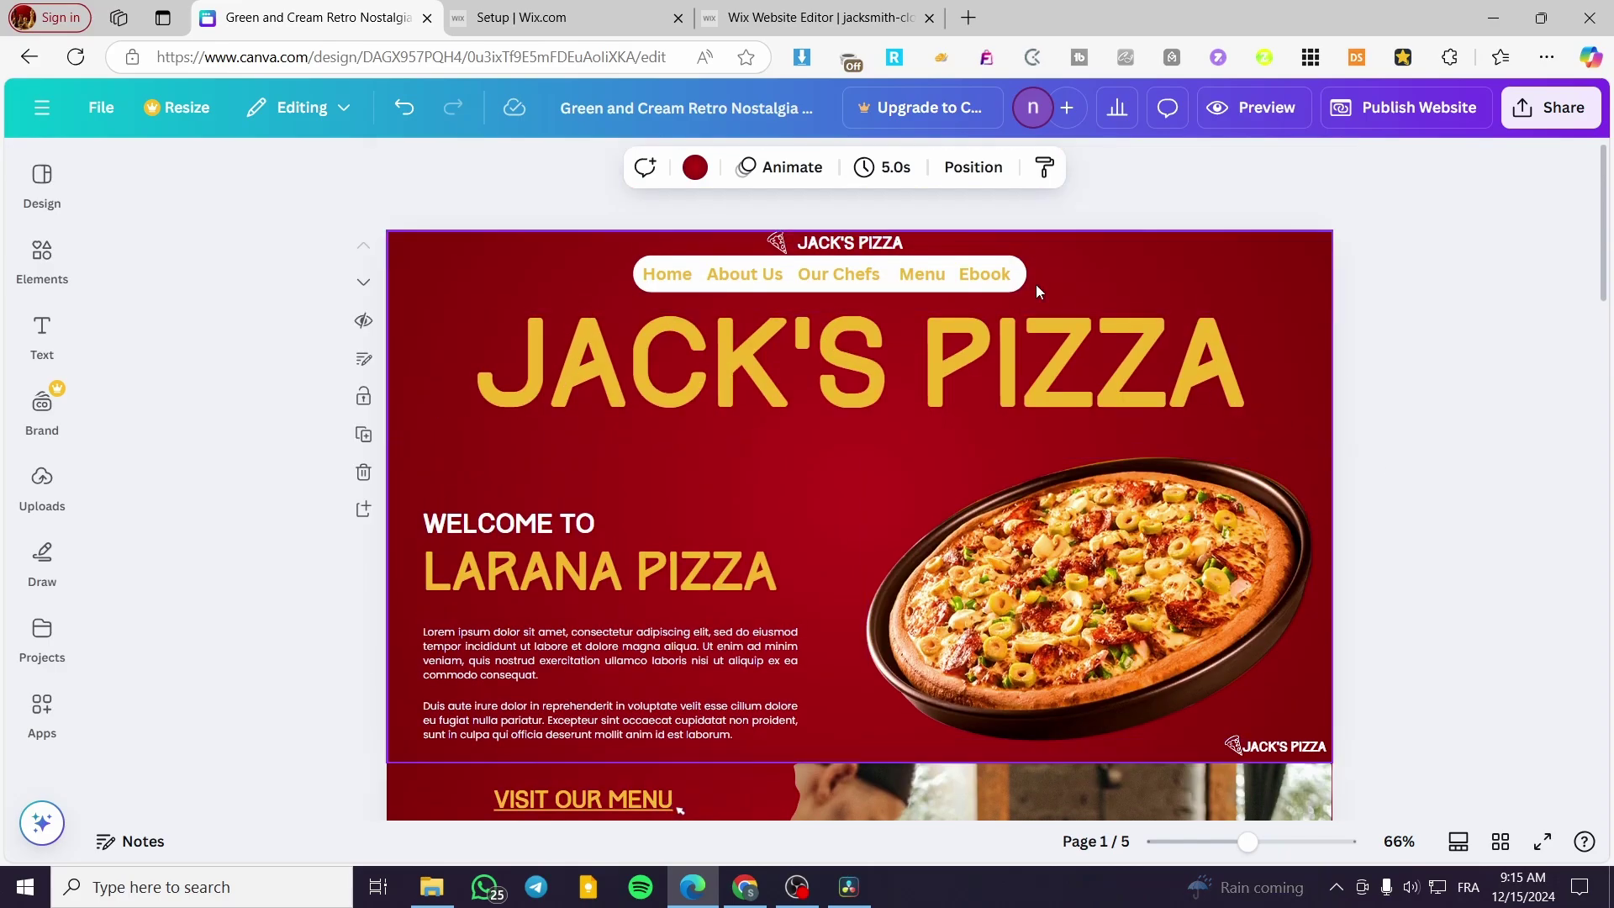
# Link the Home text in the navigation bar to page 1, Home, keeping the display mode Link.
pyautogui.click(657, 277)
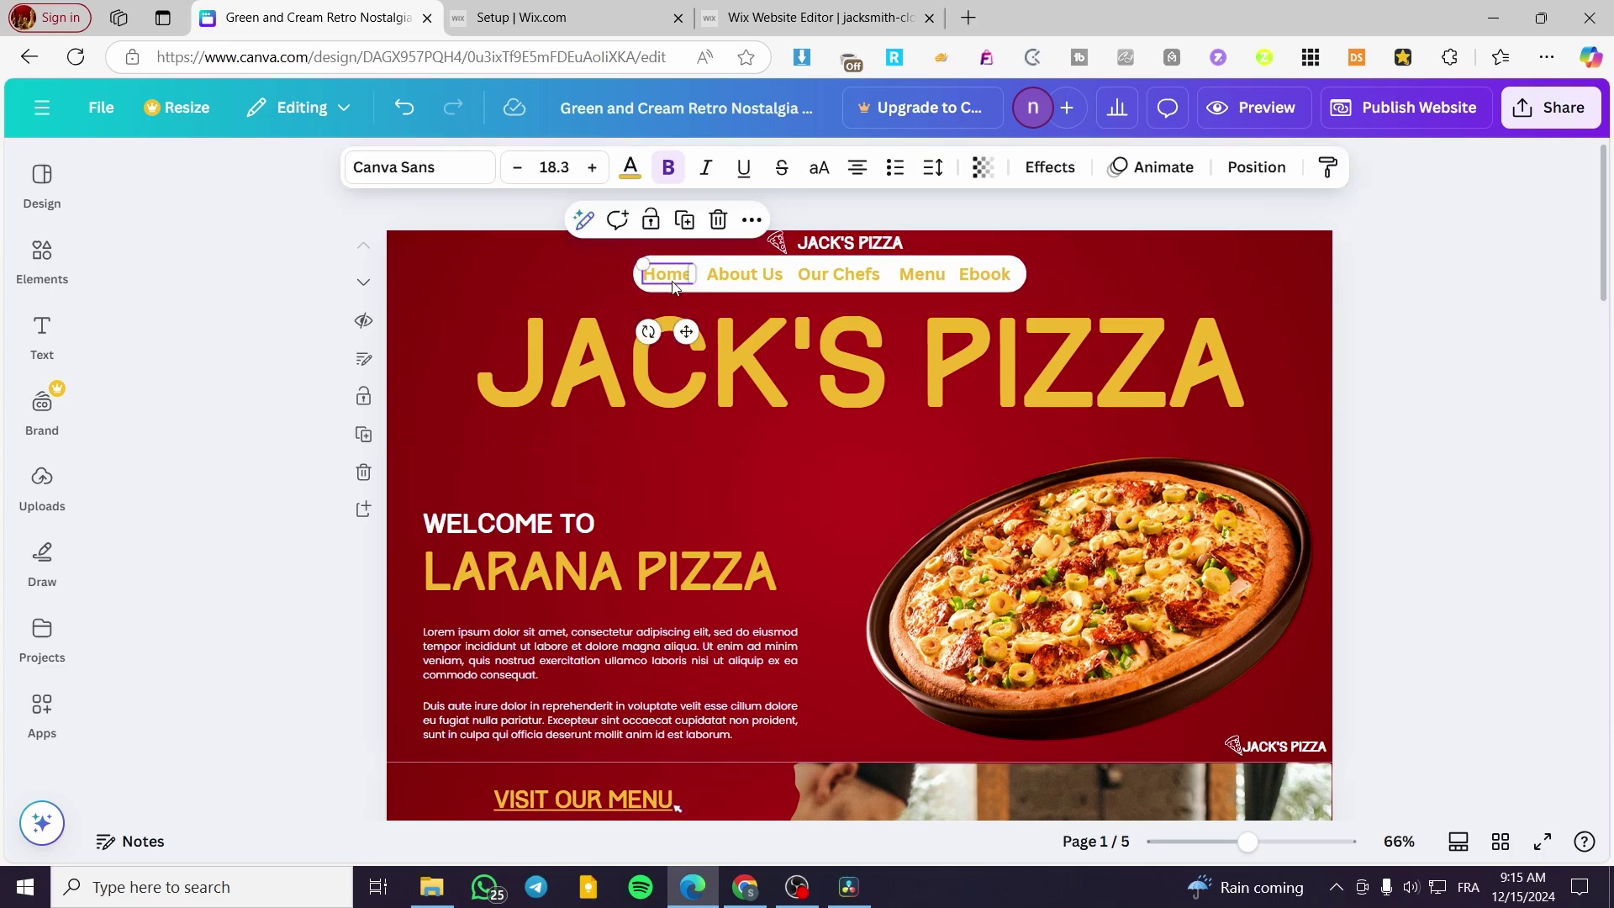
pyautogui.click(751, 221)
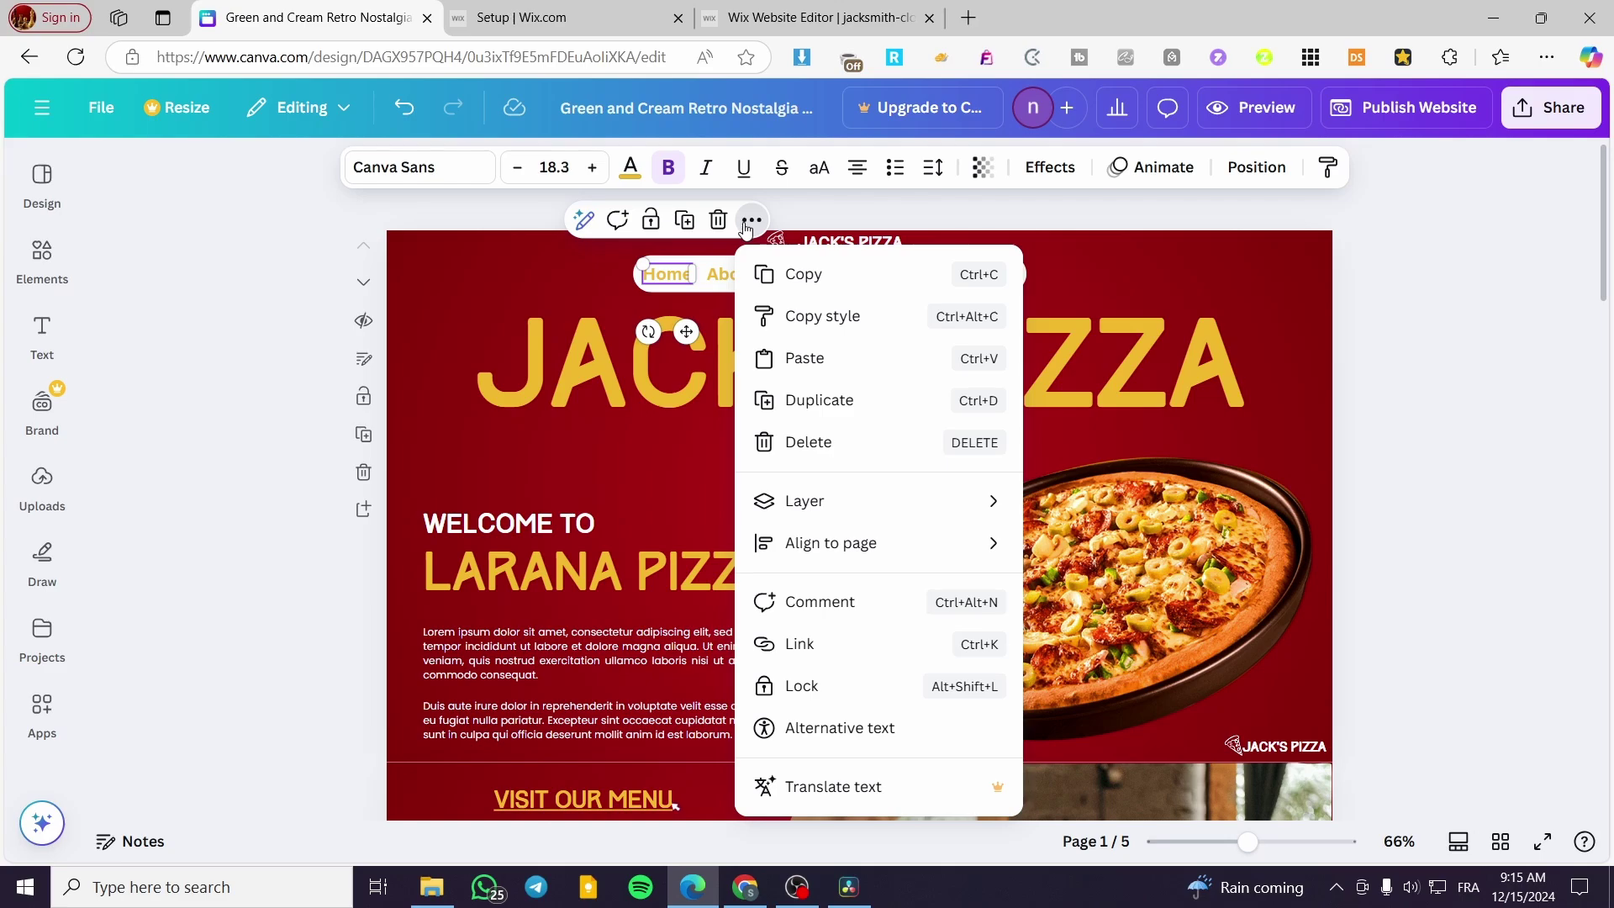
pyautogui.click(821, 645)
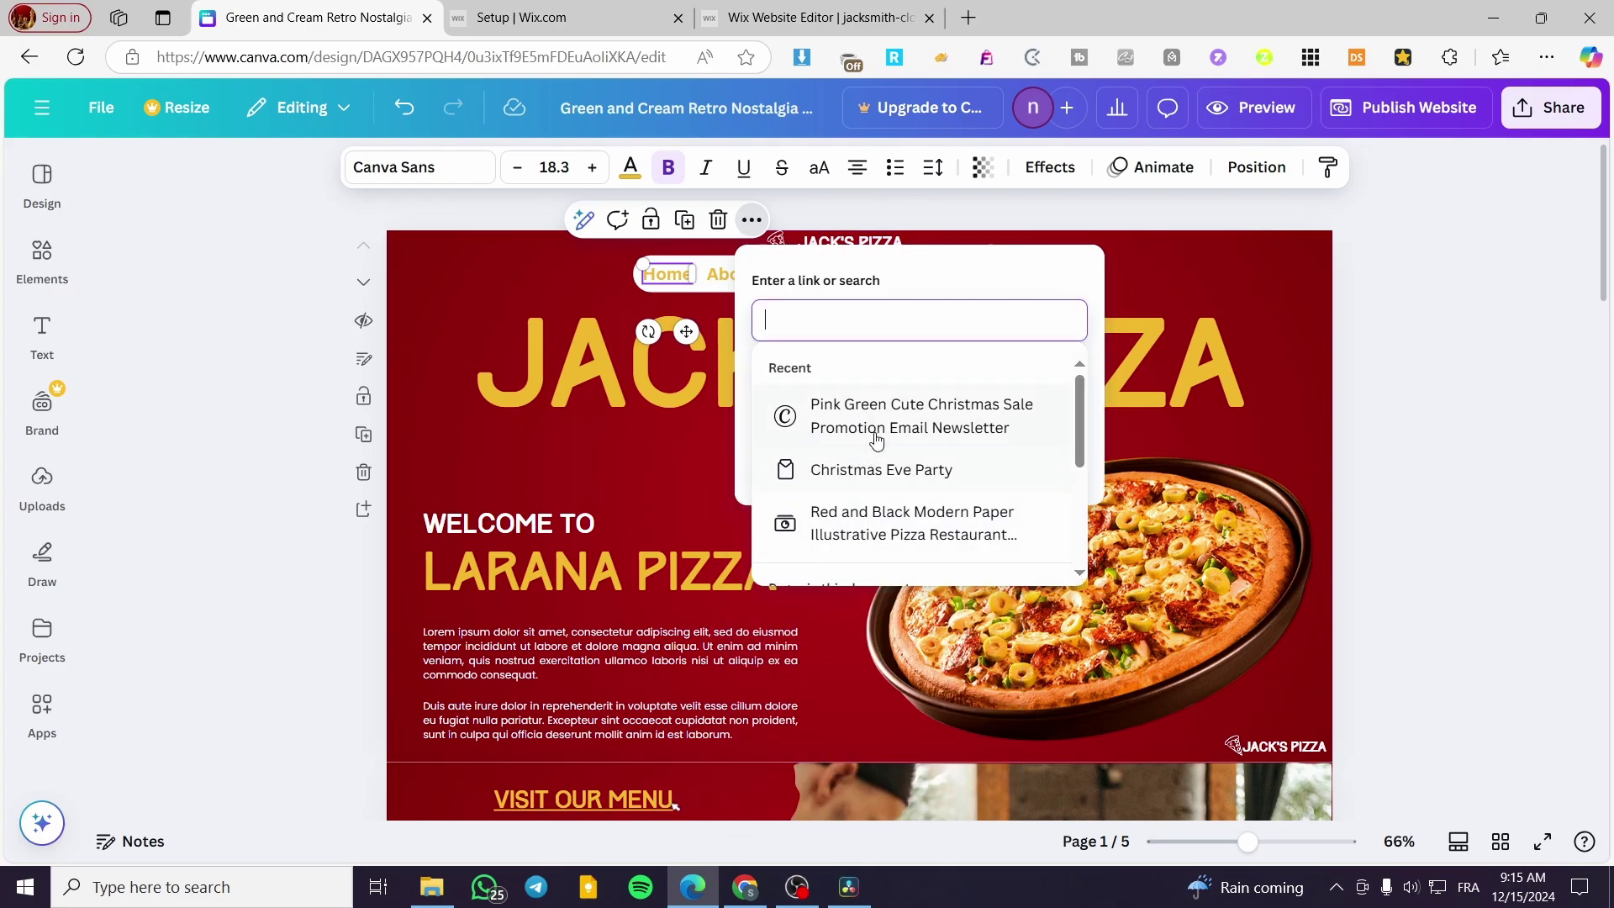
pyautogui.scroll(-2, 905, 406)
pyautogui.scroll(-1, 905, 406)
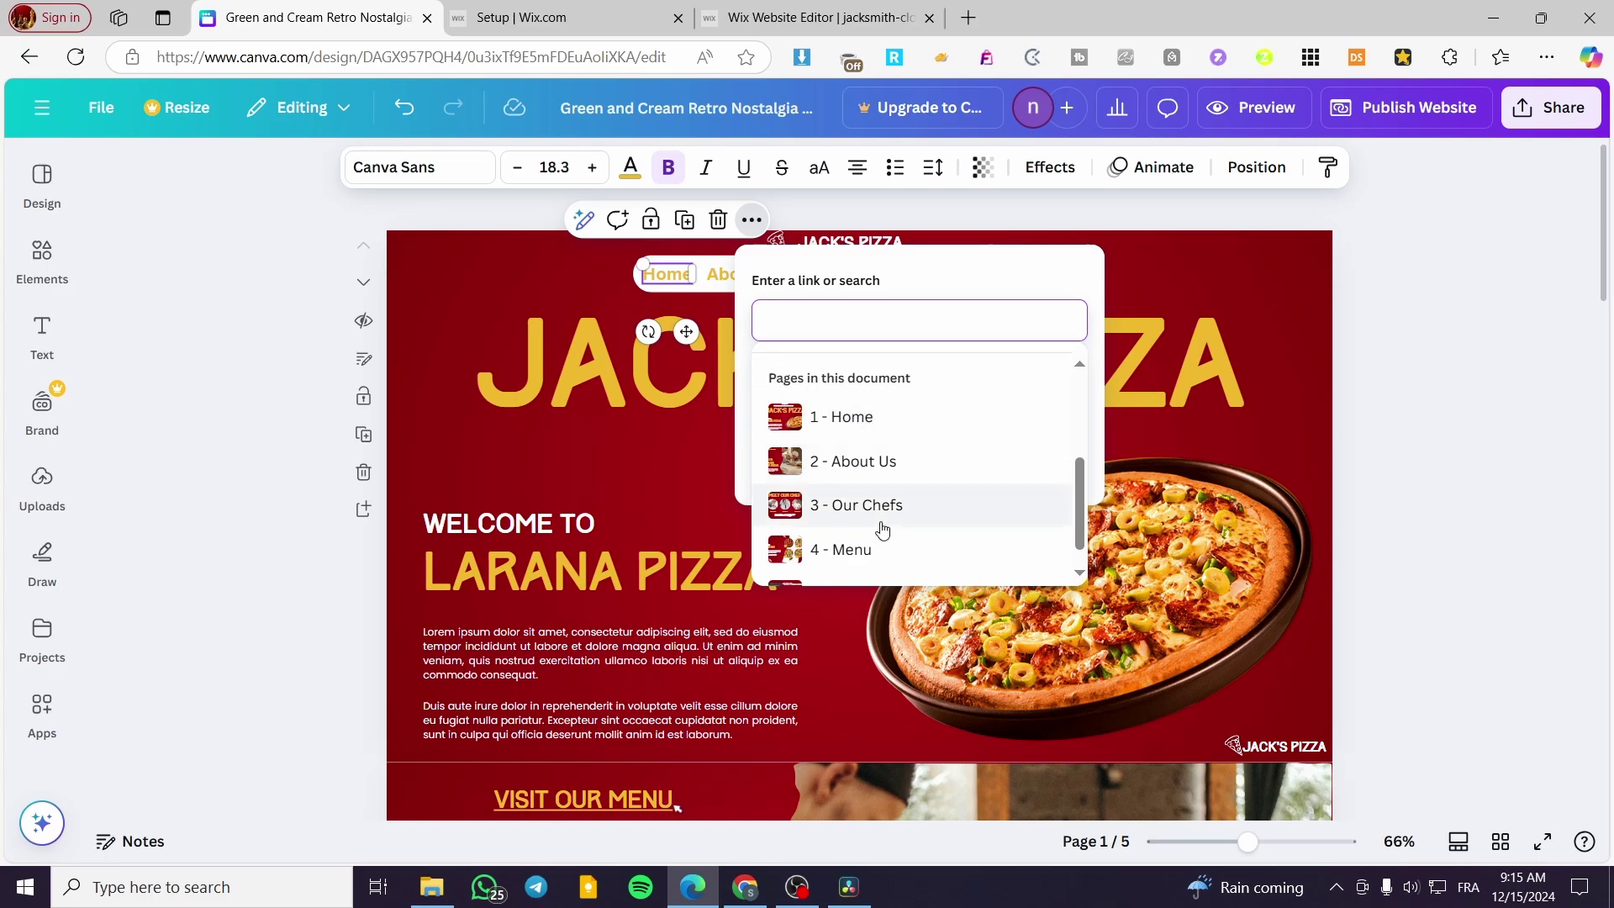
pyautogui.click(900, 425)
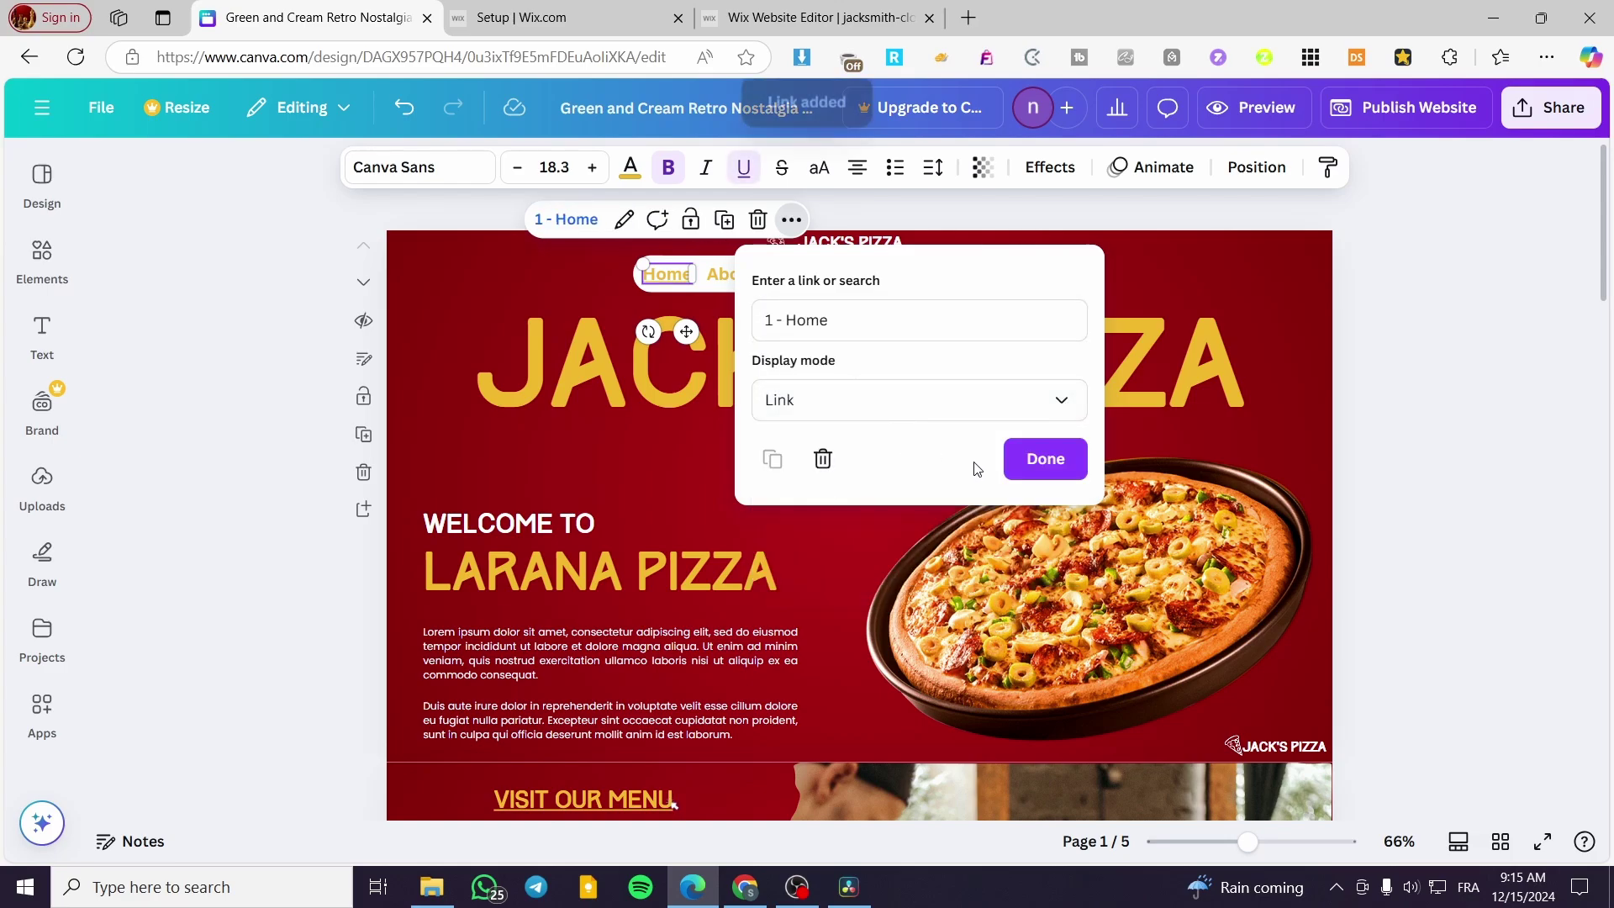
pyautogui.click(1046, 459)
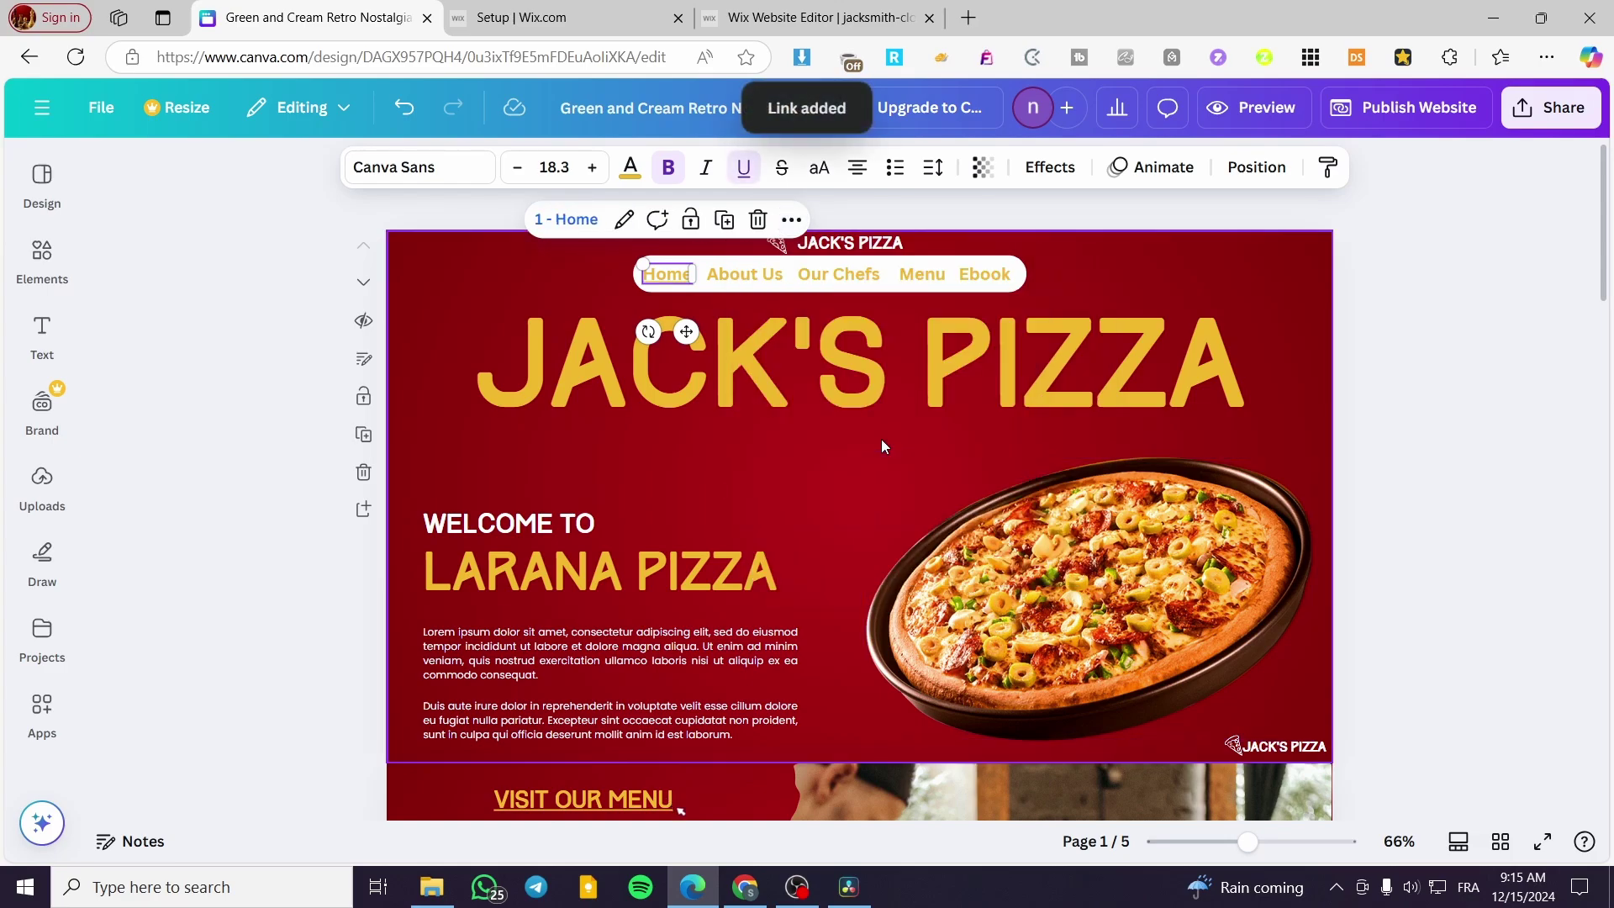
pyautogui.click(533, 273)
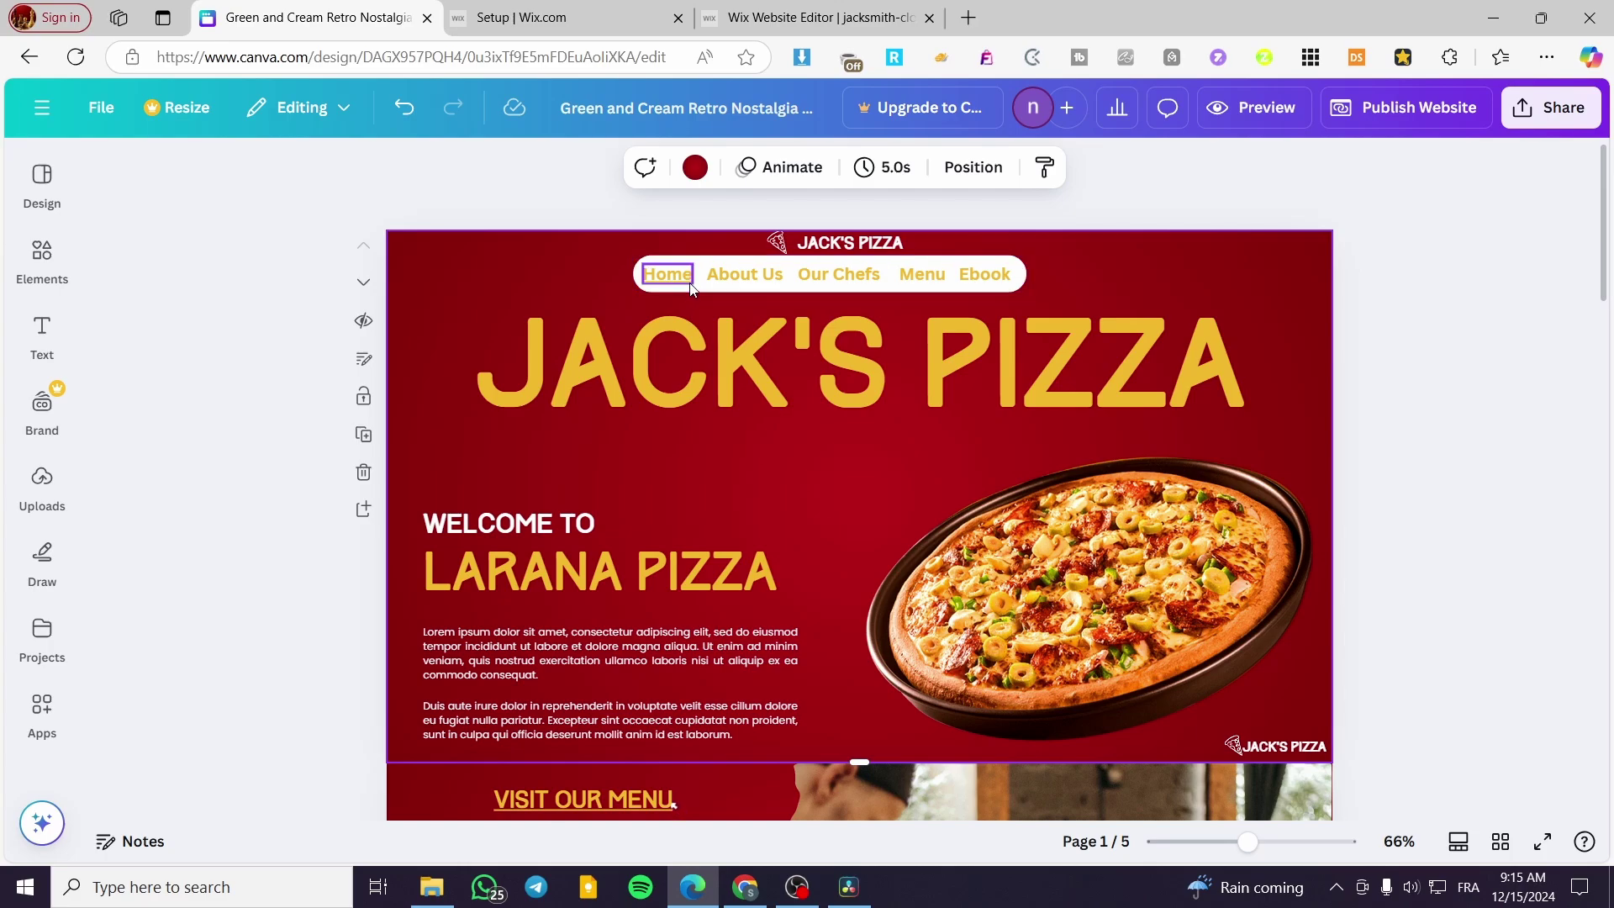
# Link the About Us text in the navigation bar to page 2, About Us.
pyautogui.click(754, 280)
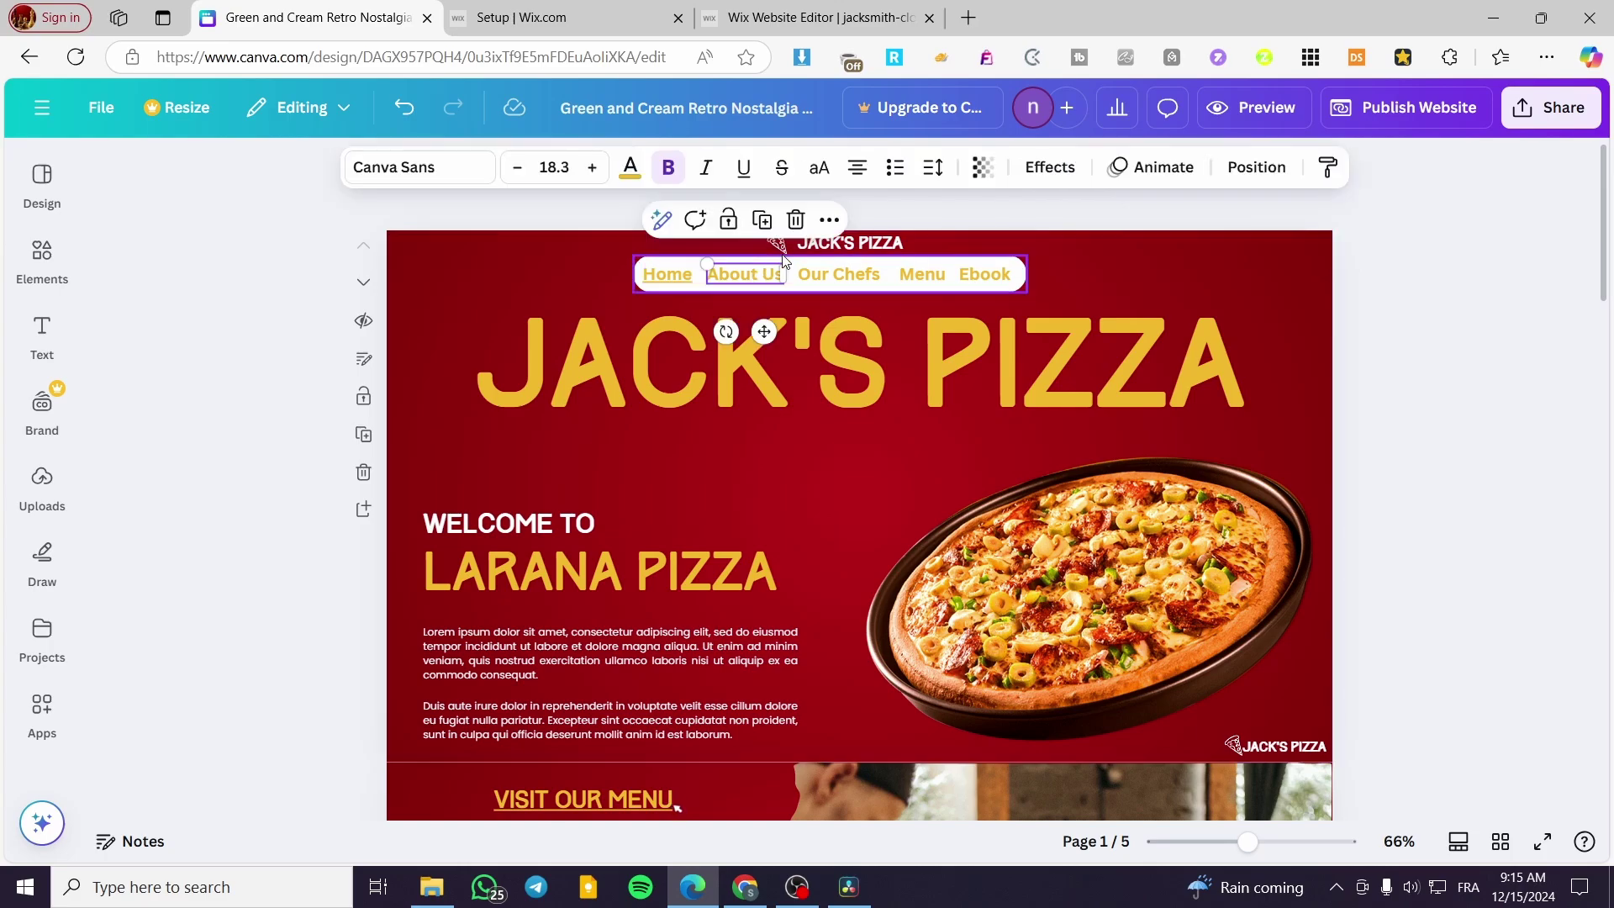
pyautogui.click(829, 221)
pyautogui.click(874, 644)
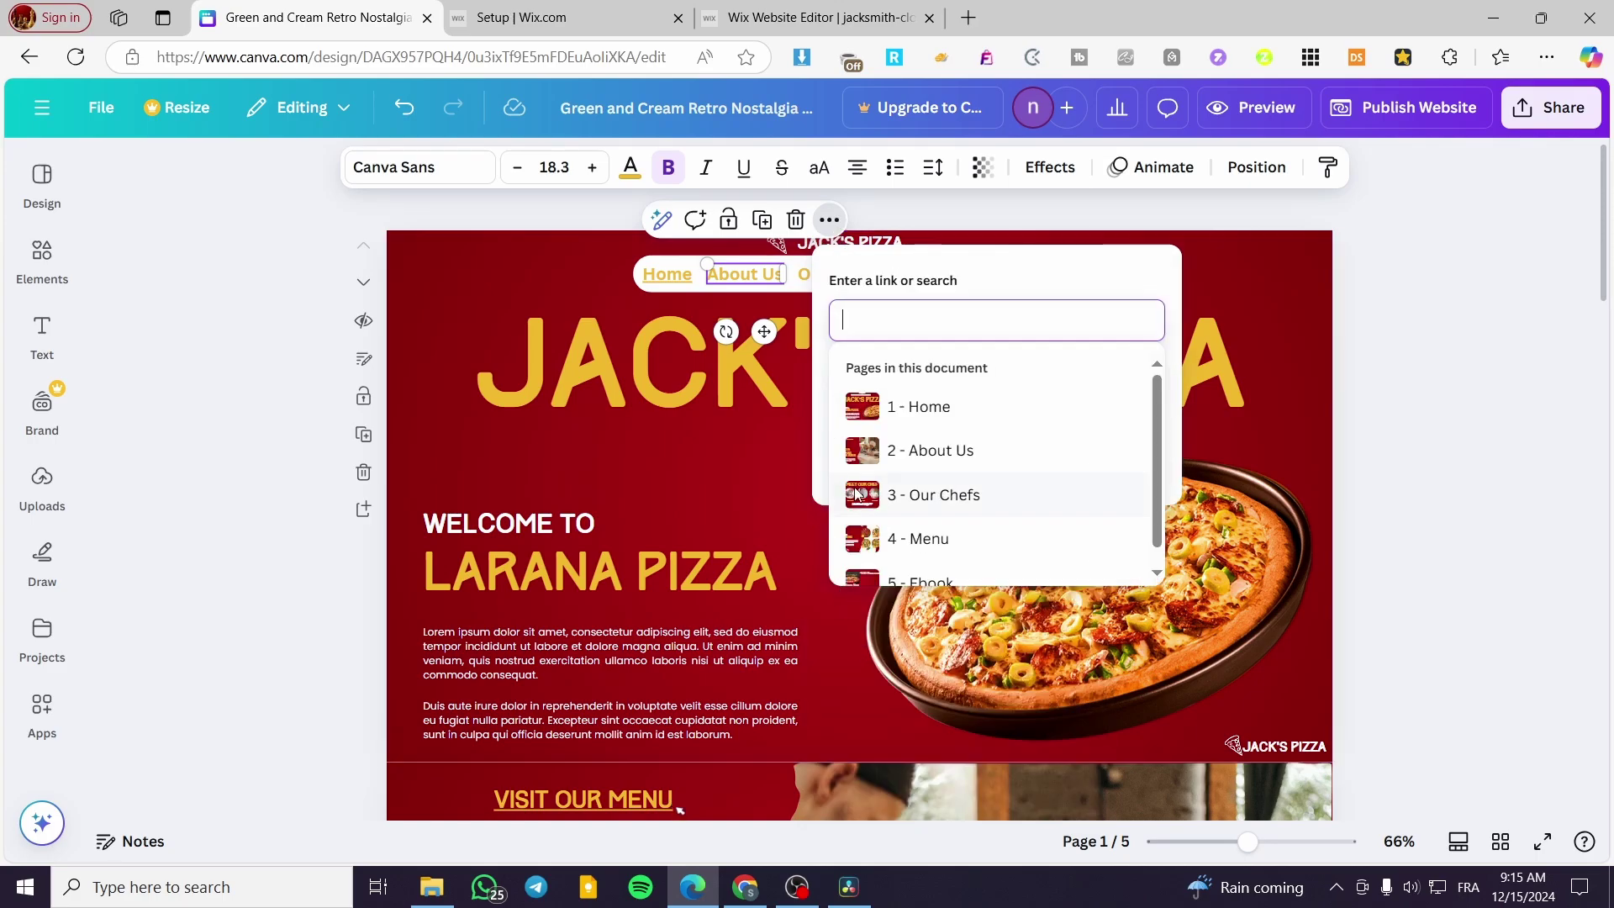
pyautogui.scroll(-2, 946, 458)
pyautogui.scroll(-1, 947, 455)
pyautogui.scroll(2, 928, 403)
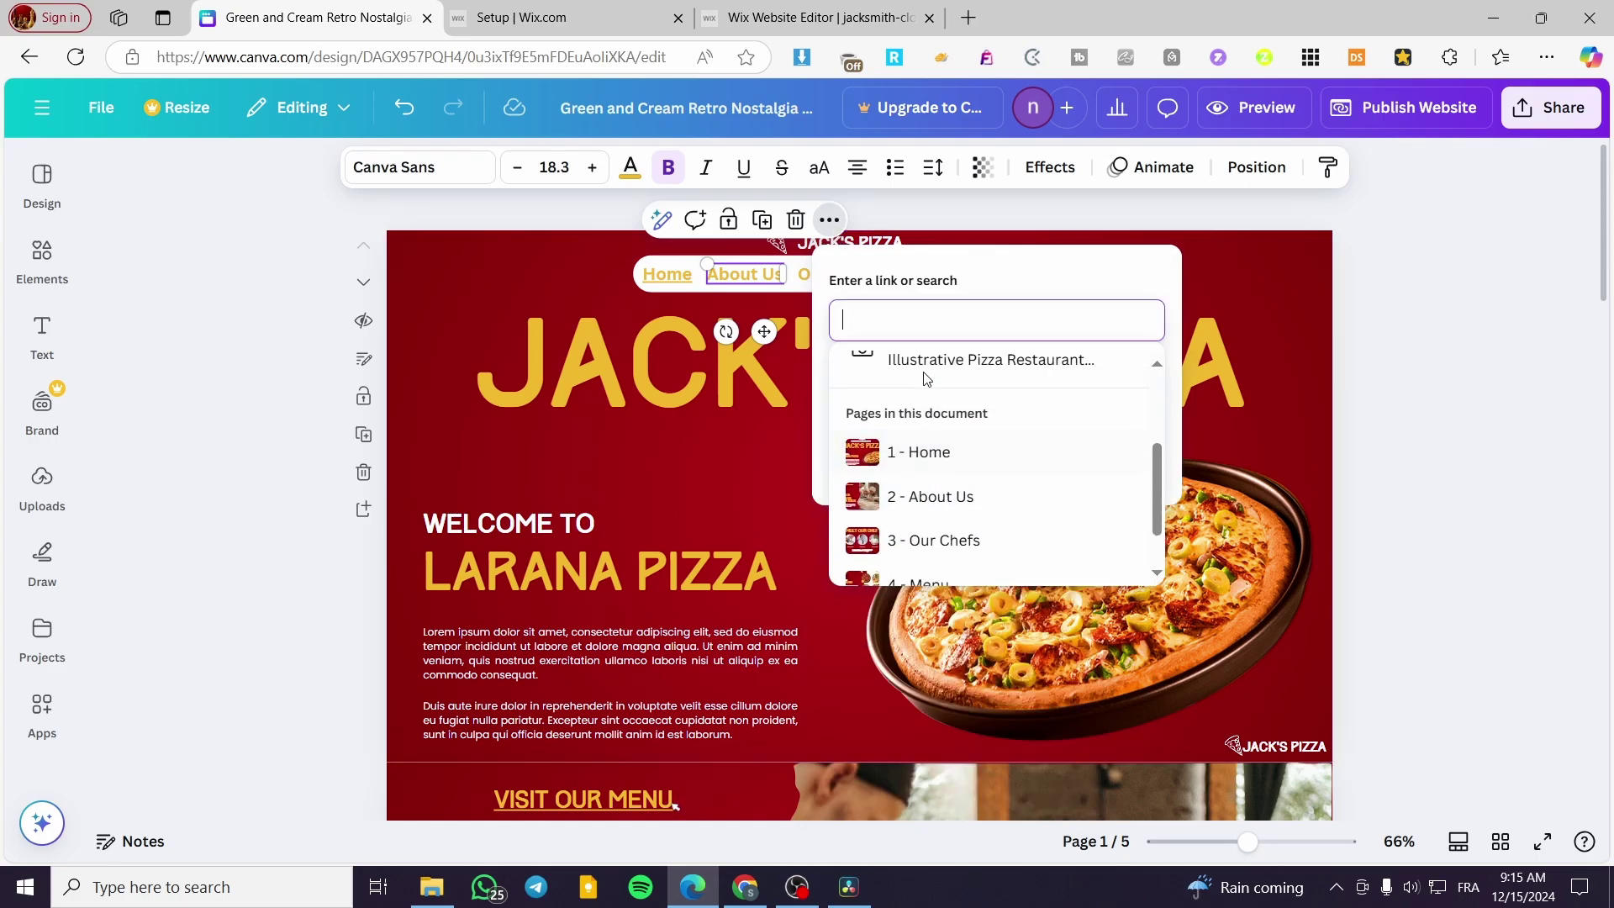
pyautogui.scroll(-2, 971, 457)
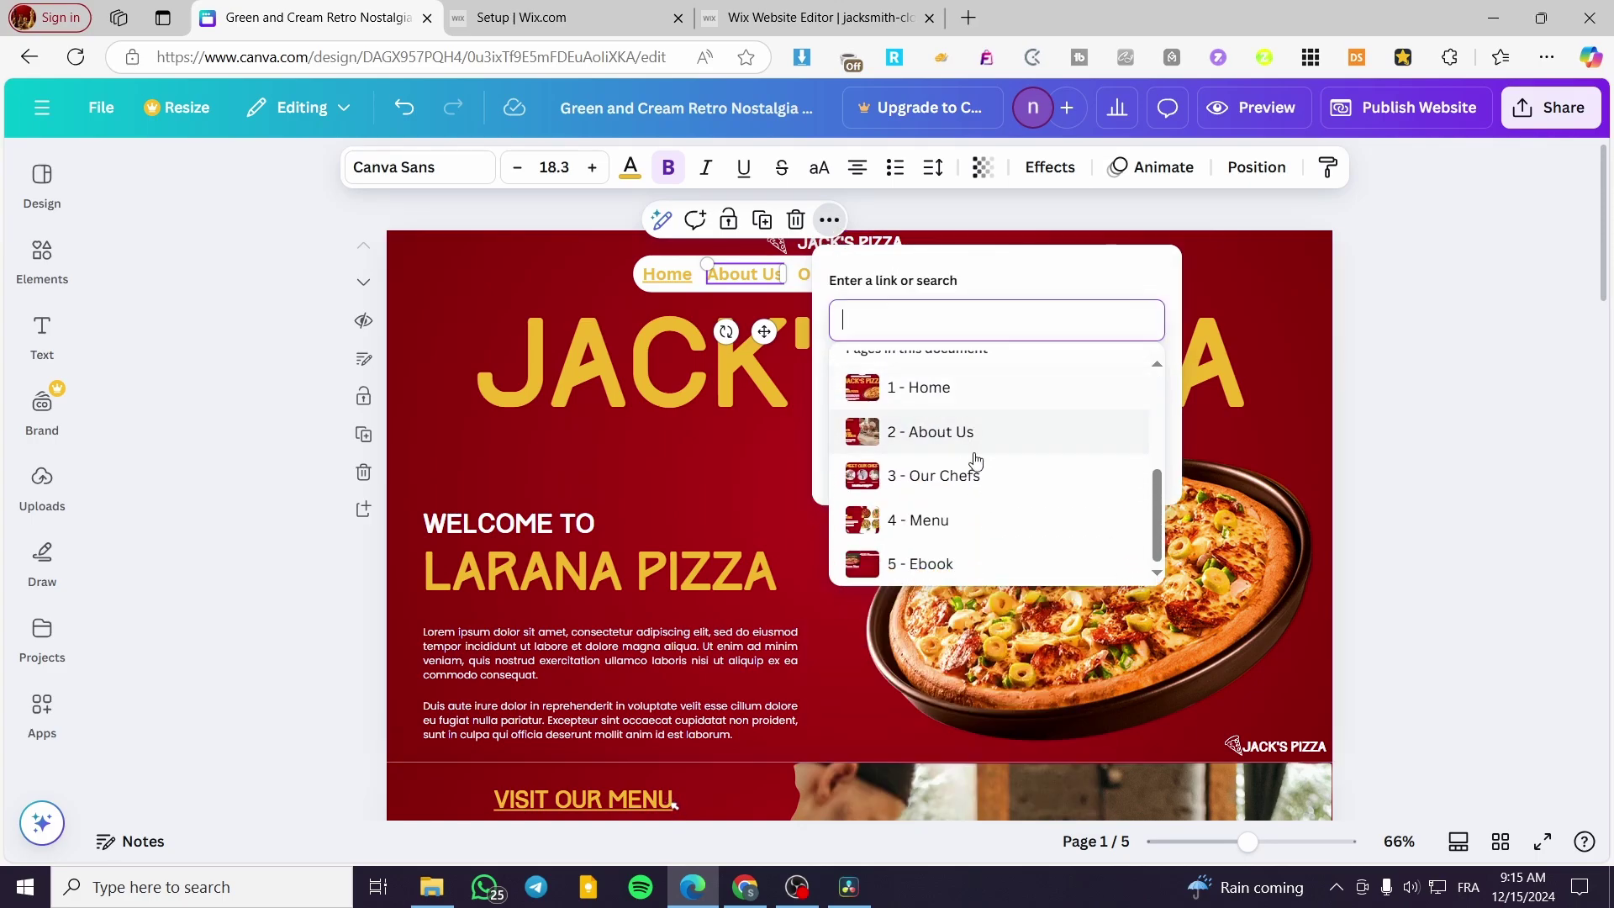
pyautogui.click(966, 439)
pyautogui.click(1123, 459)
pyautogui.doubleClick(838, 274)
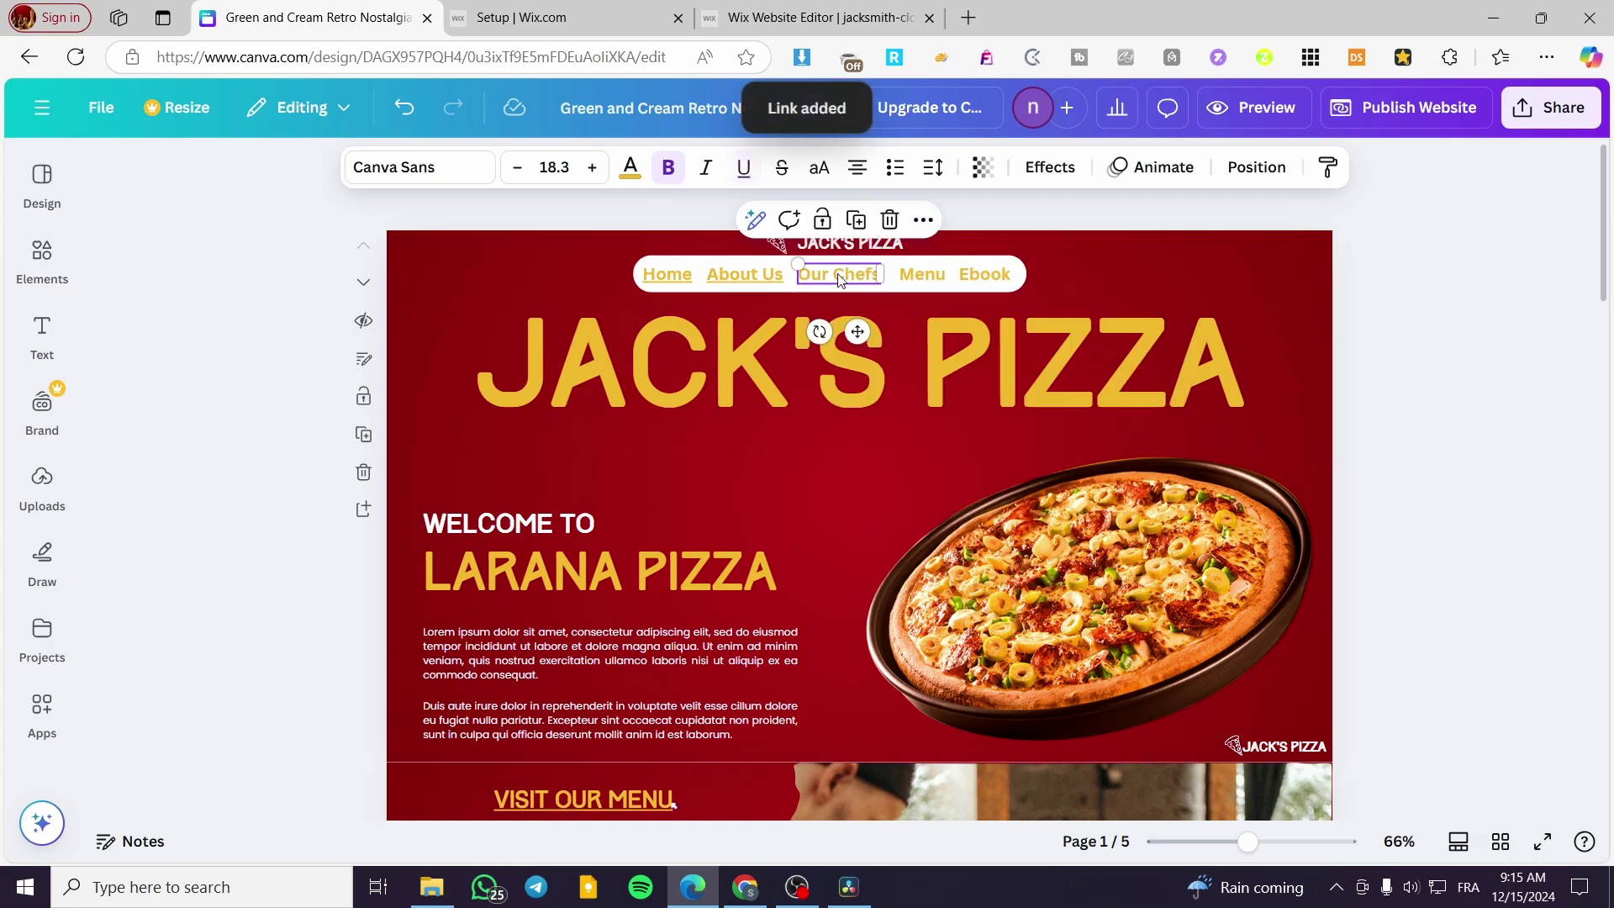
pyautogui.click(905, 226)
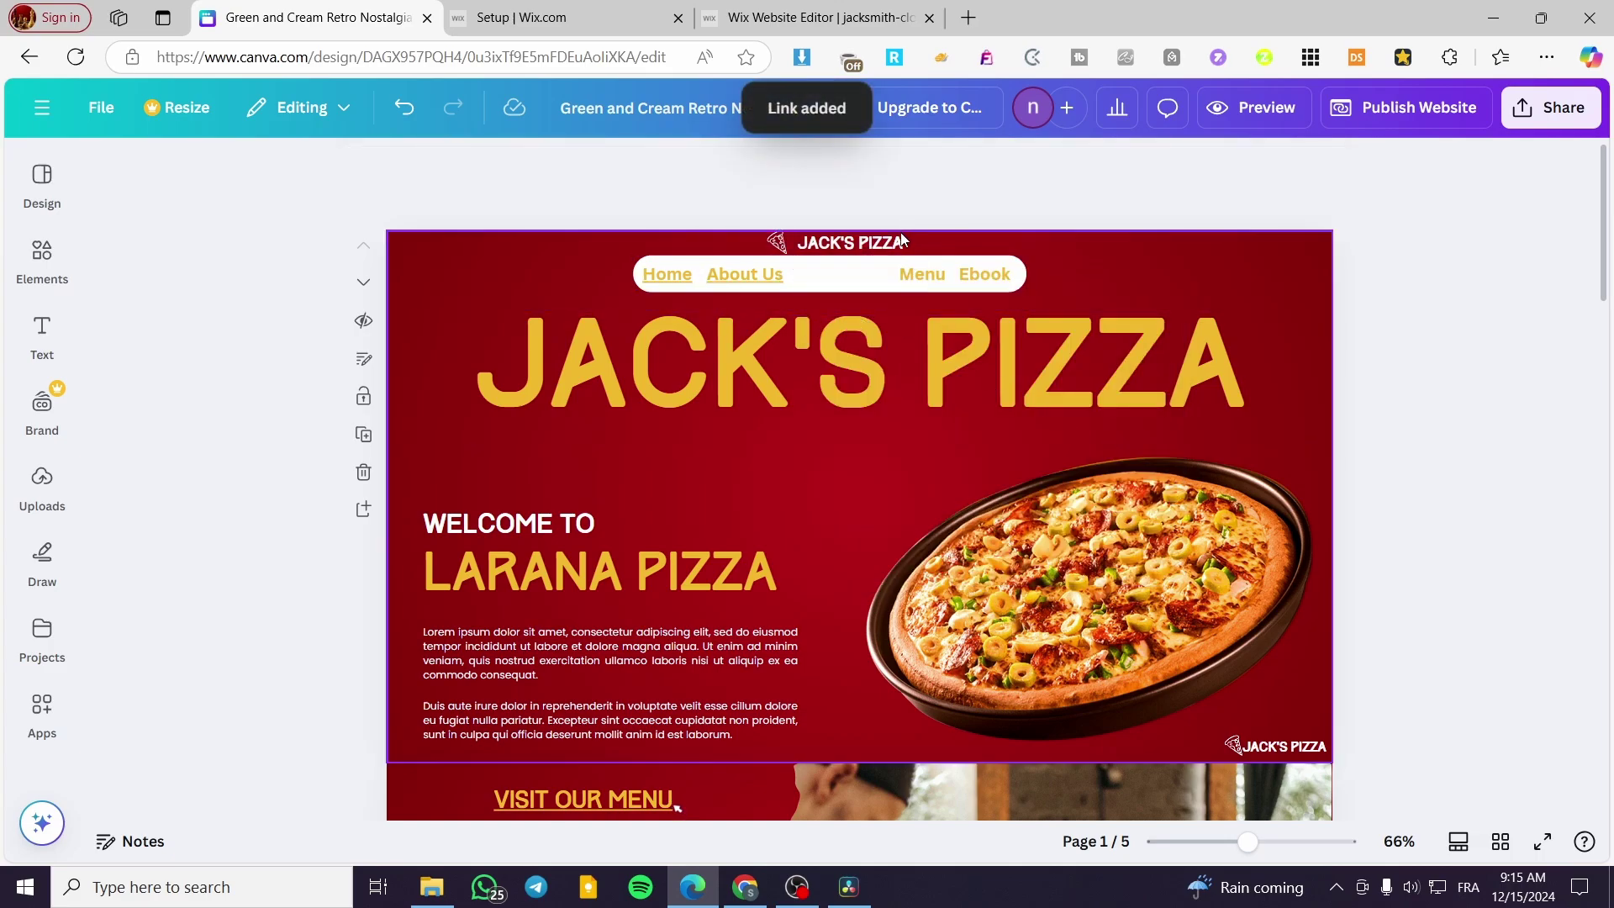
pyautogui.hotkey('ctrl', 'z')
pyautogui.click(923, 222)
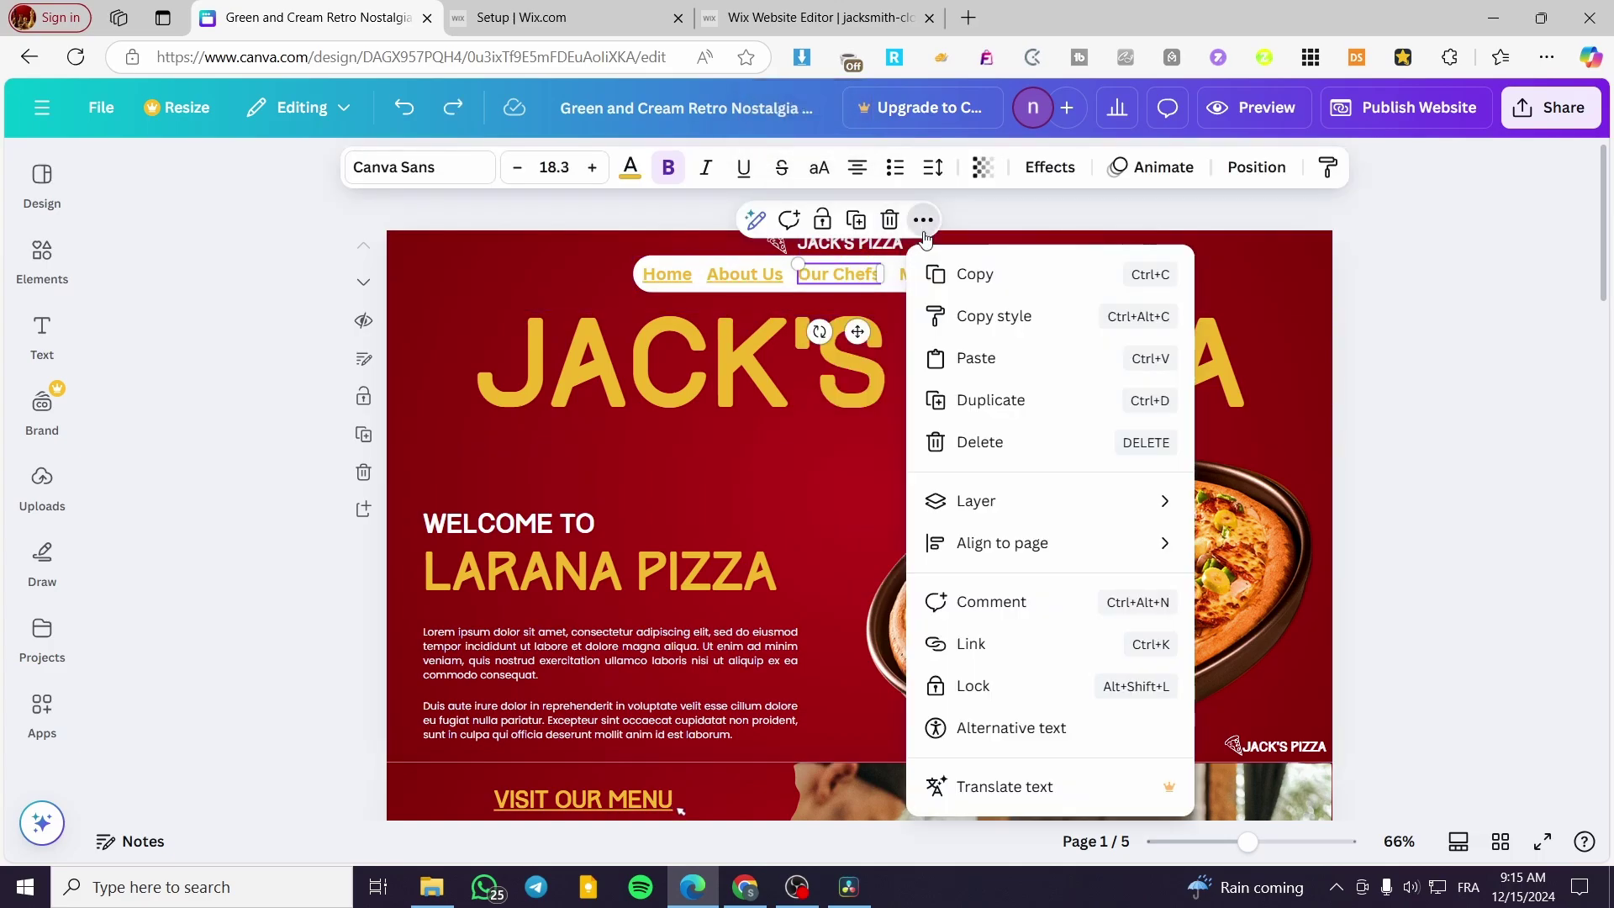
pyautogui.click(1009, 655)
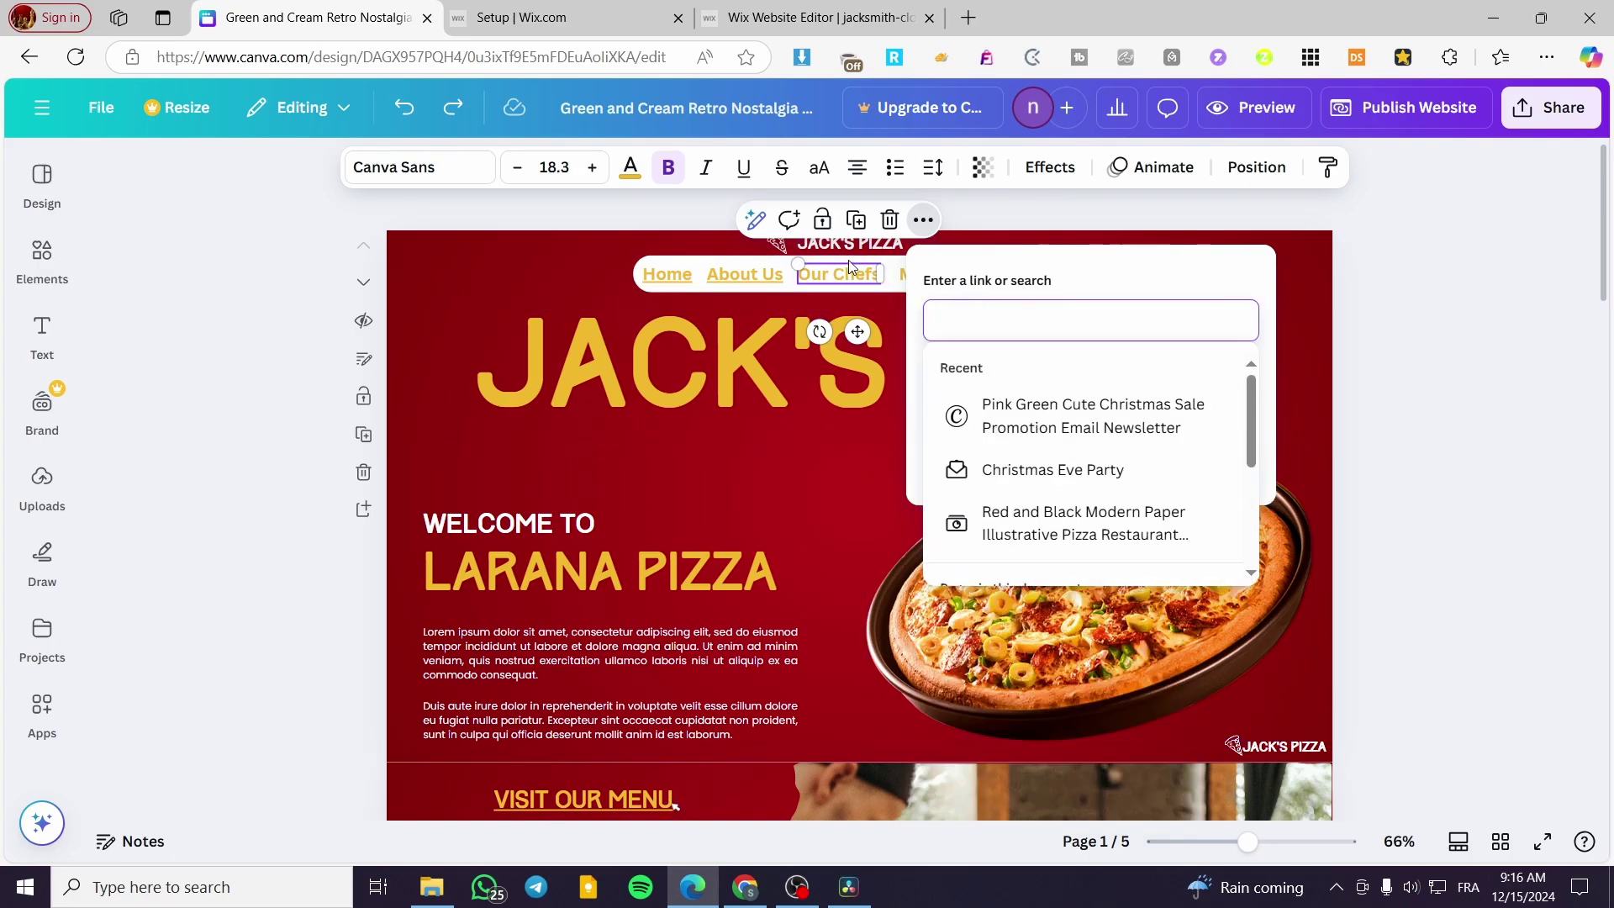
pyautogui.scroll(-5, 1104, 378)
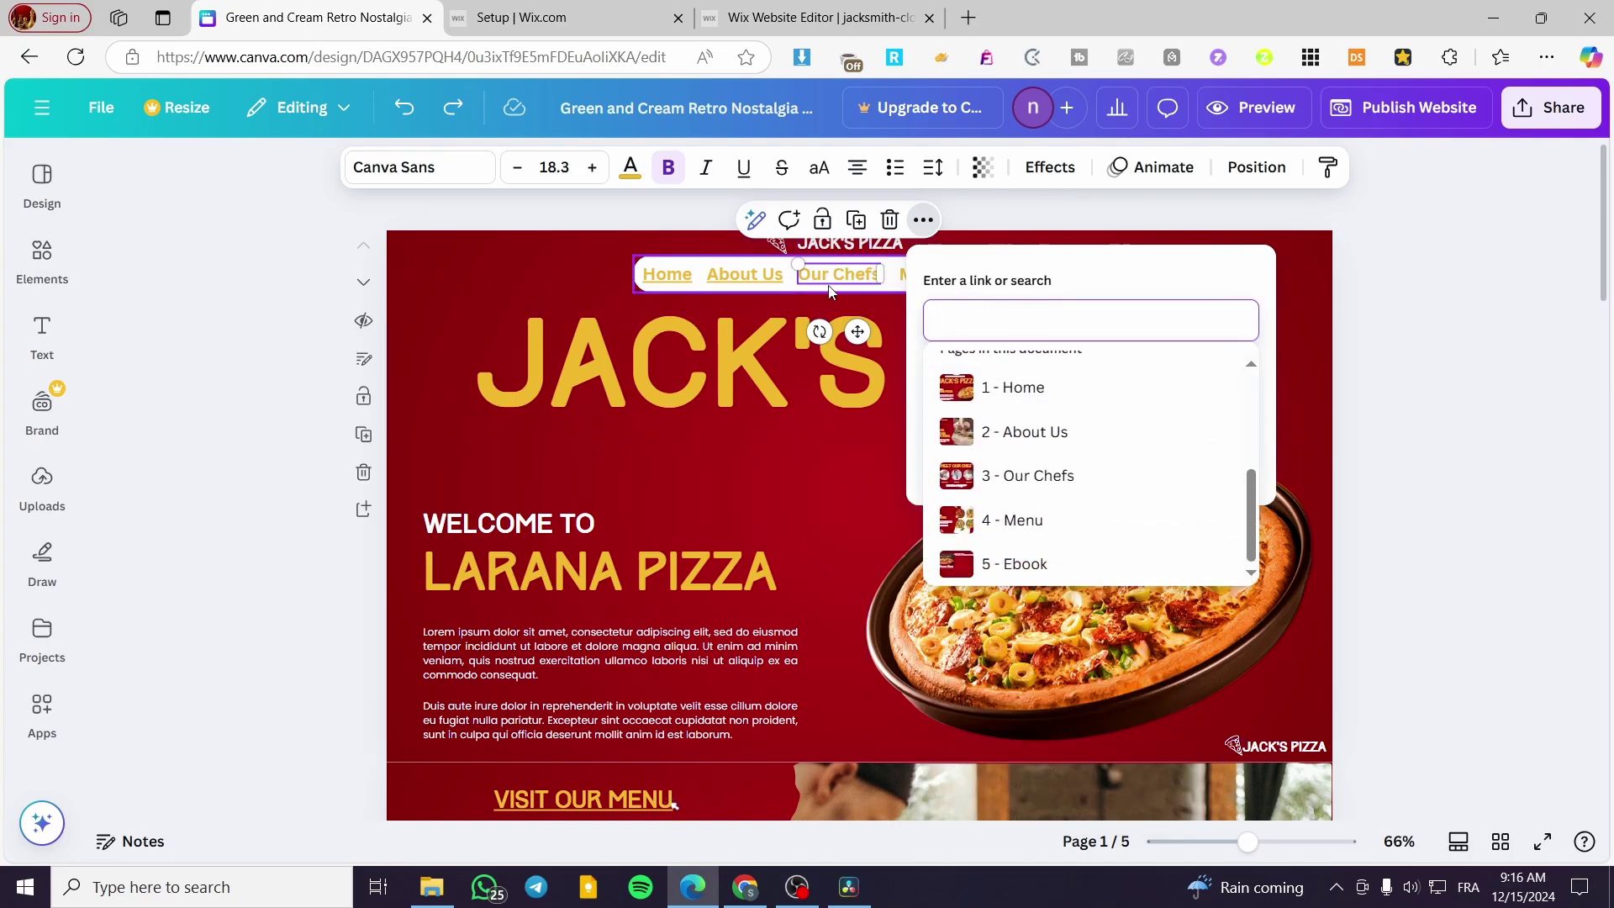
pyautogui.click(866, 278)
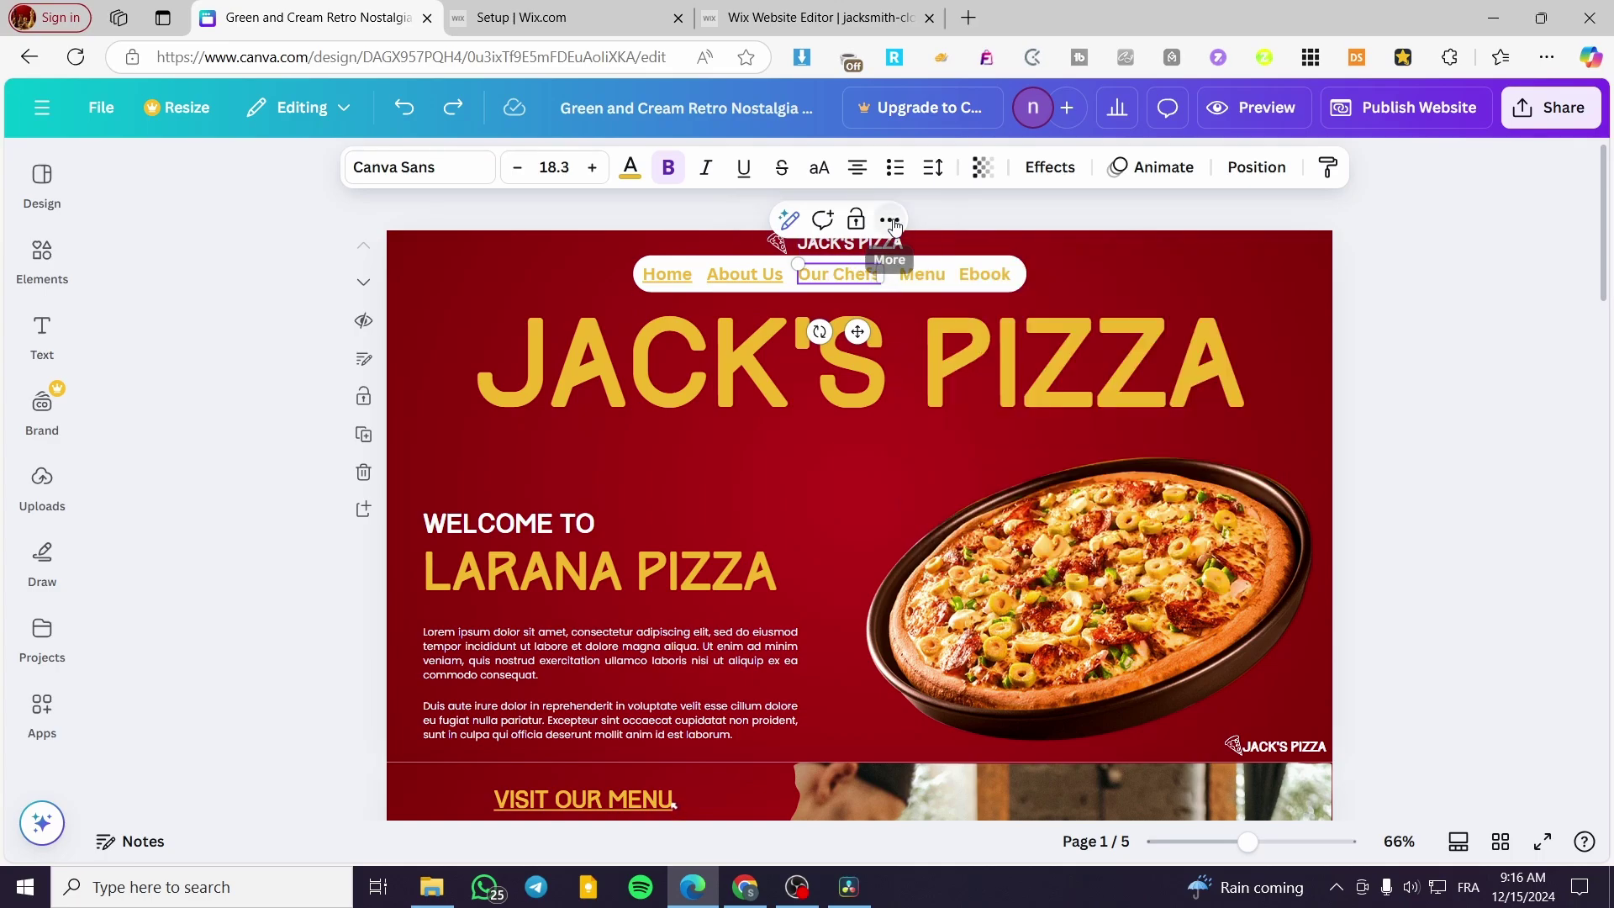
# Try to link the Our Chefs navigation text to the document's third page, Our Chefs.
pyautogui.click(891, 222)
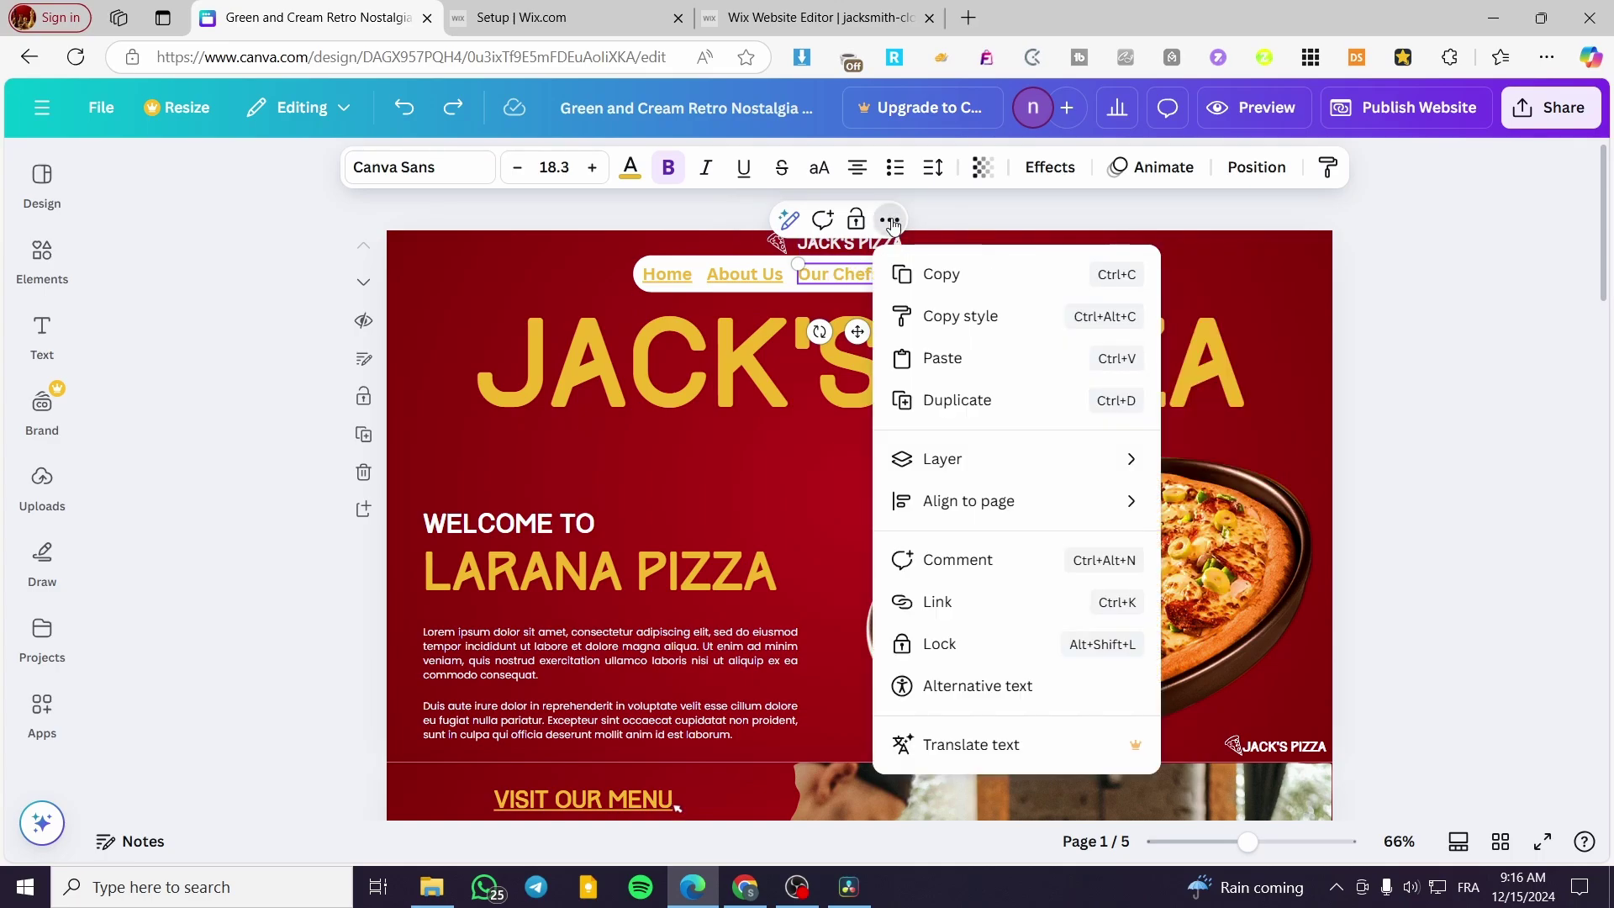
pyautogui.click(967, 601)
pyautogui.scroll(-2, 1047, 450)
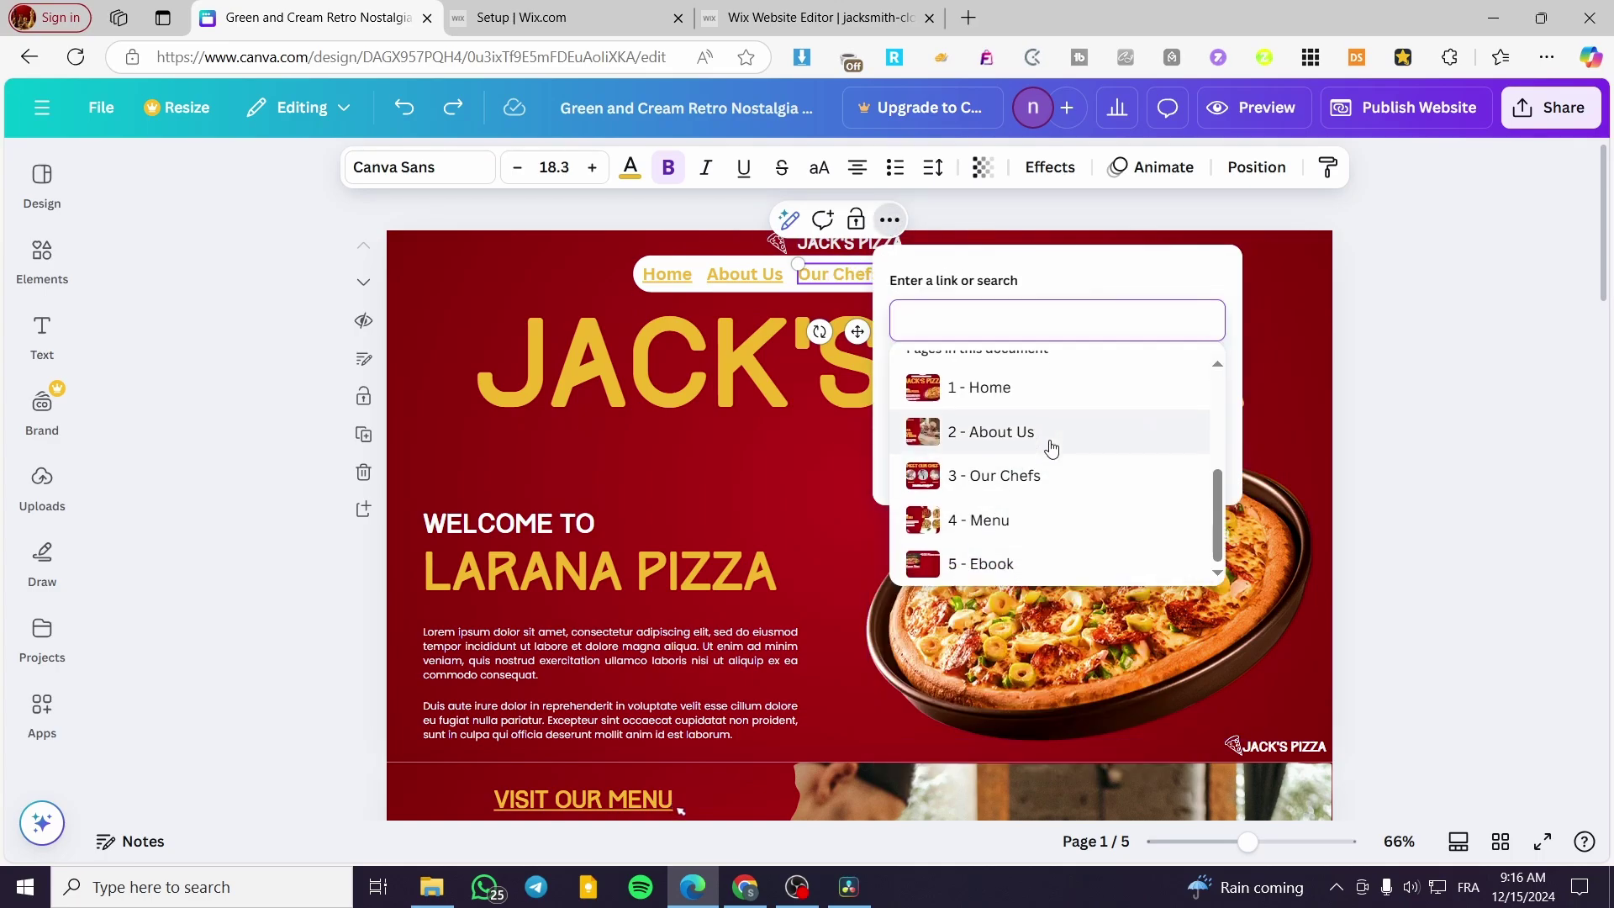
pyautogui.click(1042, 477)
pyautogui.click(1179, 458)
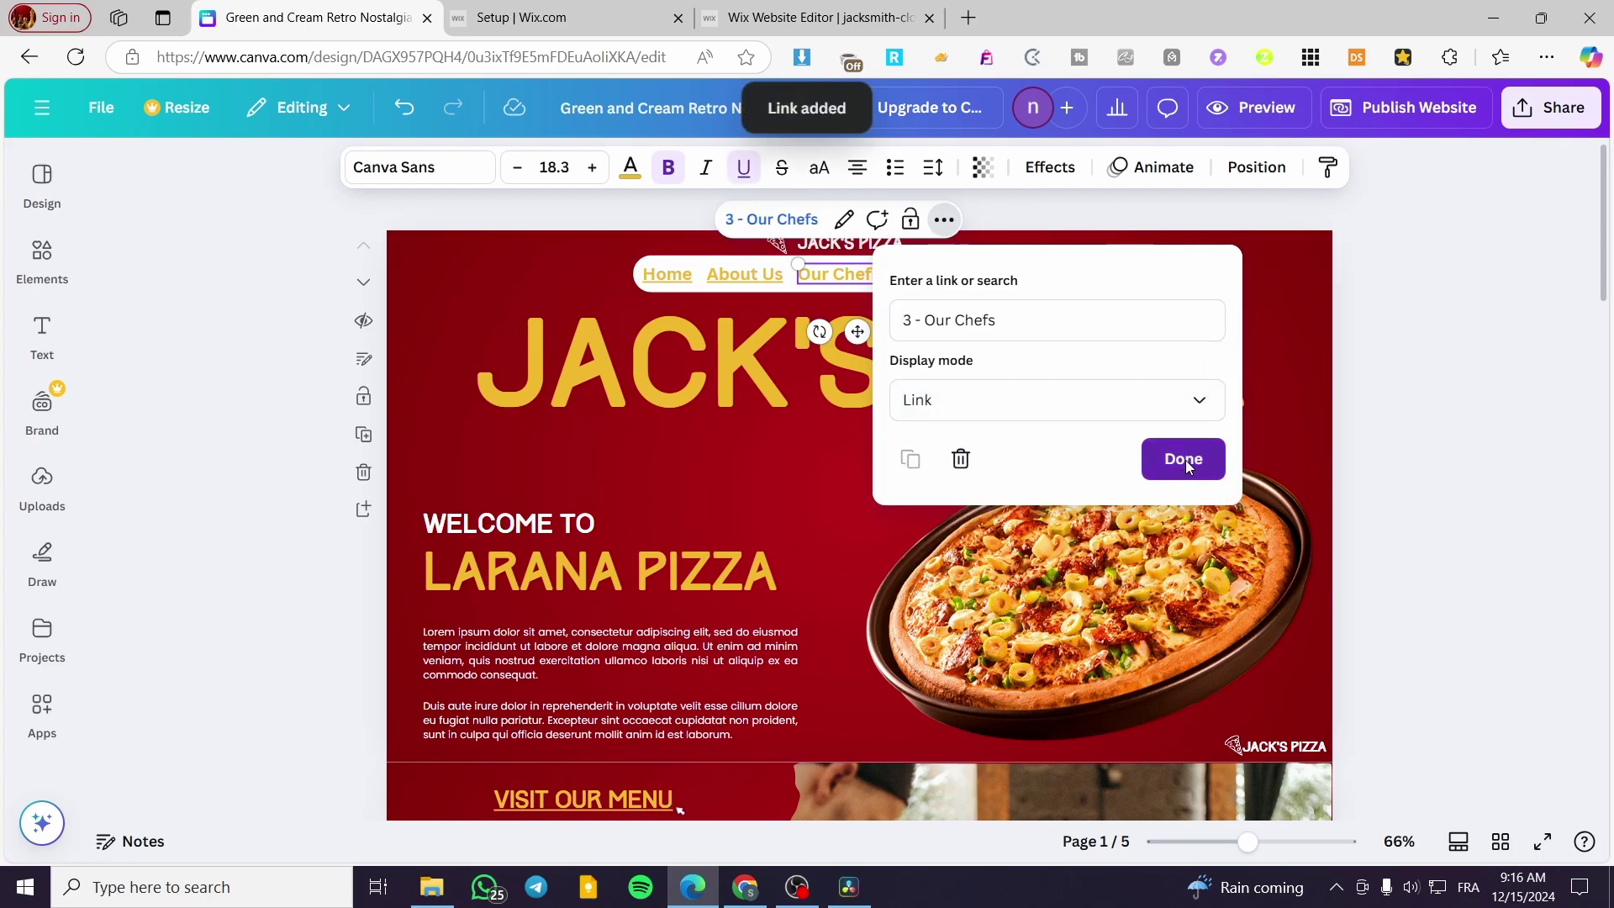
pyautogui.click(1495, 454)
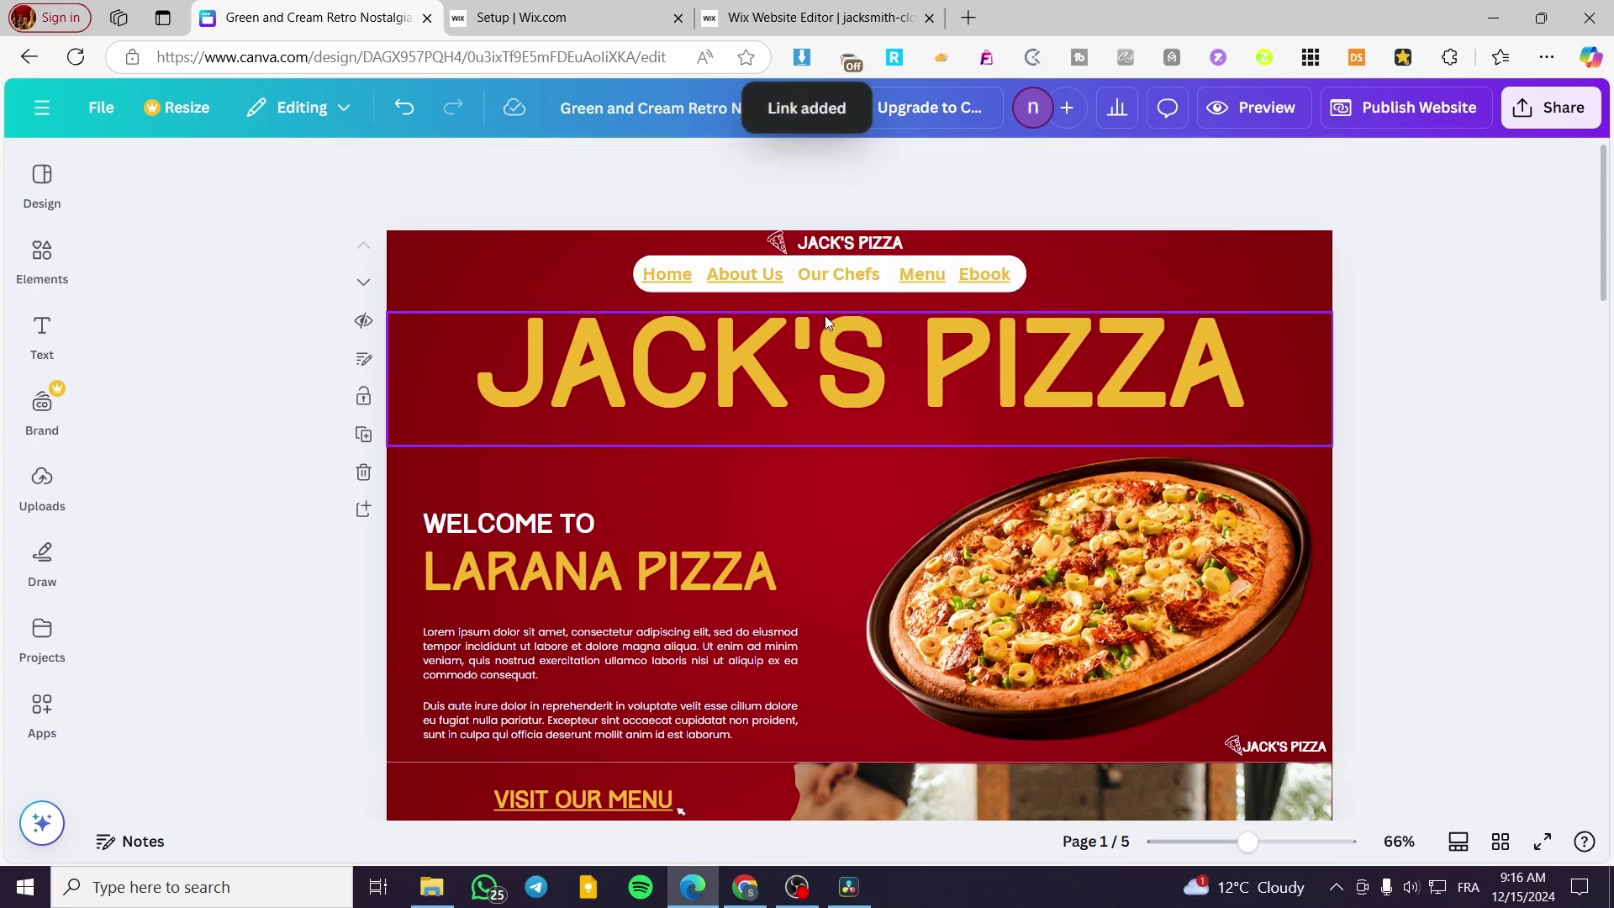
# Link the Our Chefs text in the navigation bar to page 3, Our Chefs.
pyautogui.click(834, 284)
pyautogui.click(923, 221)
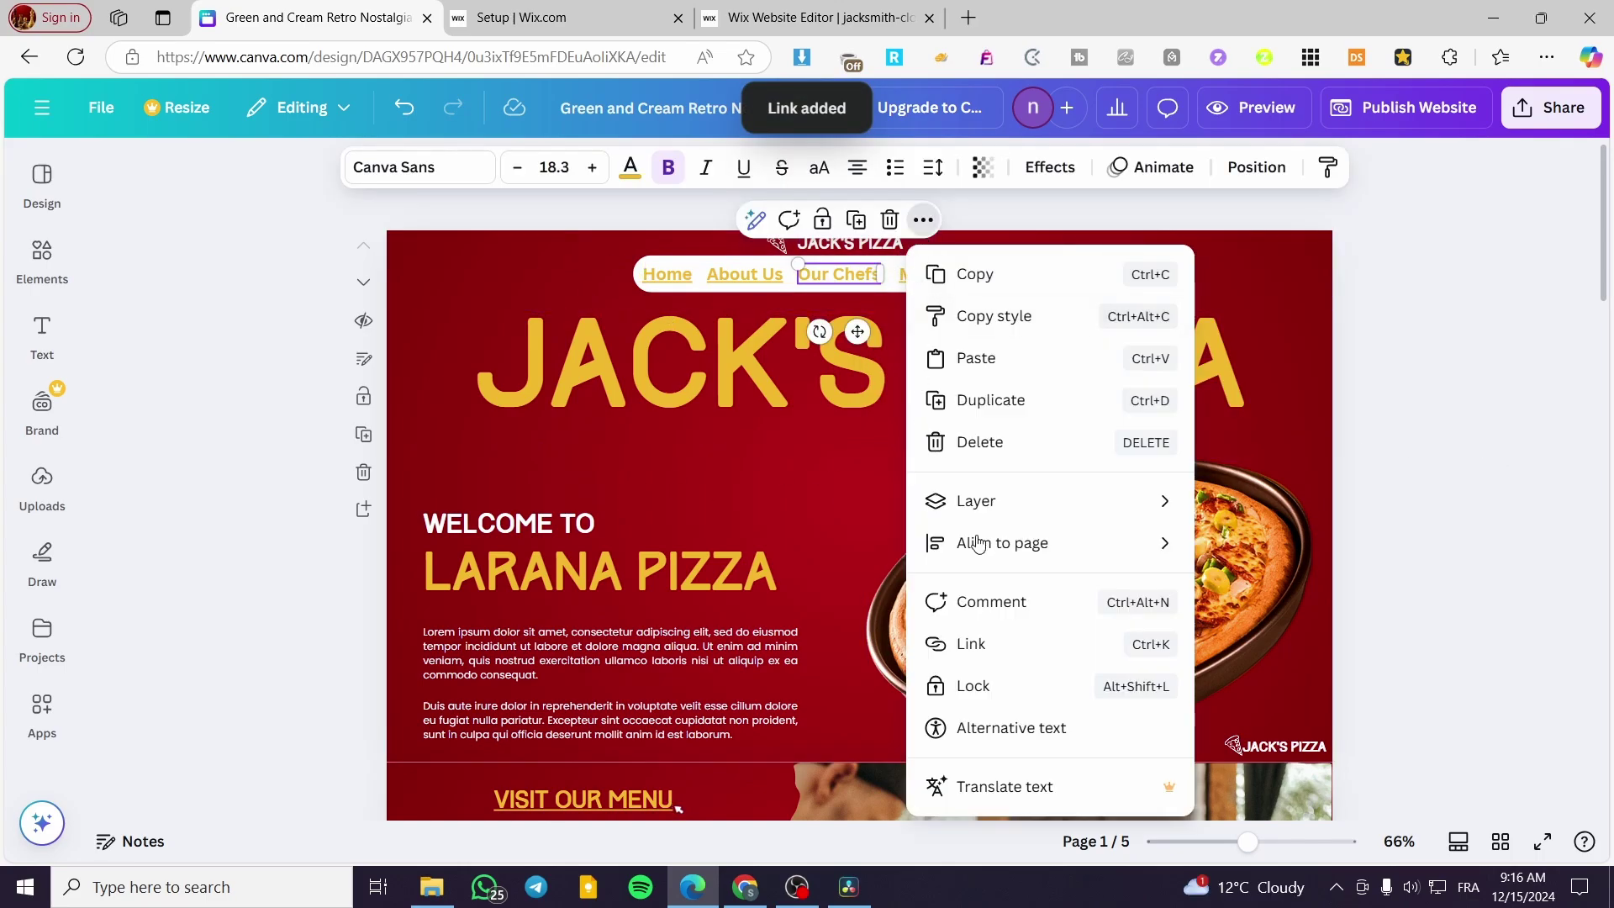
pyautogui.click(1000, 647)
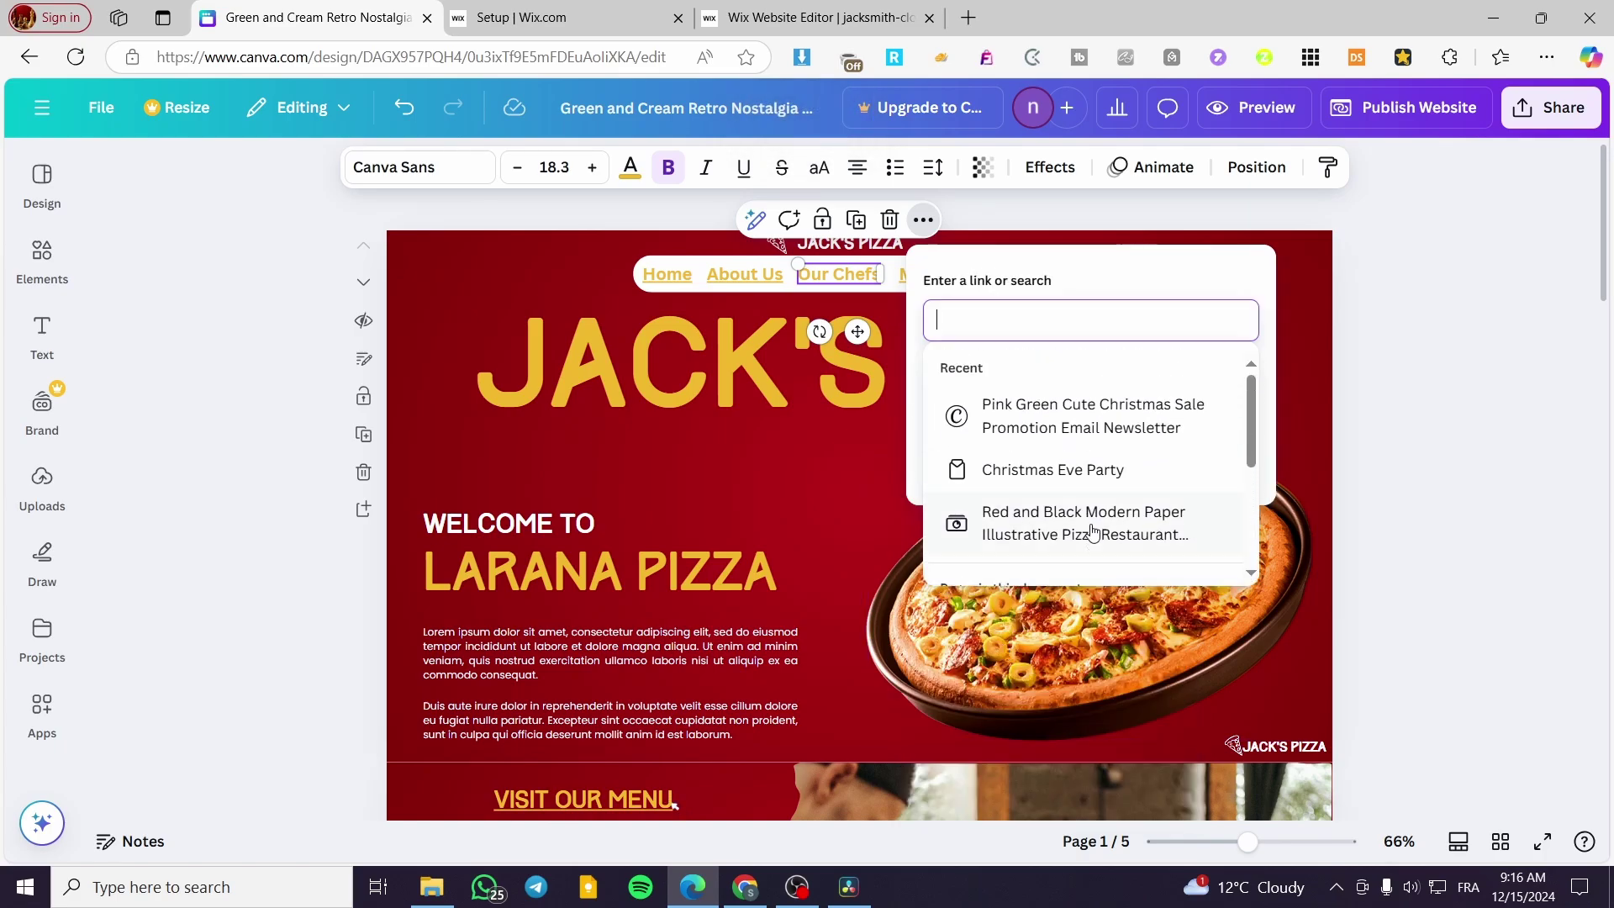
pyautogui.scroll(-5, 1085, 513)
pyautogui.click(1043, 472)
pyautogui.click(1226, 472)
pyautogui.click(1403, 447)
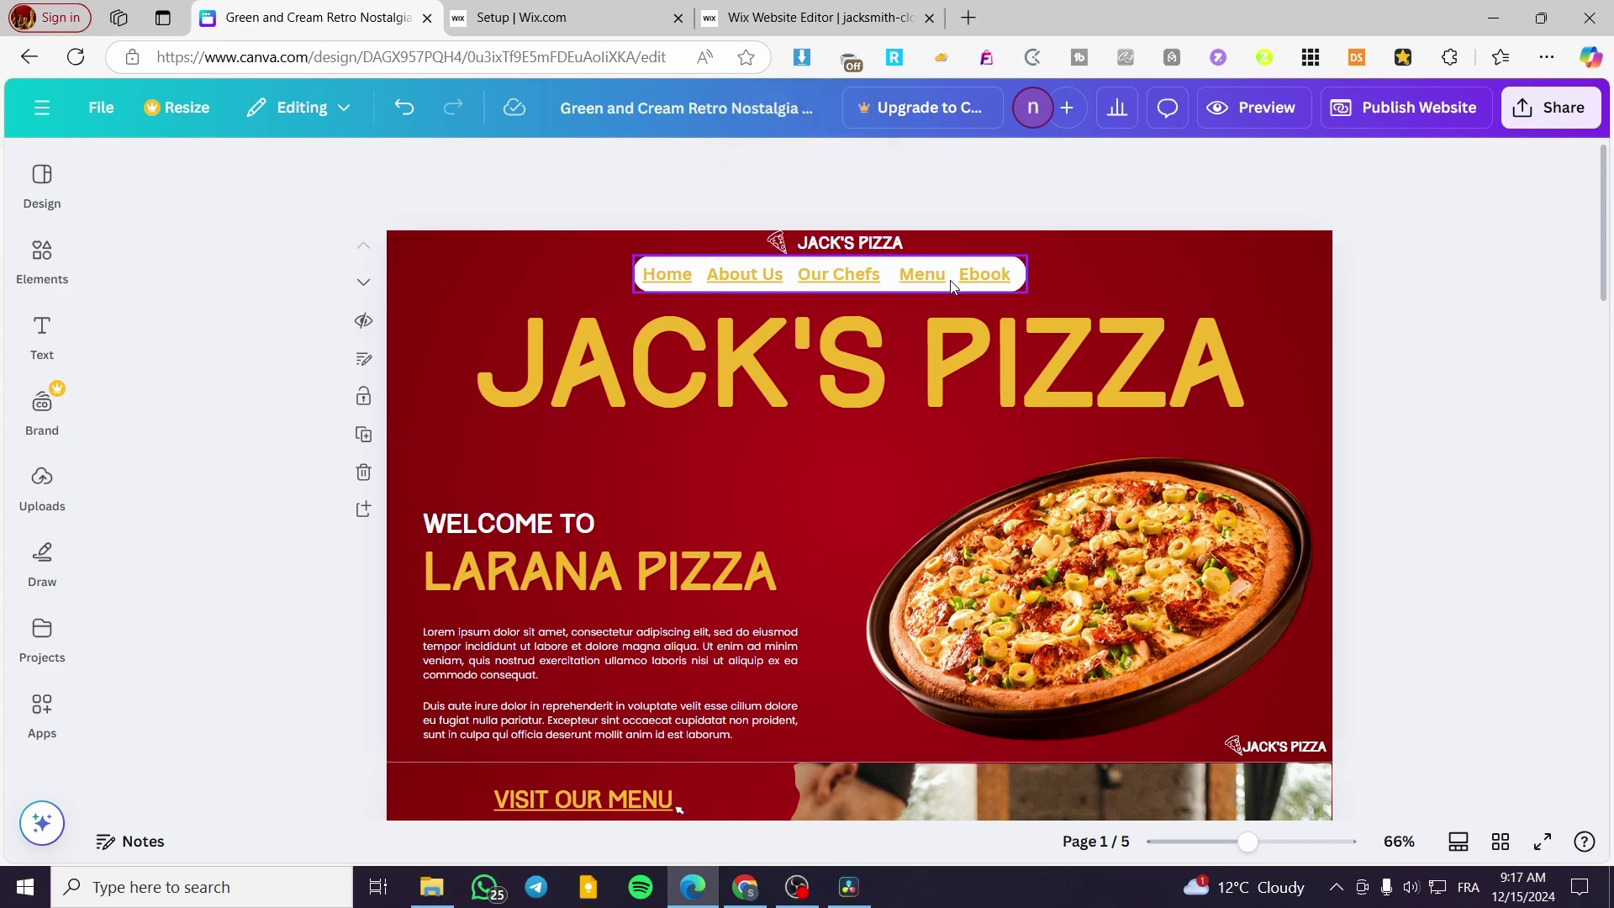
# Insert the outlined pizza slice graphic on page 1 and shrink it to a tiny icon.
pyautogui.click(56, 277)
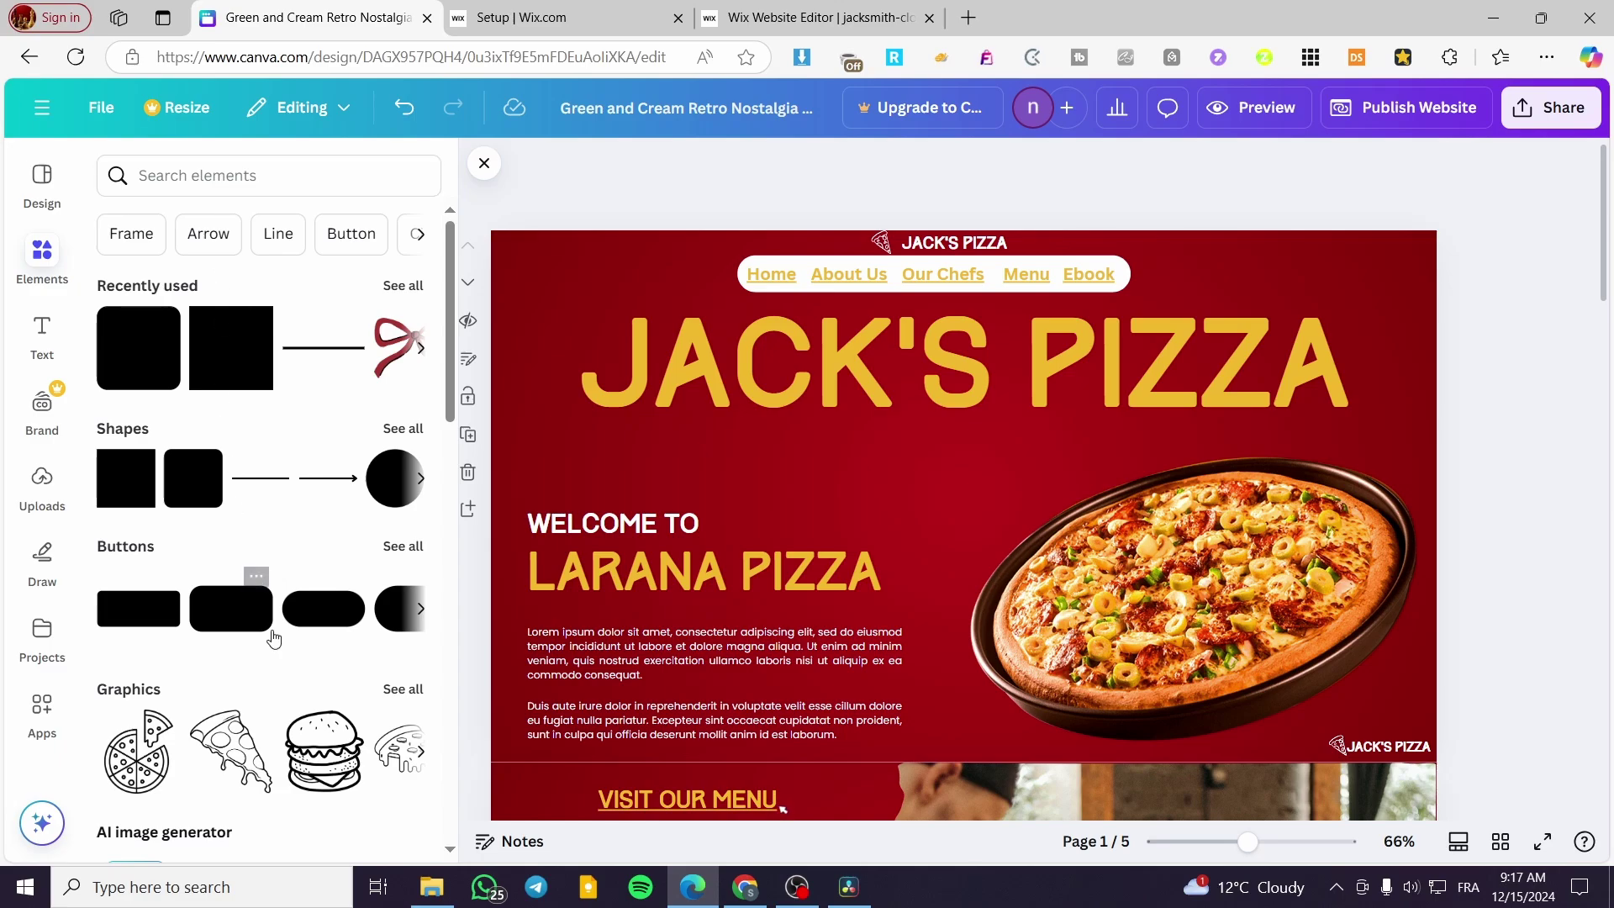
pyautogui.scroll(-1, 242, 725)
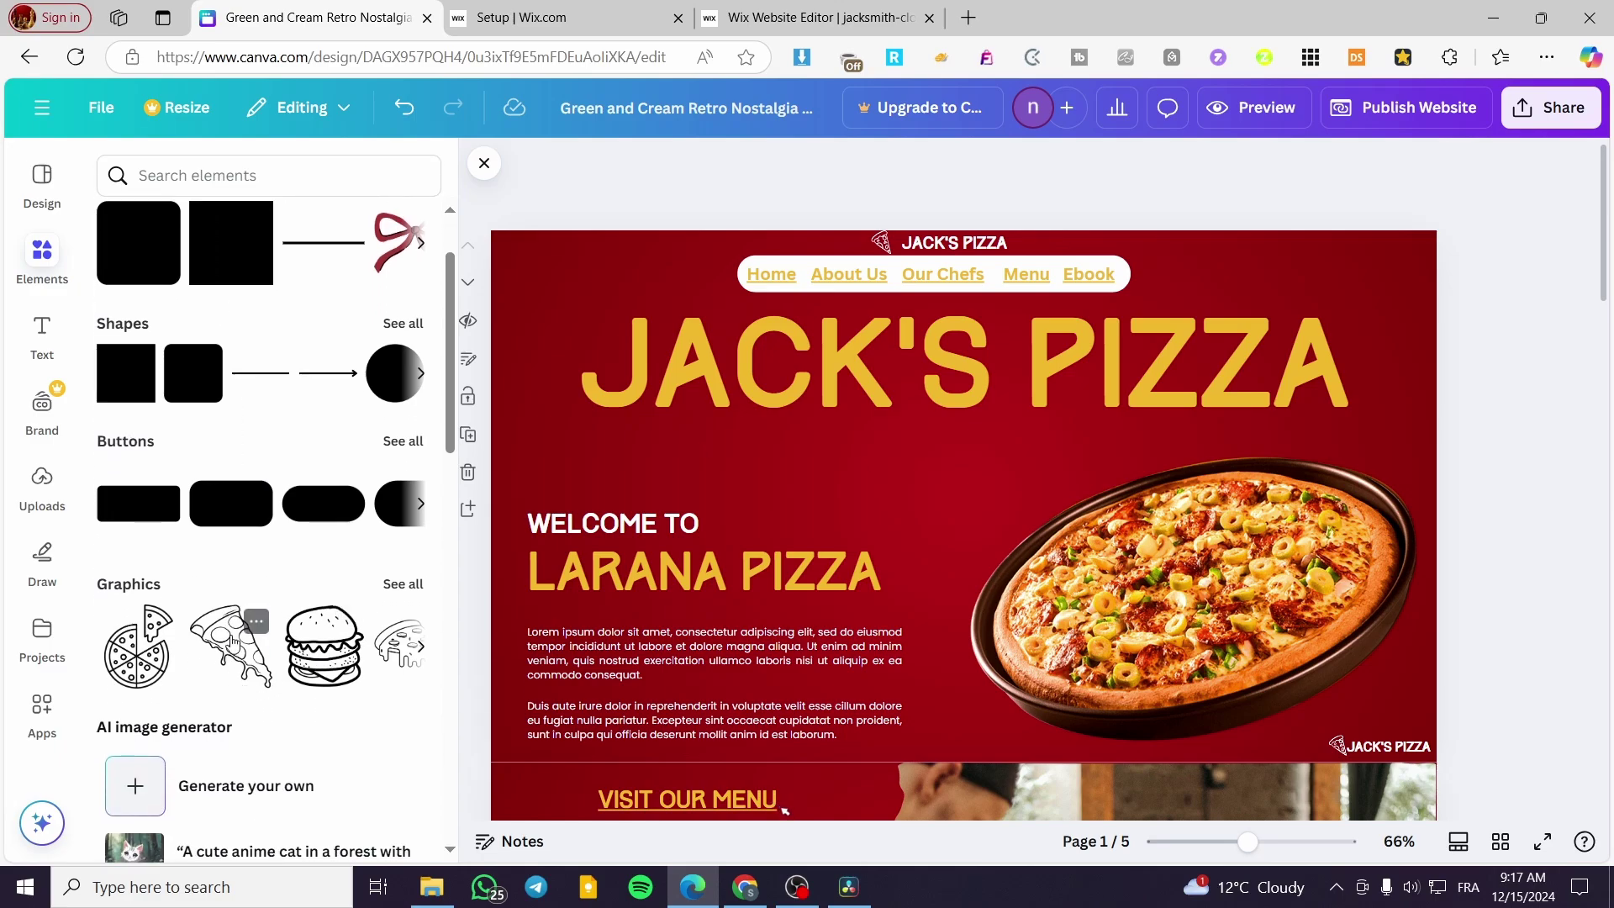
pyautogui.click(228, 662)
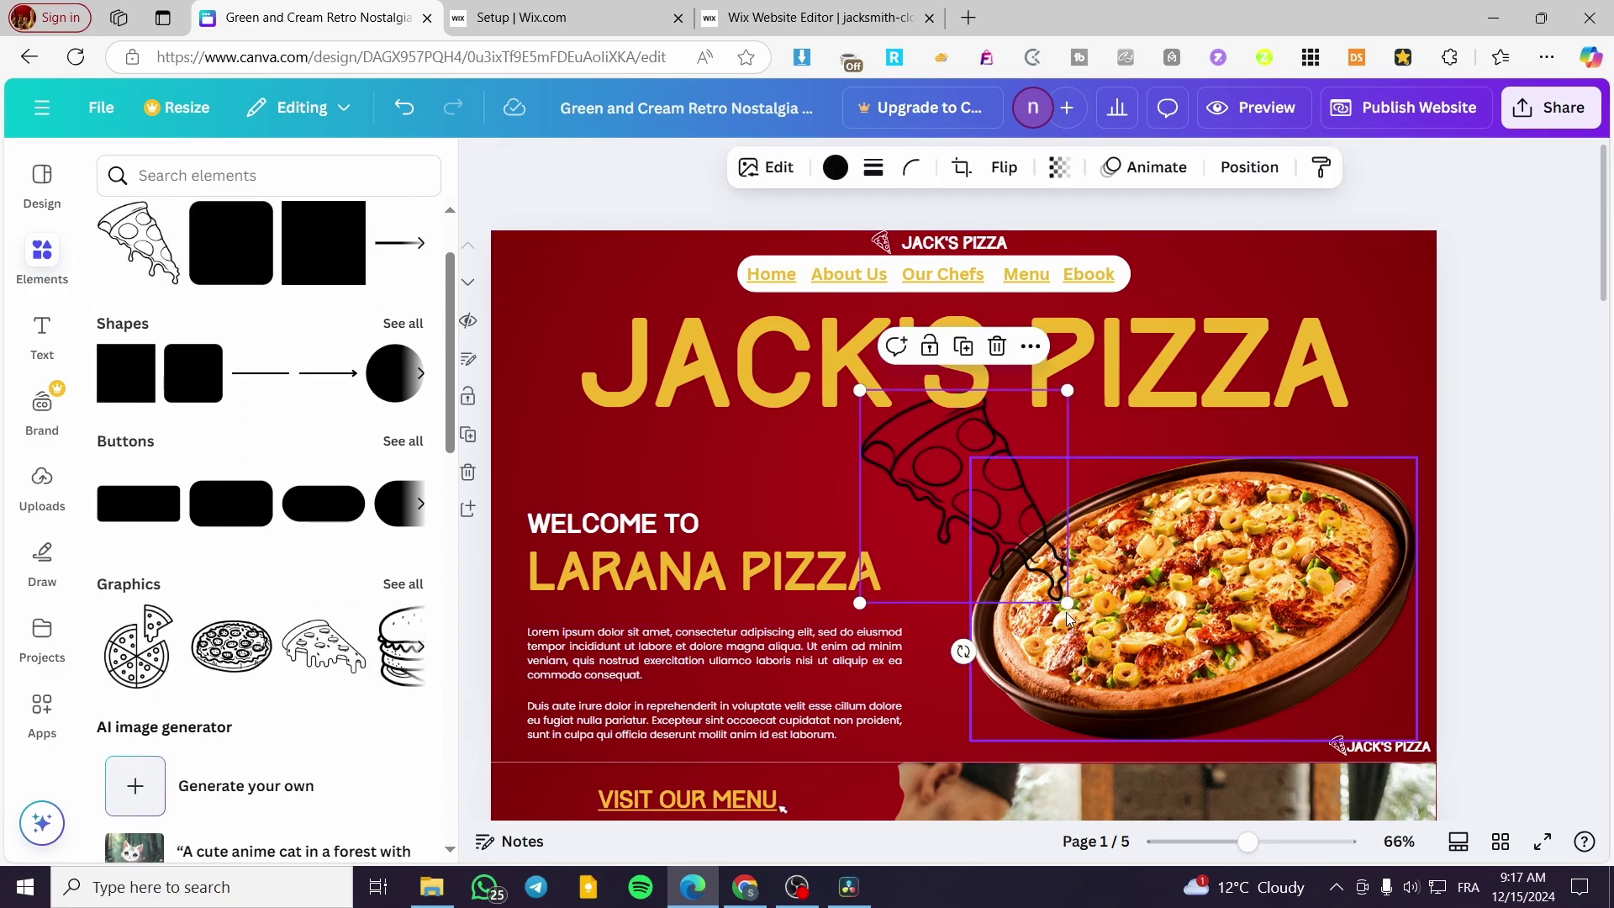
pyautogui.moveTo(1074, 613); pyautogui.dragTo(880, 412)
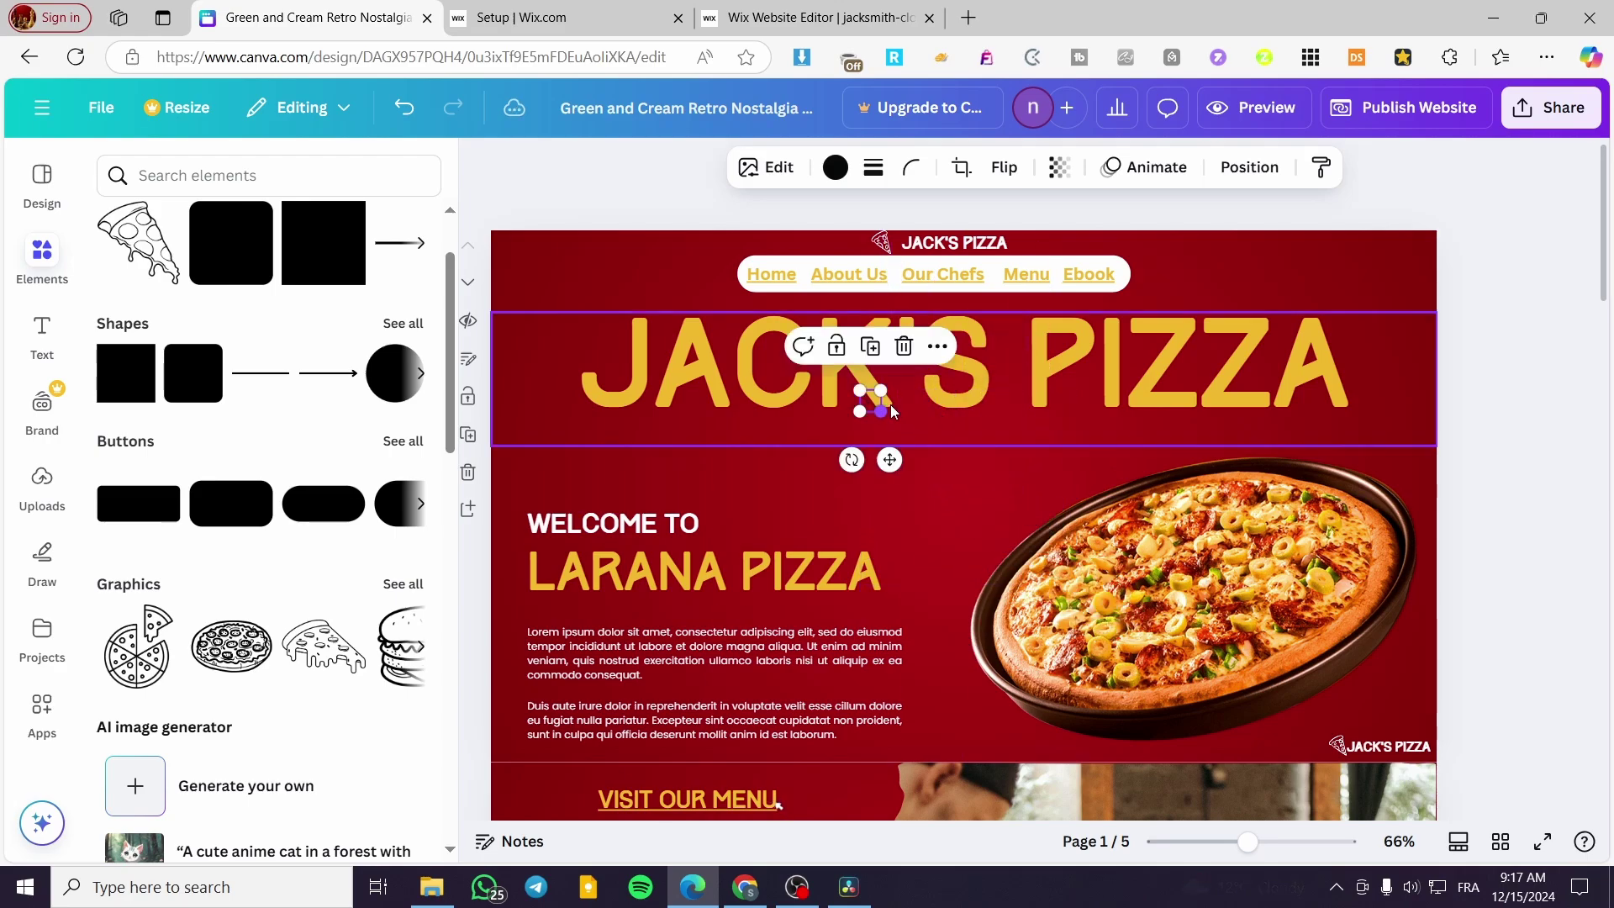
# Color the tiny pizza slice icon orange and place it on the navigation bar over the end of the Our Chefs text.
pyautogui.click(835, 167)
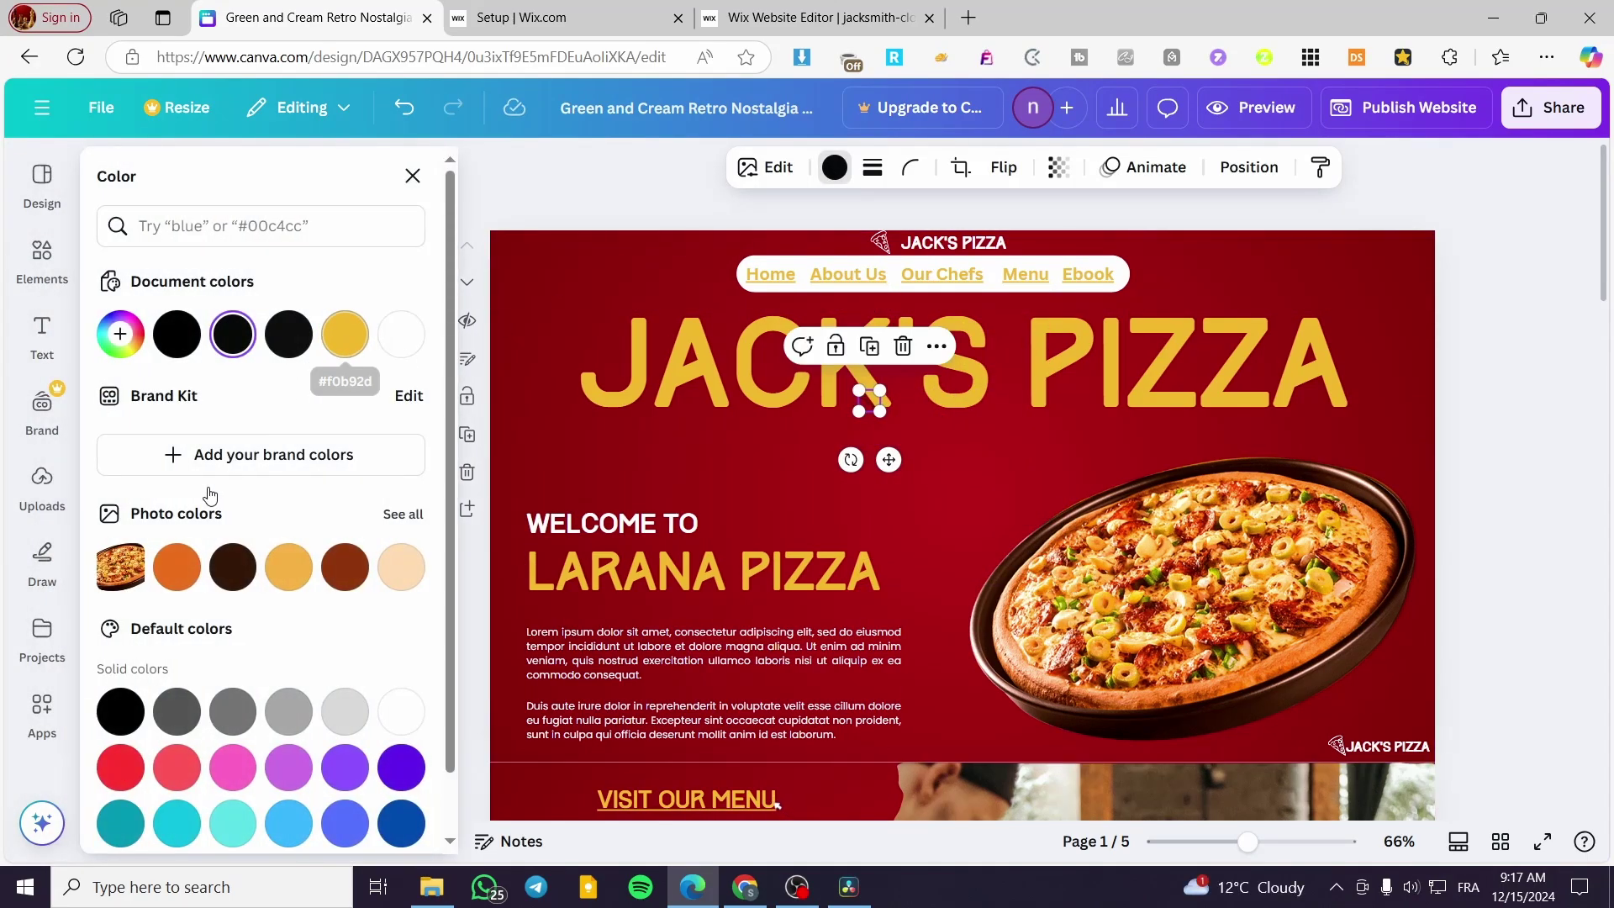
pyautogui.click(177, 567)
pyautogui.moveTo(880, 413); pyautogui.dragTo(782, 317)
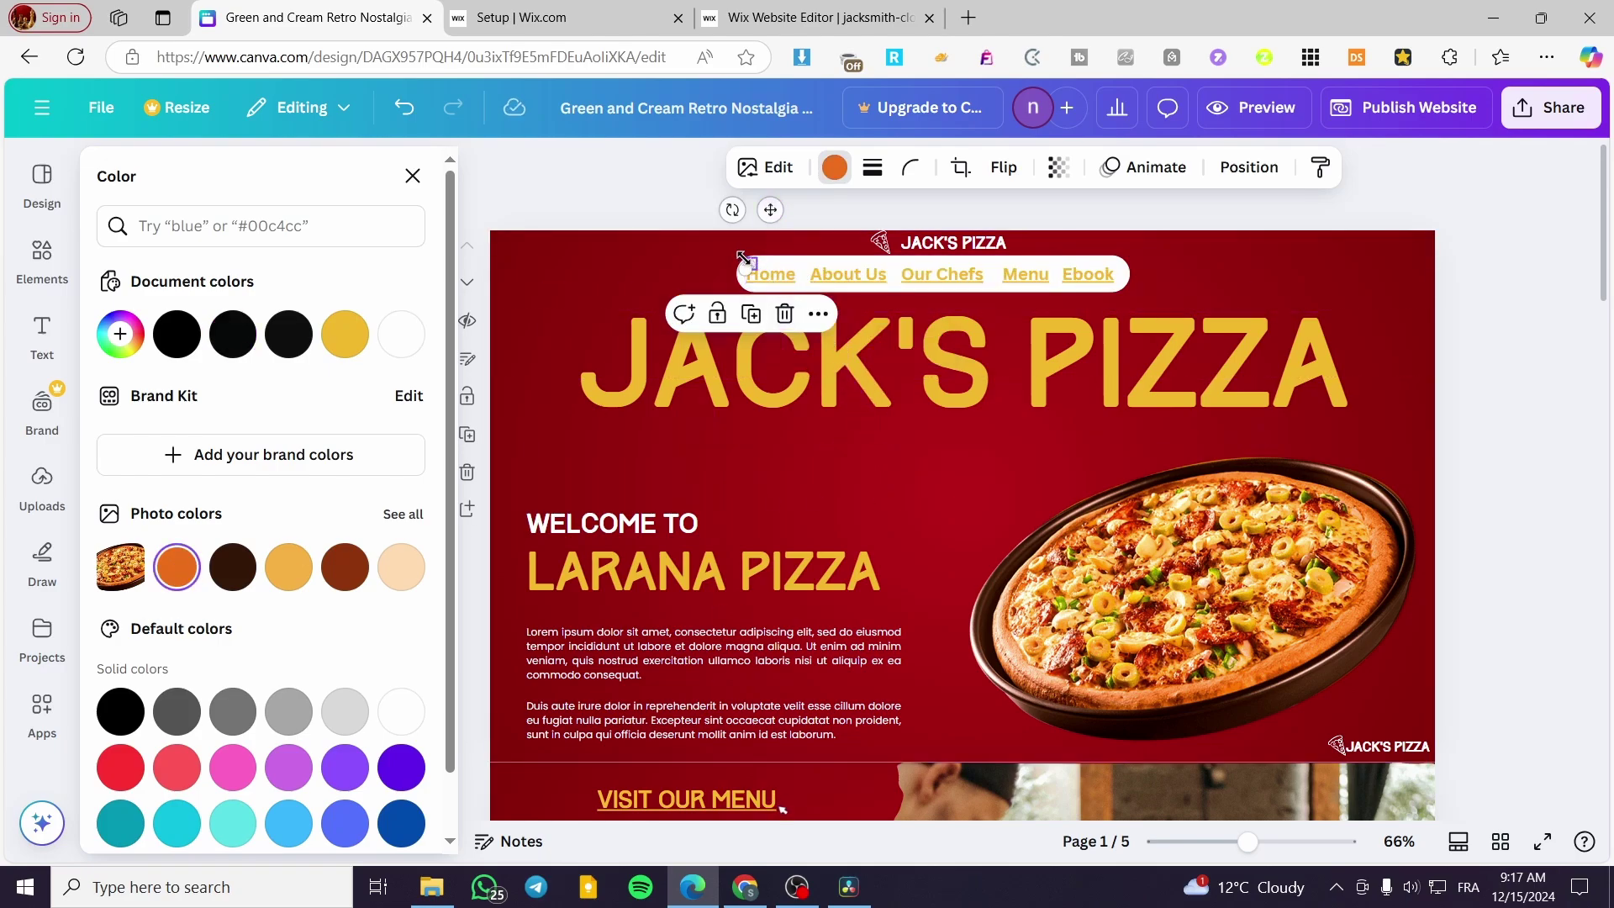
pyautogui.click(822, 357)
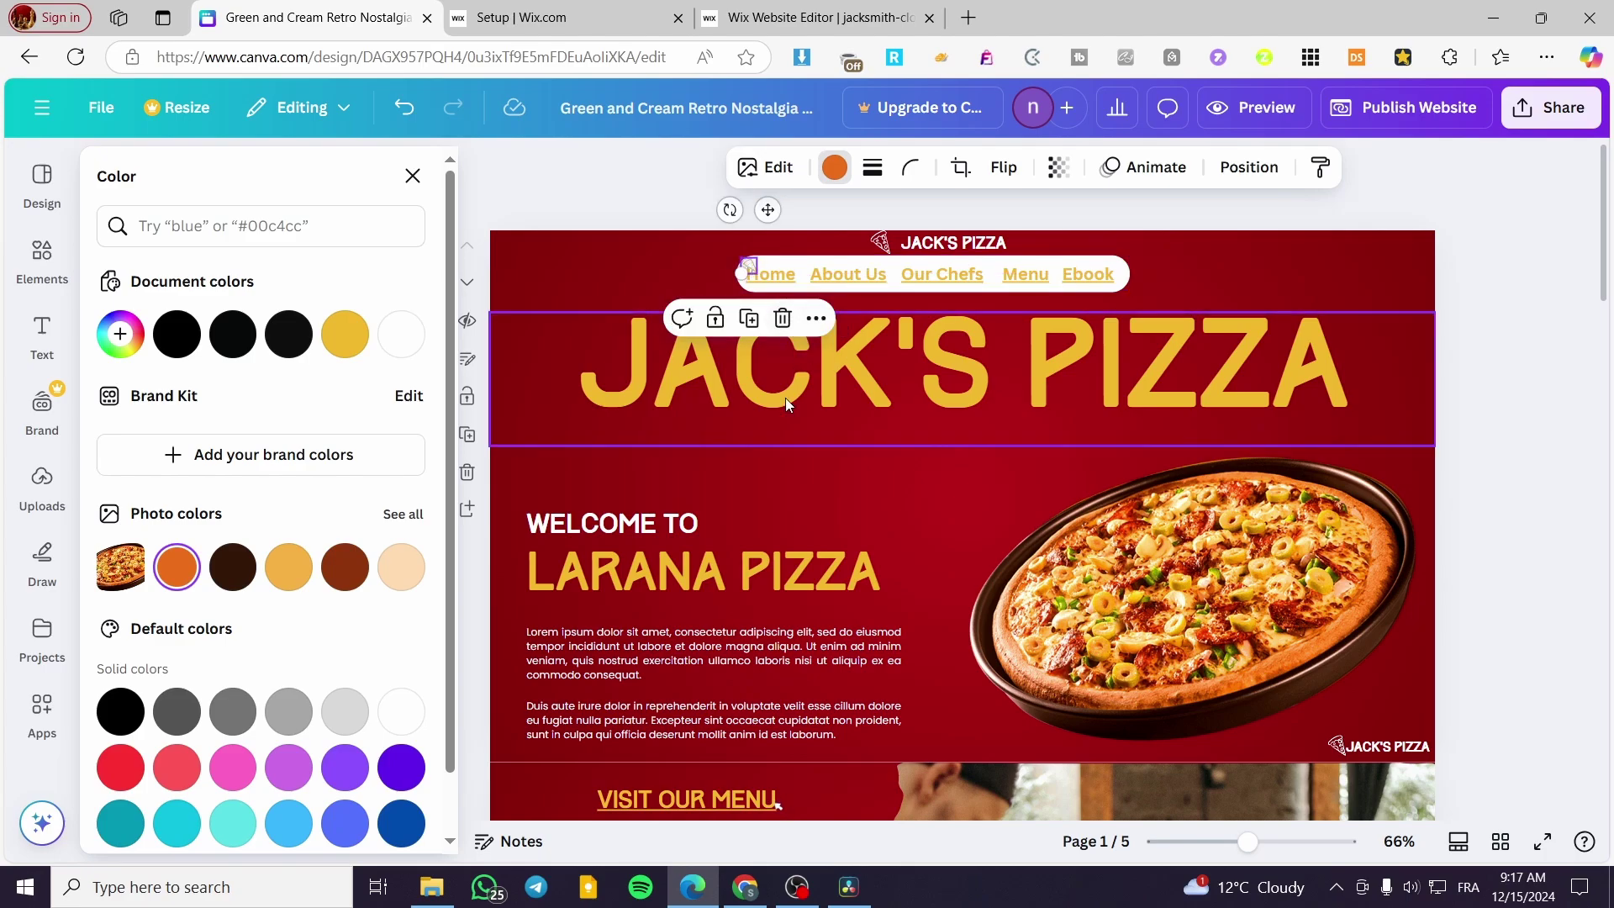
pyautogui.click(771, 269)
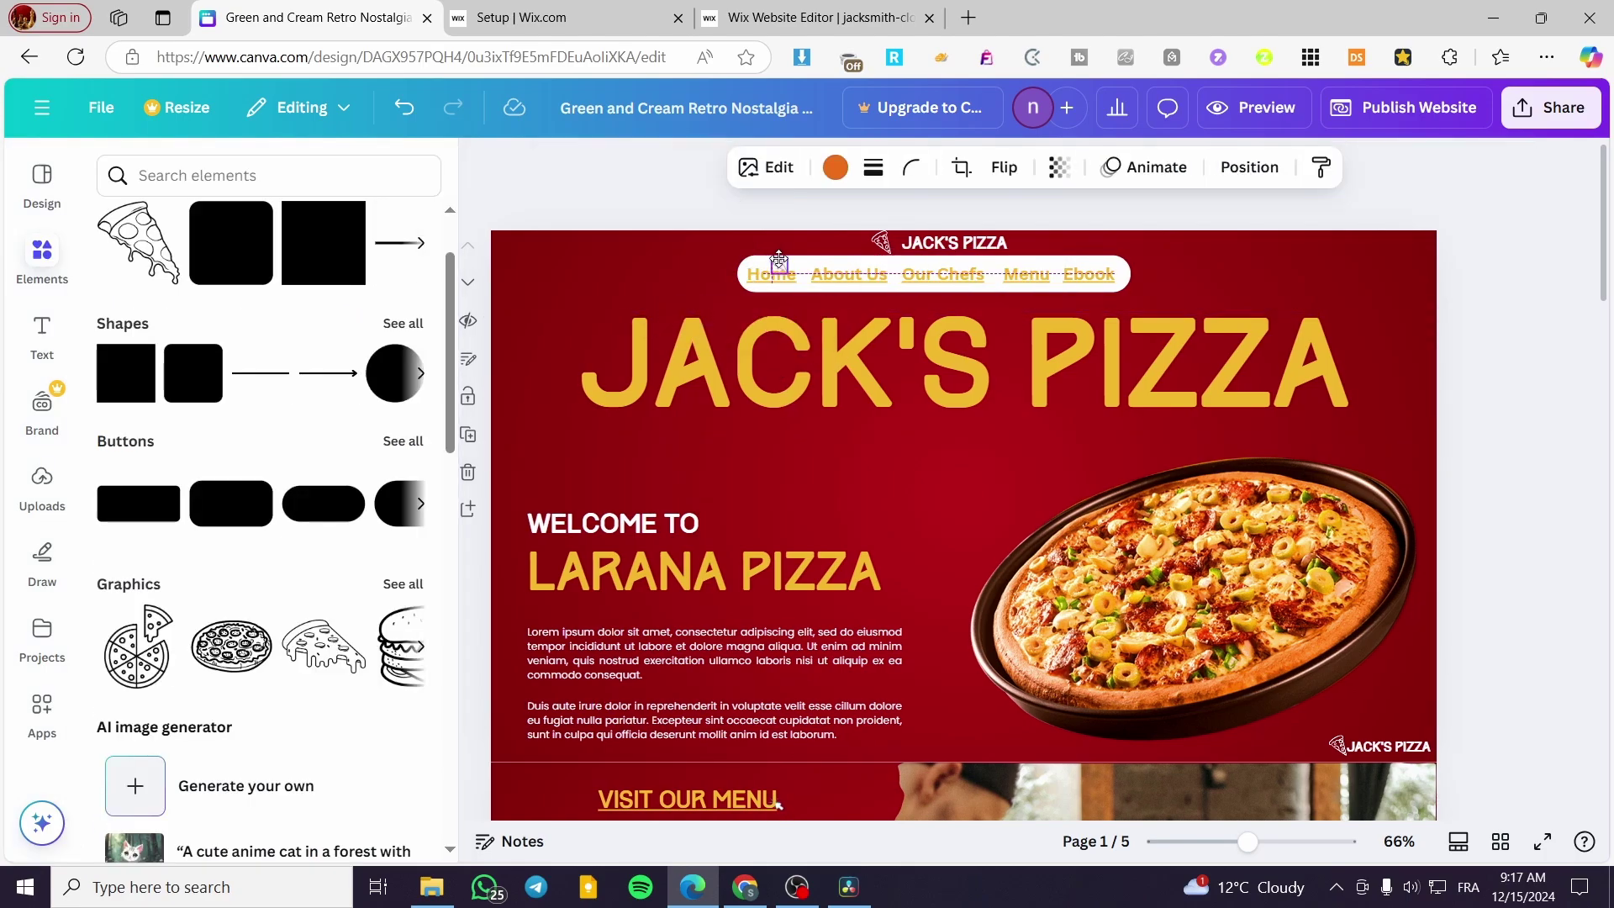
pyautogui.moveTo(790, 255); pyautogui.dragTo(980, 256)
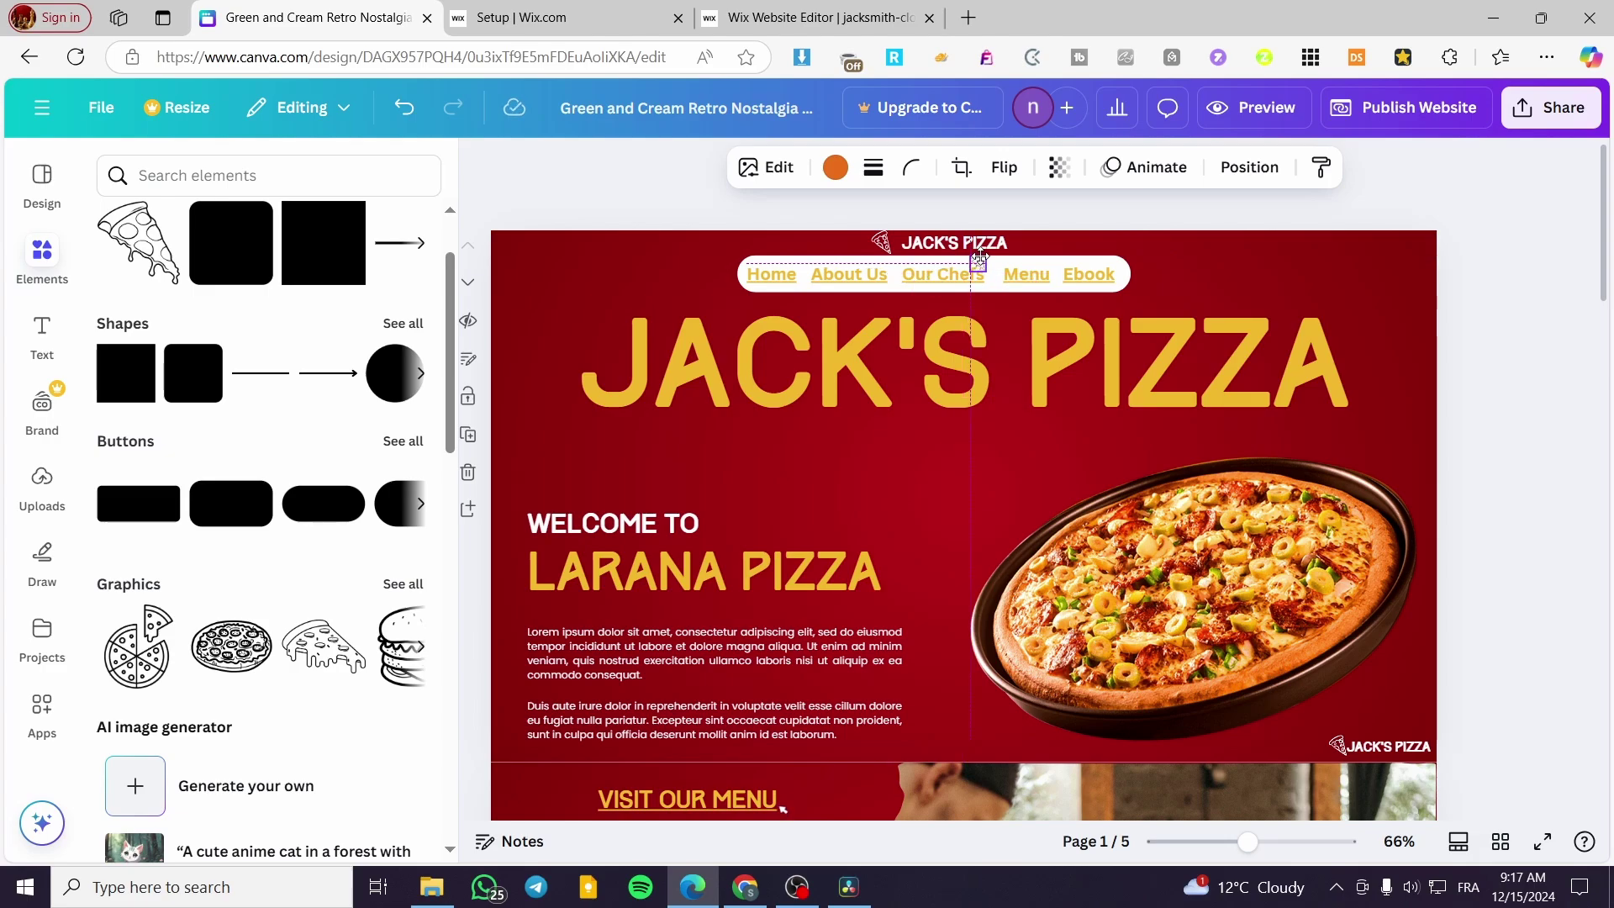
pyautogui.rightClick(981, 259)
pyautogui.press('Escape')
pyautogui.scroll(5, 1009, 368)
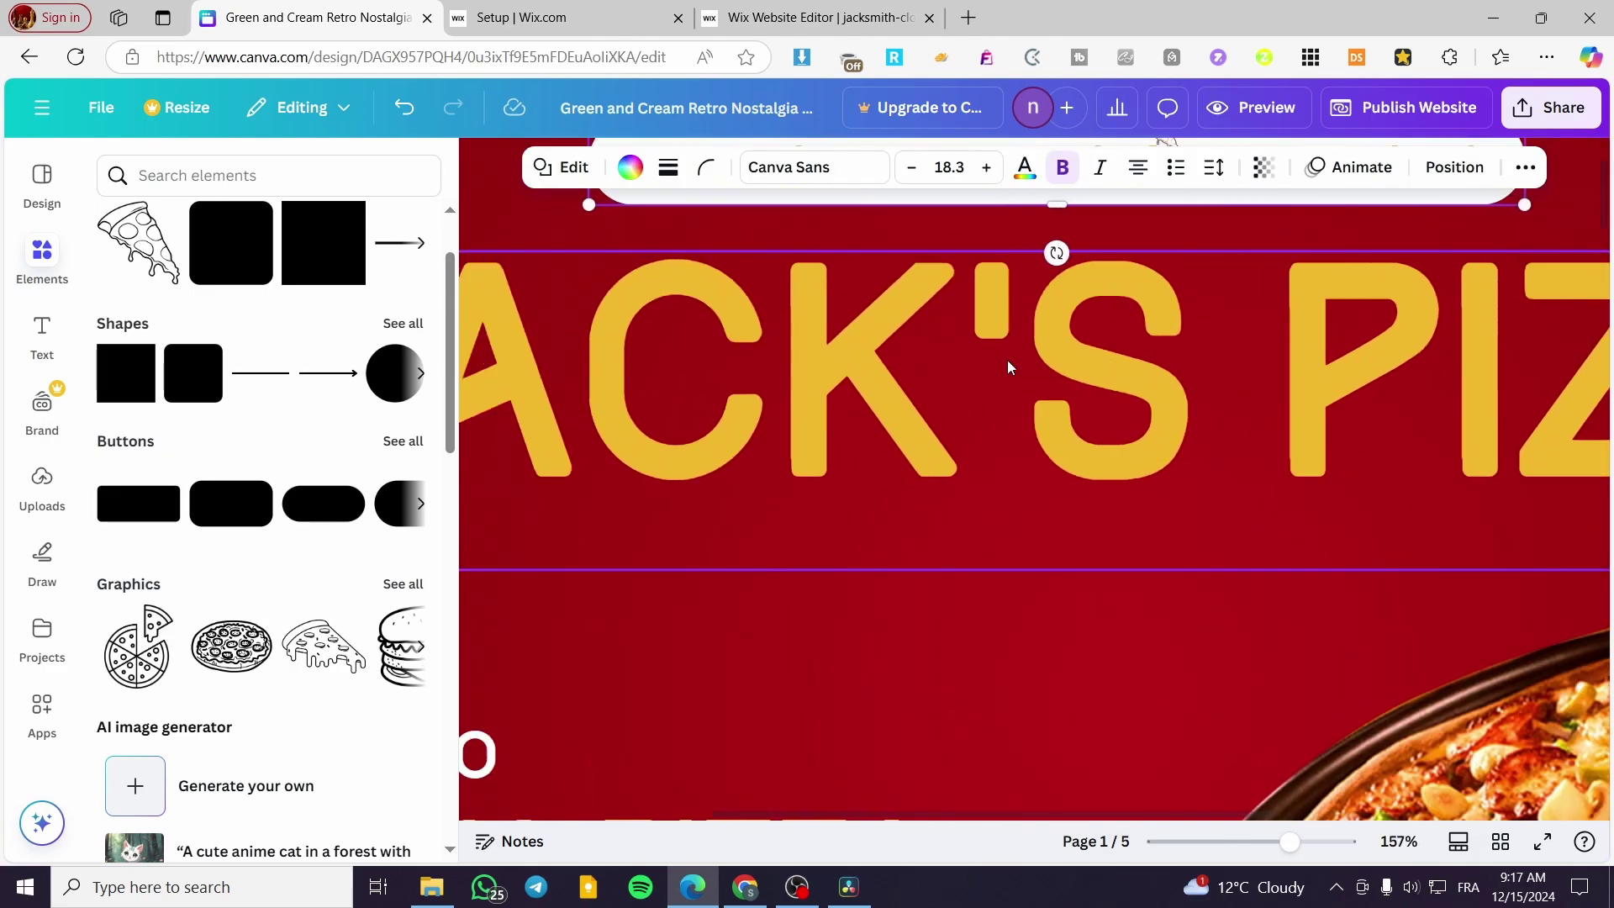
pyautogui.scroll(2, 1009, 367)
pyautogui.scroll(3, 1016, 432)
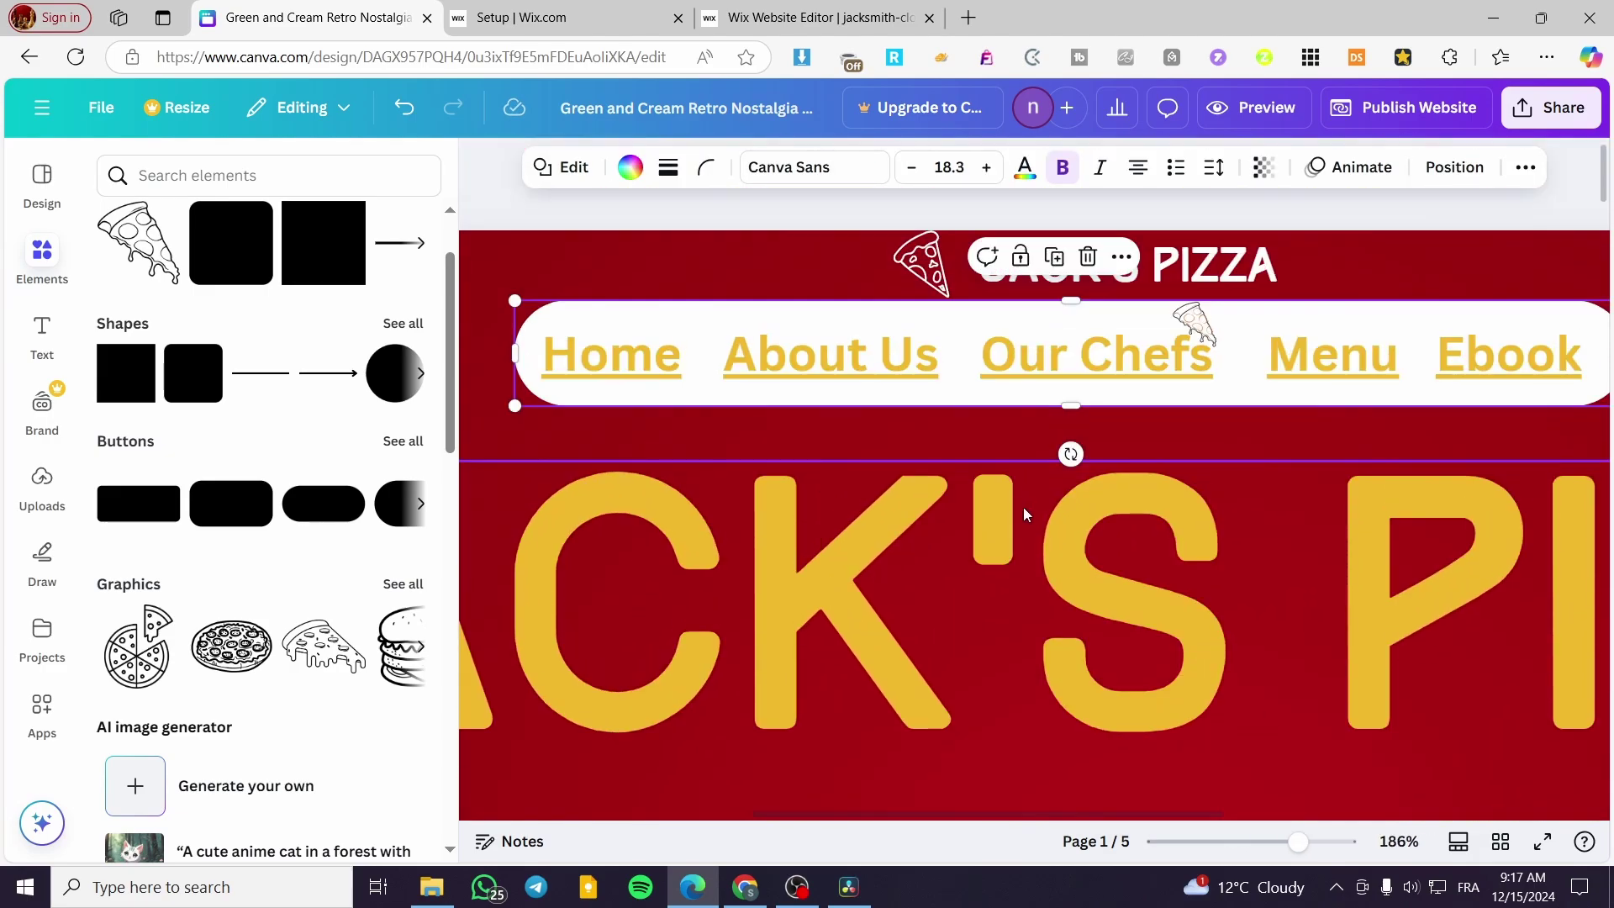
pyautogui.click(1200, 319)
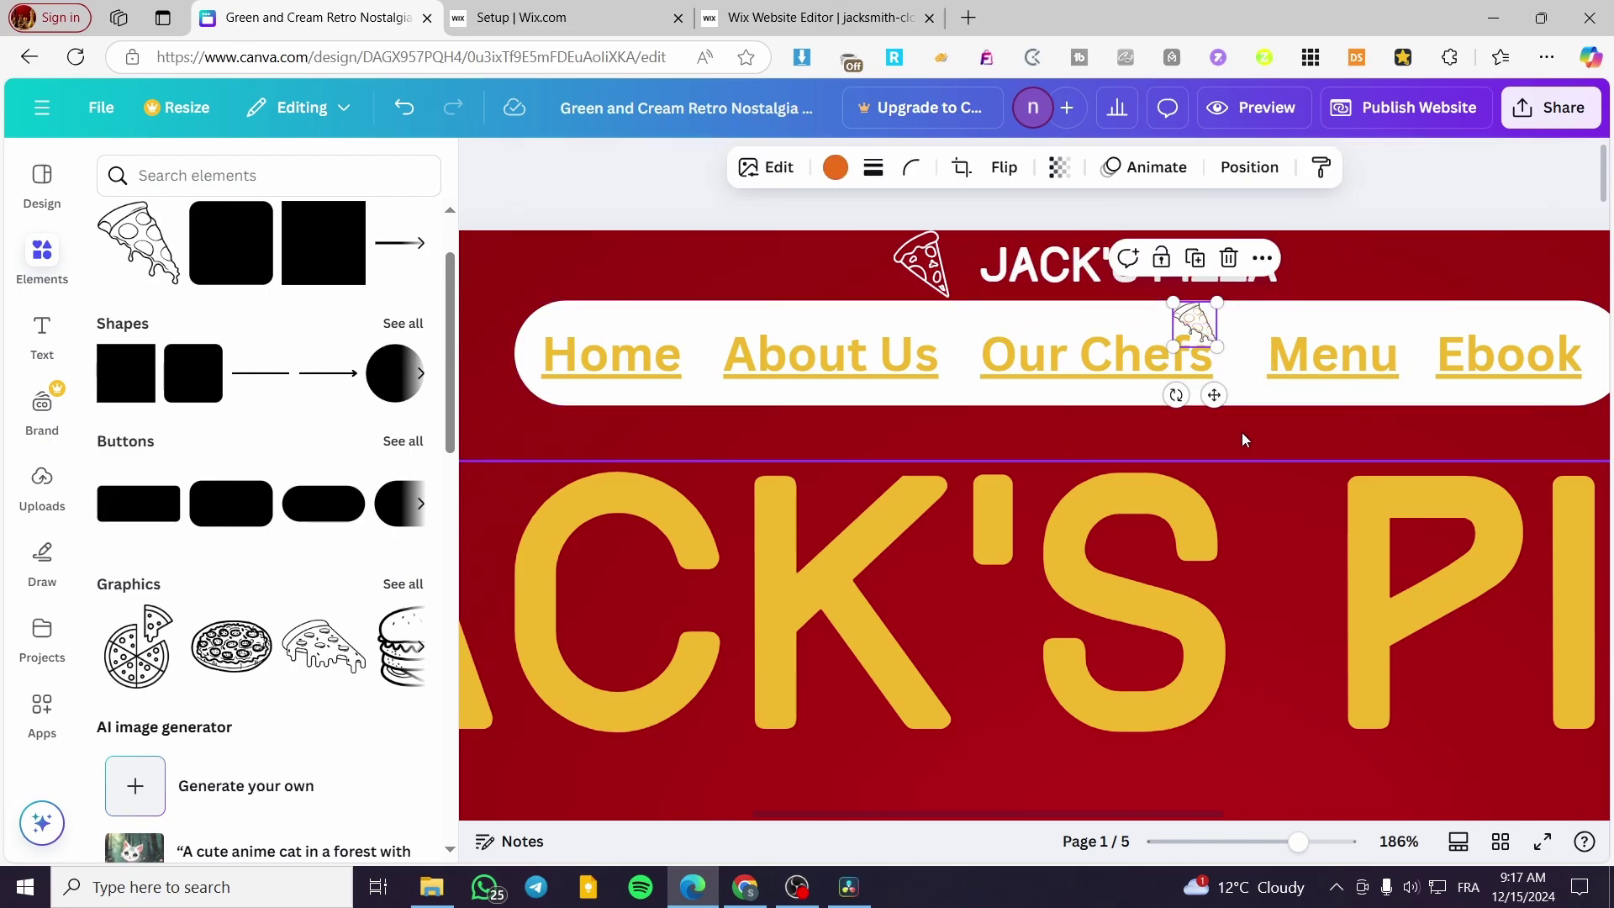
# Insert the whole-pizza graphic with one separated slice on page 1 and color it golden yellow.
pyautogui.click(159, 669)
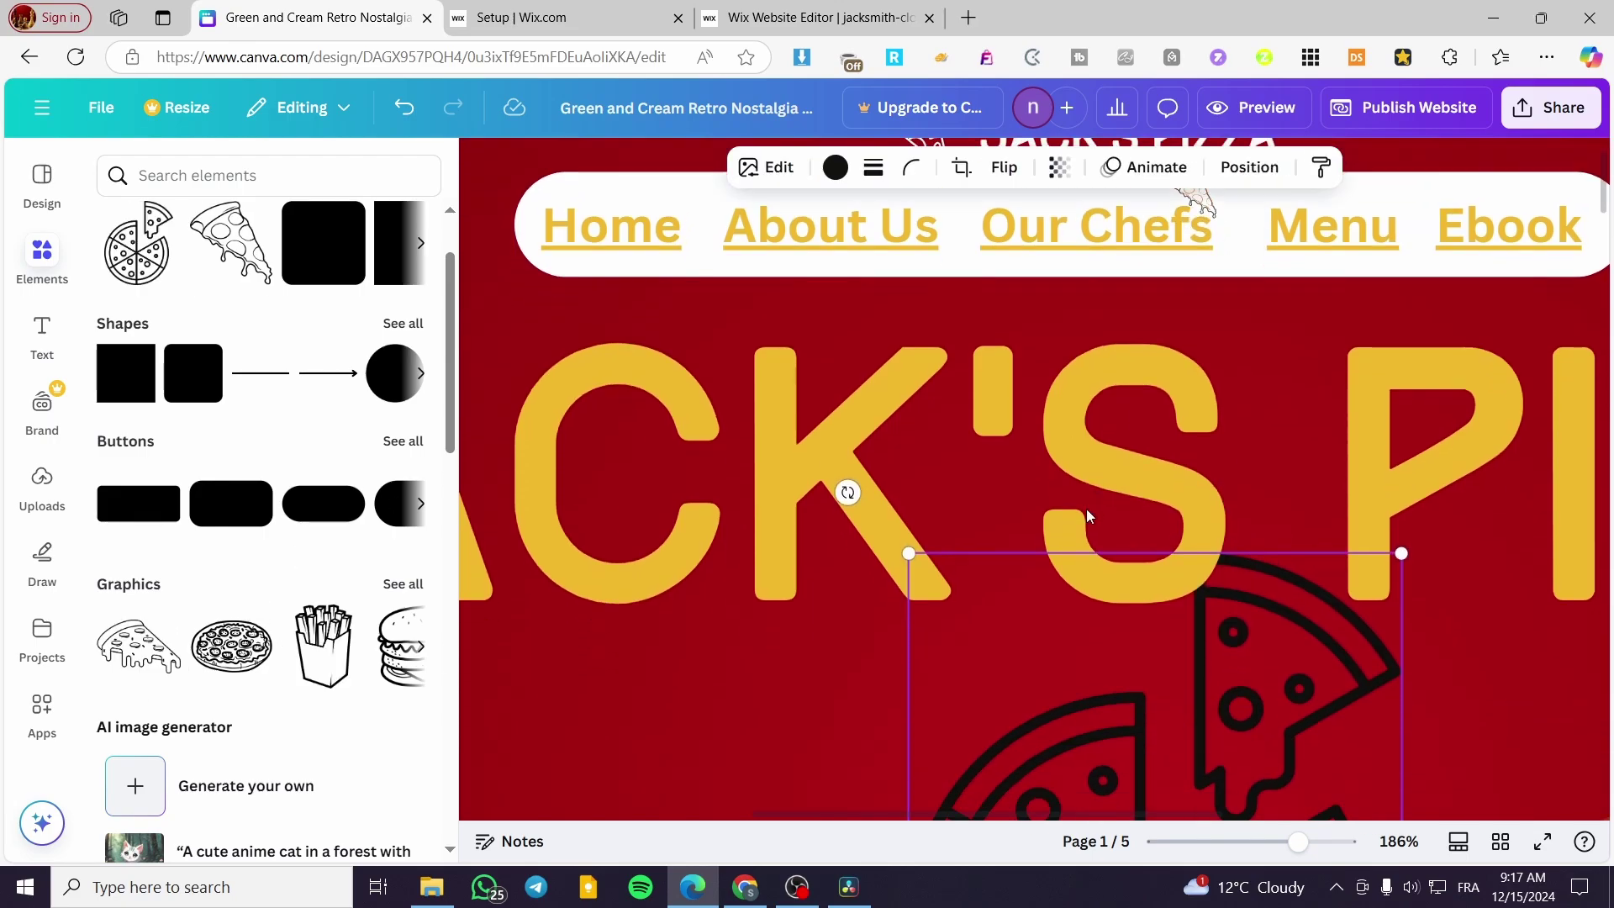
pyautogui.scroll(-5, 849, 189)
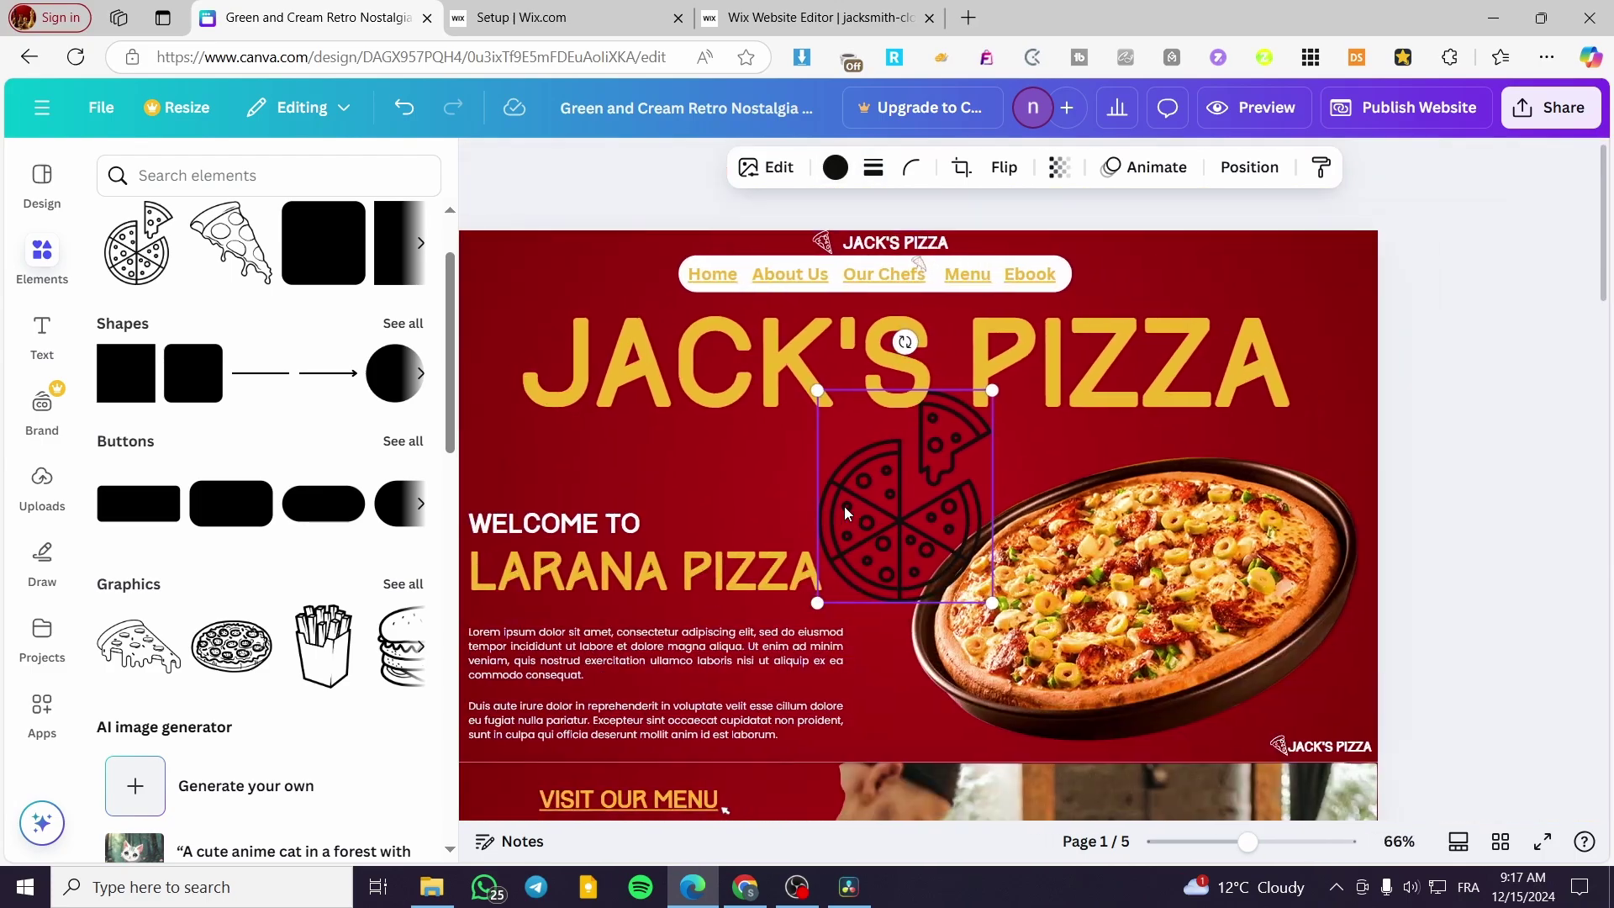
pyautogui.click(835, 168)
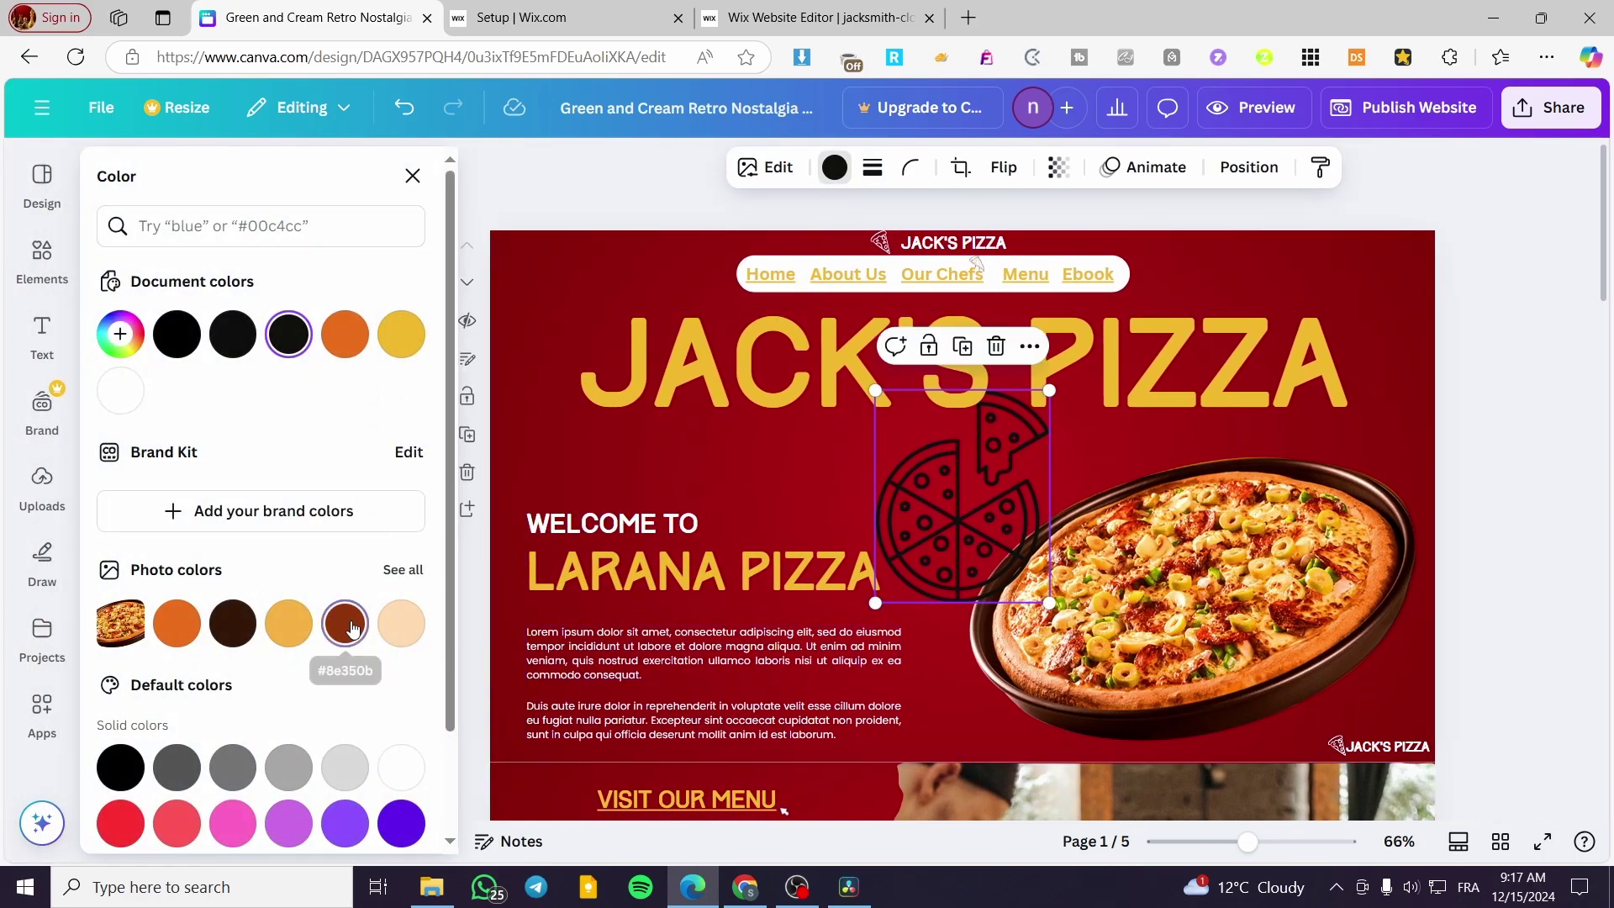
pyautogui.click(345, 623)
pyautogui.click(401, 334)
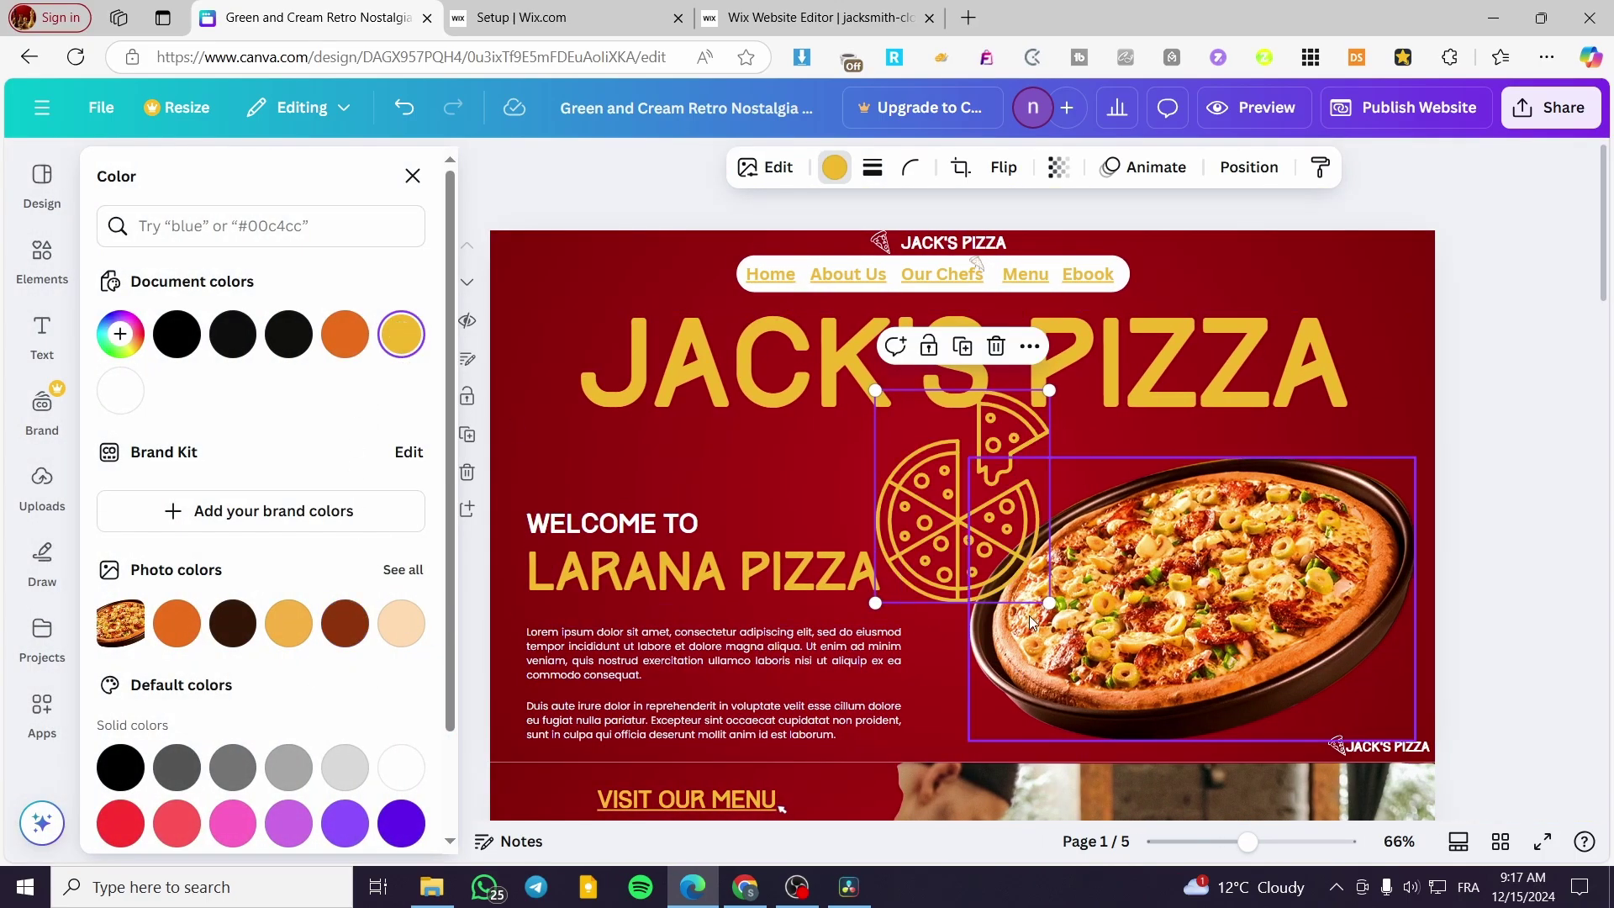
# Shrink the yellow whole-pizza graphic to a tiny icon and place it on the navigation bar between Menu and Ebook.
pyautogui.moveTo(1050, 603); pyautogui.dragTo(1072, 326)
pyautogui.scroll(5, 1077, 326)
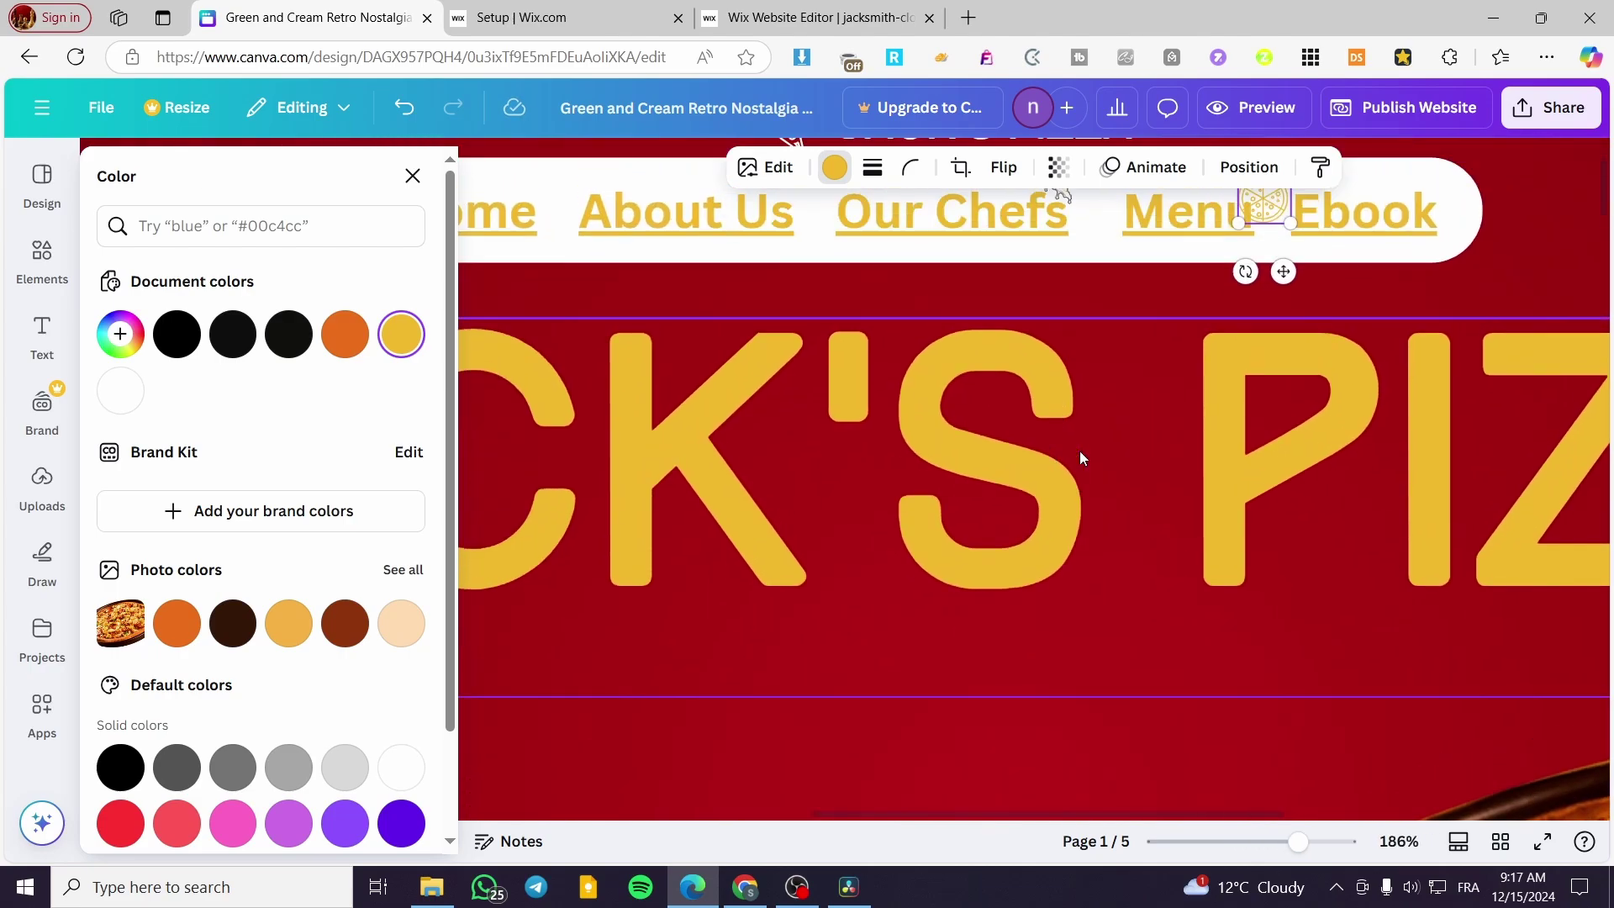
pyautogui.moveTo(1291, 367); pyautogui.dragTo(1276, 341)
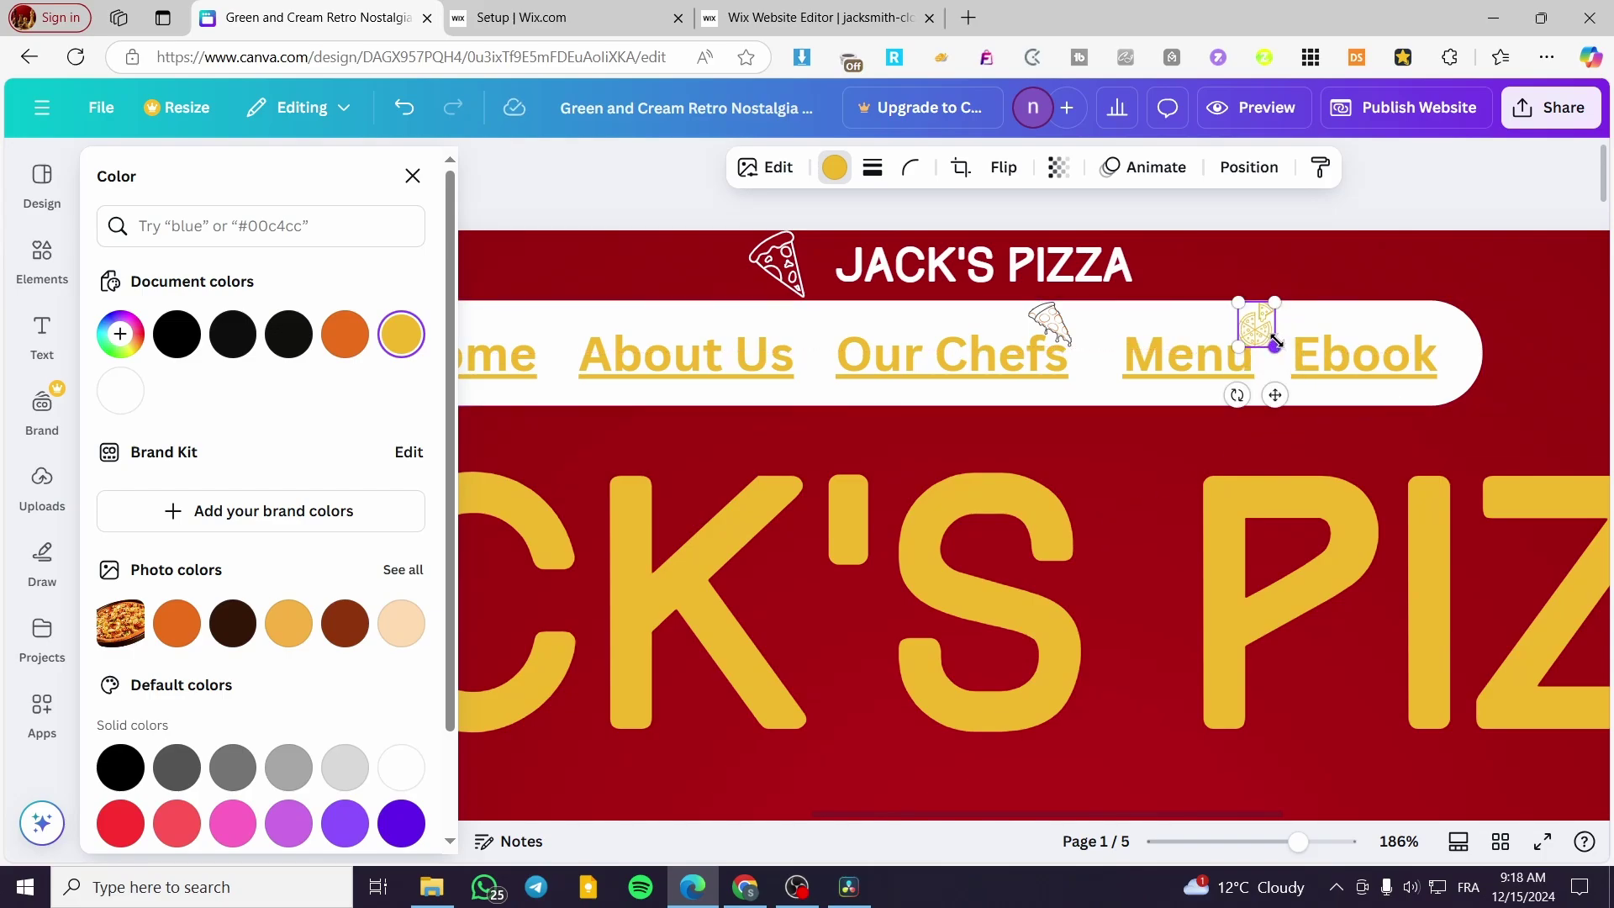
# Move the slice icon over the start of Our Chefs, rotate it to lie flat, and place the whole-pizza icon just before Menu.
pyautogui.click(1022, 315)
pyautogui.moveTo(1023, 314); pyautogui.dragTo(829, 317)
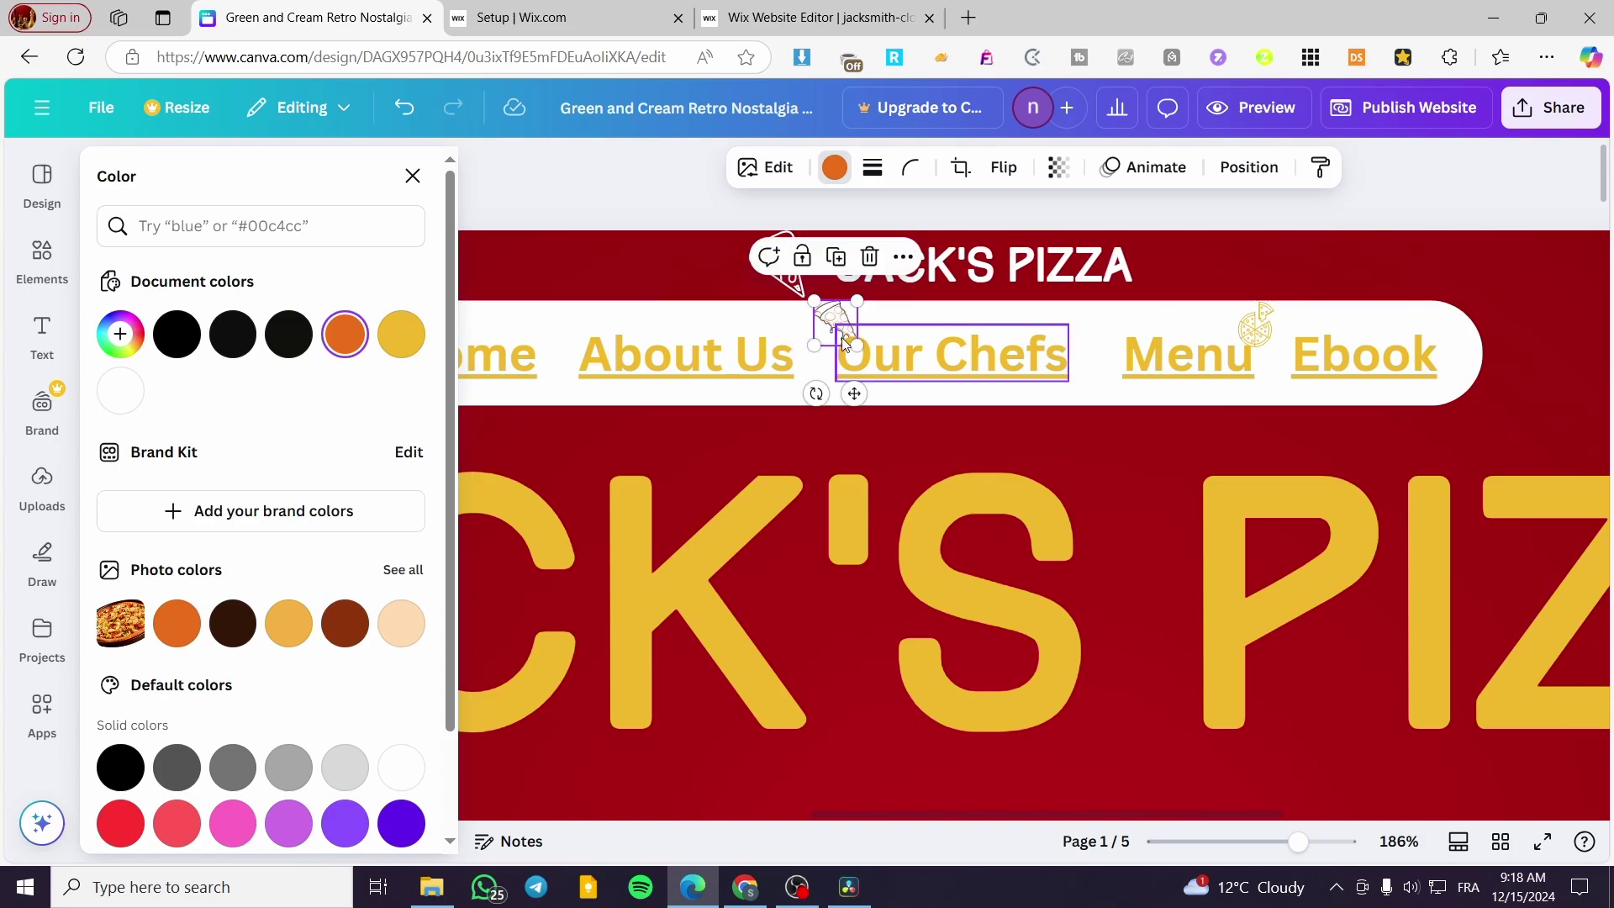
pyautogui.moveTo(821, 389); pyautogui.dragTo(918, 356)
pyautogui.moveTo(1255, 326); pyautogui.dragTo(1112, 370)
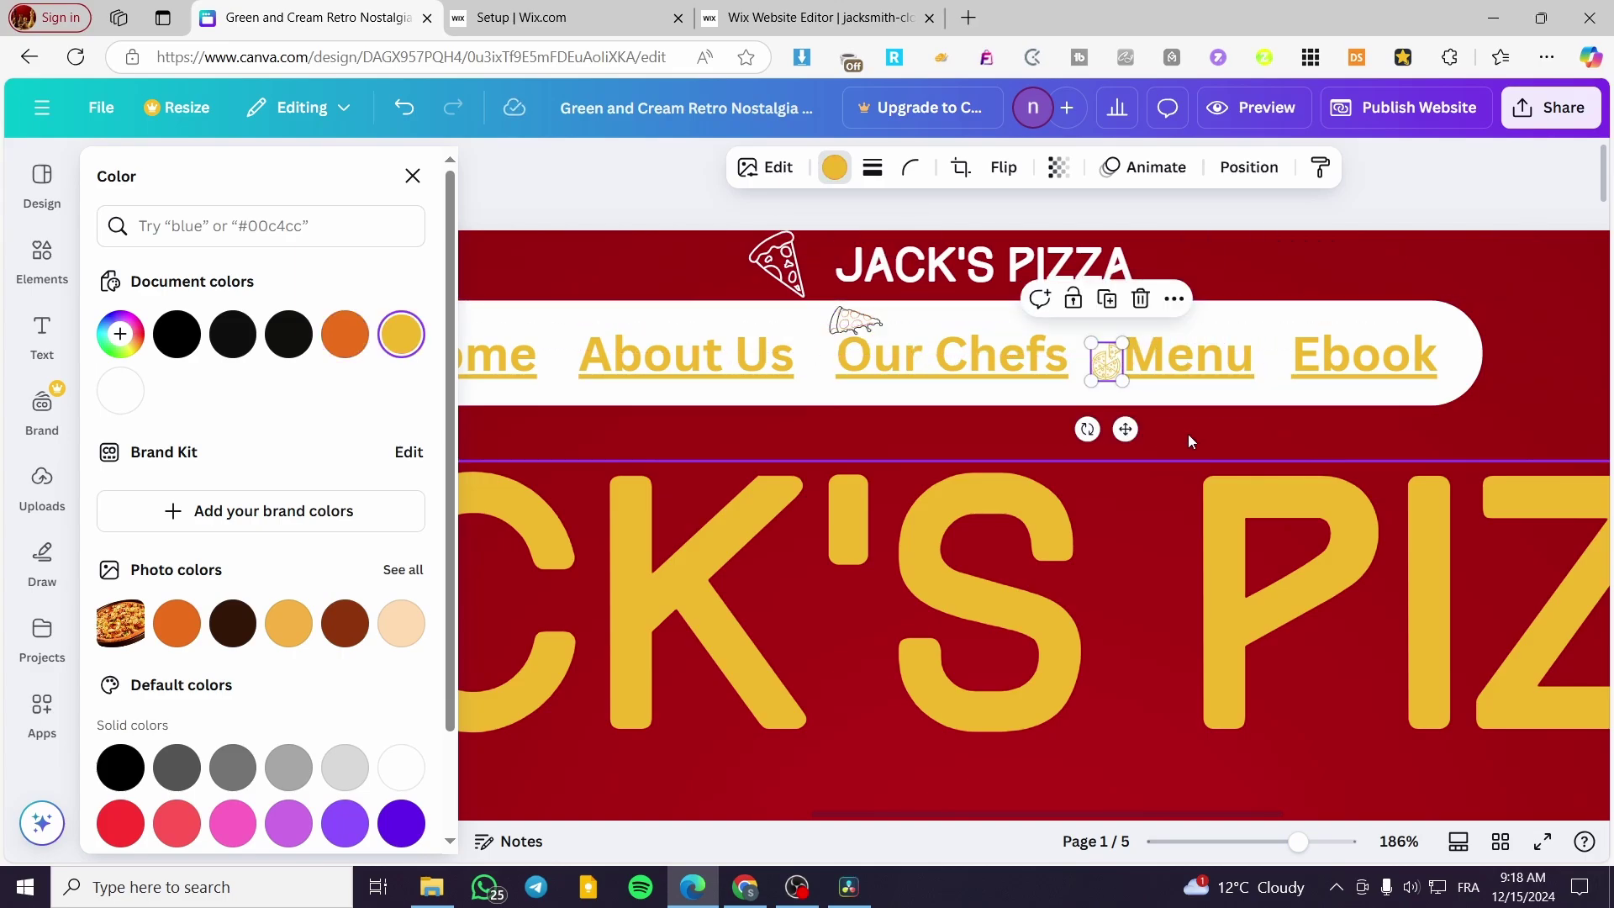
pyautogui.click(1219, 432)
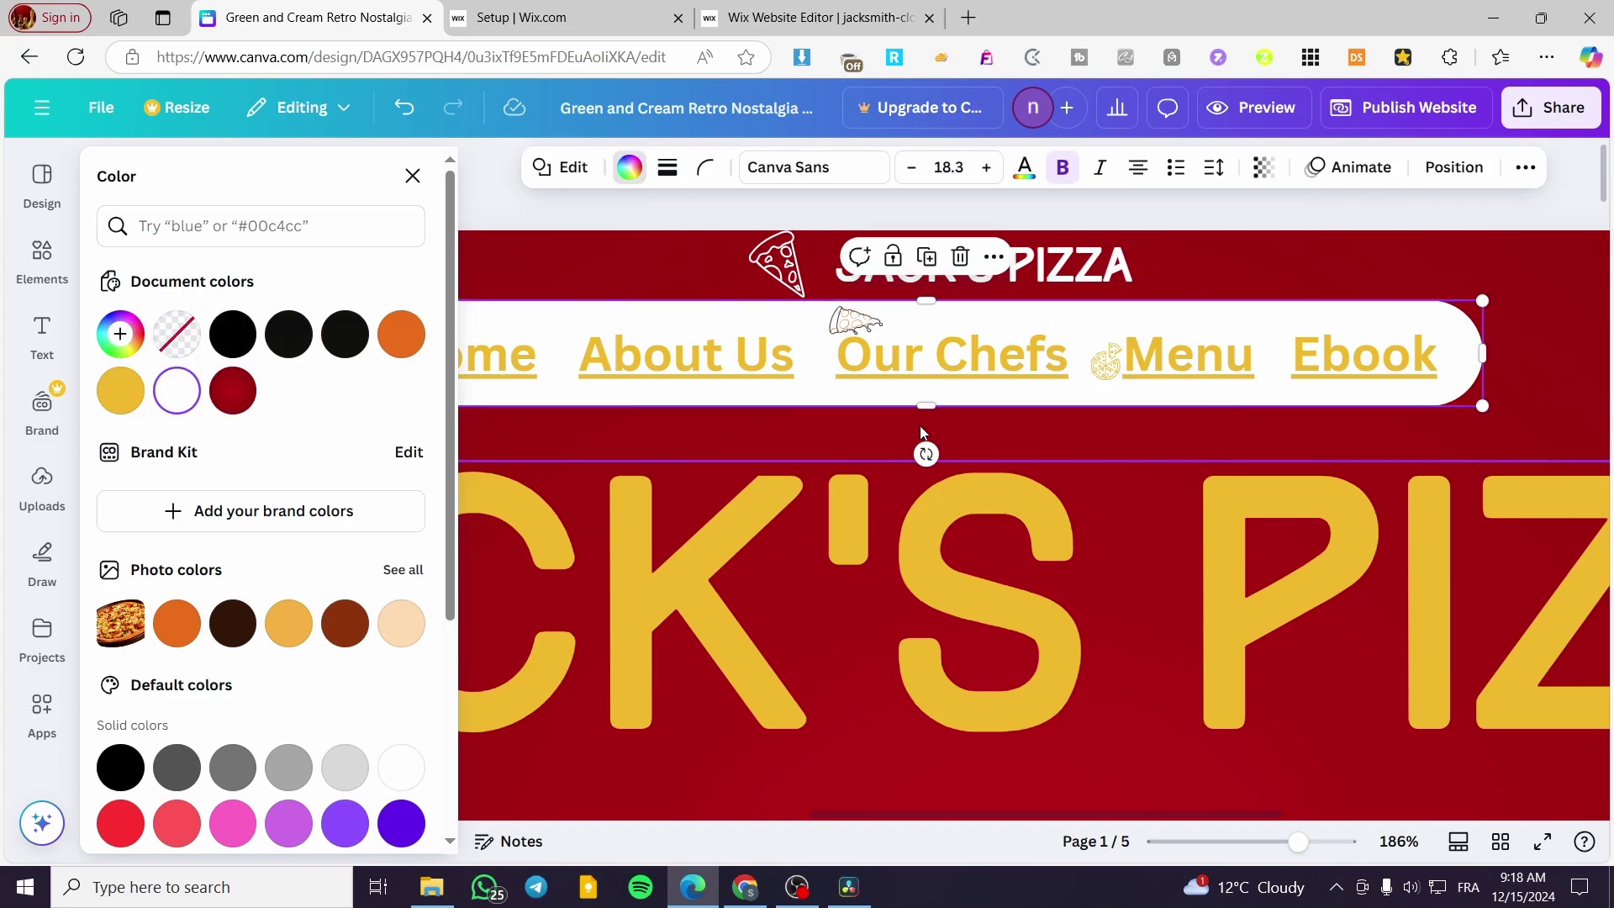
# Insert the outlined french fries graphic on page 1 and color it golden yellow.
pyautogui.scroll(-2, 929, 434)
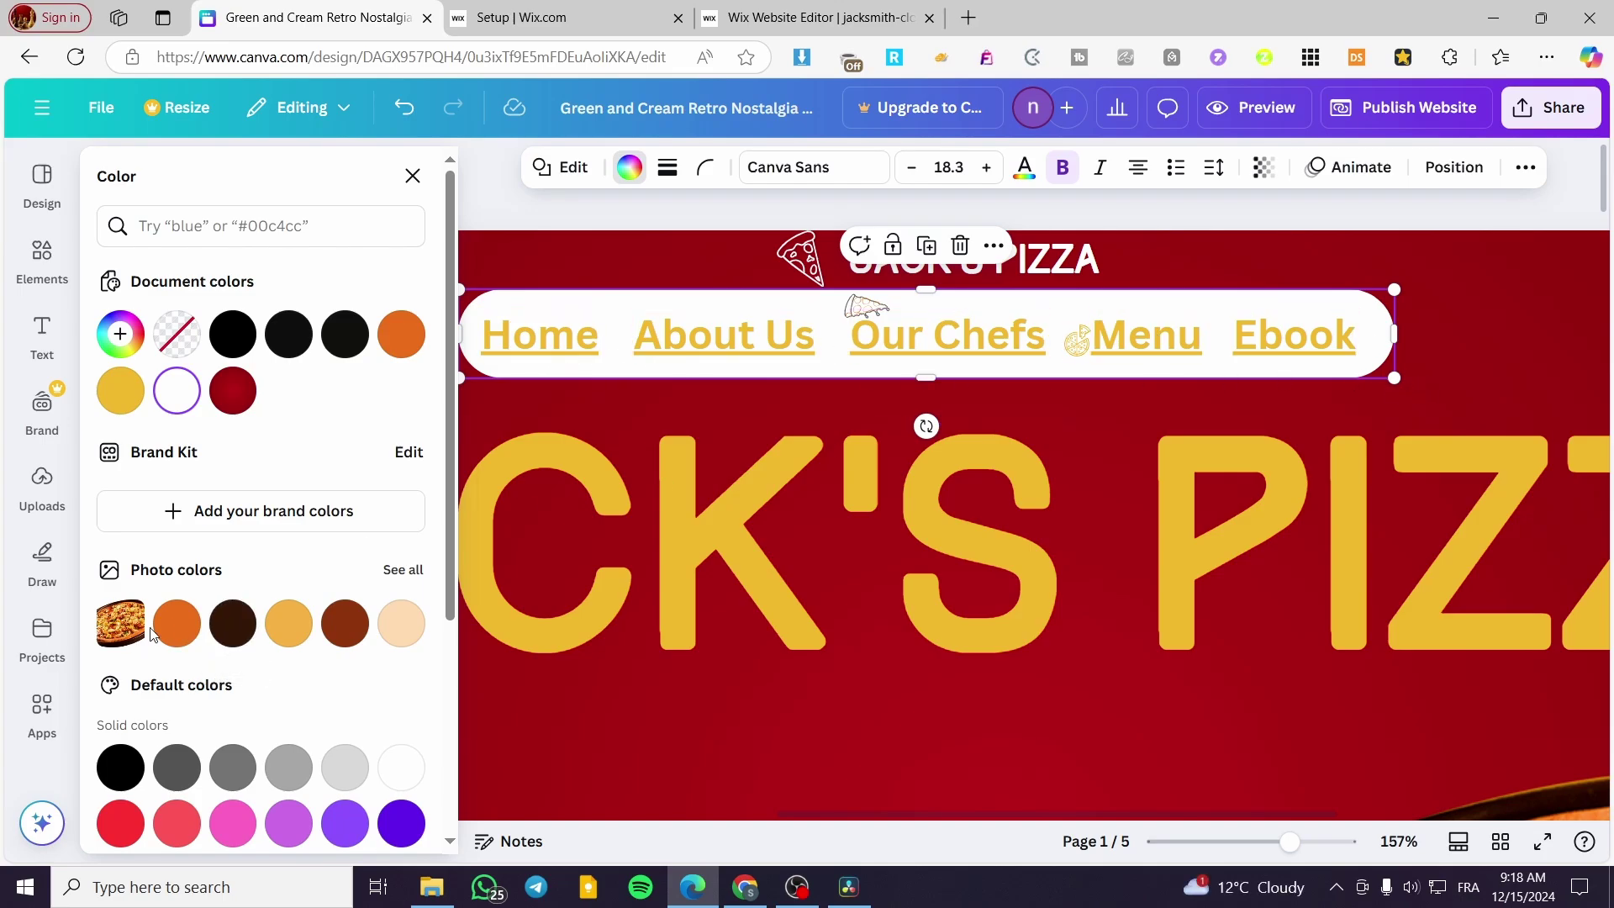
pyautogui.scroll(-4, 294, 589)
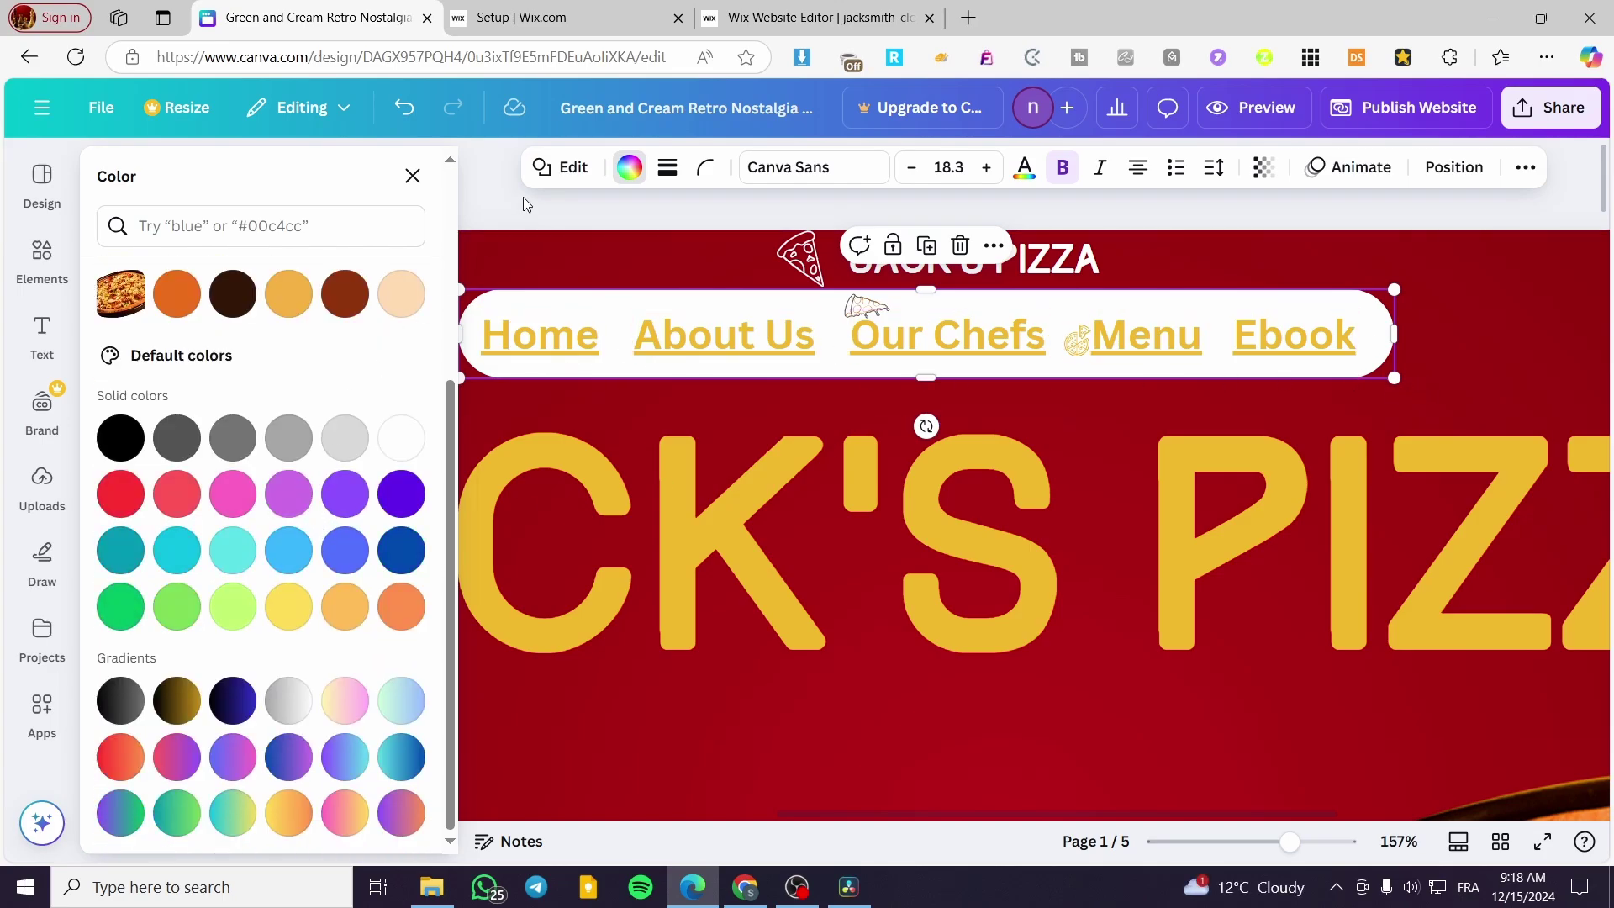
pyautogui.click(404, 181)
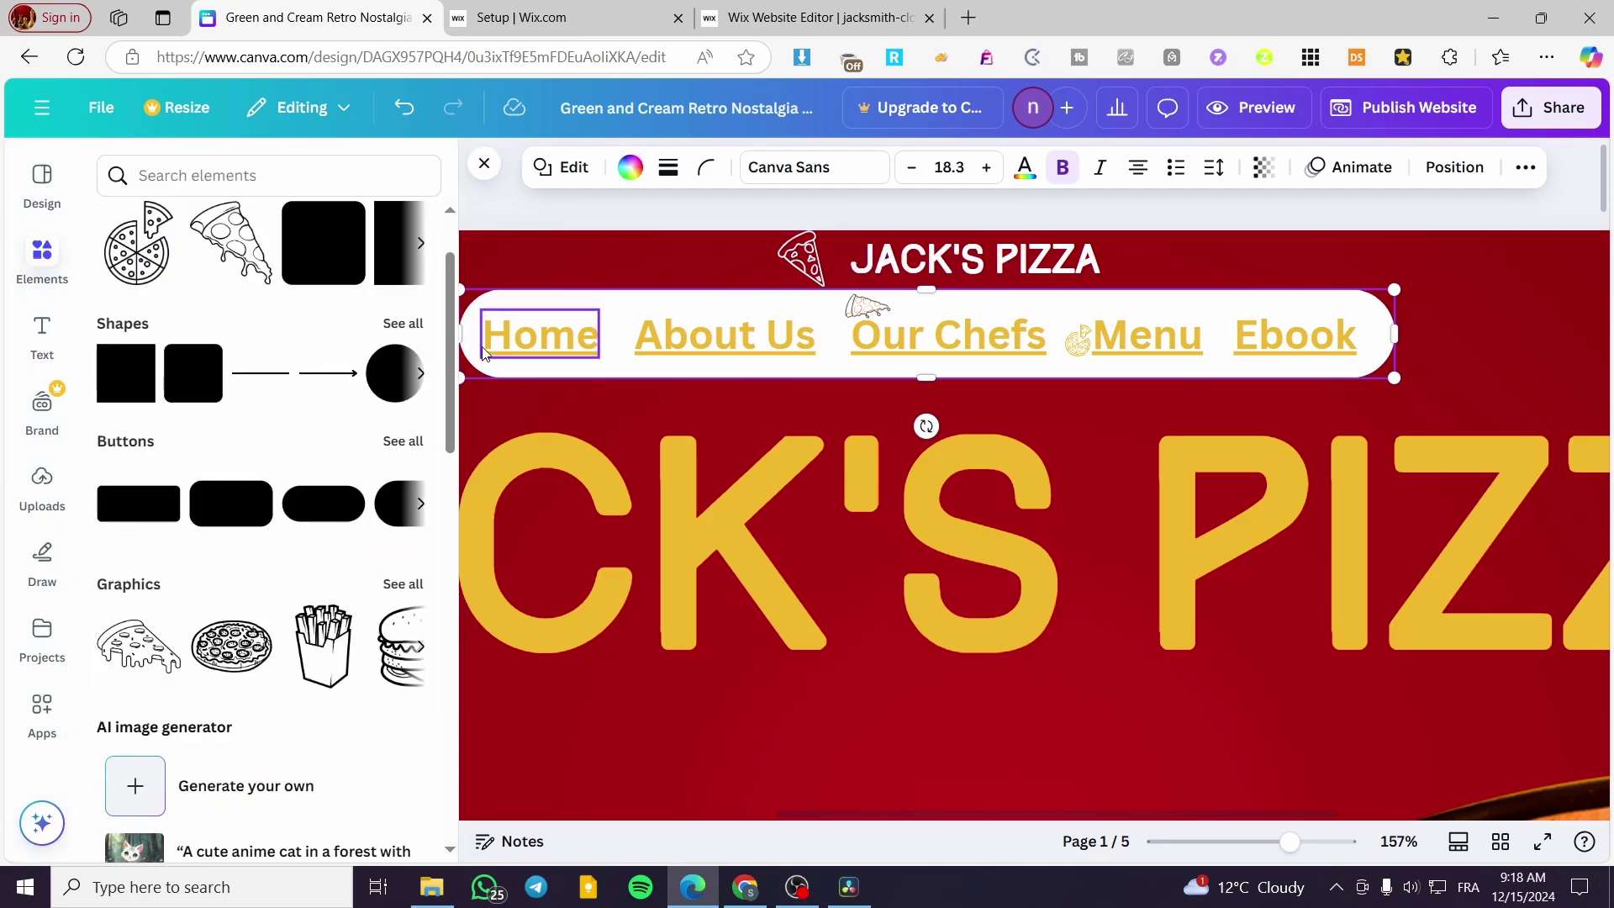
pyautogui.click(334, 645)
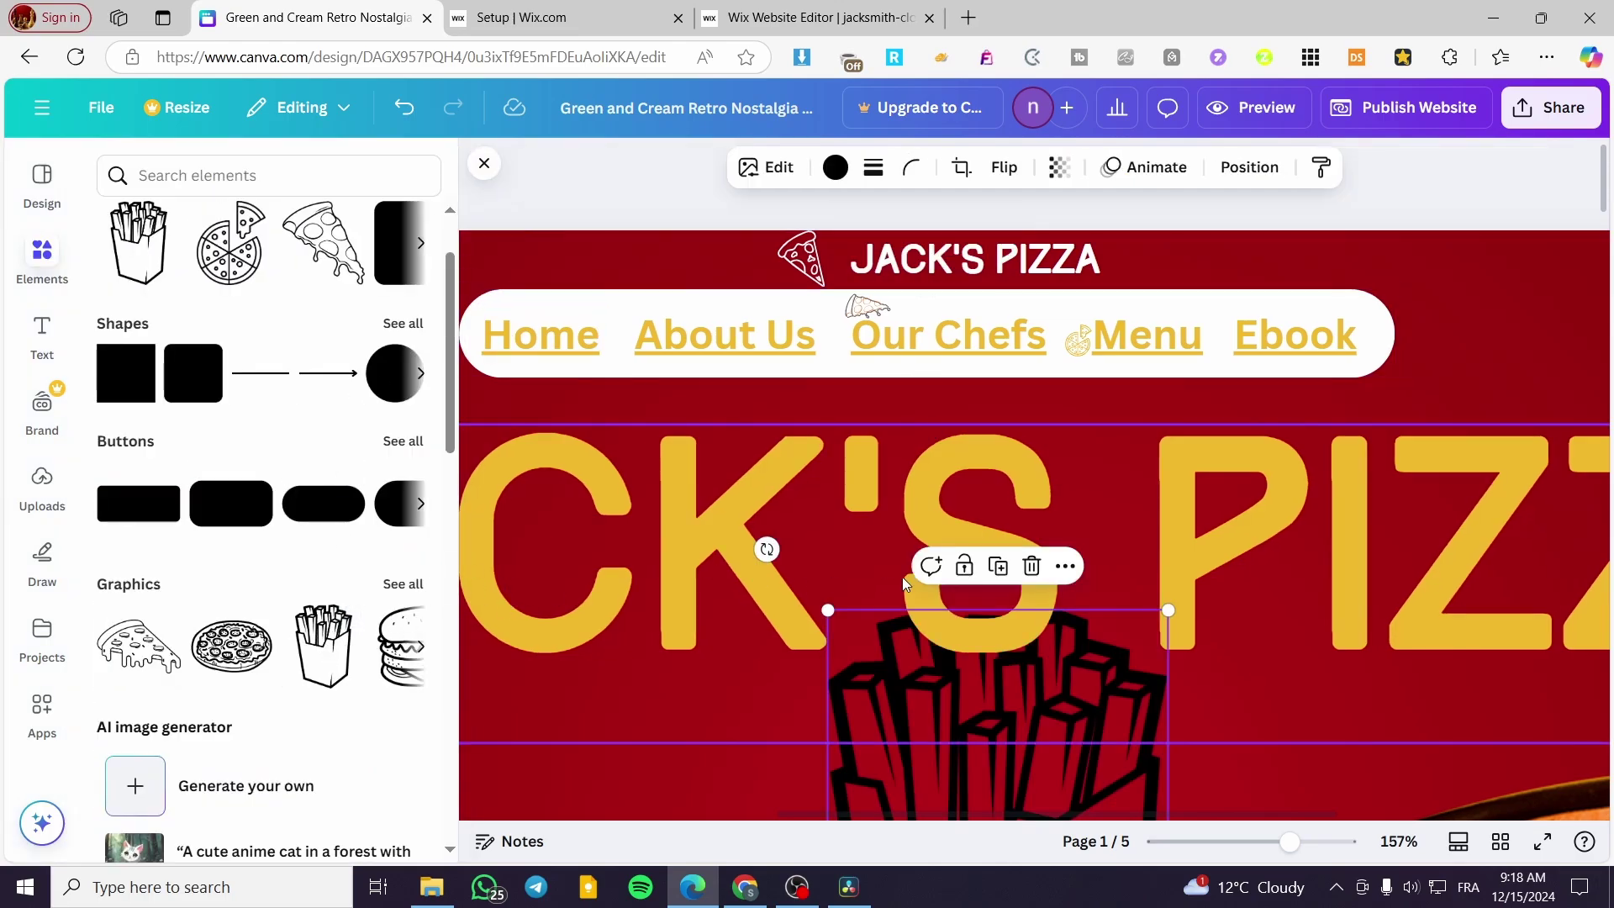
pyautogui.click(837, 168)
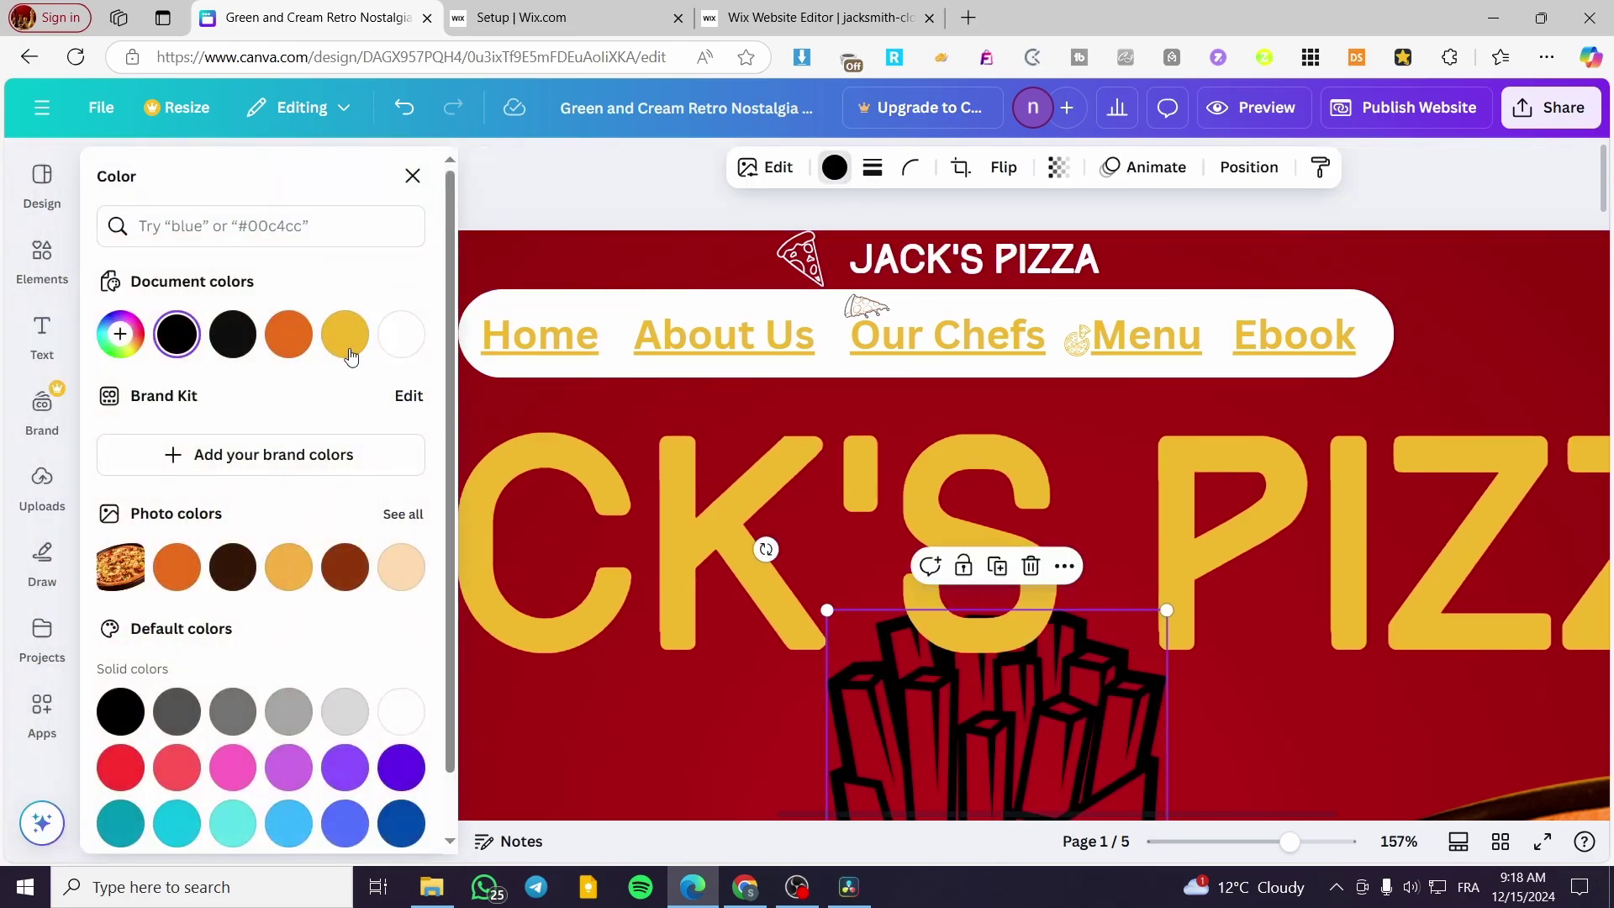
pyautogui.click(344, 334)
# Shrink the fries graphic to a tiny icon and place it on the navigation bar between About Us and Our Chefs.
pyautogui.moveTo(1167, 611); pyautogui.dragTo(1045, 785)
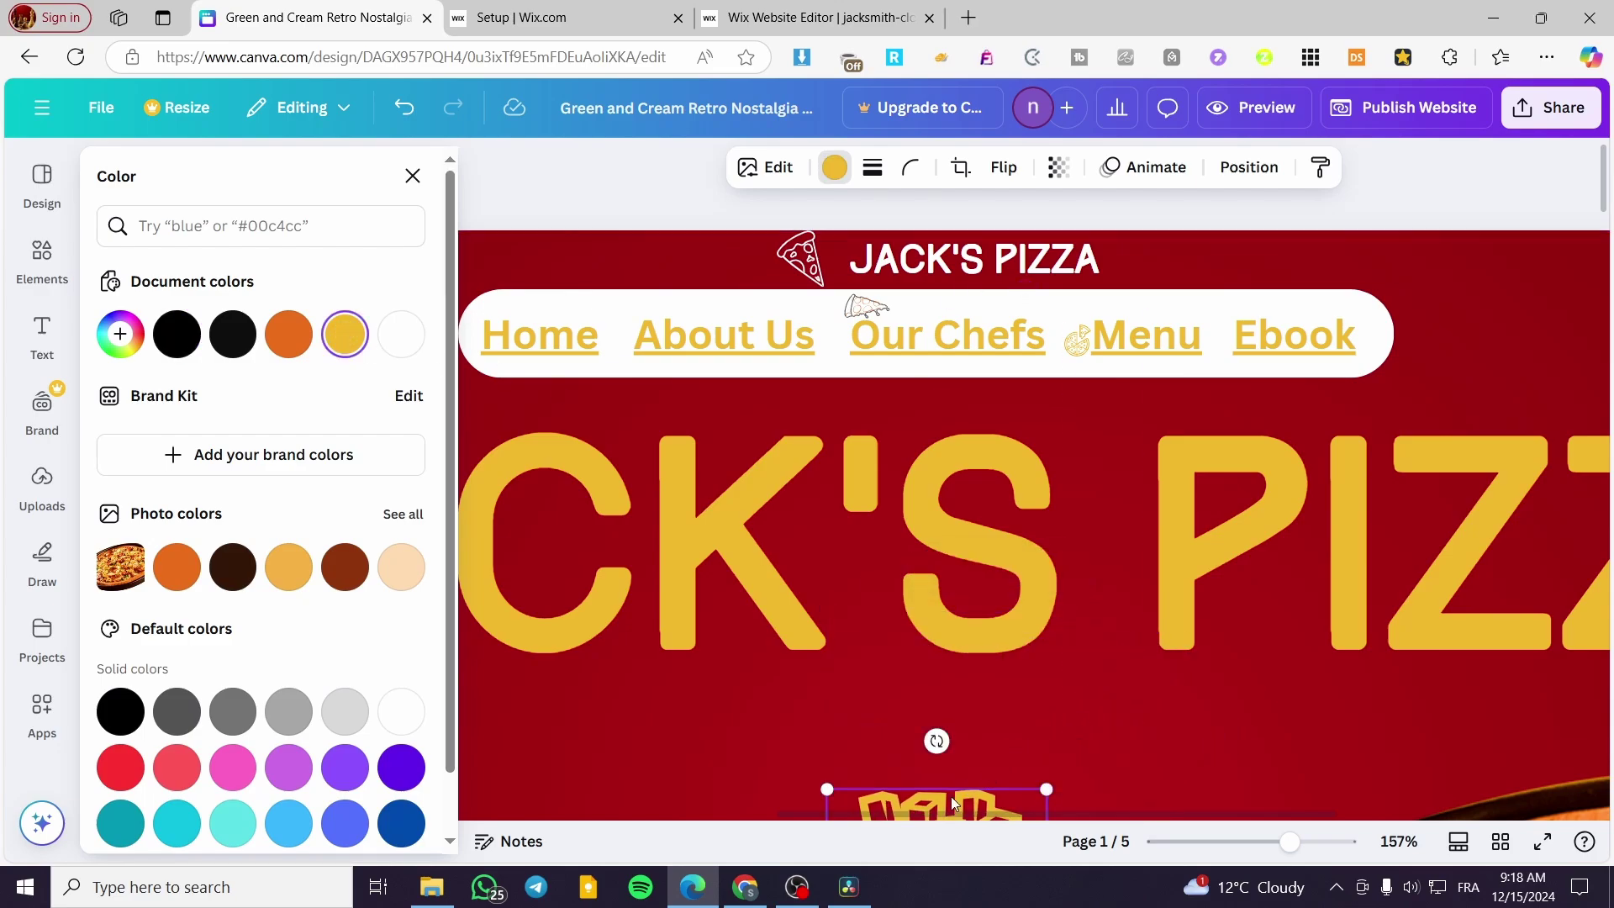
pyautogui.moveTo(950, 803); pyautogui.dragTo(830, 481)
pyautogui.moveTo(848, 584); pyautogui.dragTo(660, 321)
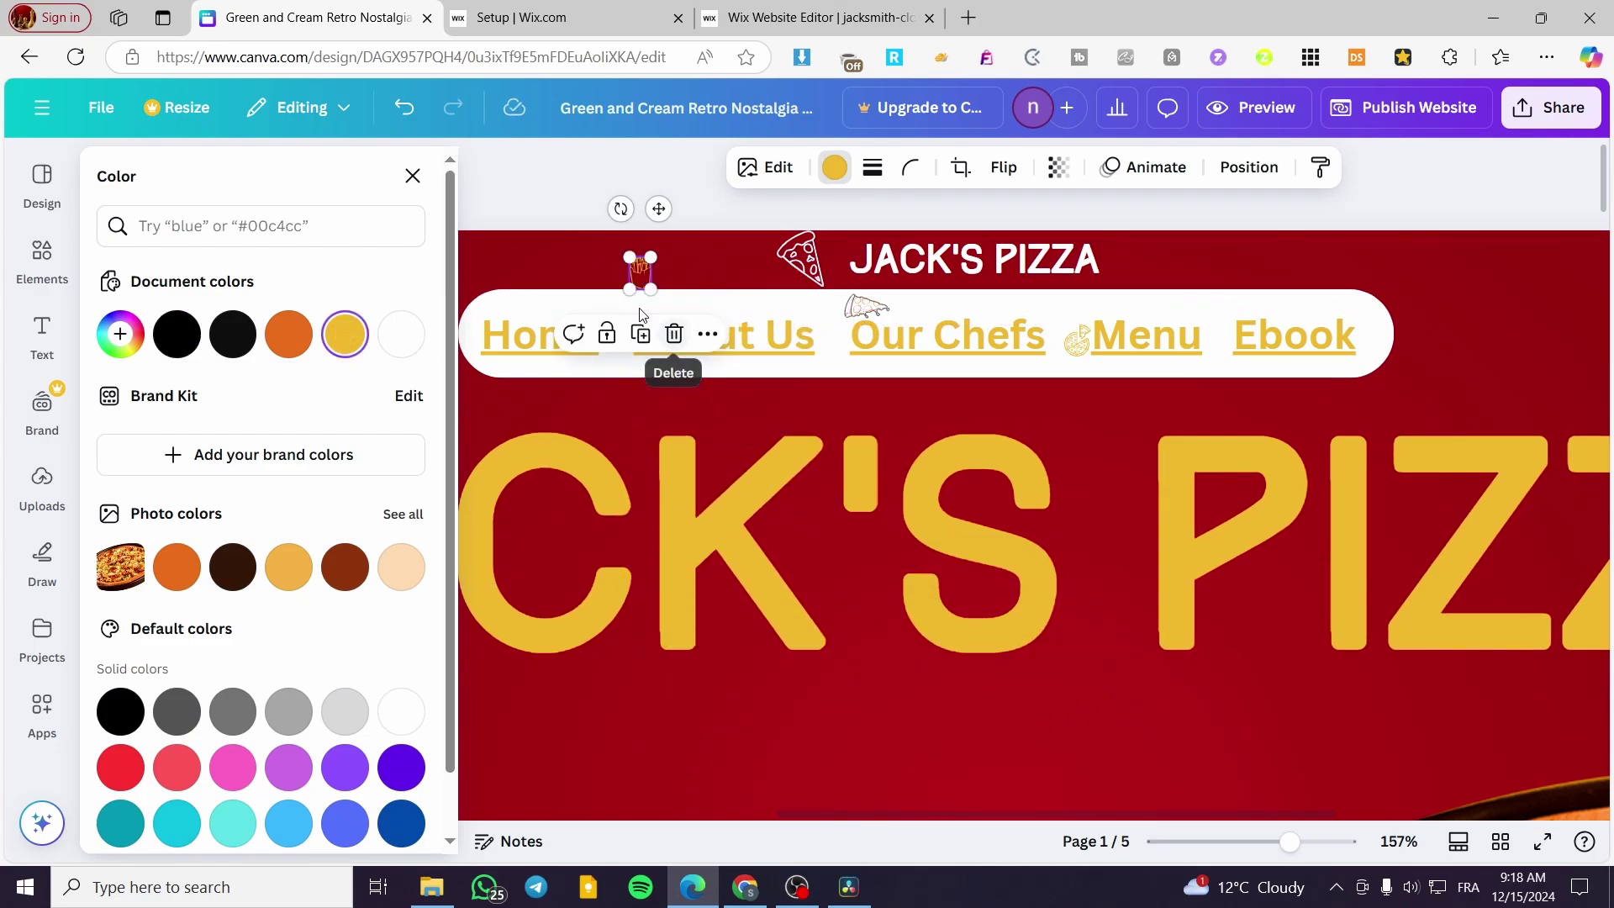
pyautogui.moveTo(660, 211); pyautogui.dragTo(967, 254)
pyautogui.click(912, 166)
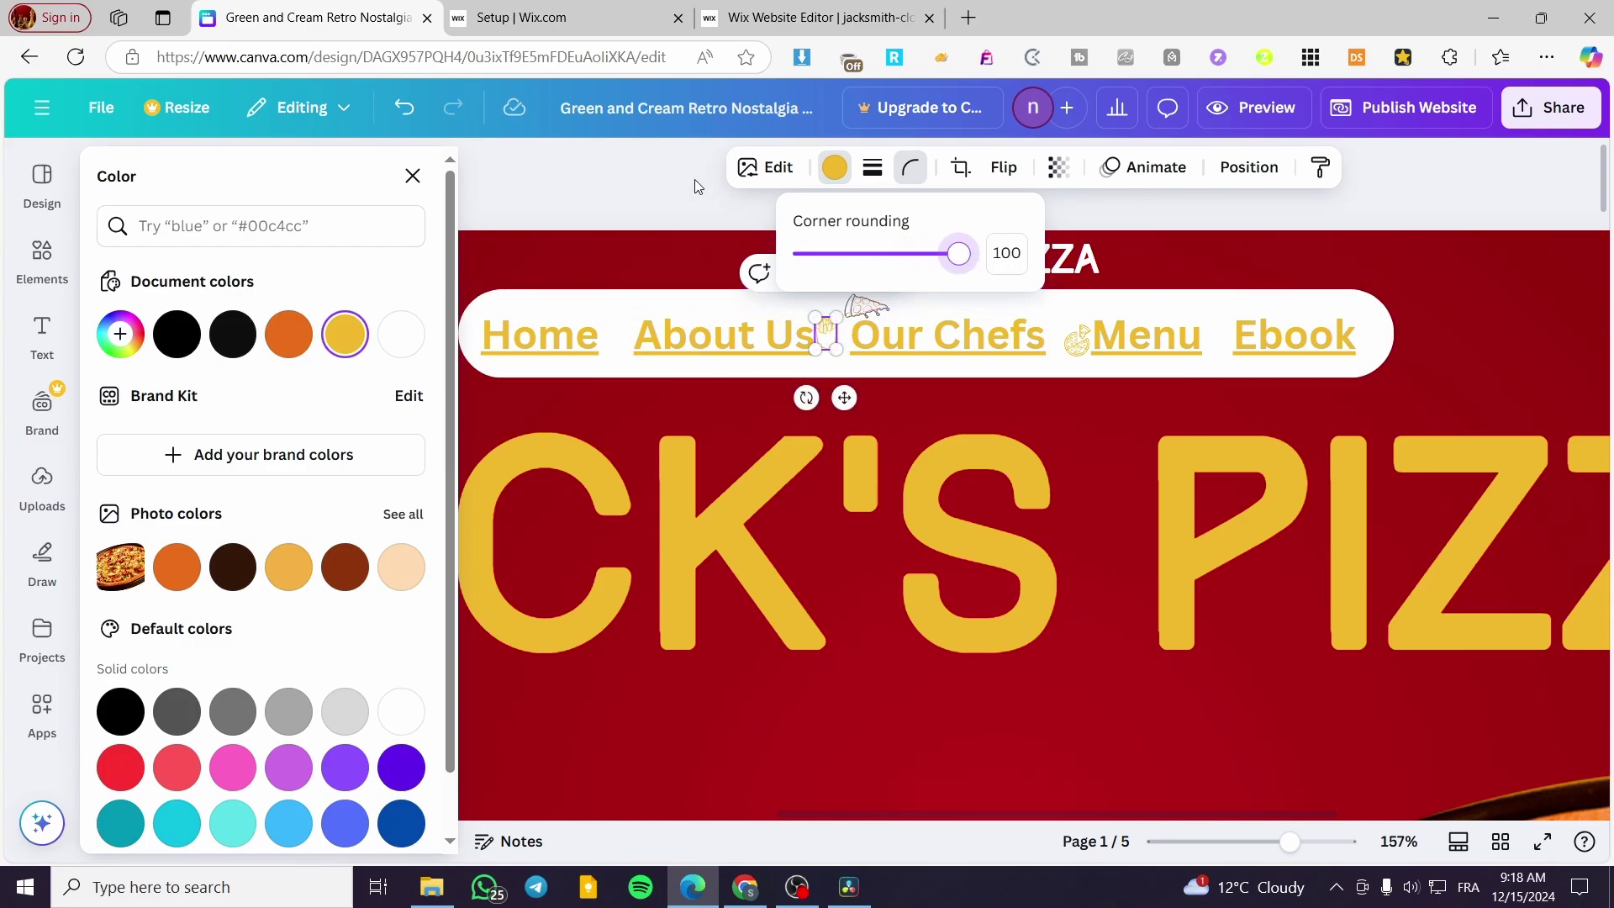
pyautogui.click(772, 273)
# Move the rotated pizza slice icon above the middle of the Our Chefs text and deselect it.
pyautogui.moveTo(866, 304); pyautogui.dragTo(927, 312)
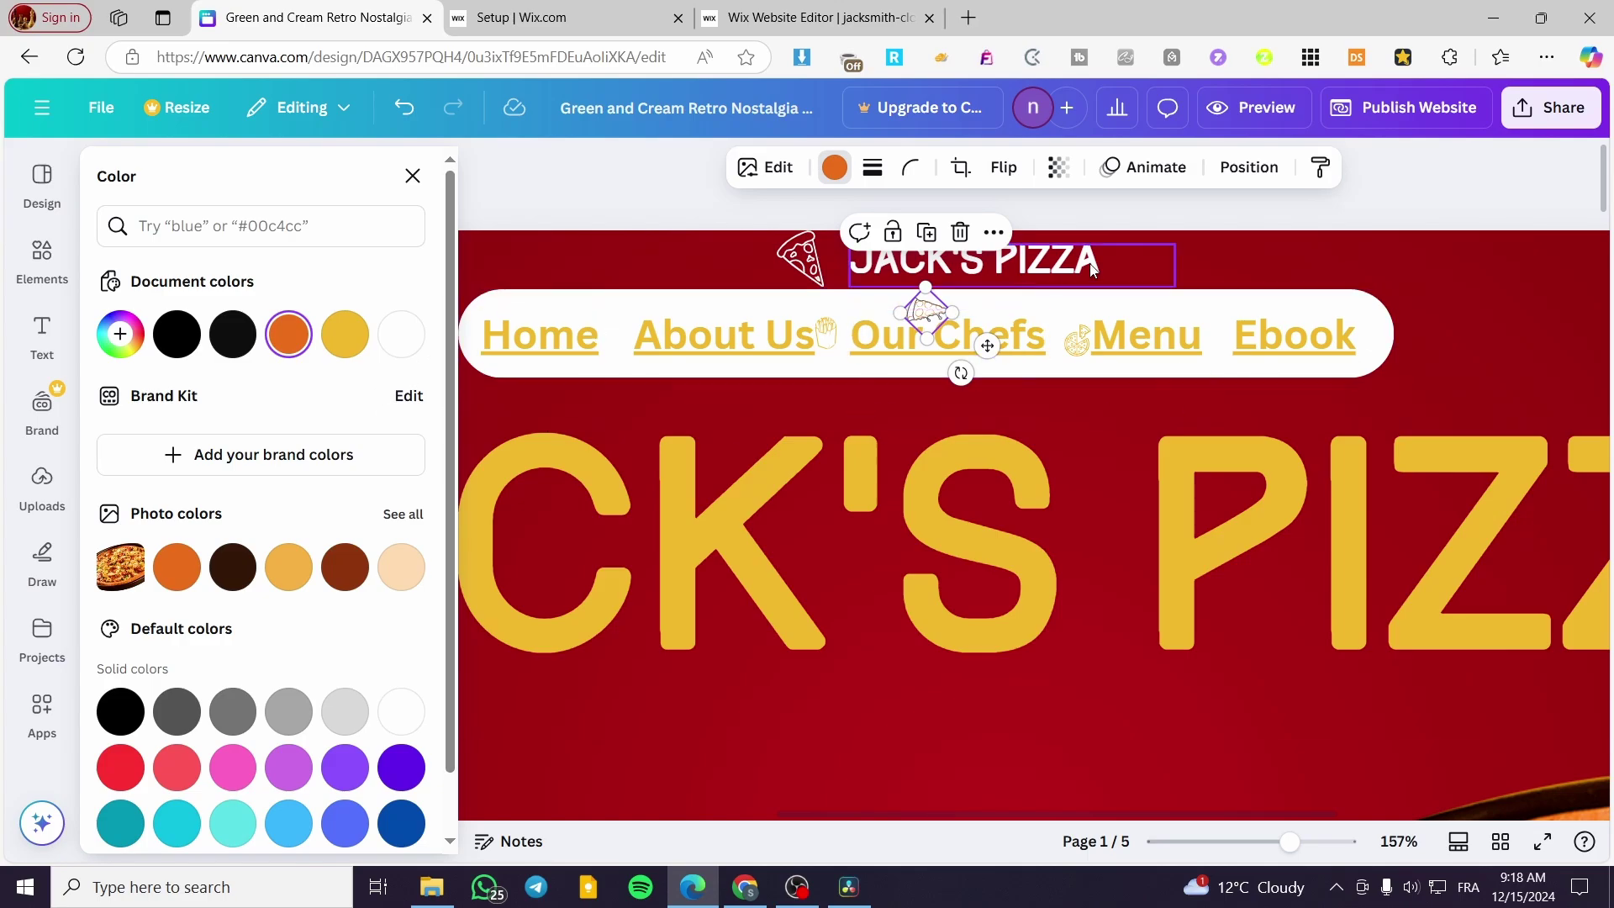
pyautogui.click(1433, 190)
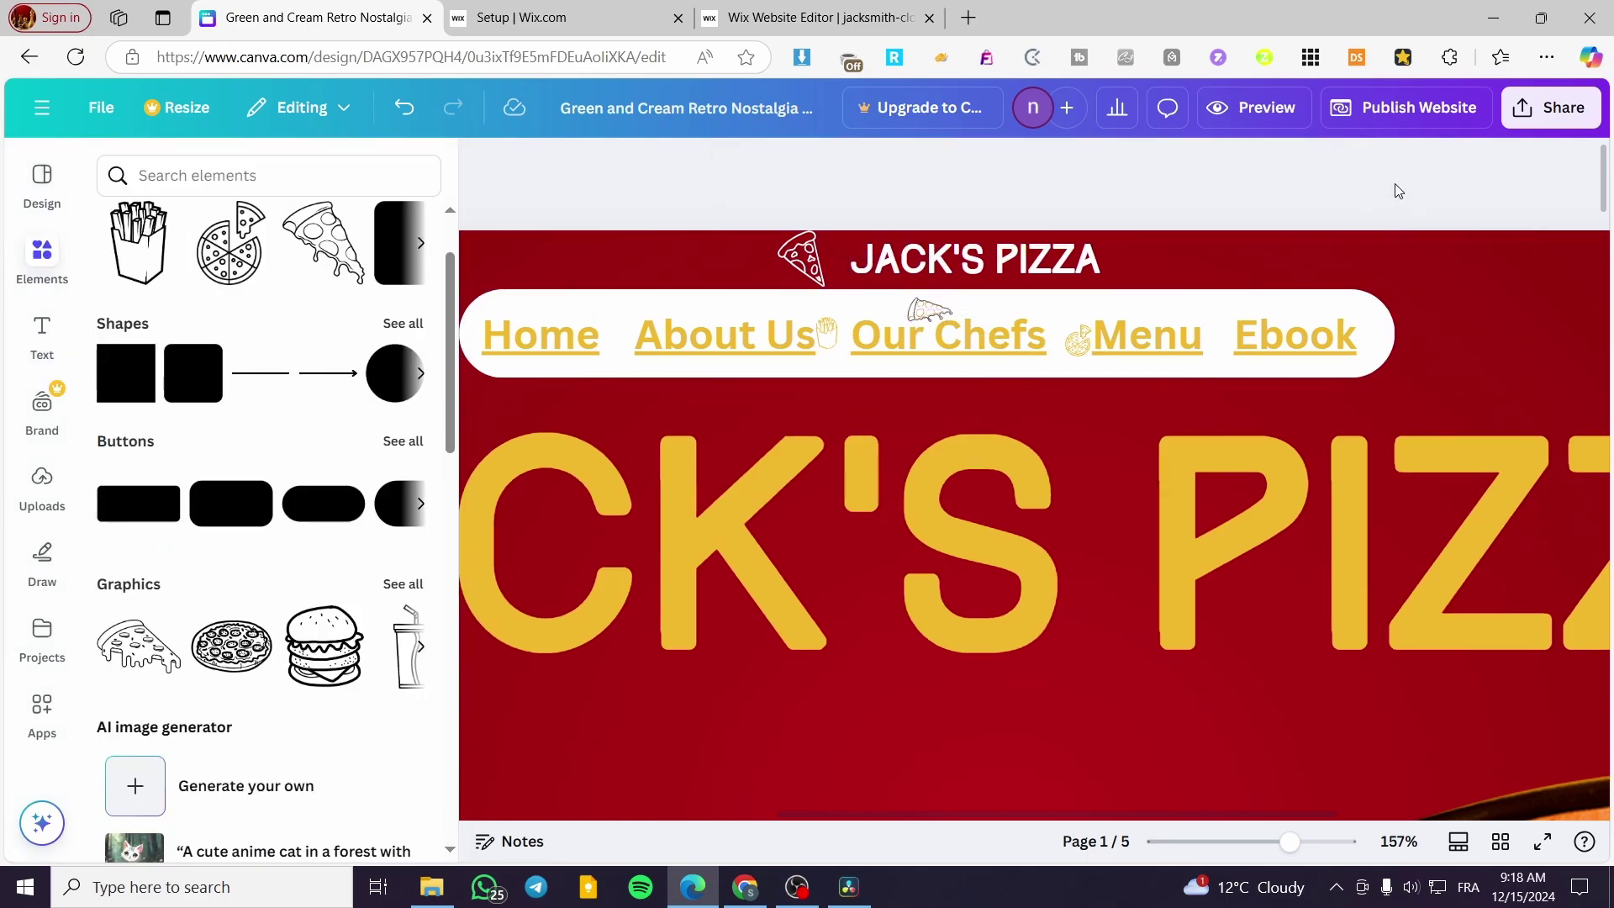
# Publish the design as a website and dismiss the publishing dialog.
pyautogui.scroll(-4, 1257, 280)
pyautogui.scroll(-3, 1268, 285)
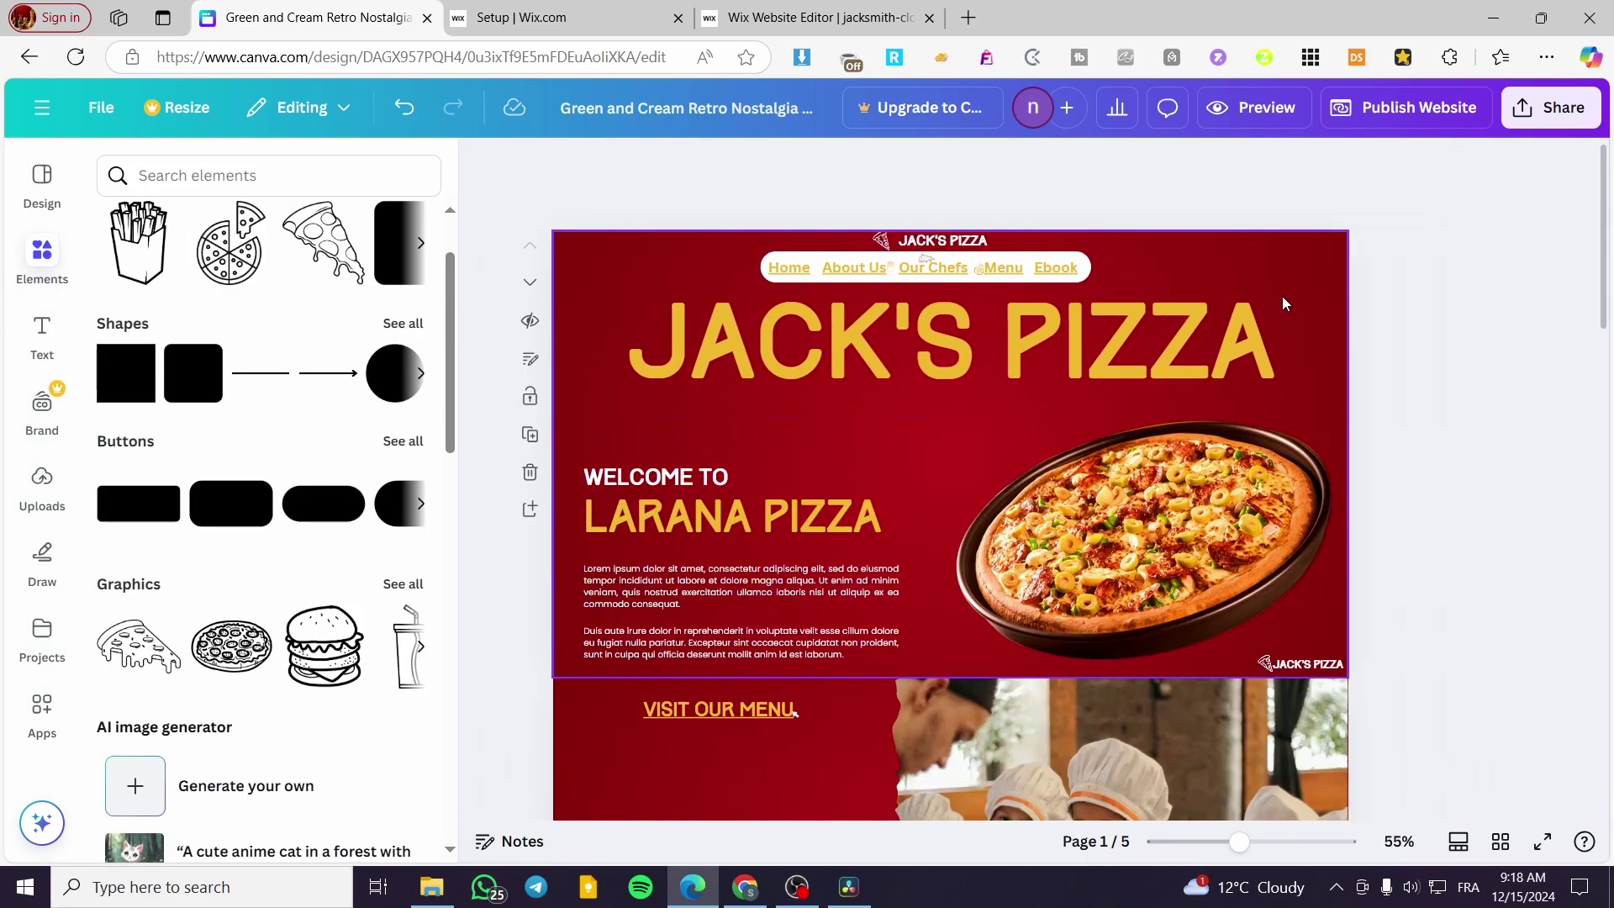
pyautogui.scroll(1, 1377, 221)
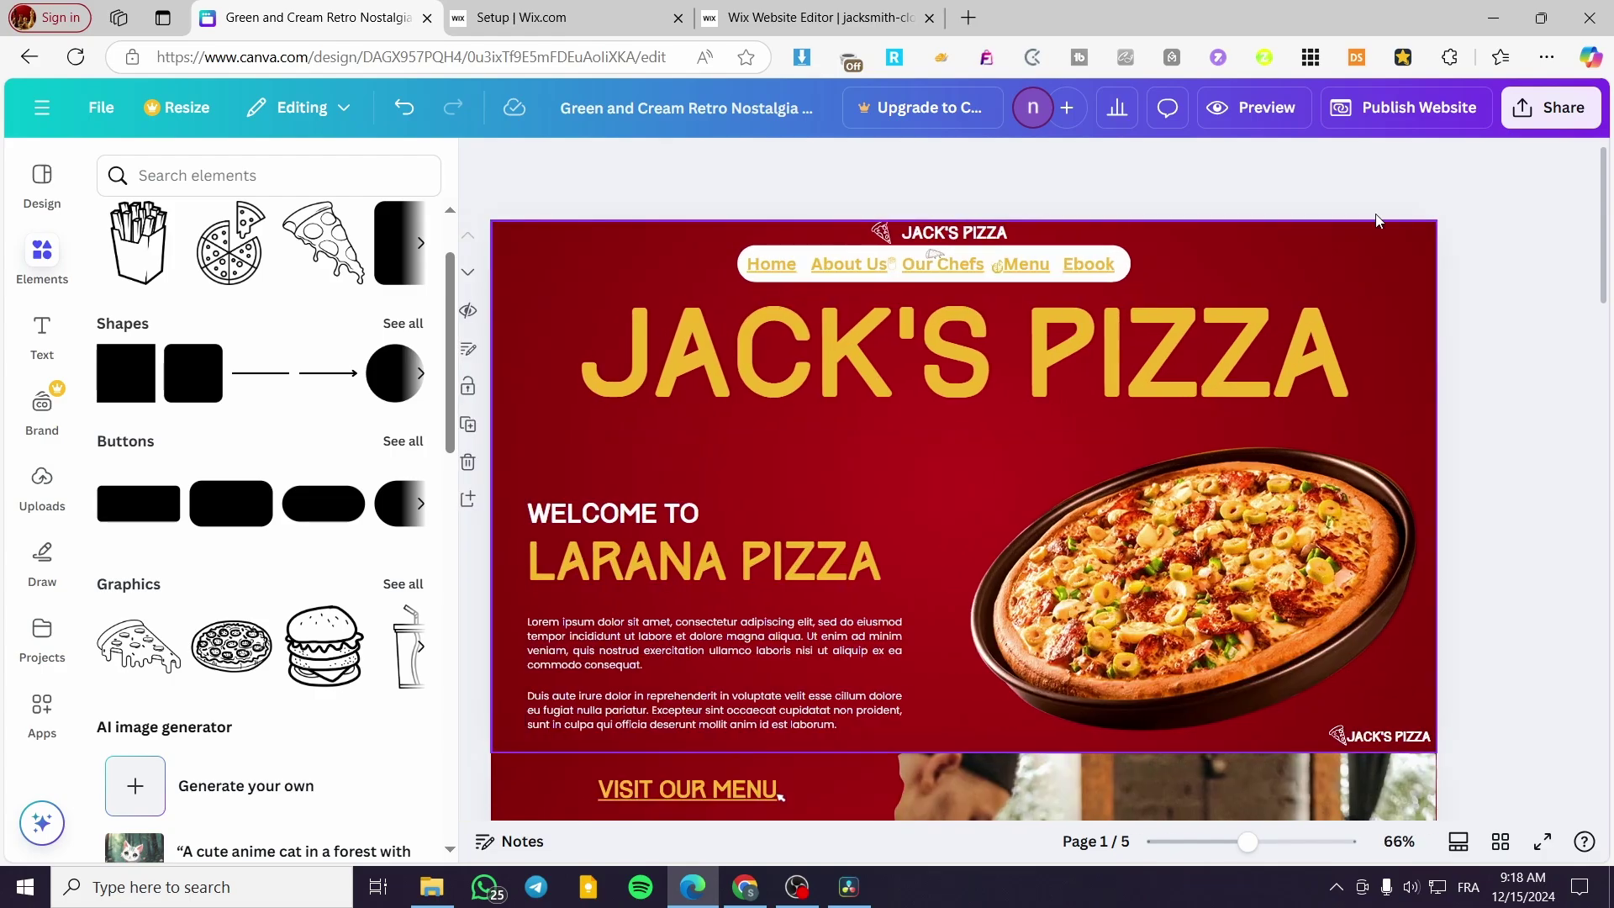
pyautogui.click(1374, 120)
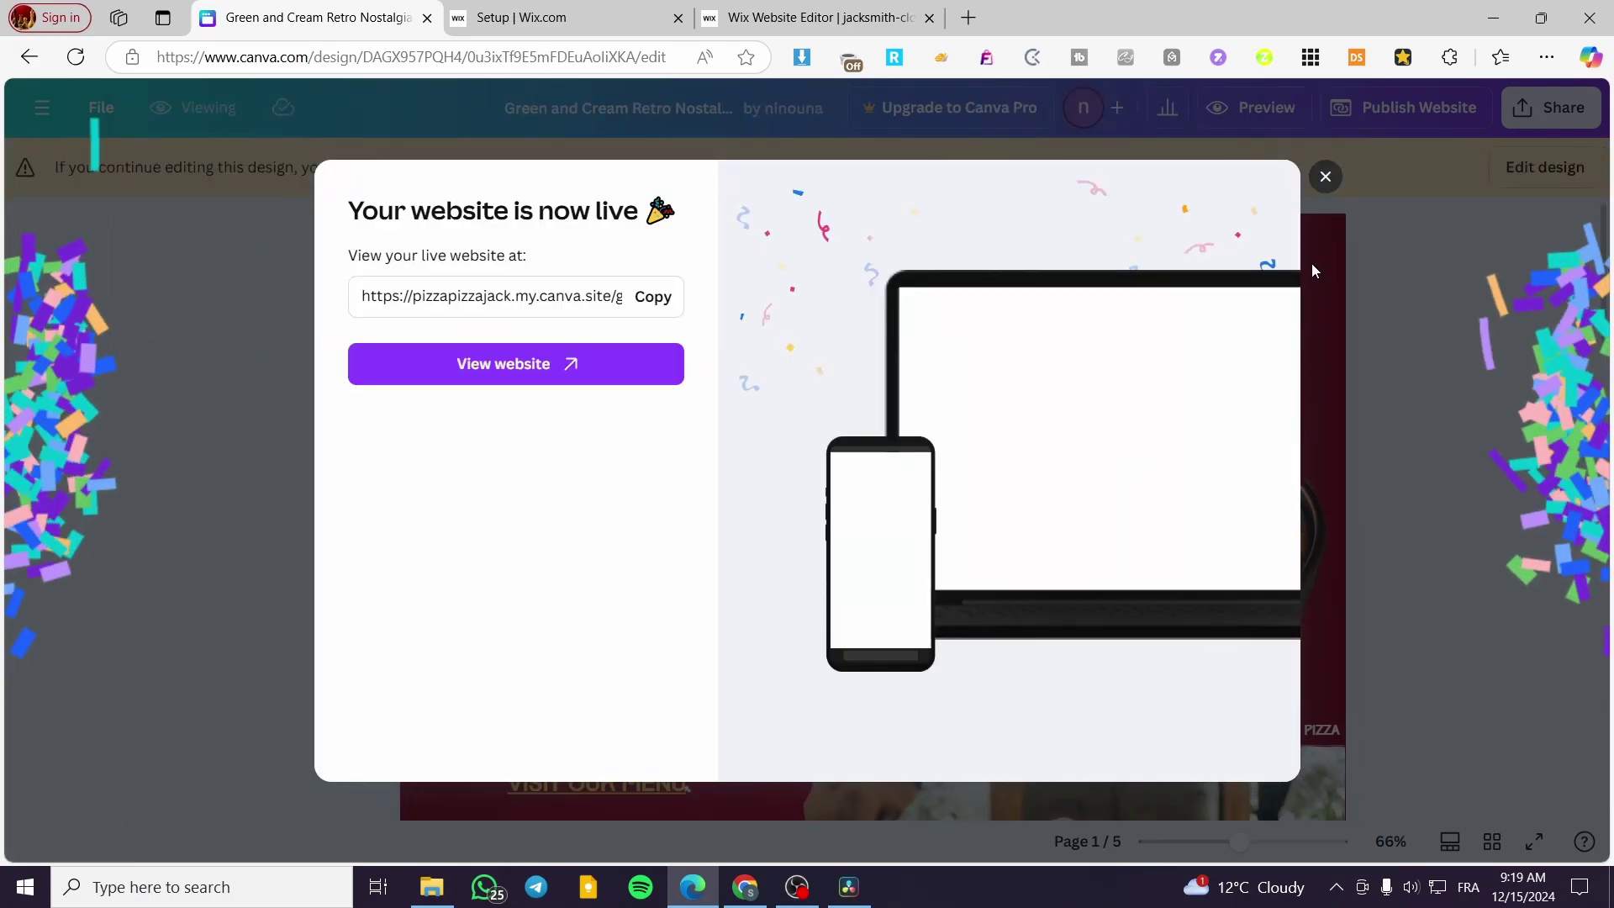
pyautogui.click(1324, 177)
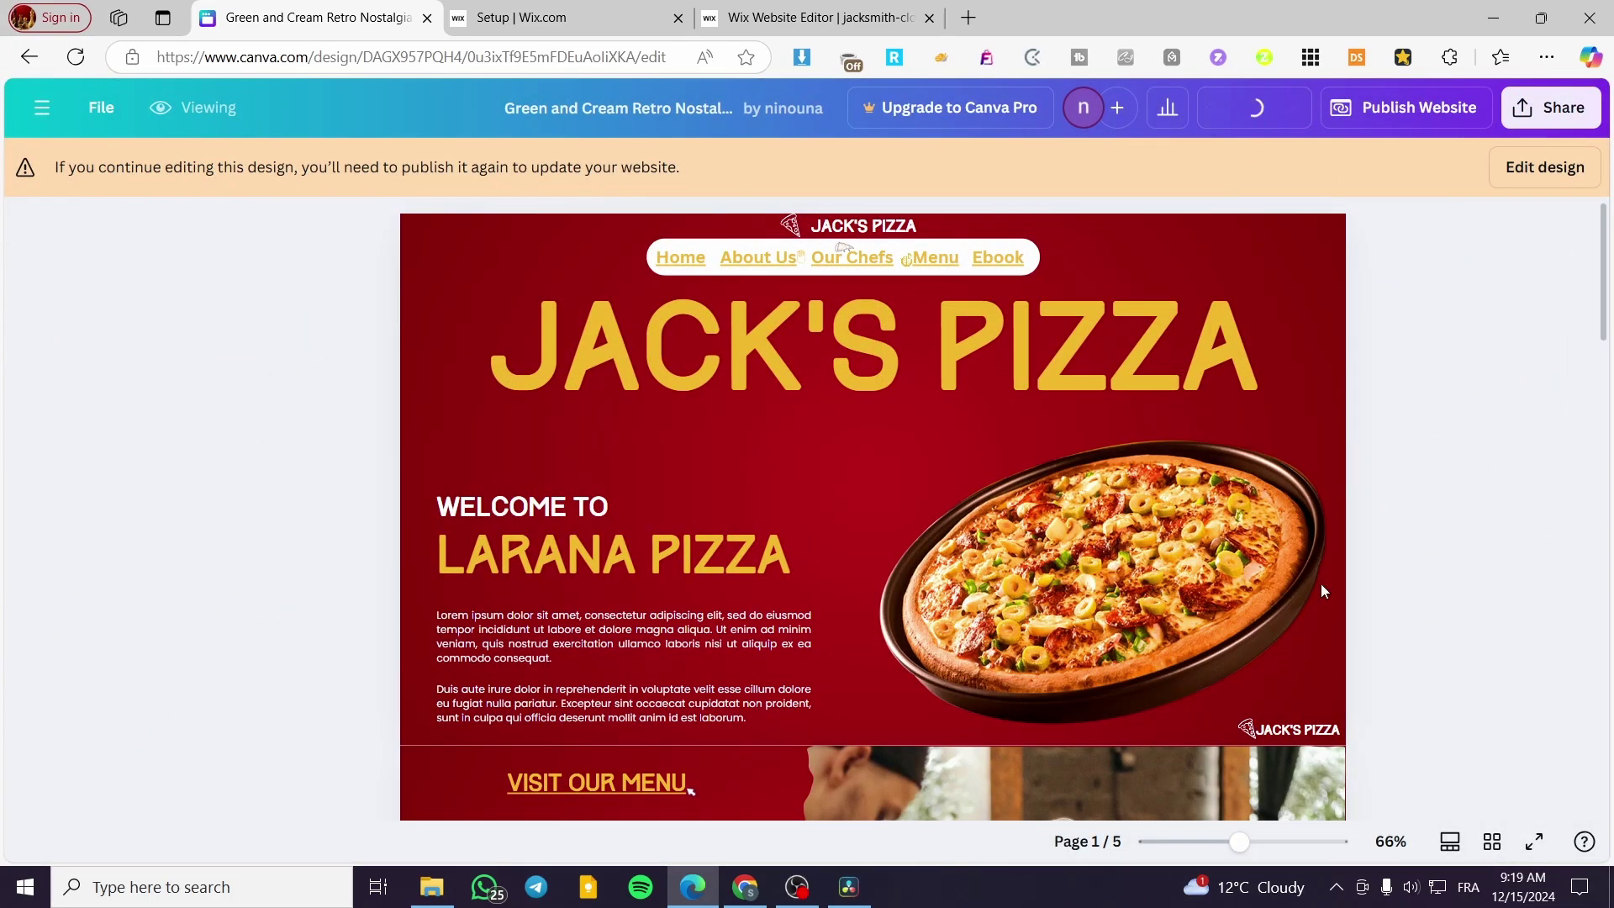
# Look through the website in the desktop preview and test the About Us navigation link.
pyautogui.scroll(-6, 614, 412)
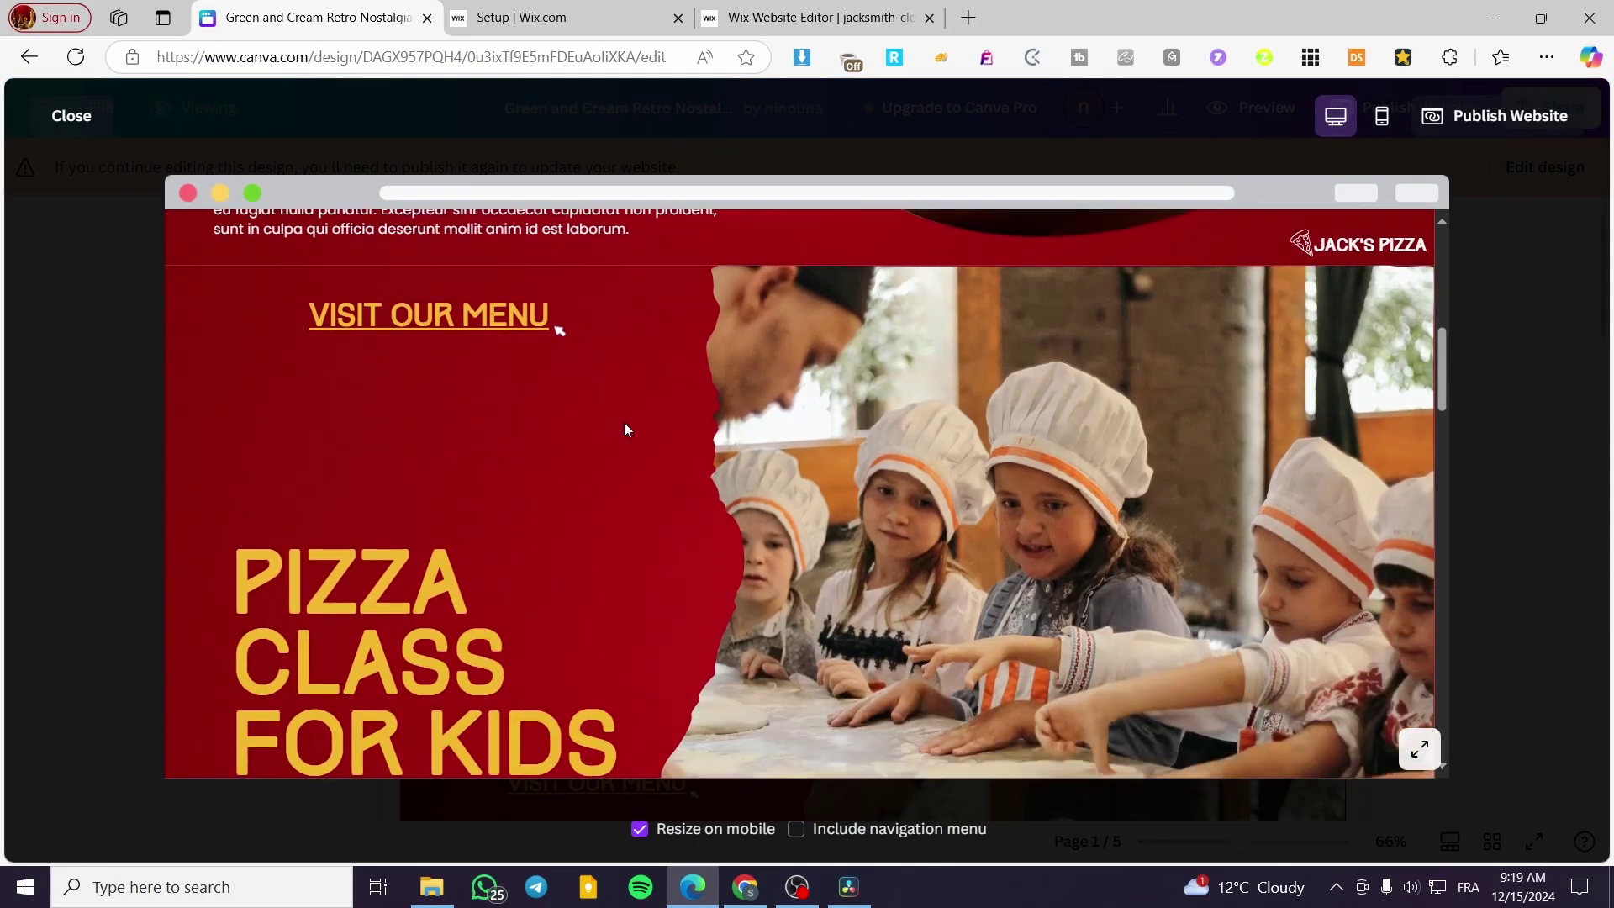
pyautogui.scroll(6, 673, 395)
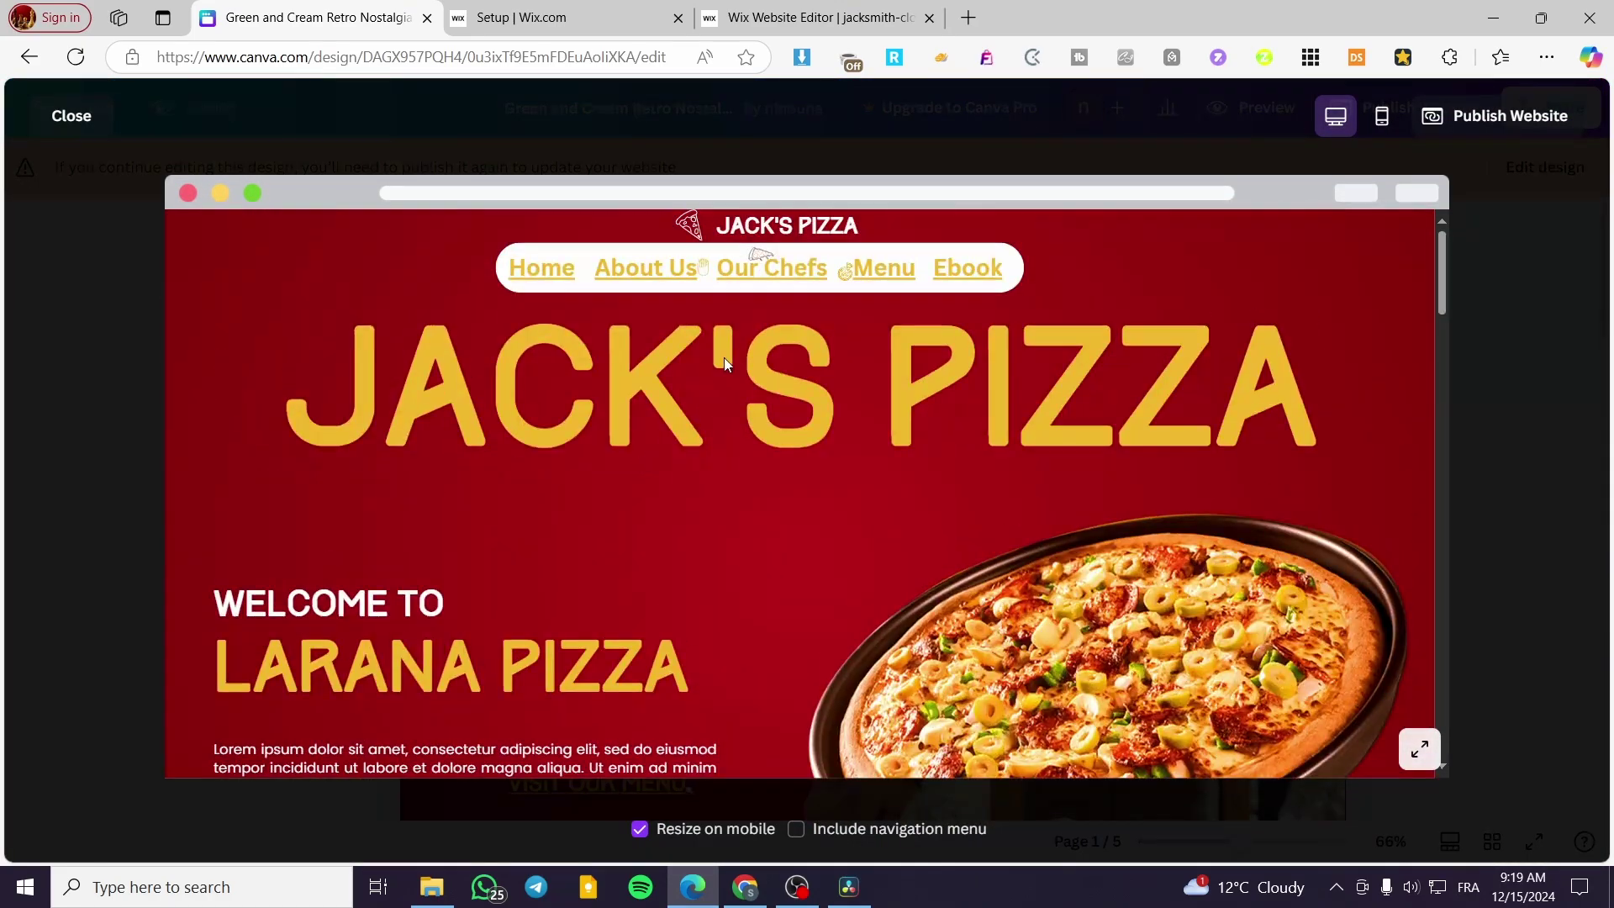
pyautogui.click(646, 280)
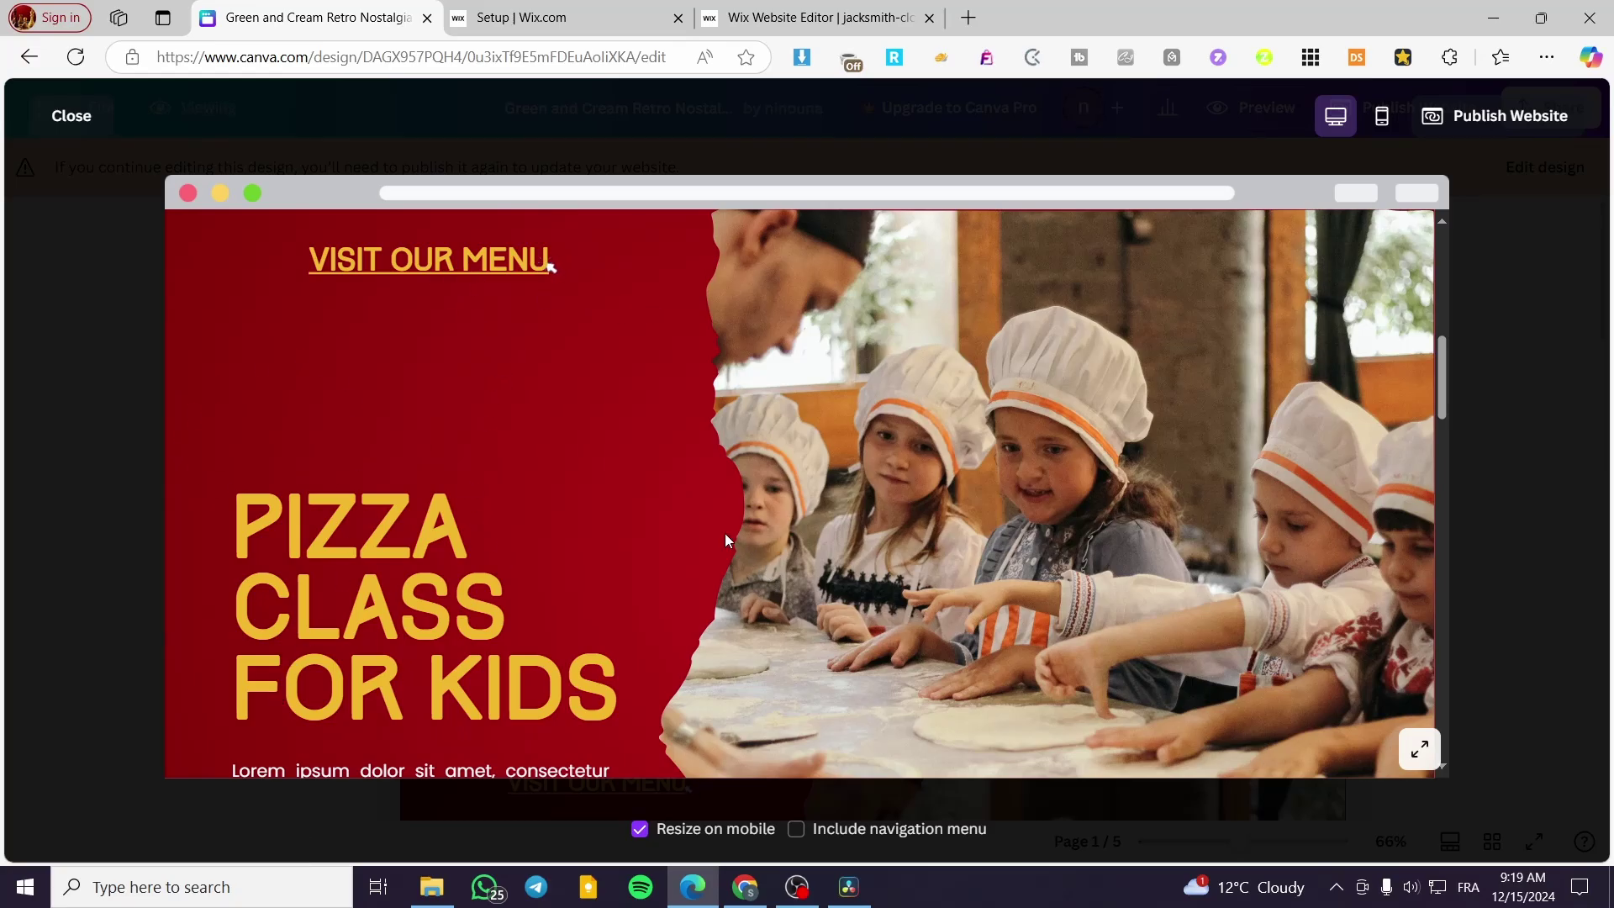
pyautogui.scroll(-3, 718, 535)
pyautogui.scroll(10, 670, 534)
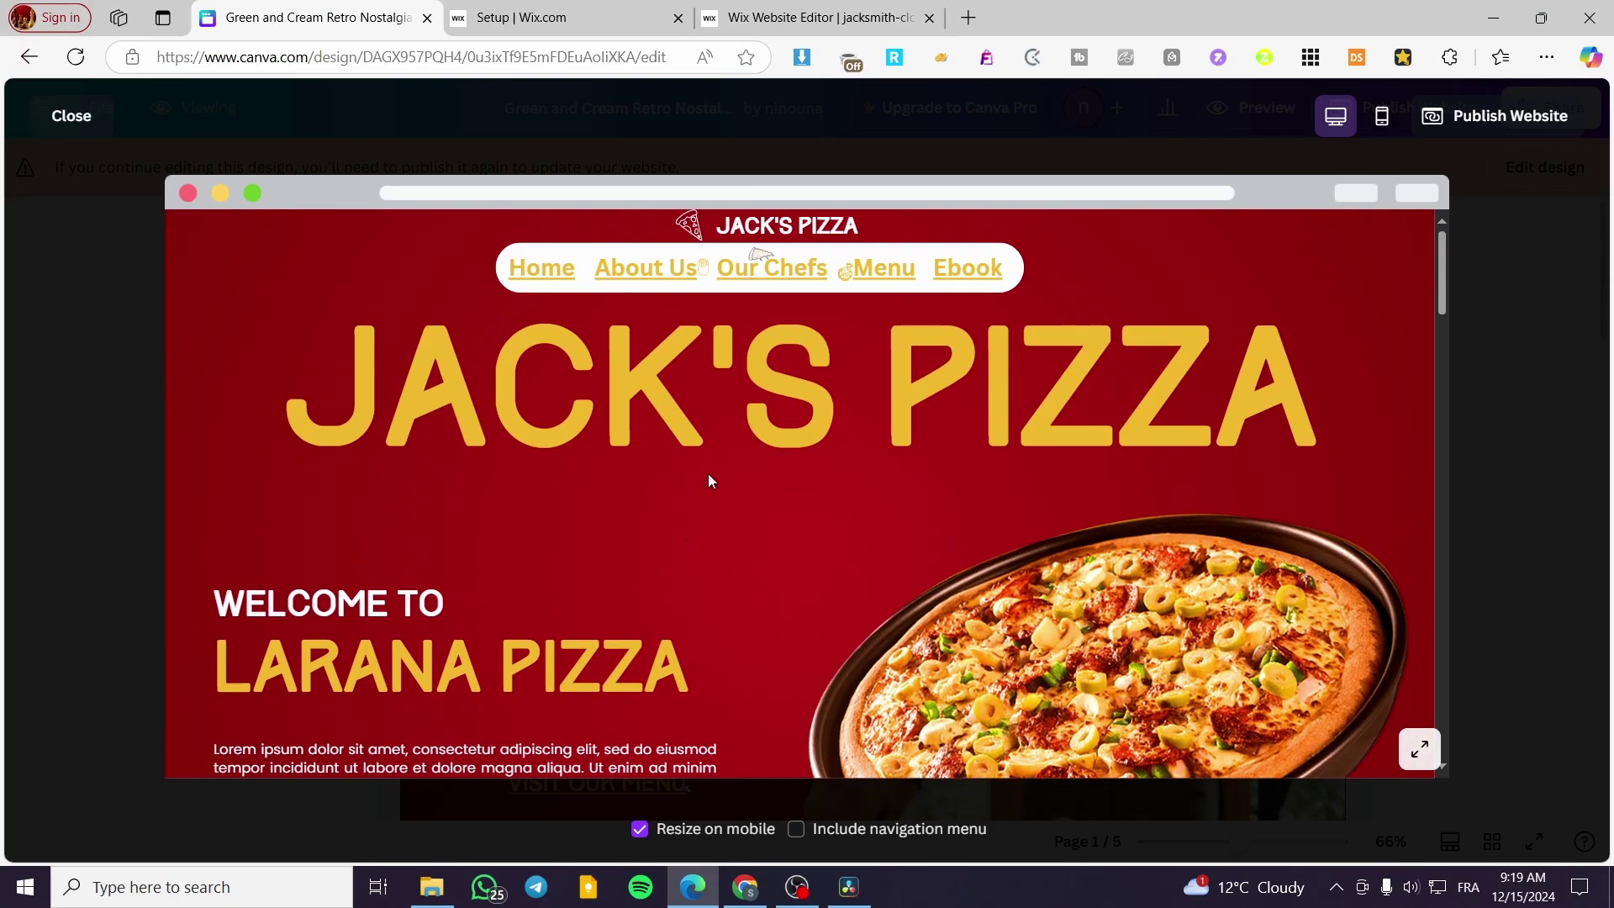
# Test the Our Chefs and Ebook navigation links in the desktop preview.
pyautogui.click(779, 275)
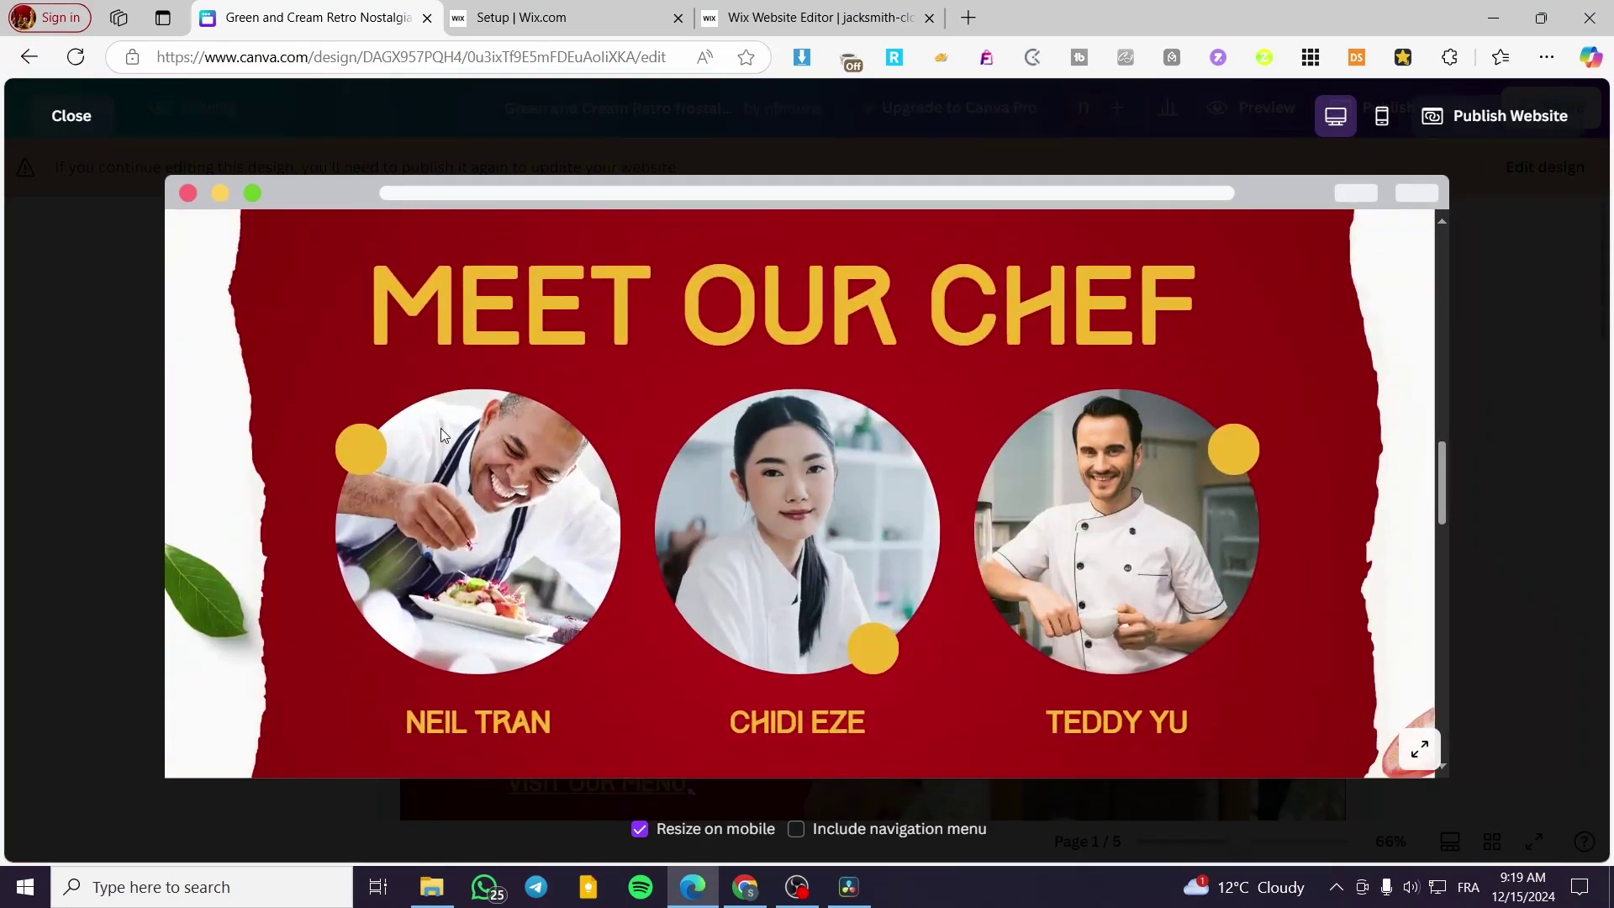
pyautogui.scroll(10, 867, 655)
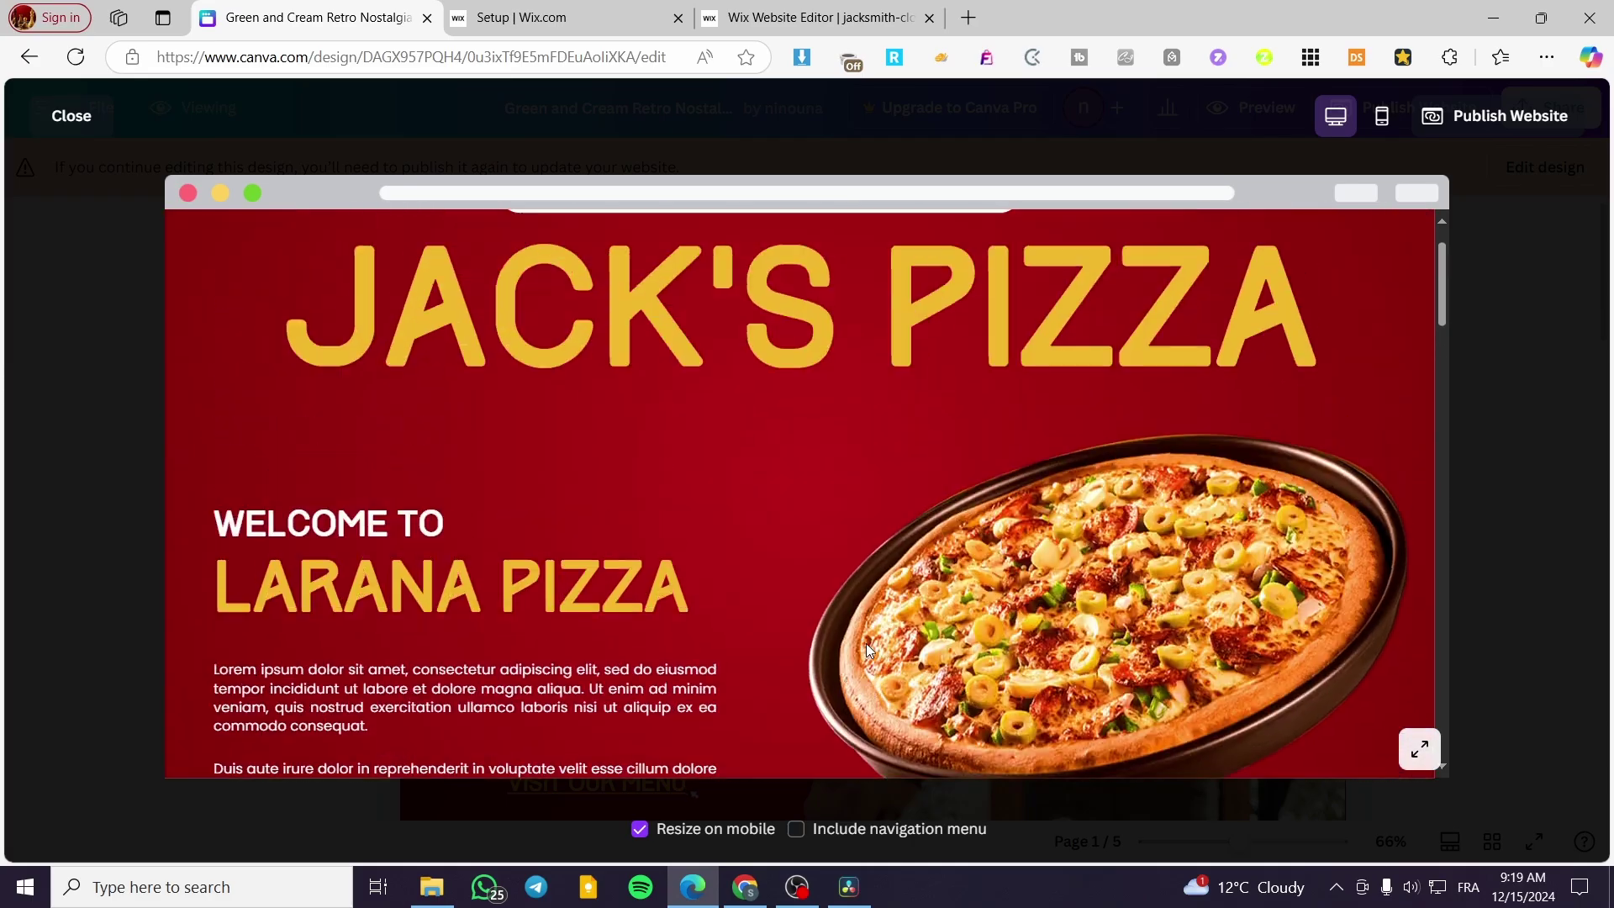
pyautogui.click(974, 274)
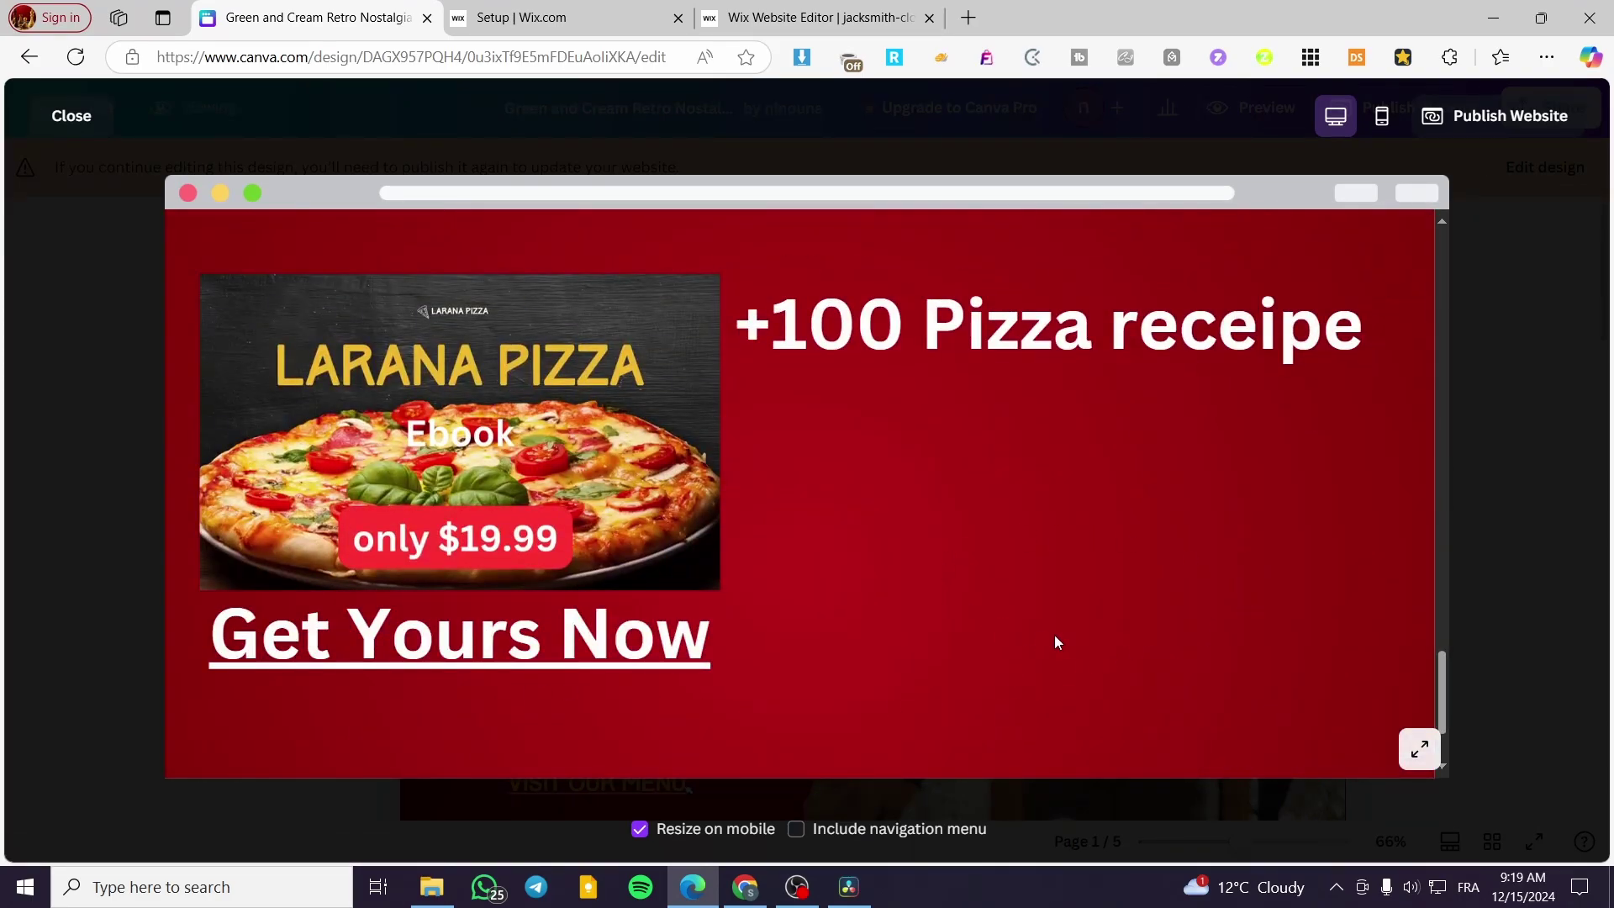
pyautogui.scroll(10, 891, 559)
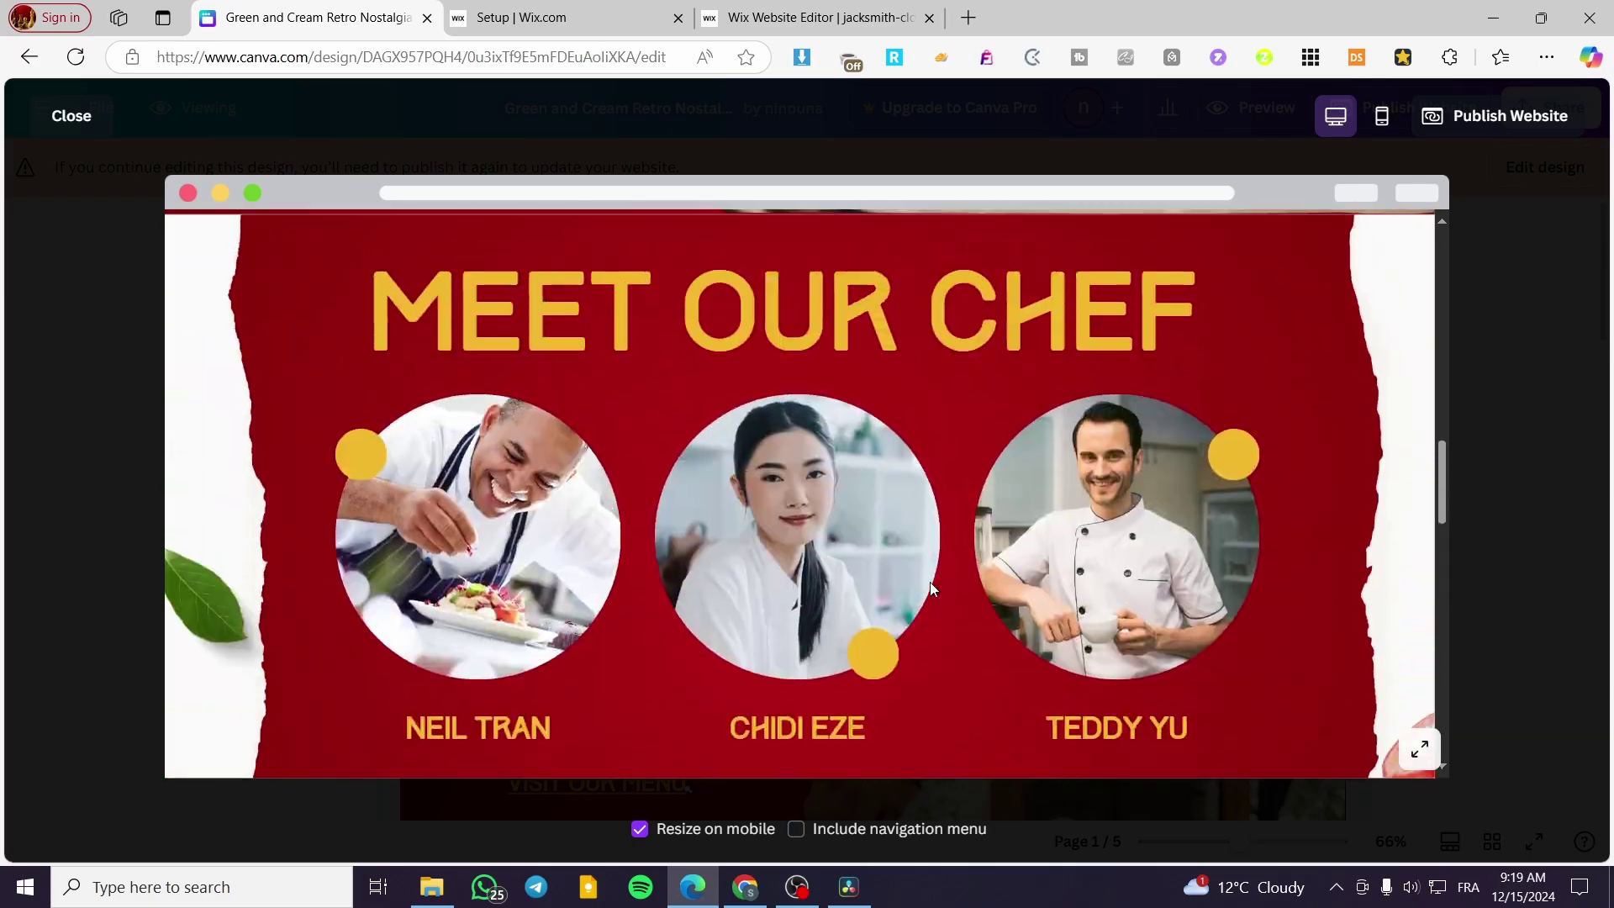
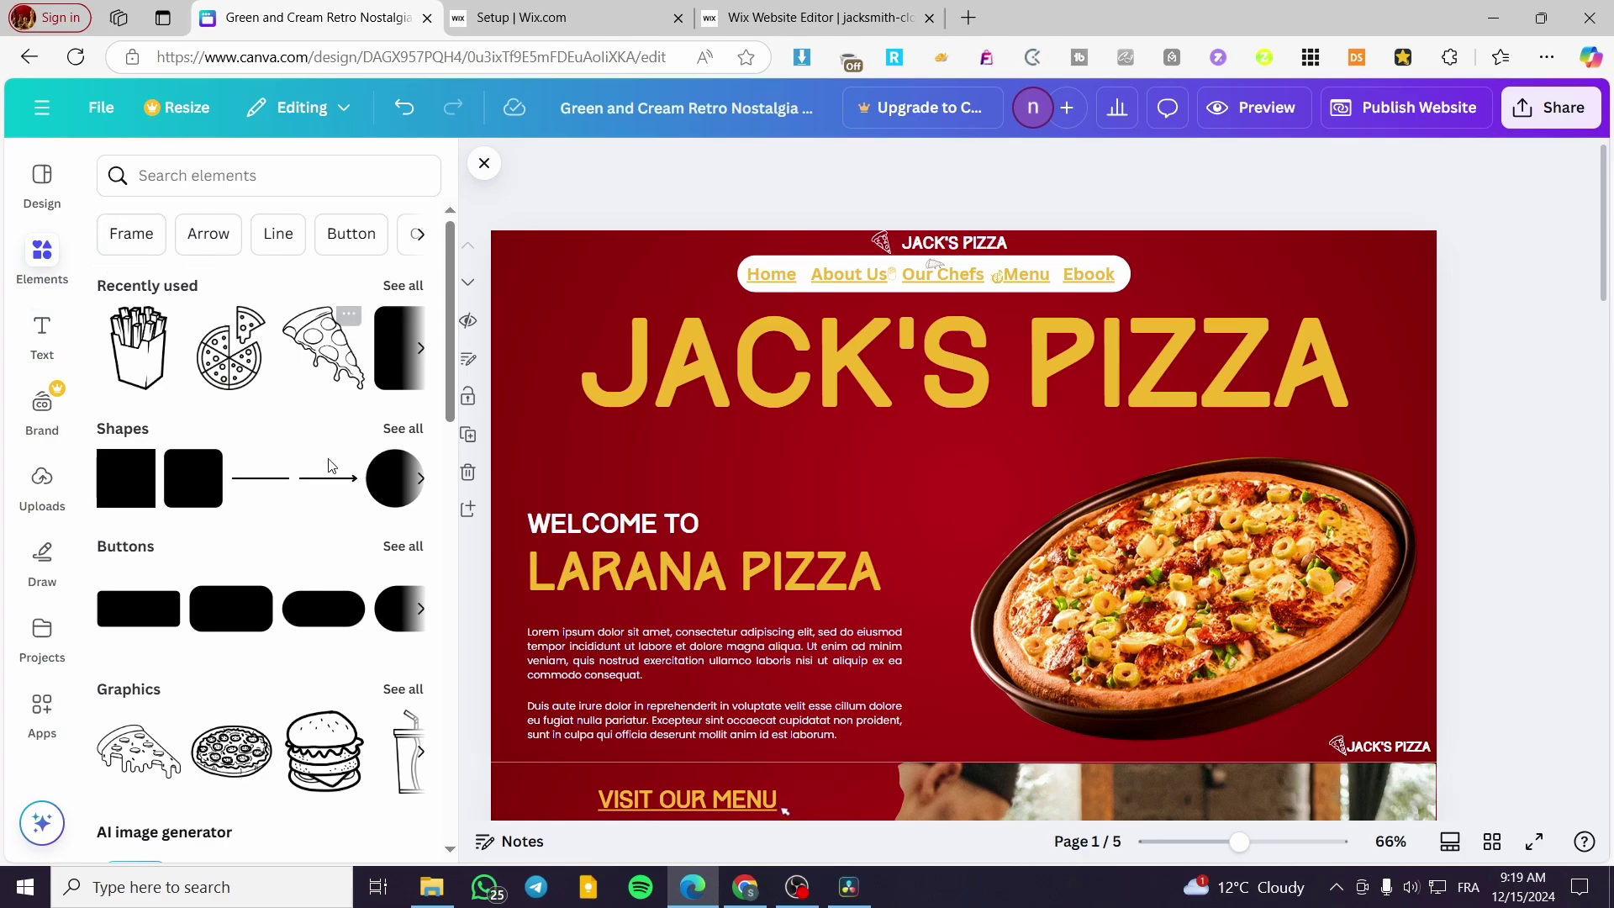
# Add a circle shape, fill it white, shrink it and place it just above the Jack's Pizza logo at the Home page's lower corner.
pyautogui.scroll(-3, 331, 465)
pyautogui.scroll(3, 332, 527)
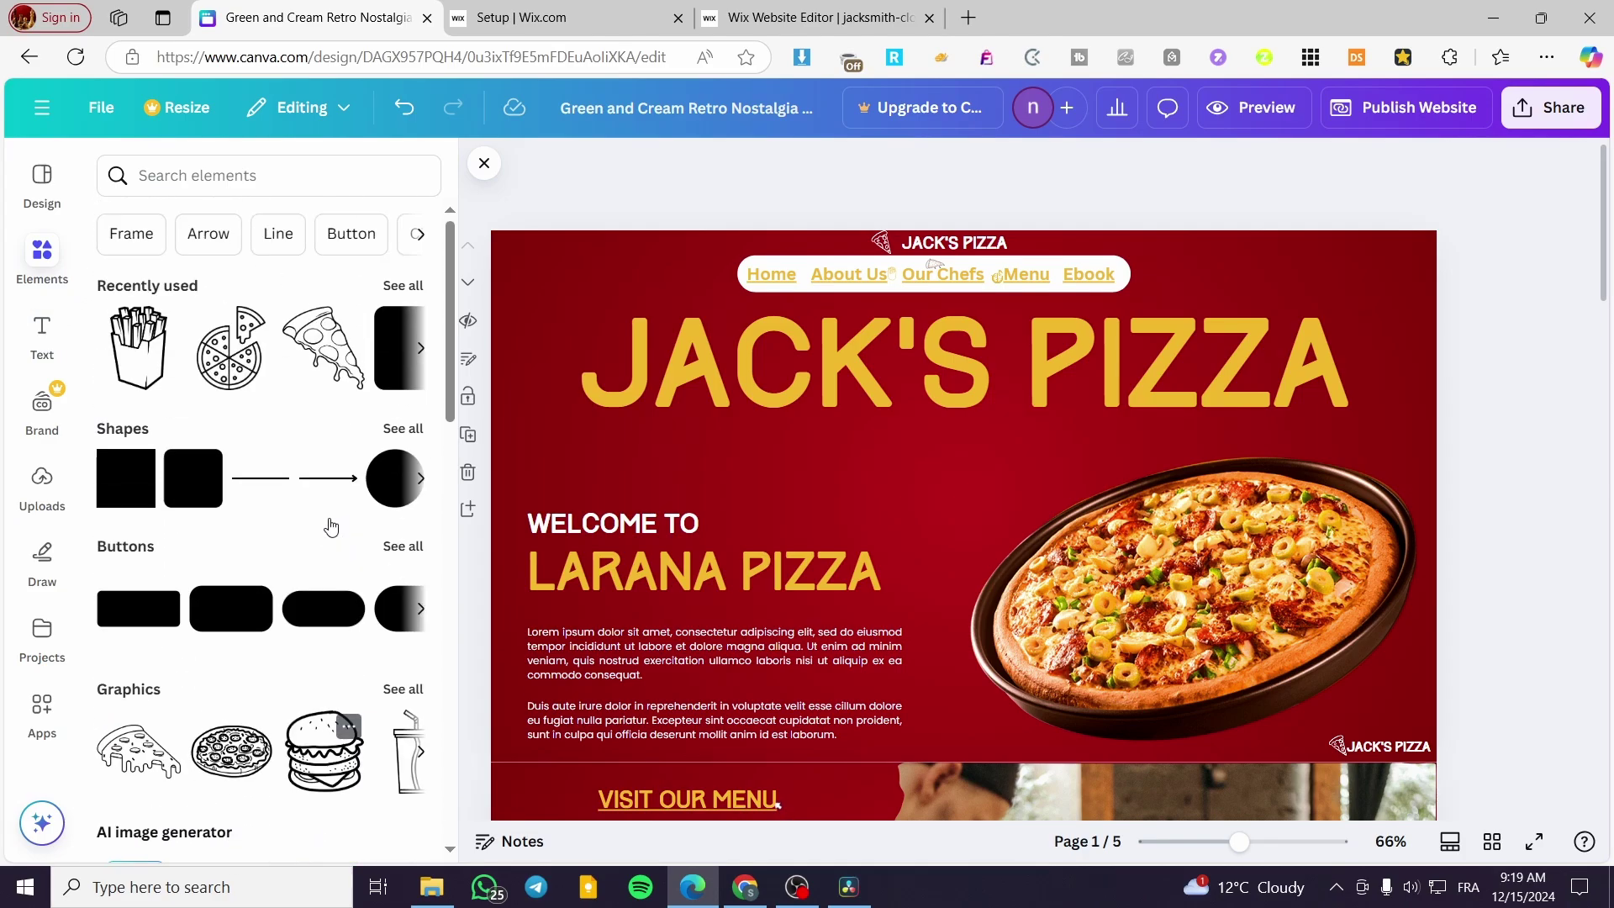
pyautogui.click(381, 483)
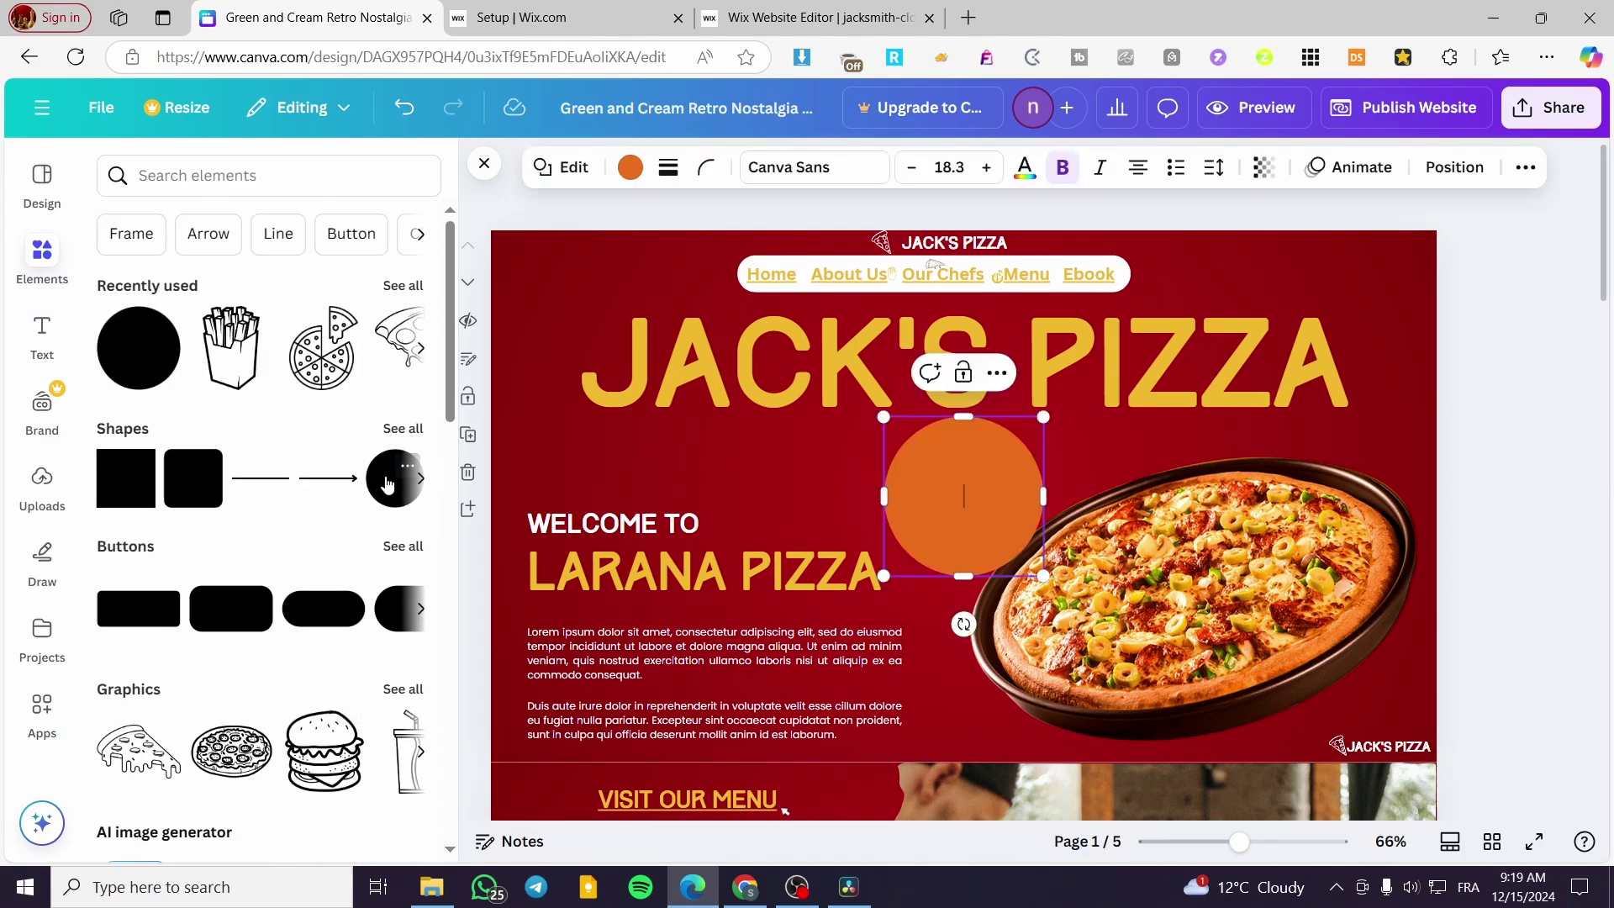
pyautogui.click(631, 168)
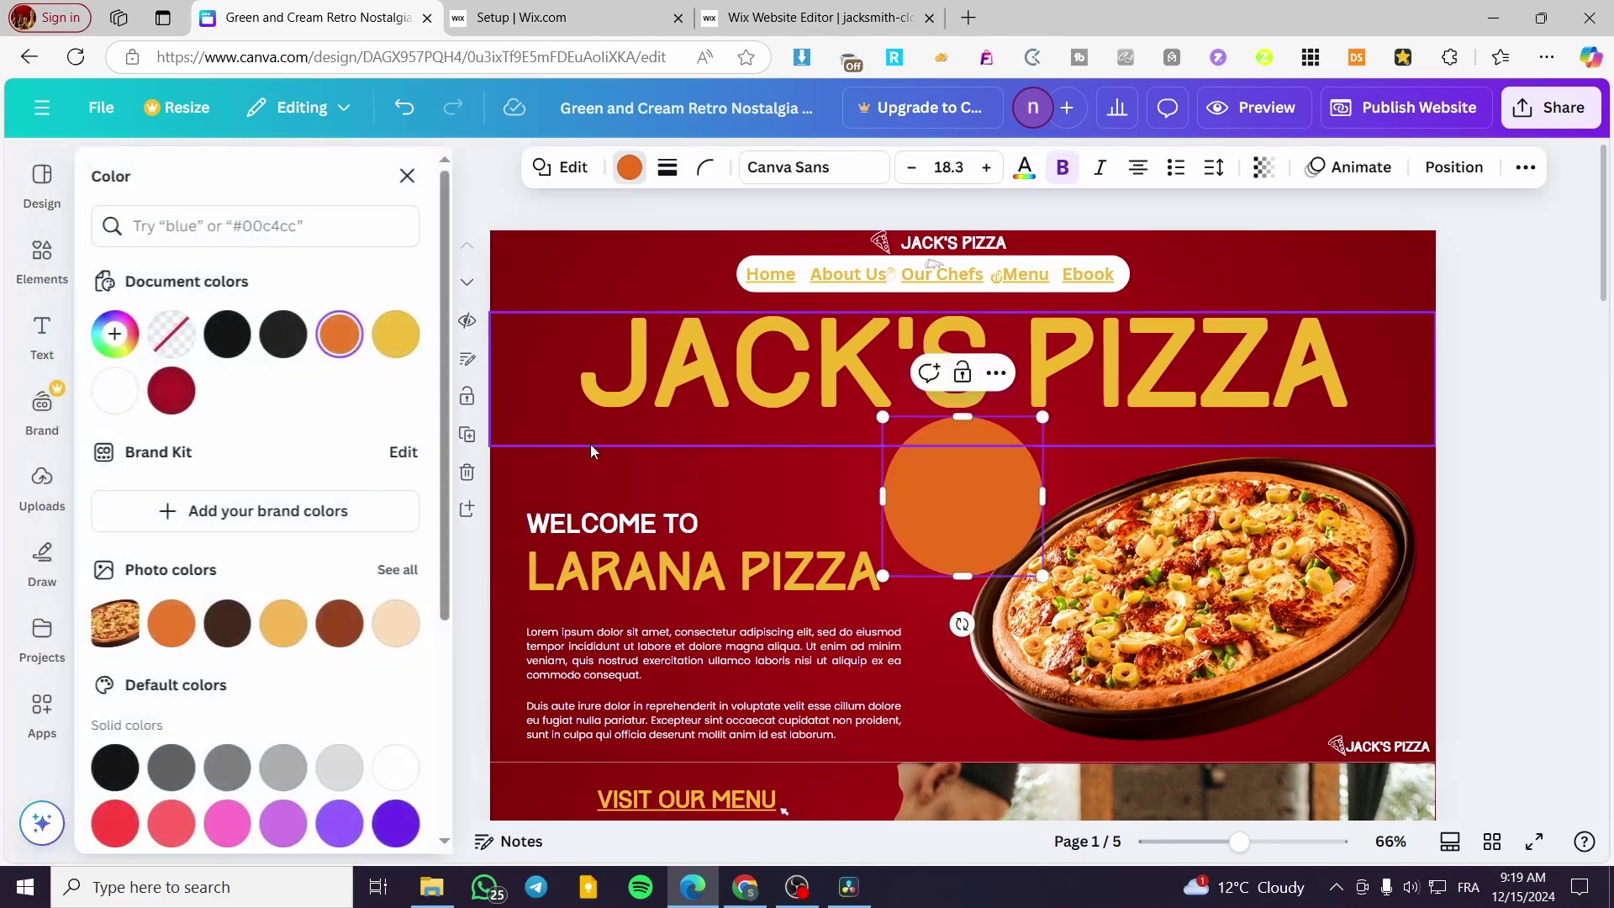
pyautogui.click(120, 391)
pyautogui.moveTo(1043, 576); pyautogui.dragTo(1419, 767)
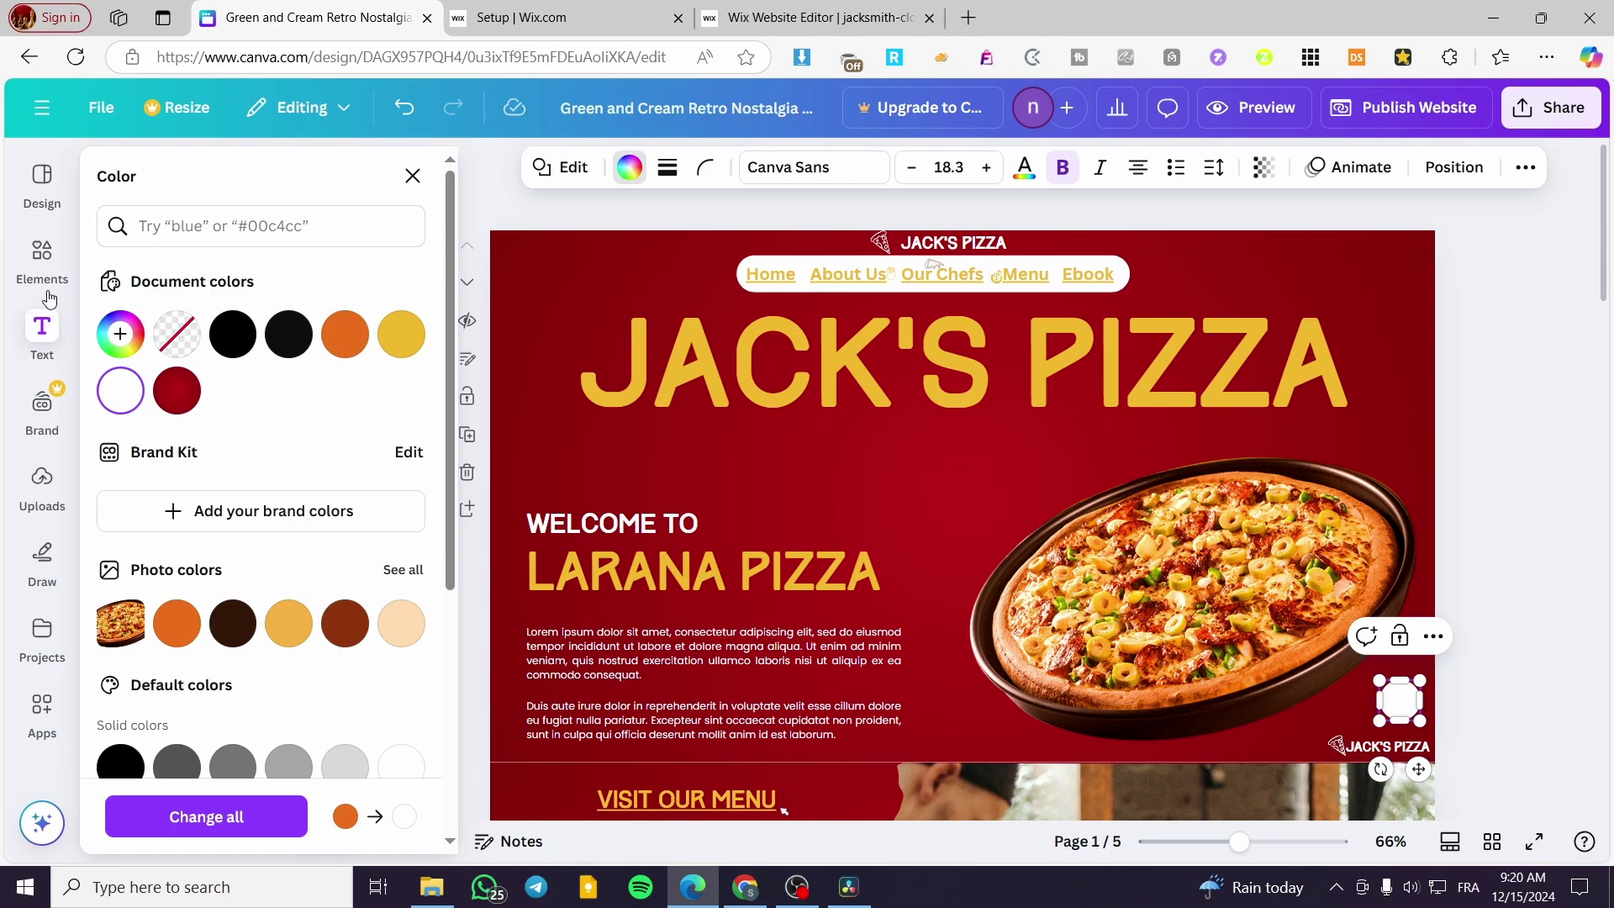
# Search the elements for "Arrow" and insert the solid left-pointing arrow shape.
pyautogui.click(44, 261)
pyautogui.click(267, 176)
pyautogui.write('Arrow')
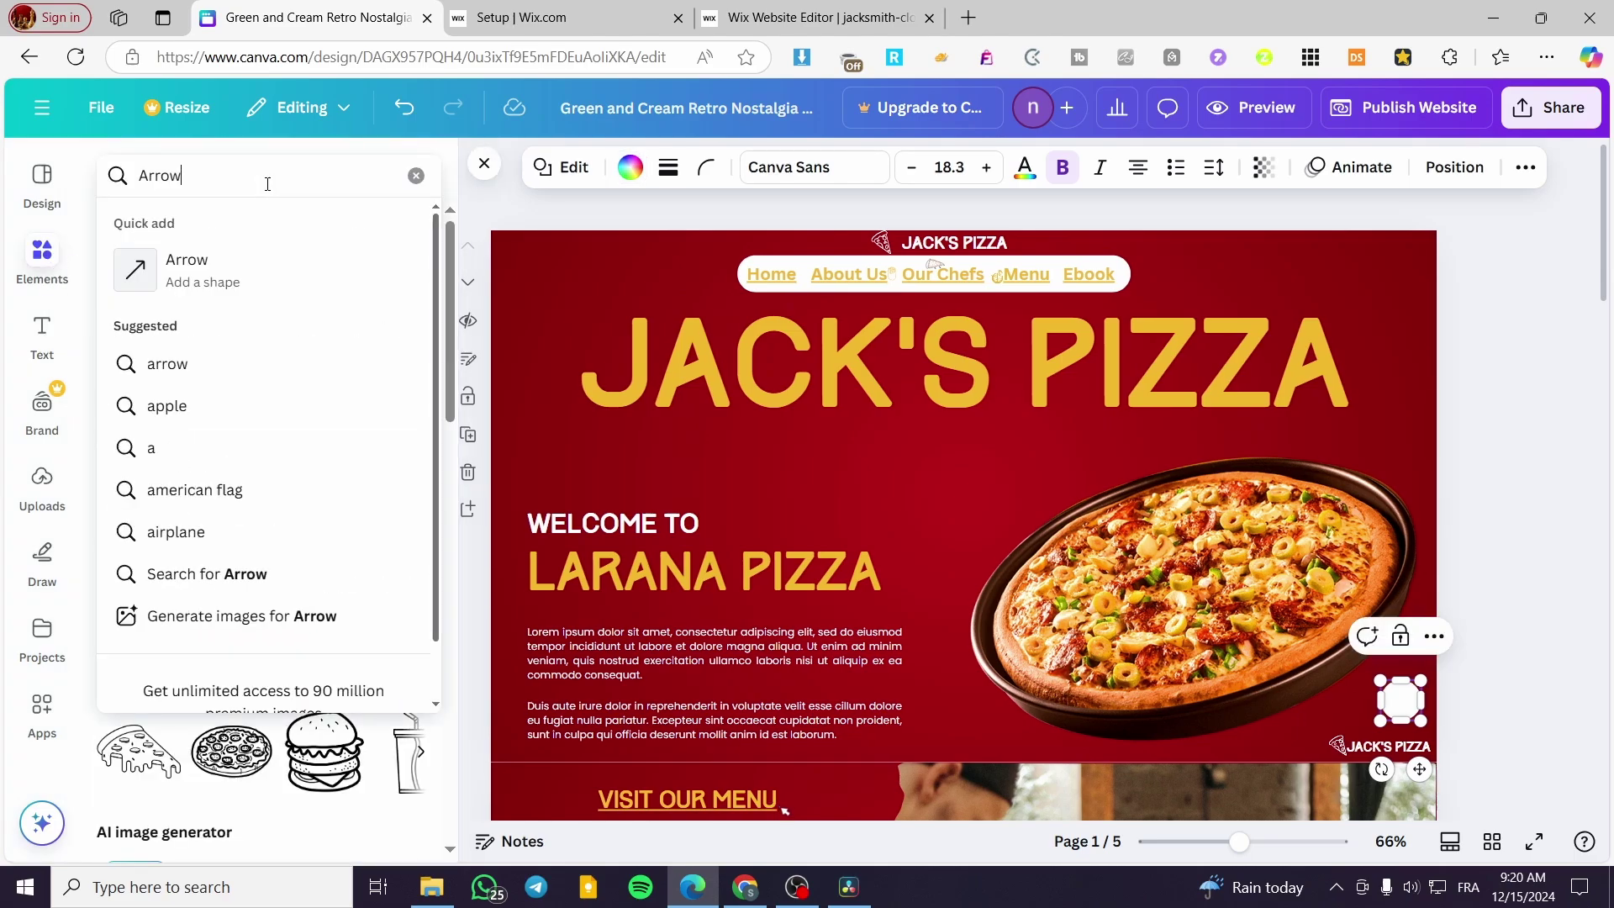
pyautogui.press('Return')
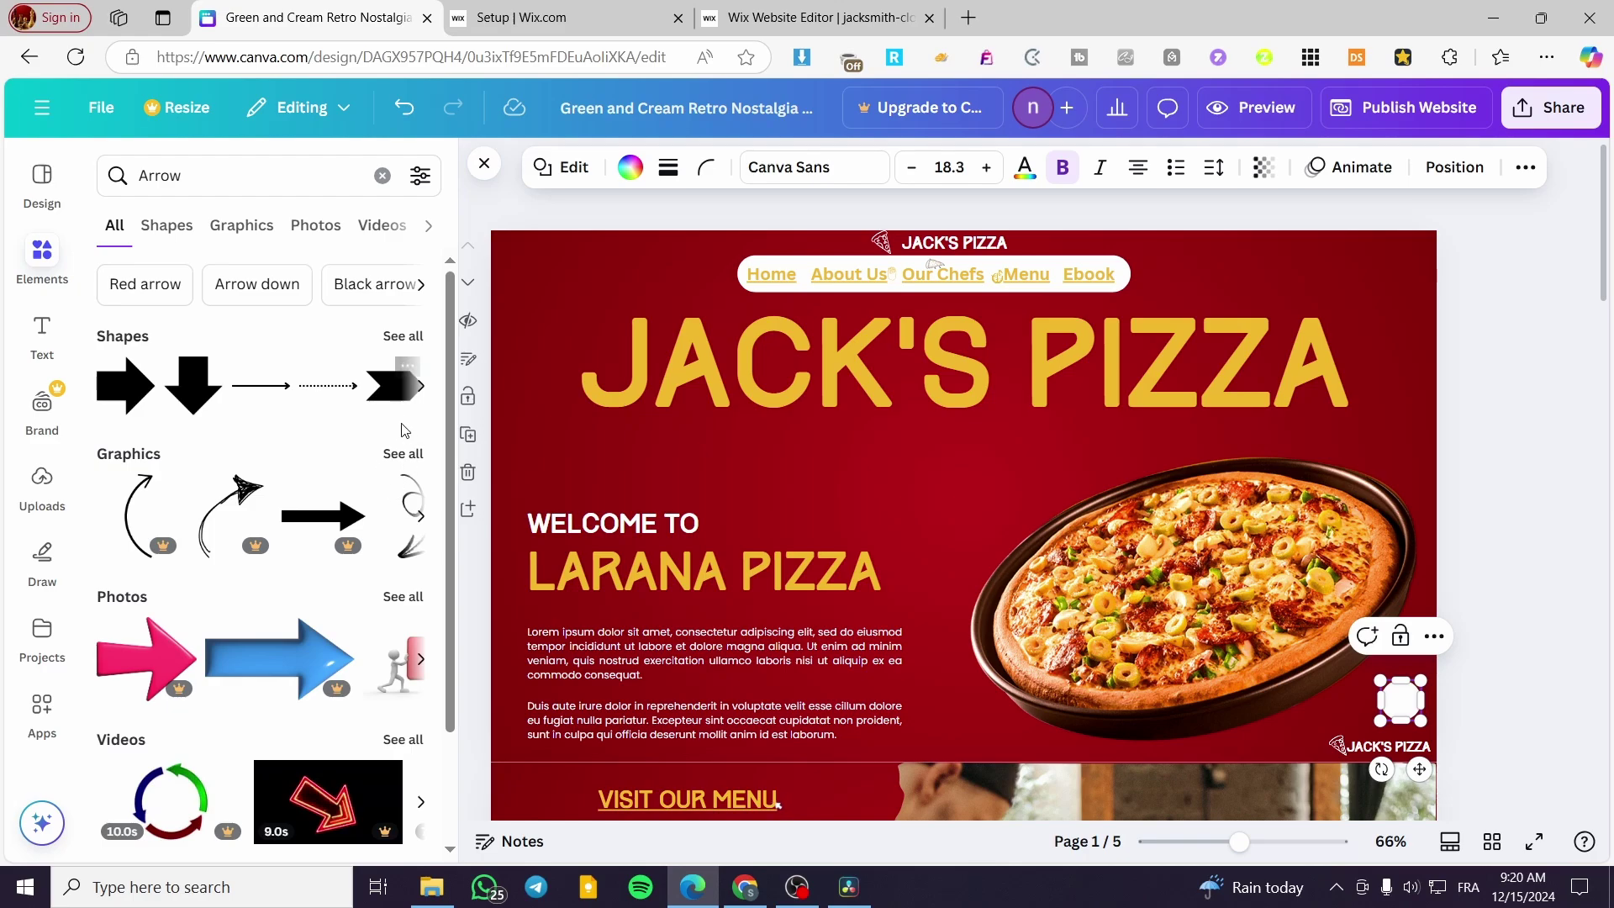
pyautogui.click(403, 337)
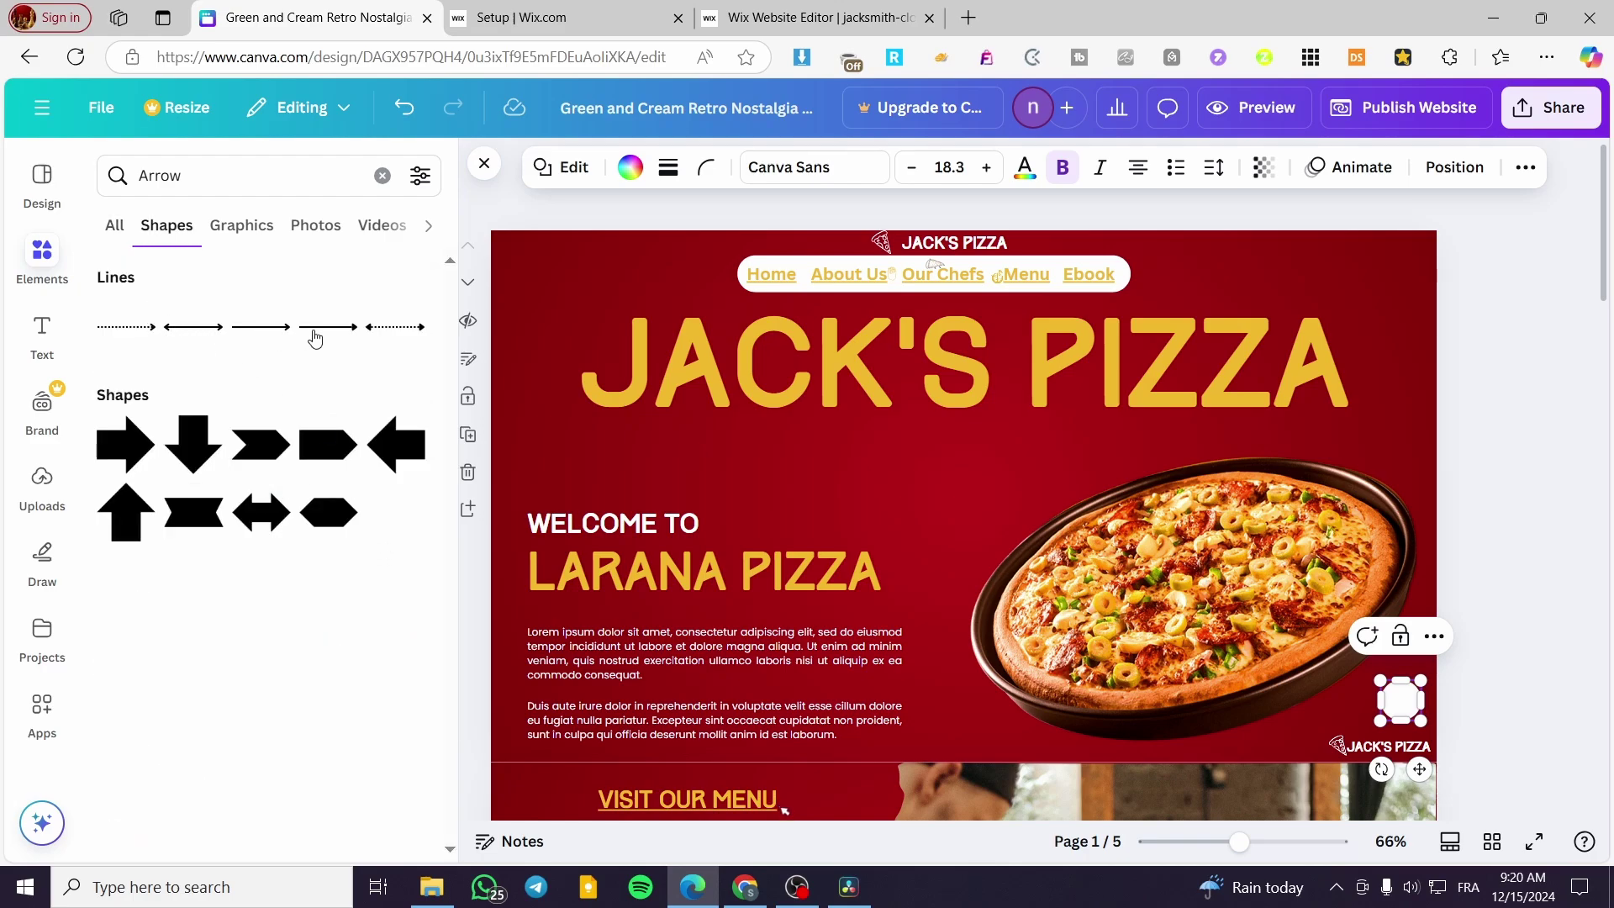
pyautogui.click(406, 465)
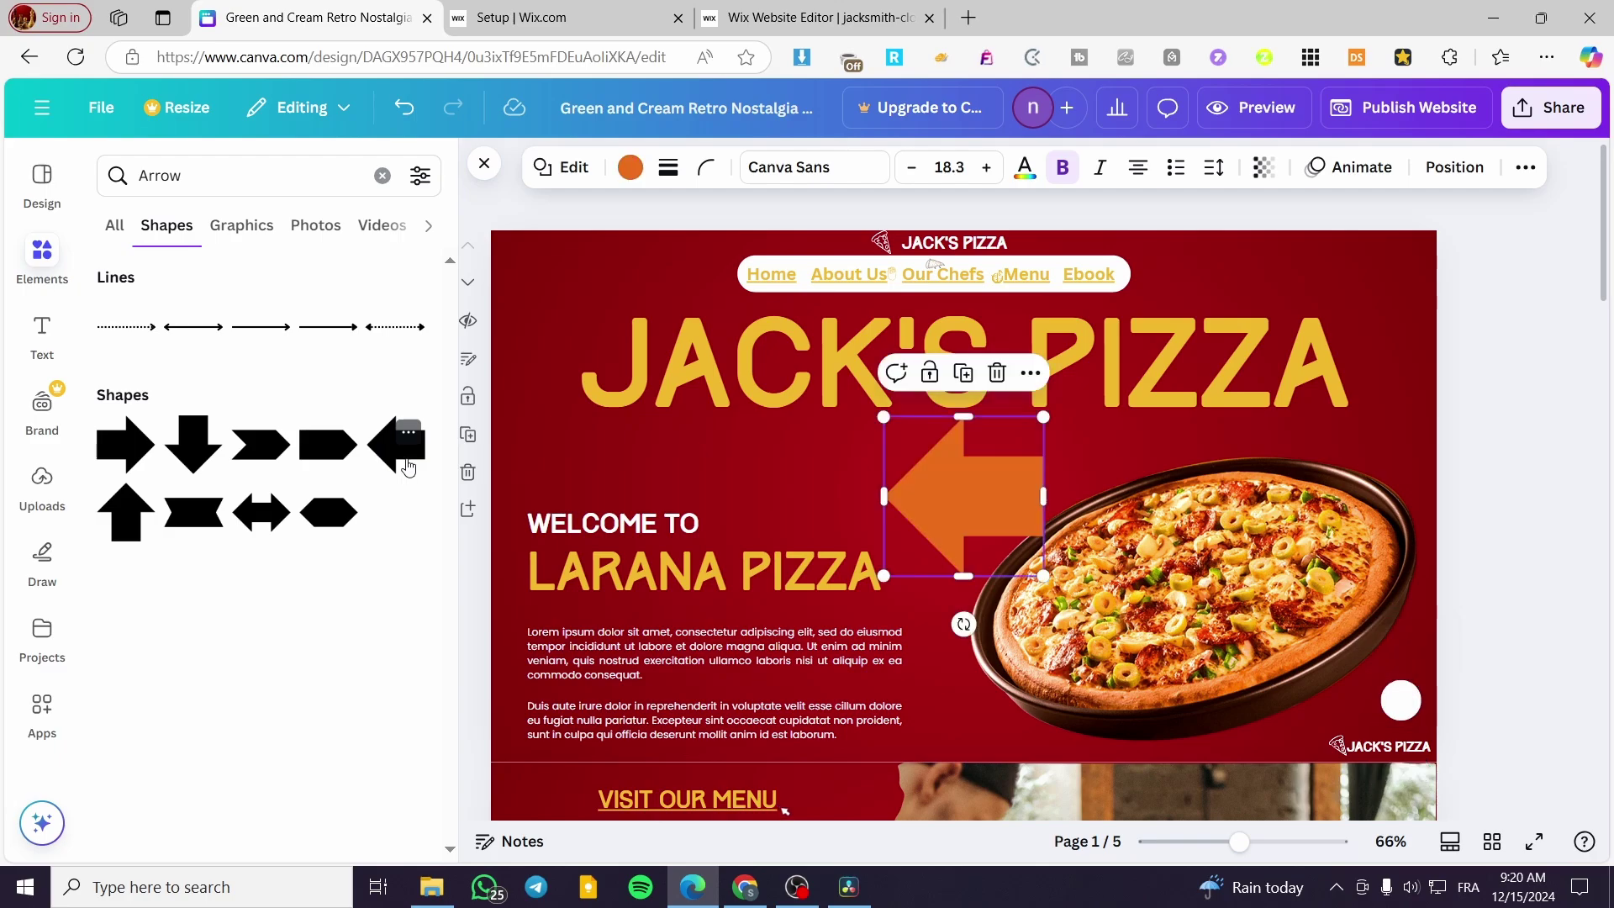
# Shrink the orange arrow to icon size, rotate it to point upward and center it on the small white circle.
pyautogui.moveTo(964, 577); pyautogui.dragTo(964, 512)
pyautogui.moveTo(890, 418); pyautogui.dragTo(1049, 457)
pyautogui.moveTo(1021, 566); pyautogui.dragTo(970, 485)
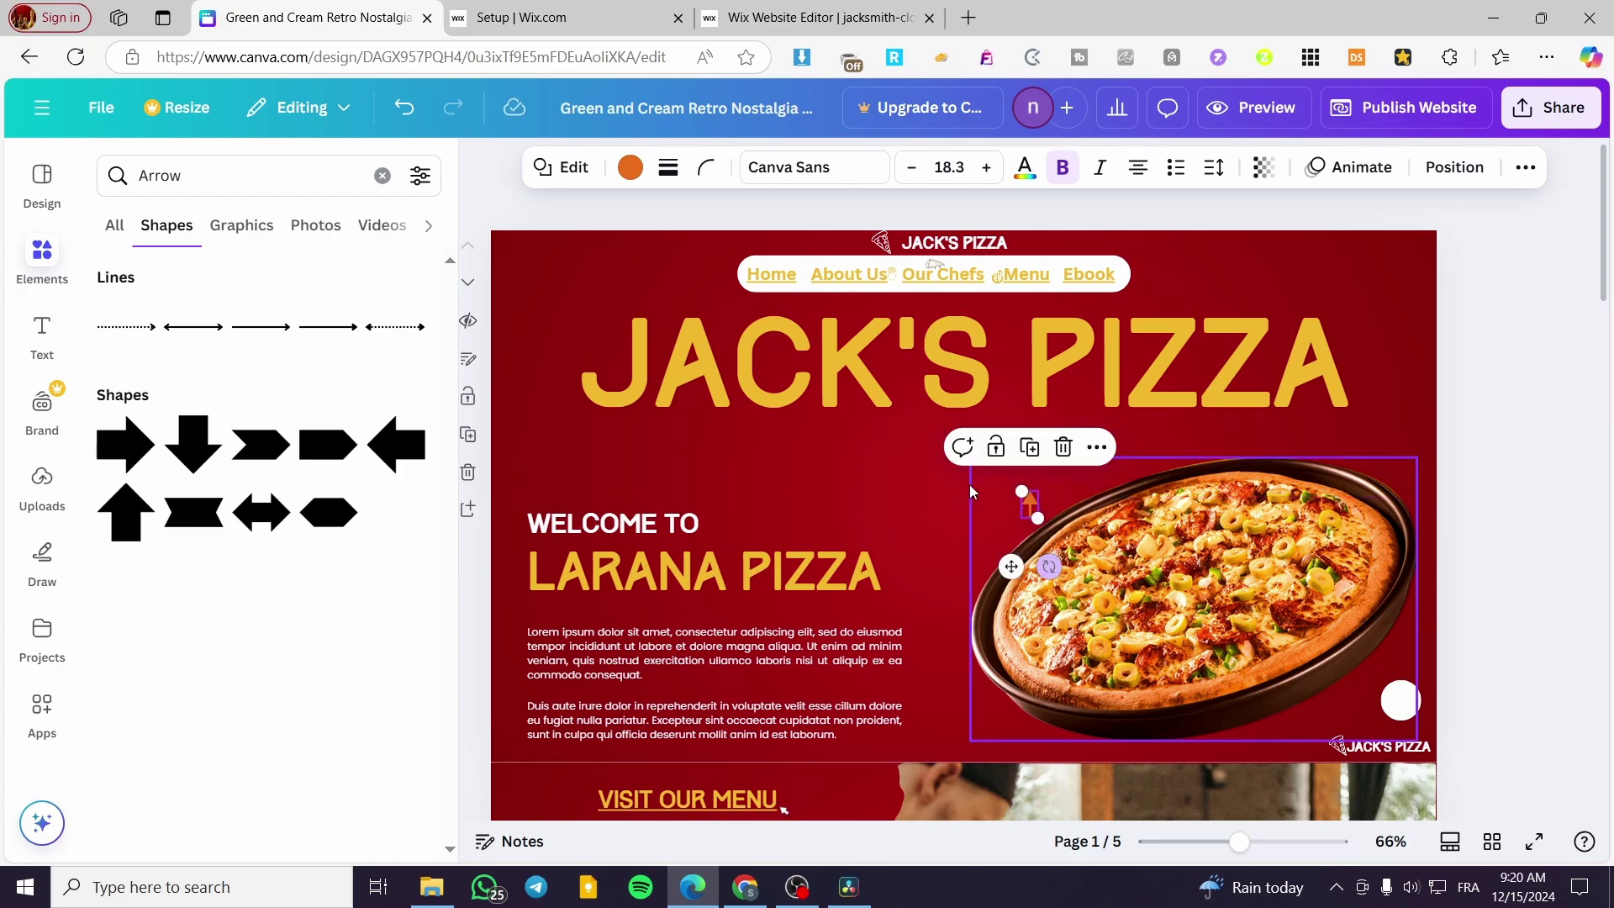
pyautogui.moveTo(1019, 568); pyautogui.dragTo(1392, 763)
pyautogui.click(1523, 708)
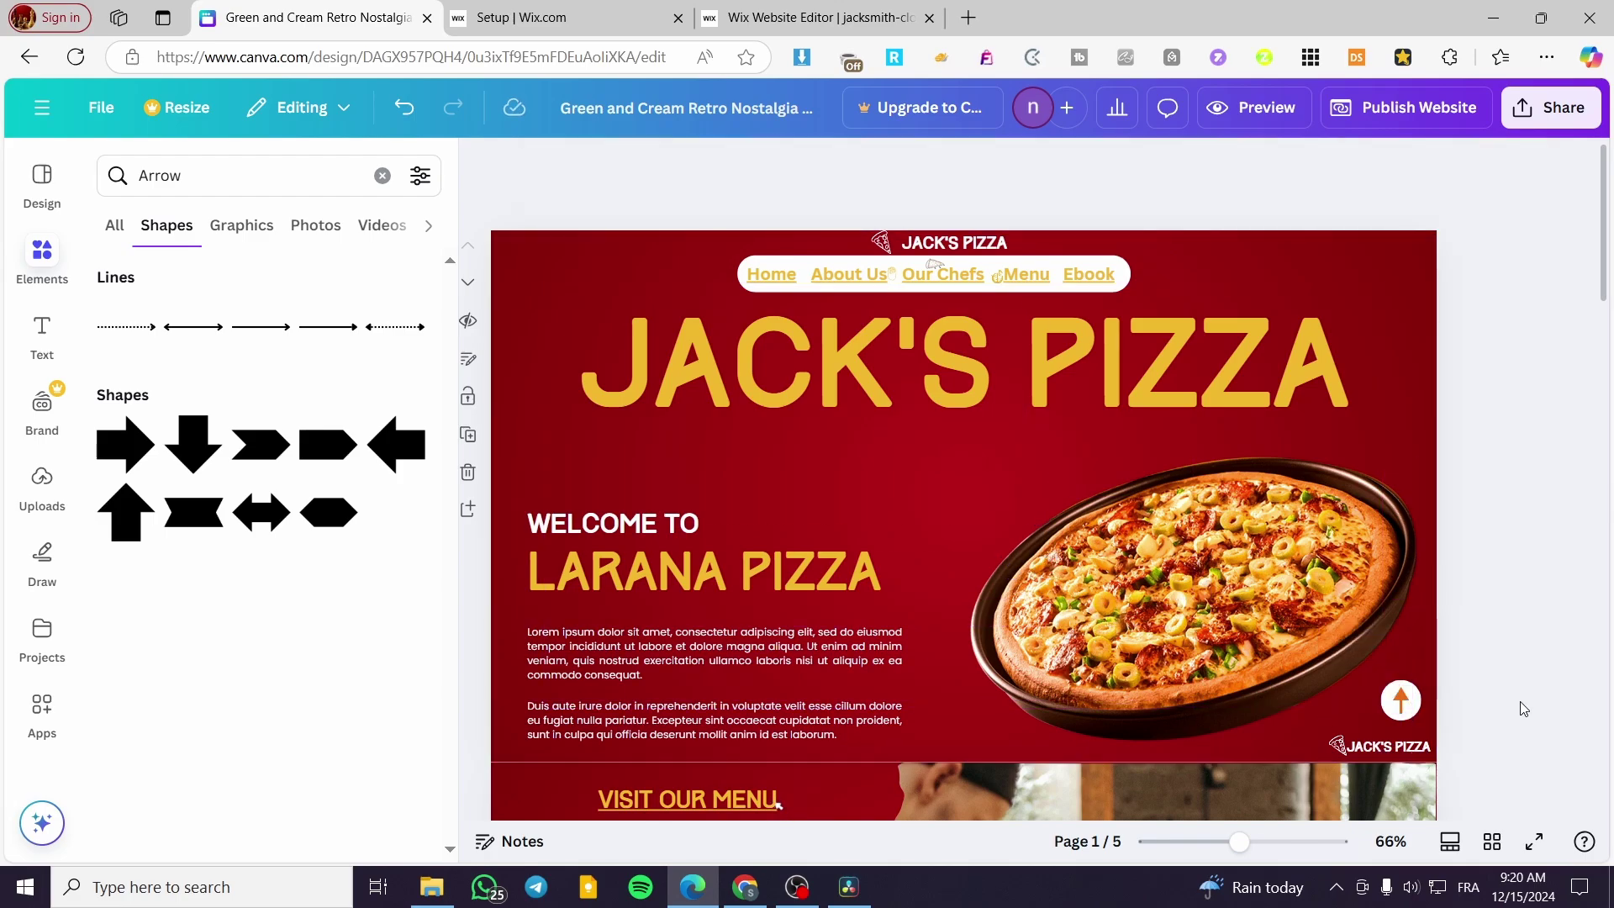
pyautogui.click(1399, 711)
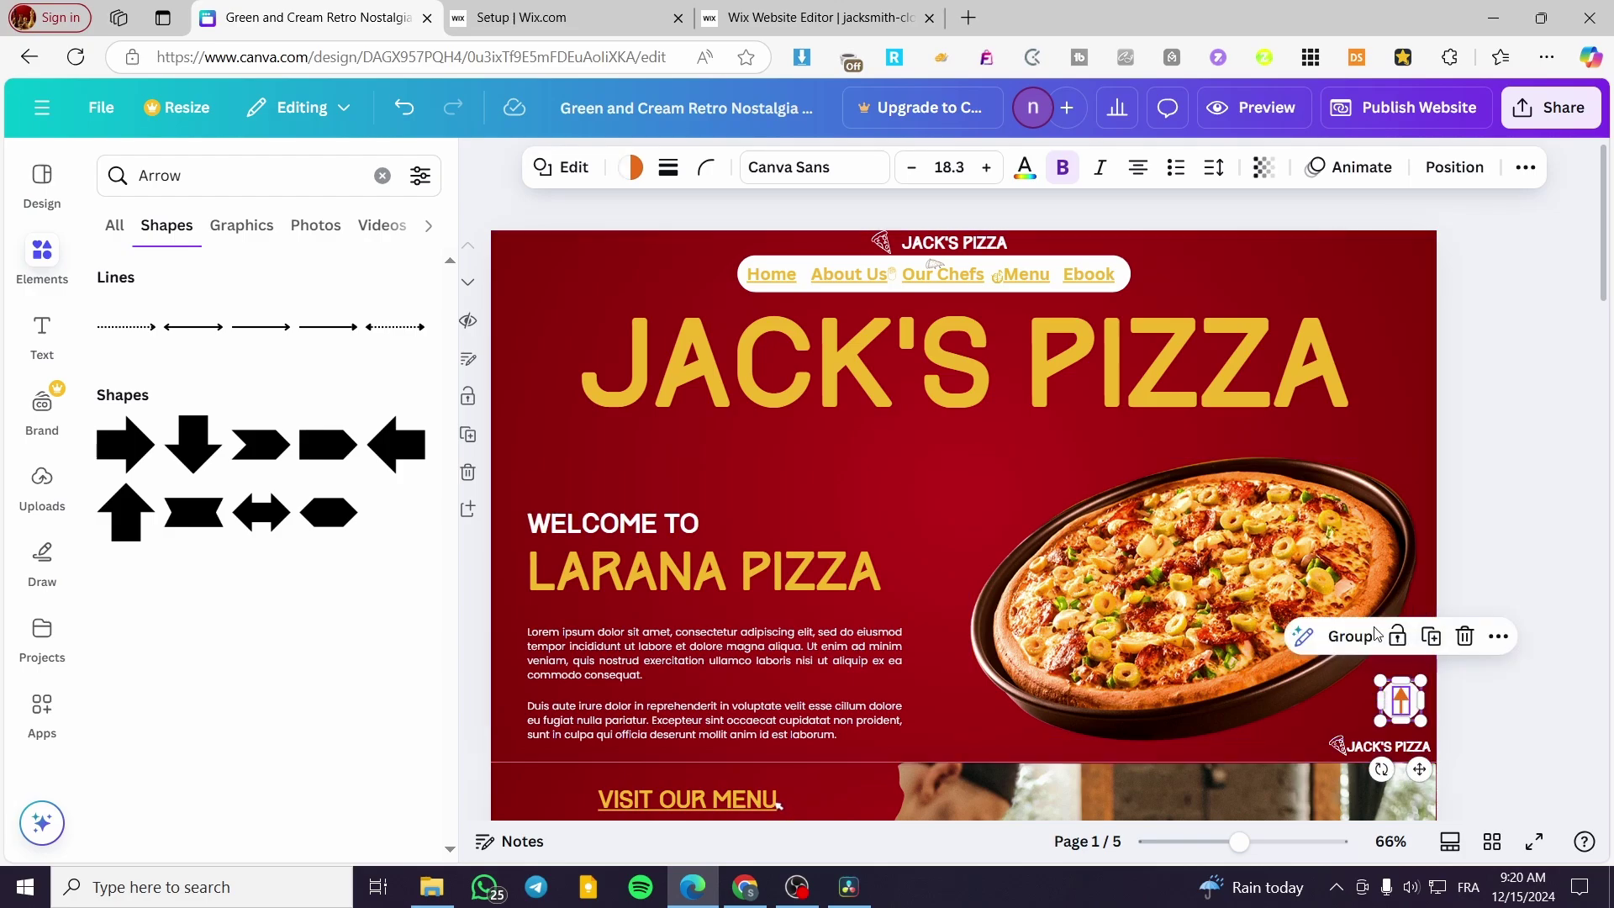
pyautogui.click(1493, 721)
pyautogui.click(1399, 713)
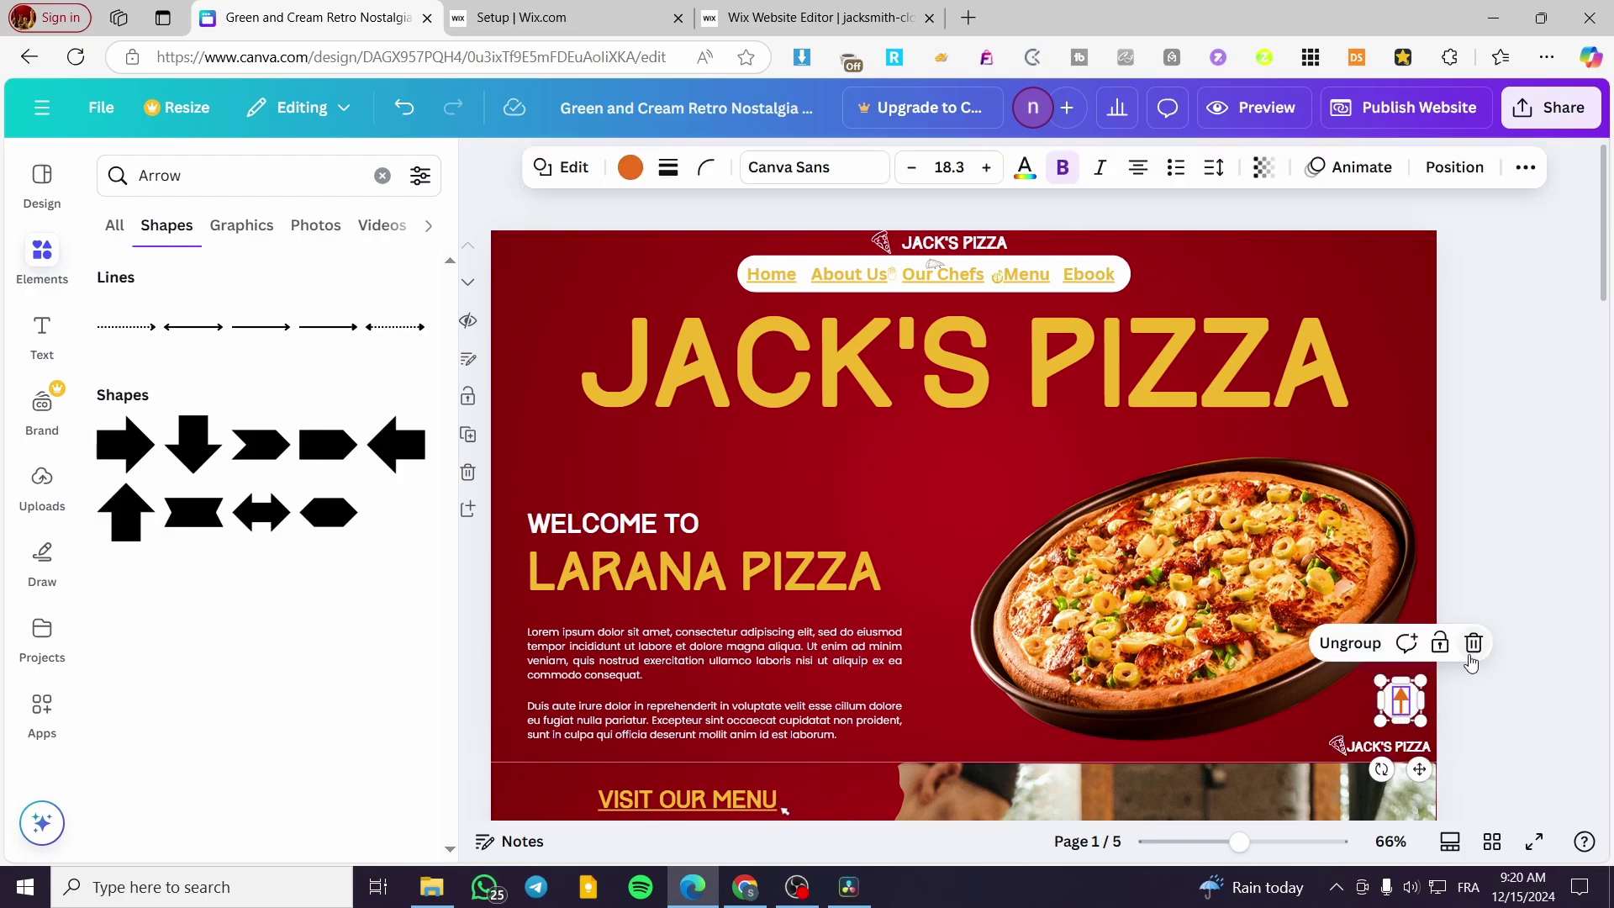
pyautogui.click(1386, 654)
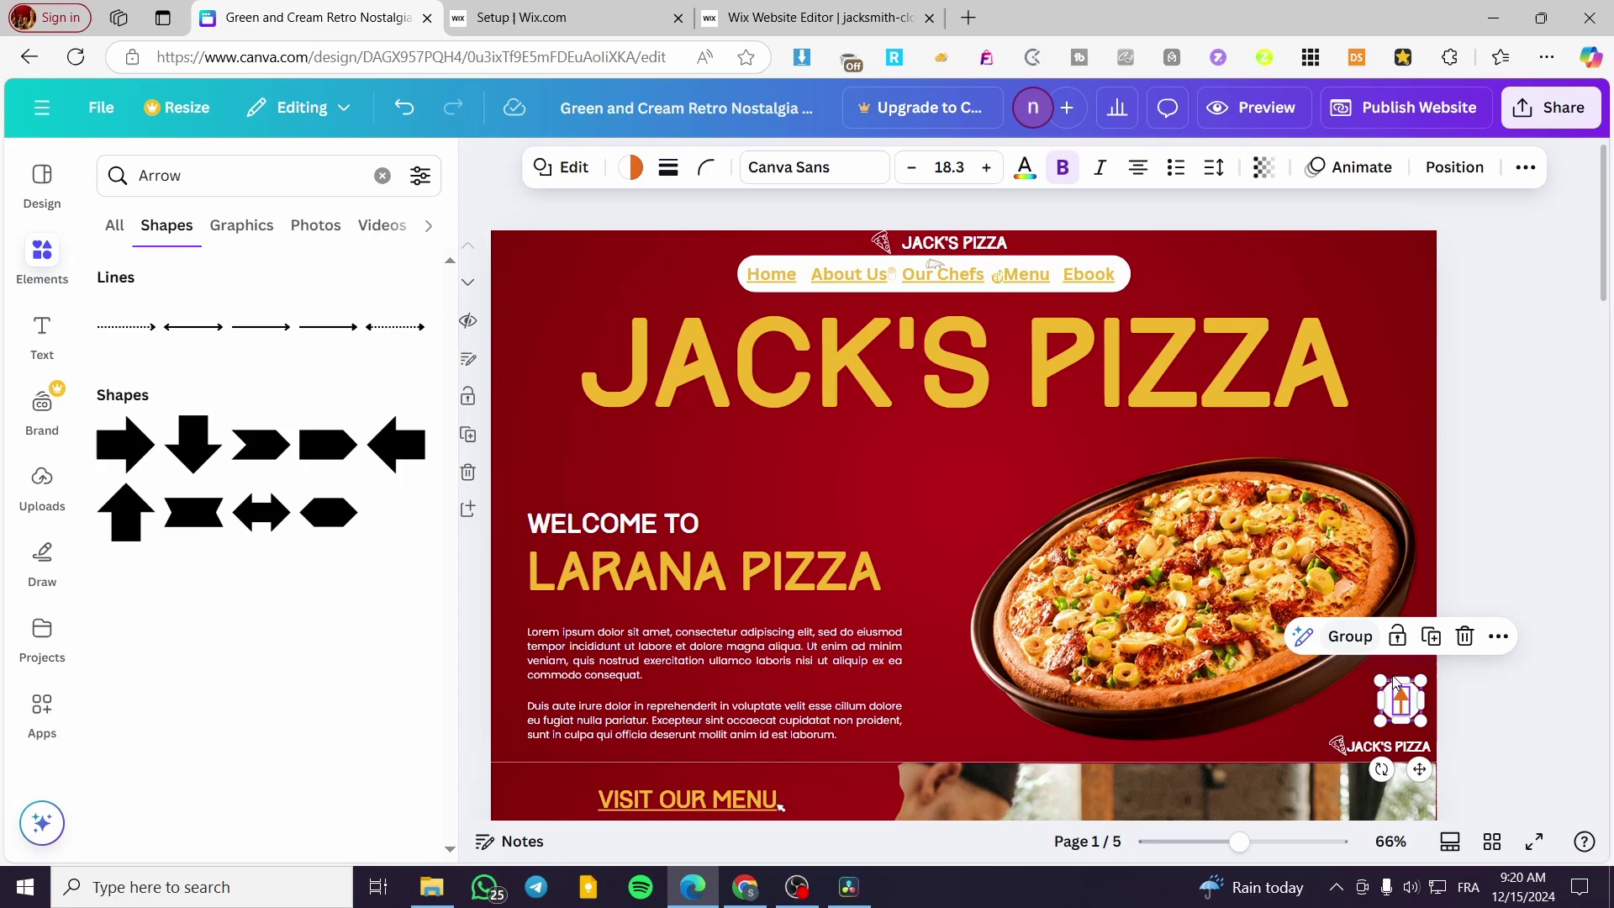
pyautogui.click(1498, 638)
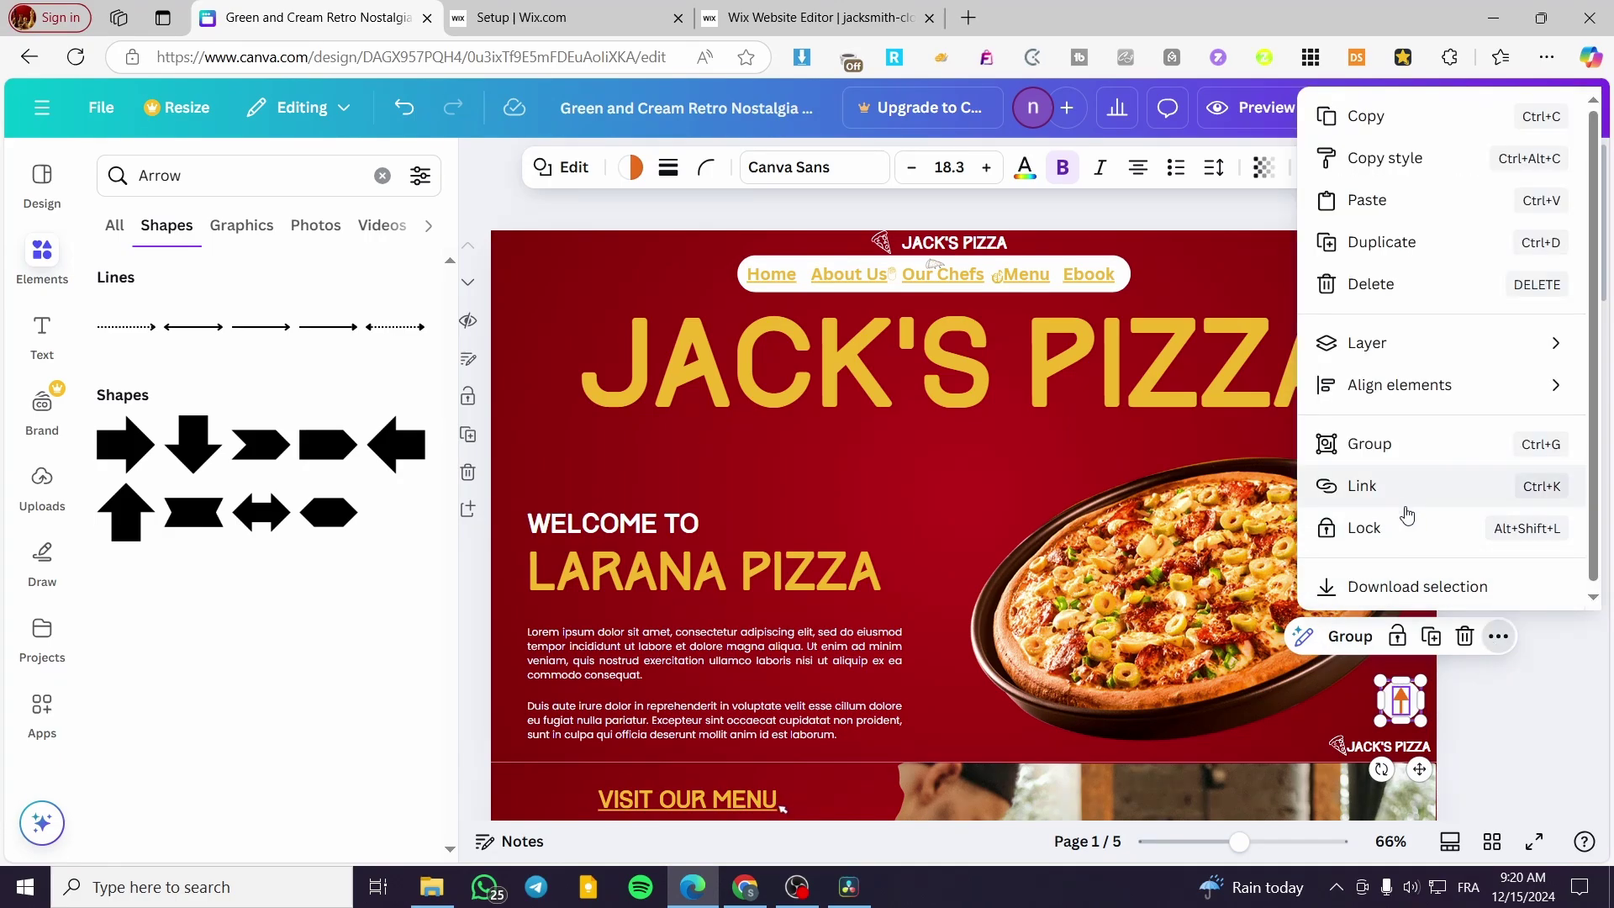
pyautogui.scroll(-1, 1022, 587)
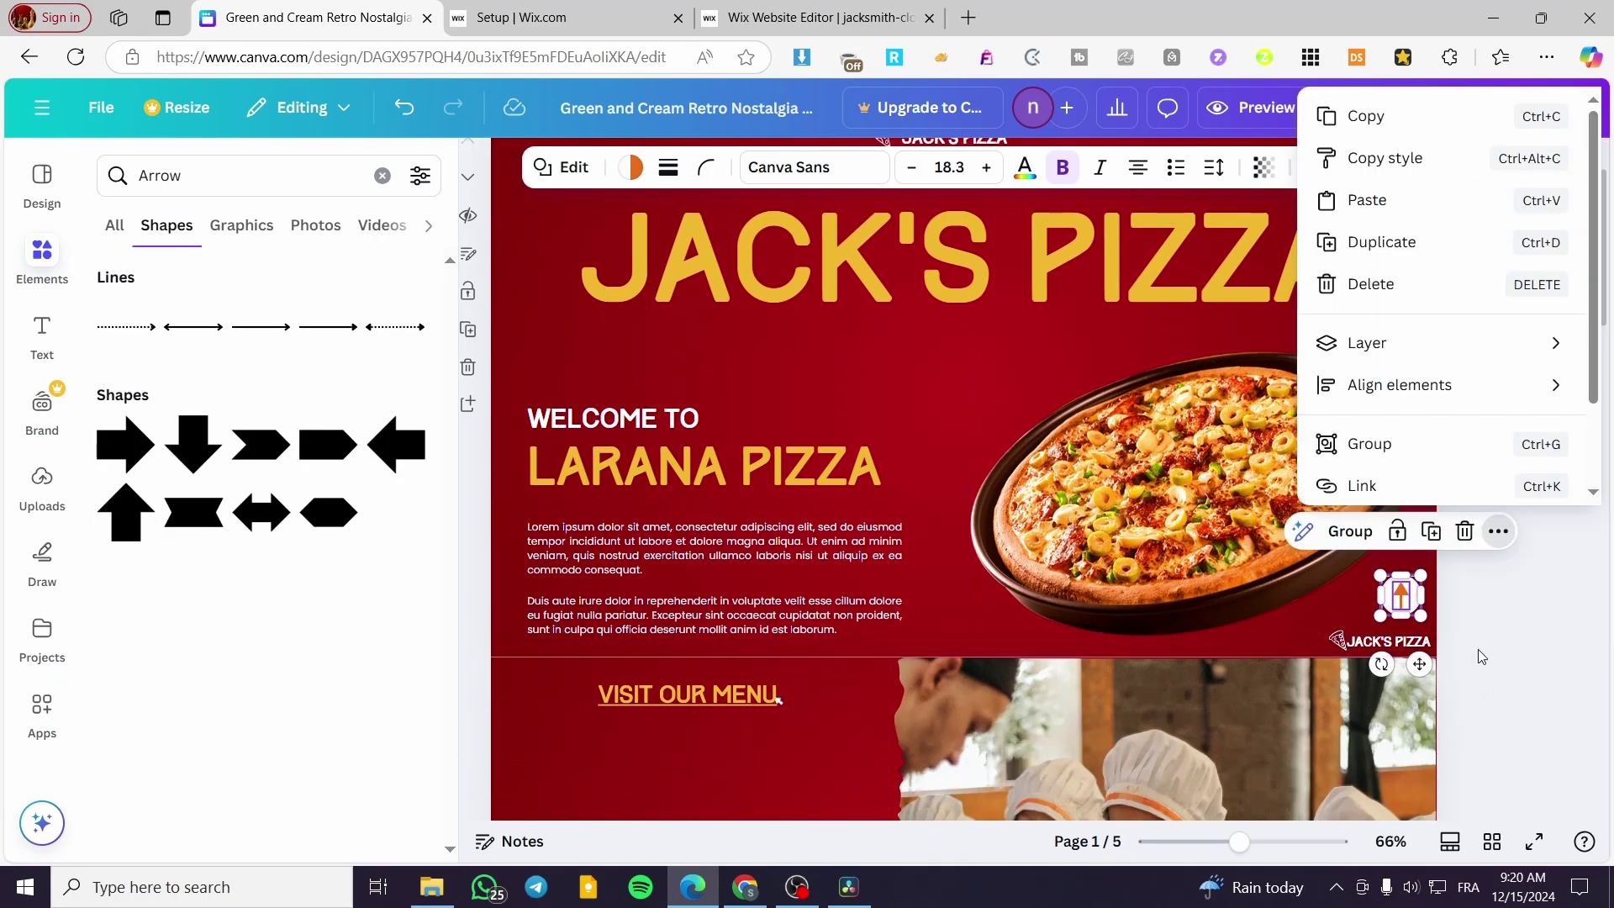
pyautogui.click(1465, 623)
# Copy the arrow and white circle together and paste them onto the About Us and Our Chefs pages.
pyautogui.click(1410, 612)
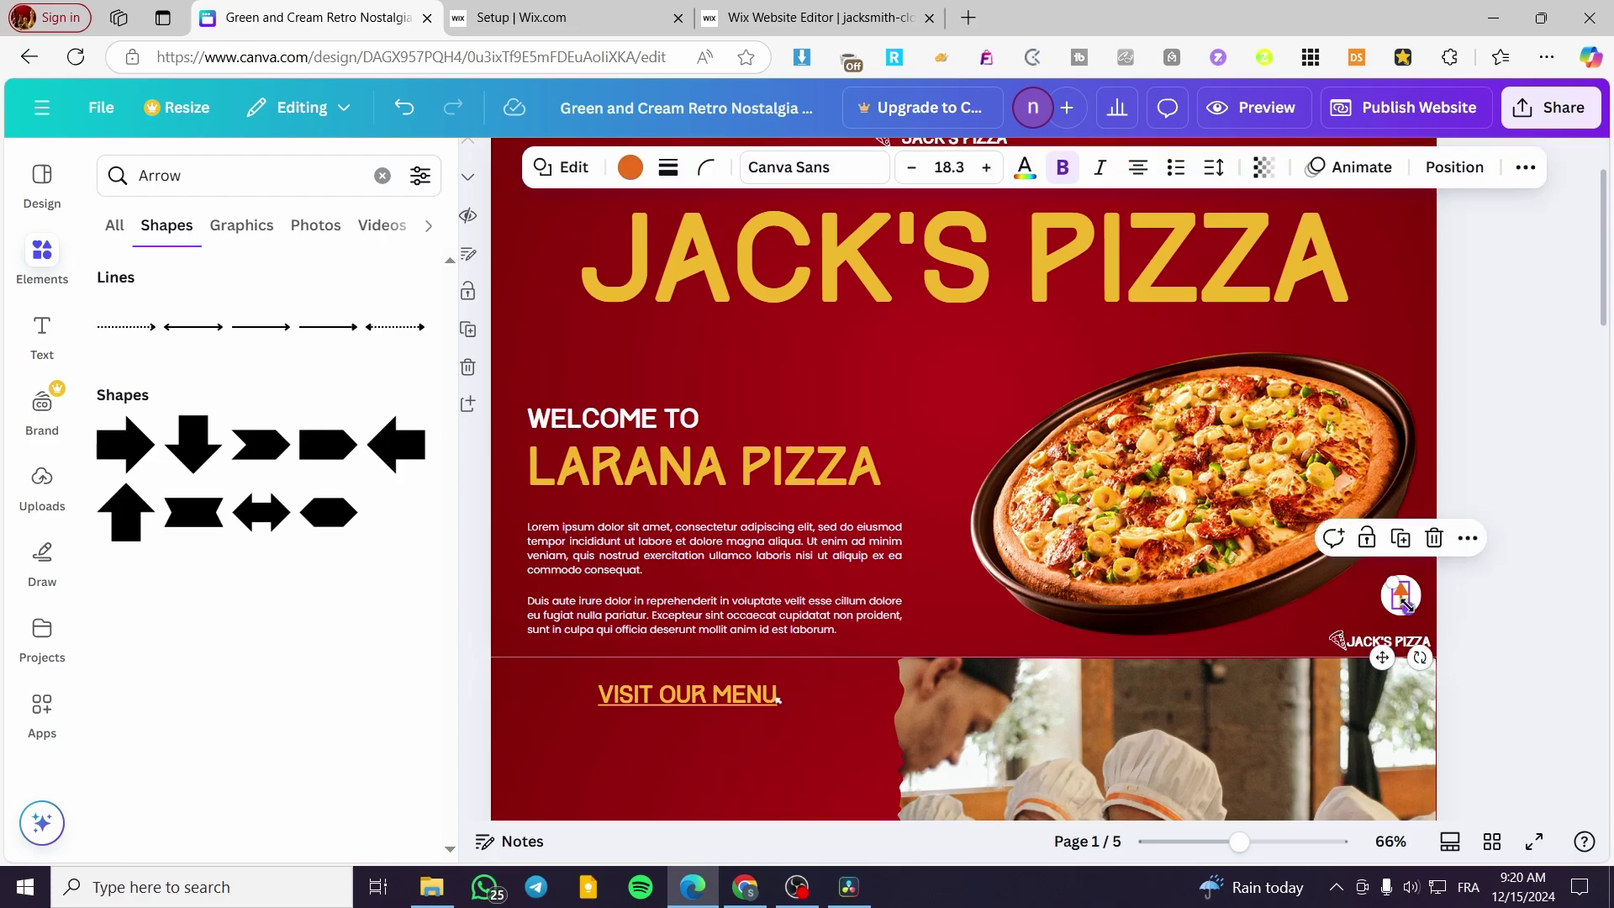
pyautogui.click(1388, 601)
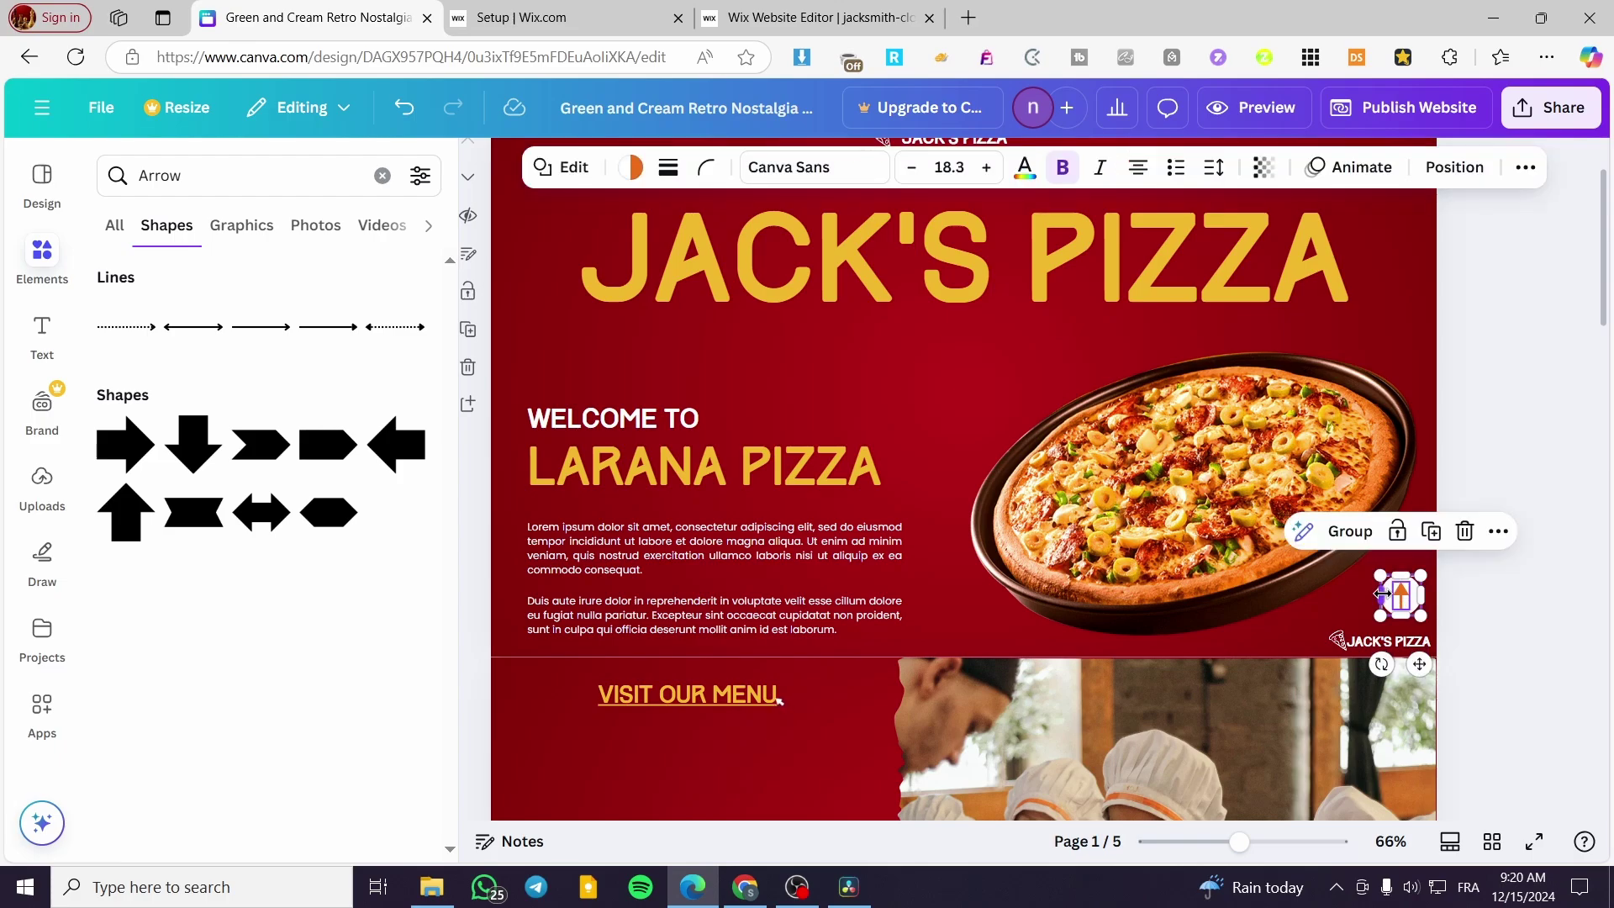
pyautogui.scroll(-7, 1450, 607)
pyautogui.click(1389, 439)
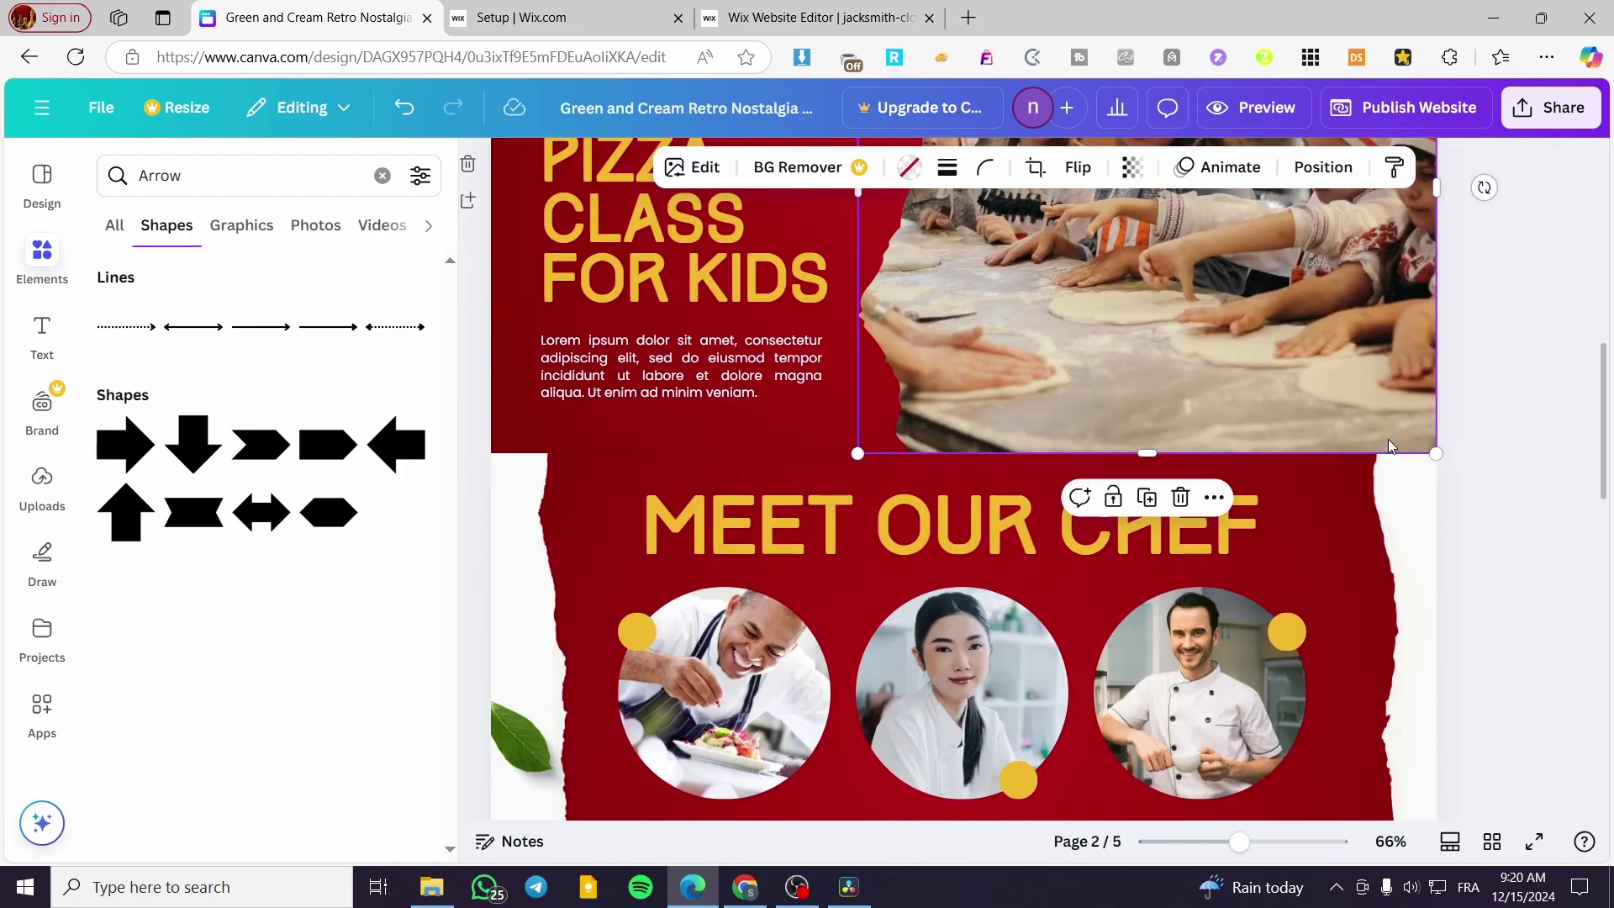
pyautogui.click(1389, 439)
pyautogui.scroll(-5, 1456, 543)
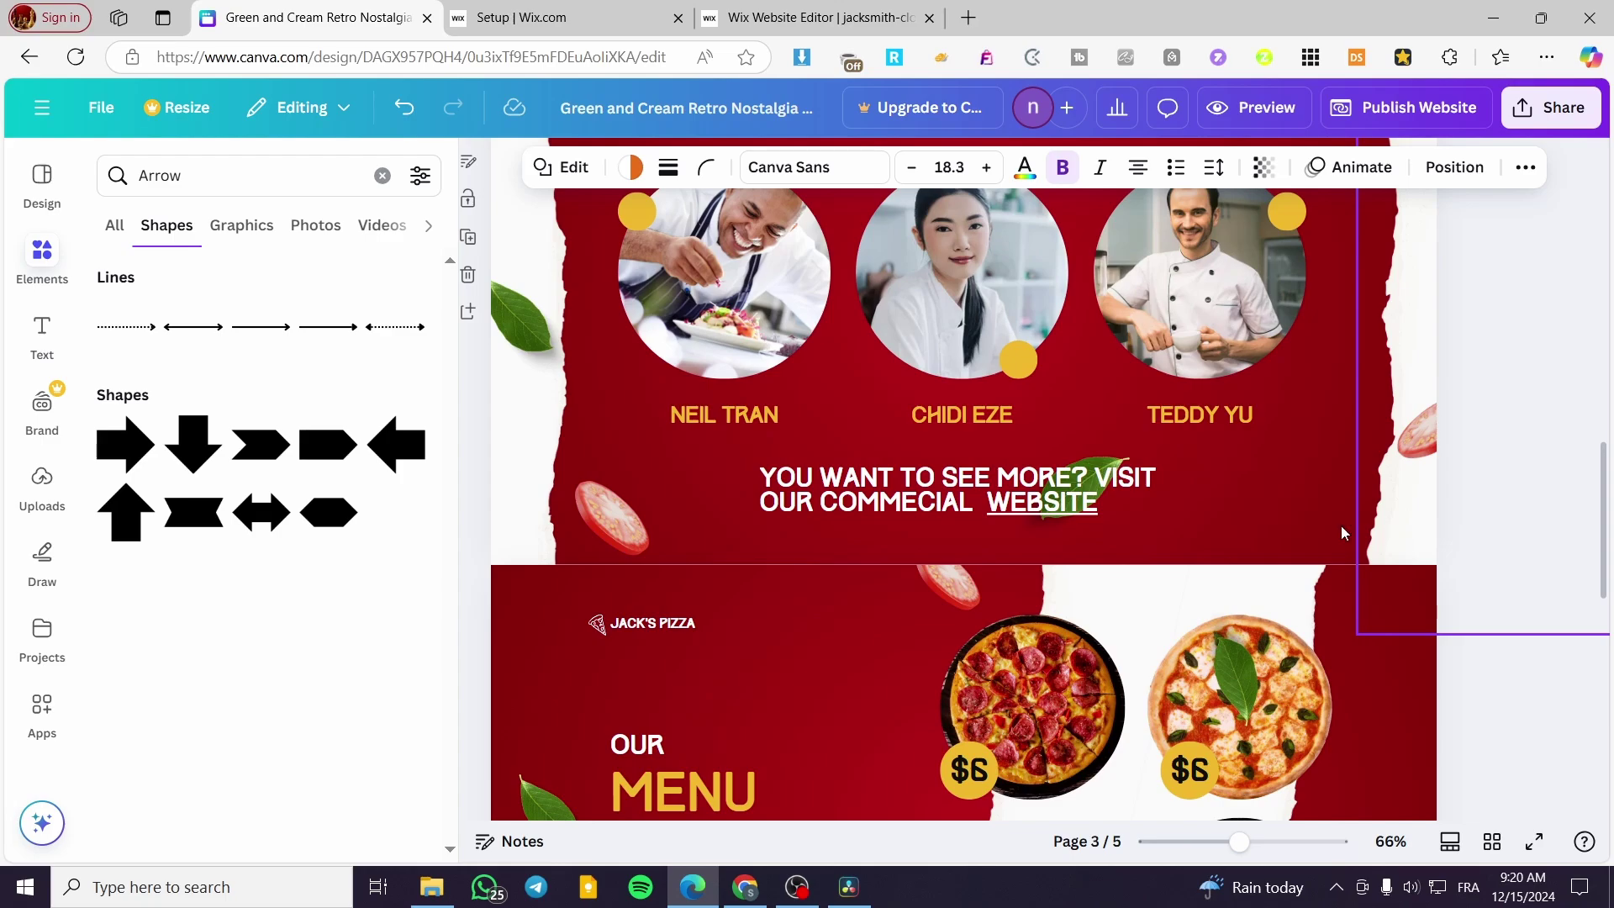
pyautogui.click(1258, 517)
pyautogui.click(1433, 551)
# Paste the arrow and white circle onto the Menu and Ebook pages as well.
pyautogui.scroll(-3, 1413, 606)
pyautogui.click(1357, 719)
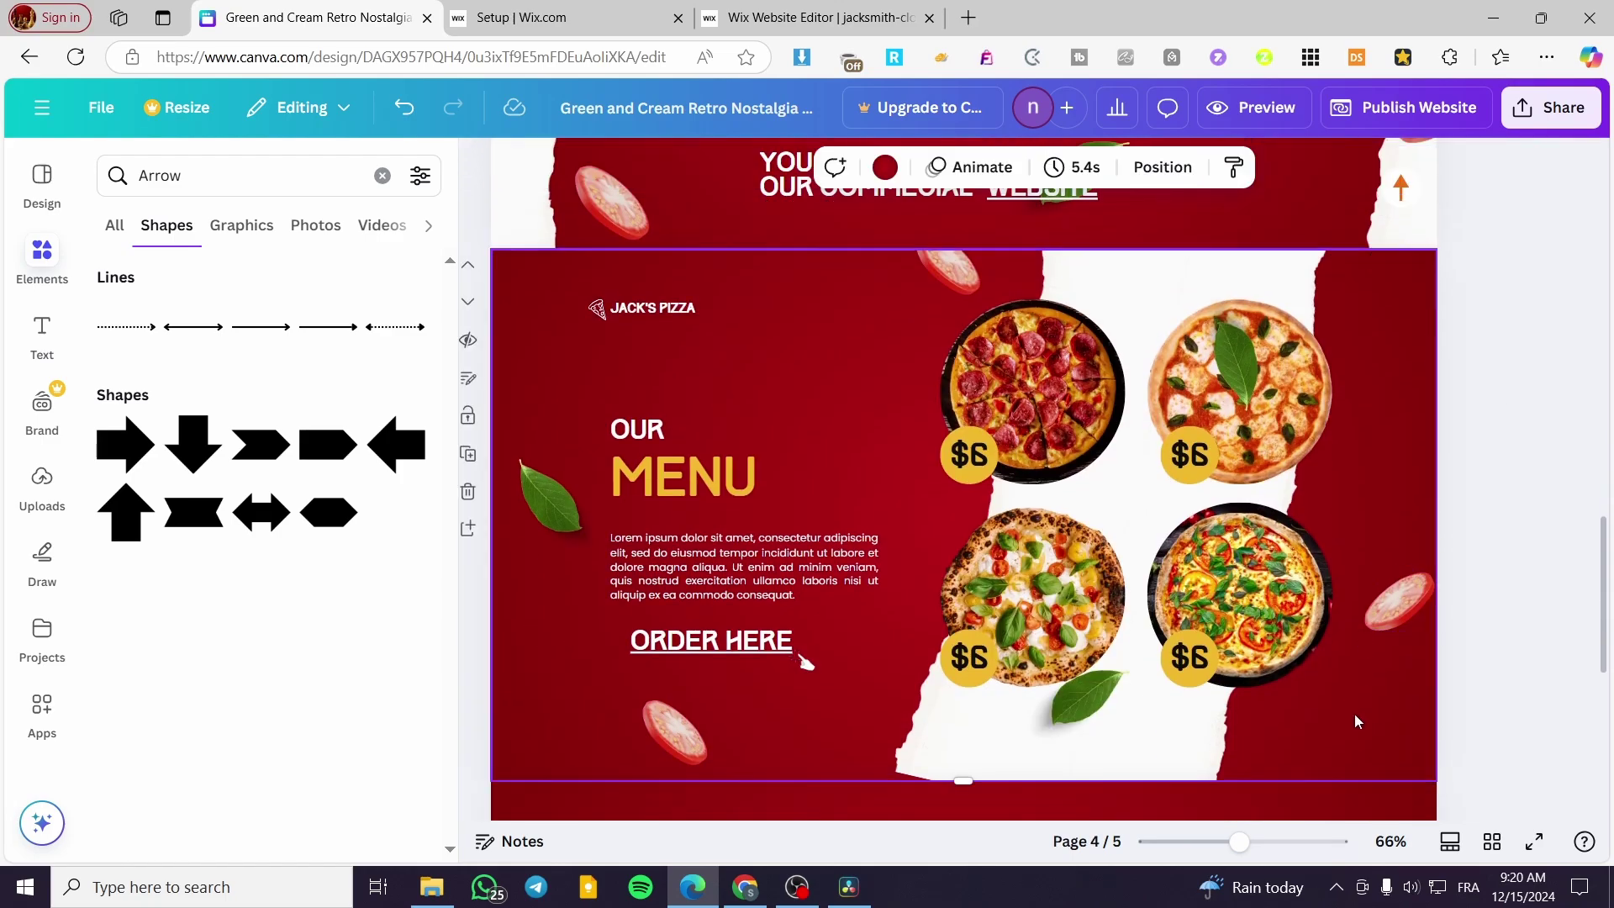
pyautogui.hotkey('ctrl', 'v')
pyautogui.scroll(-5, 1451, 698)
pyautogui.hotkey('ctrl', 'v')
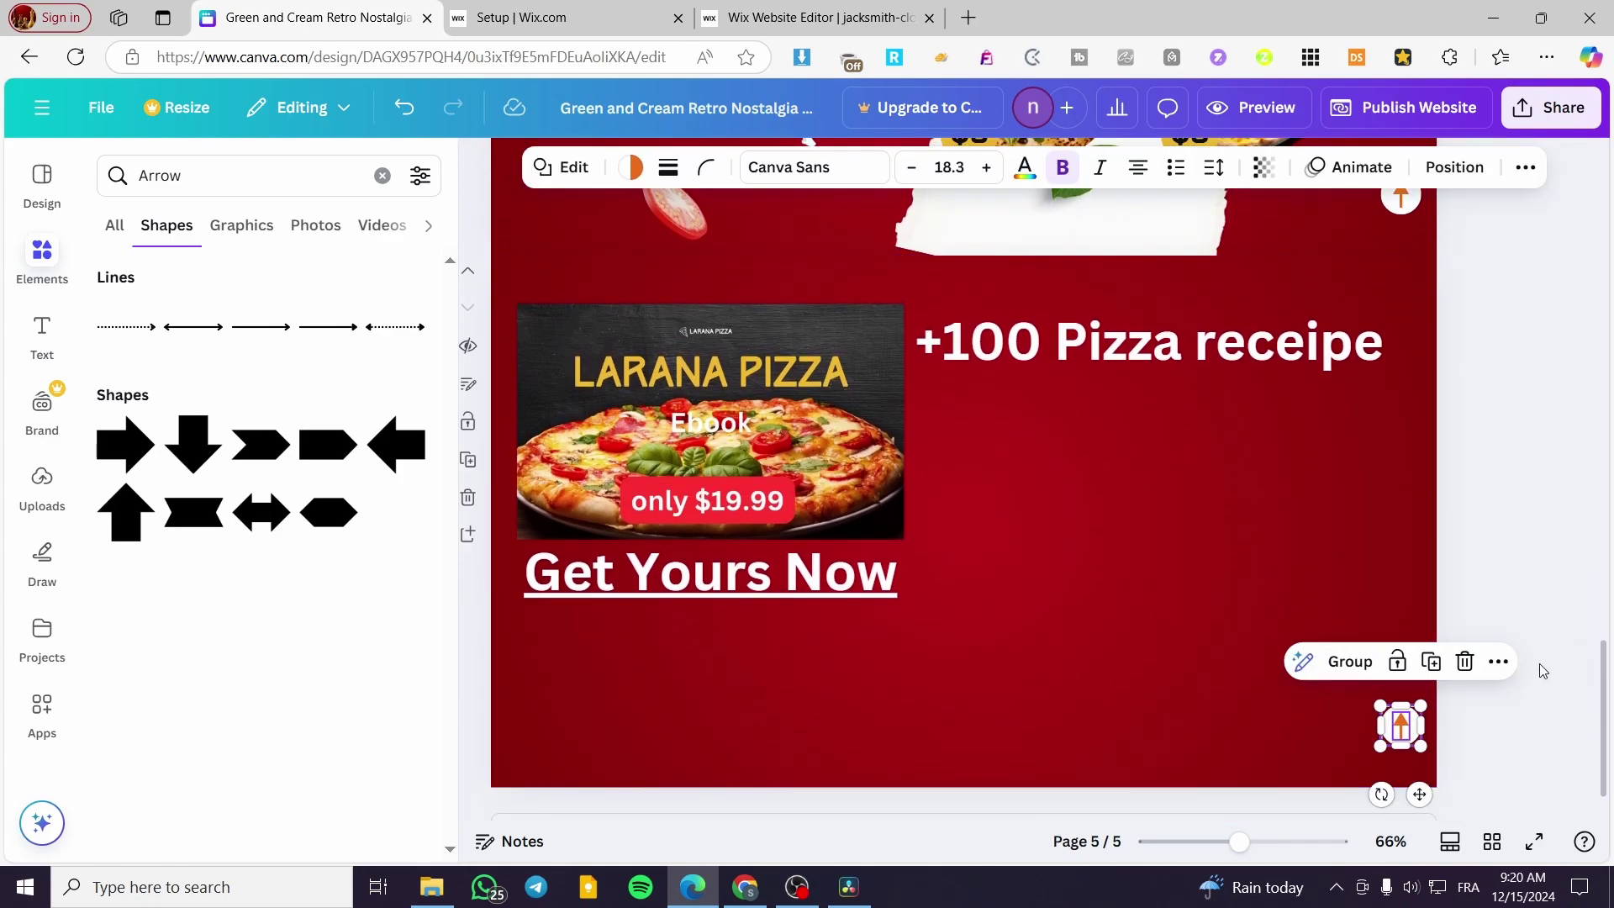
pyautogui.click(1538, 719)
# Delete the arrow and white circle from the Home page.
pyautogui.scroll(8, 1538, 718)
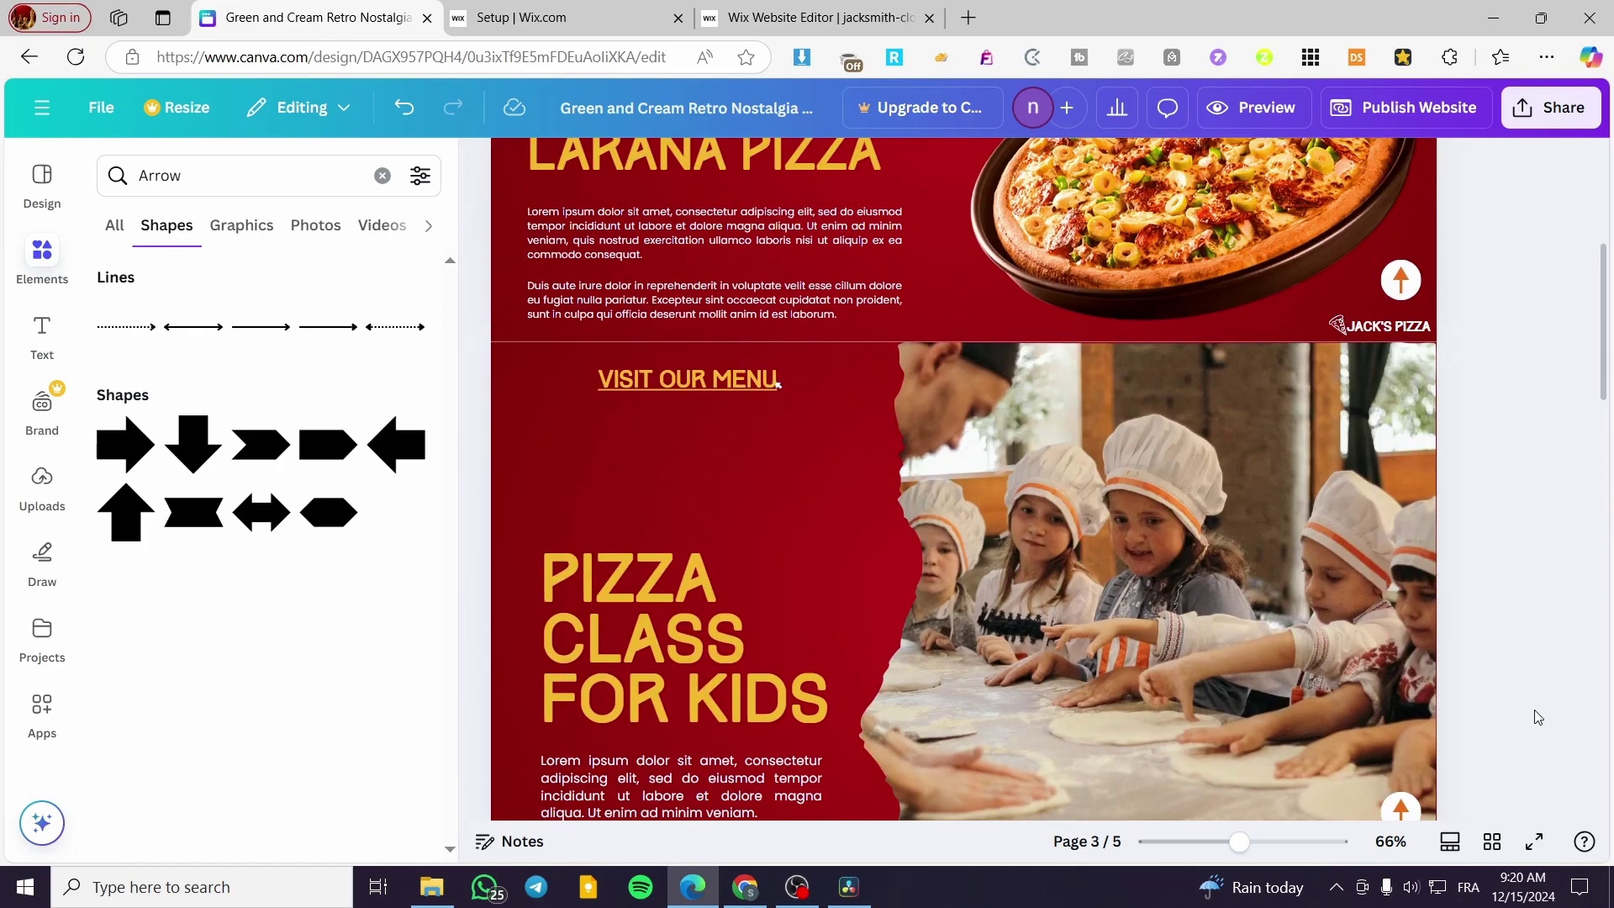
pyautogui.scroll(5, 1537, 717)
pyautogui.click(1406, 700)
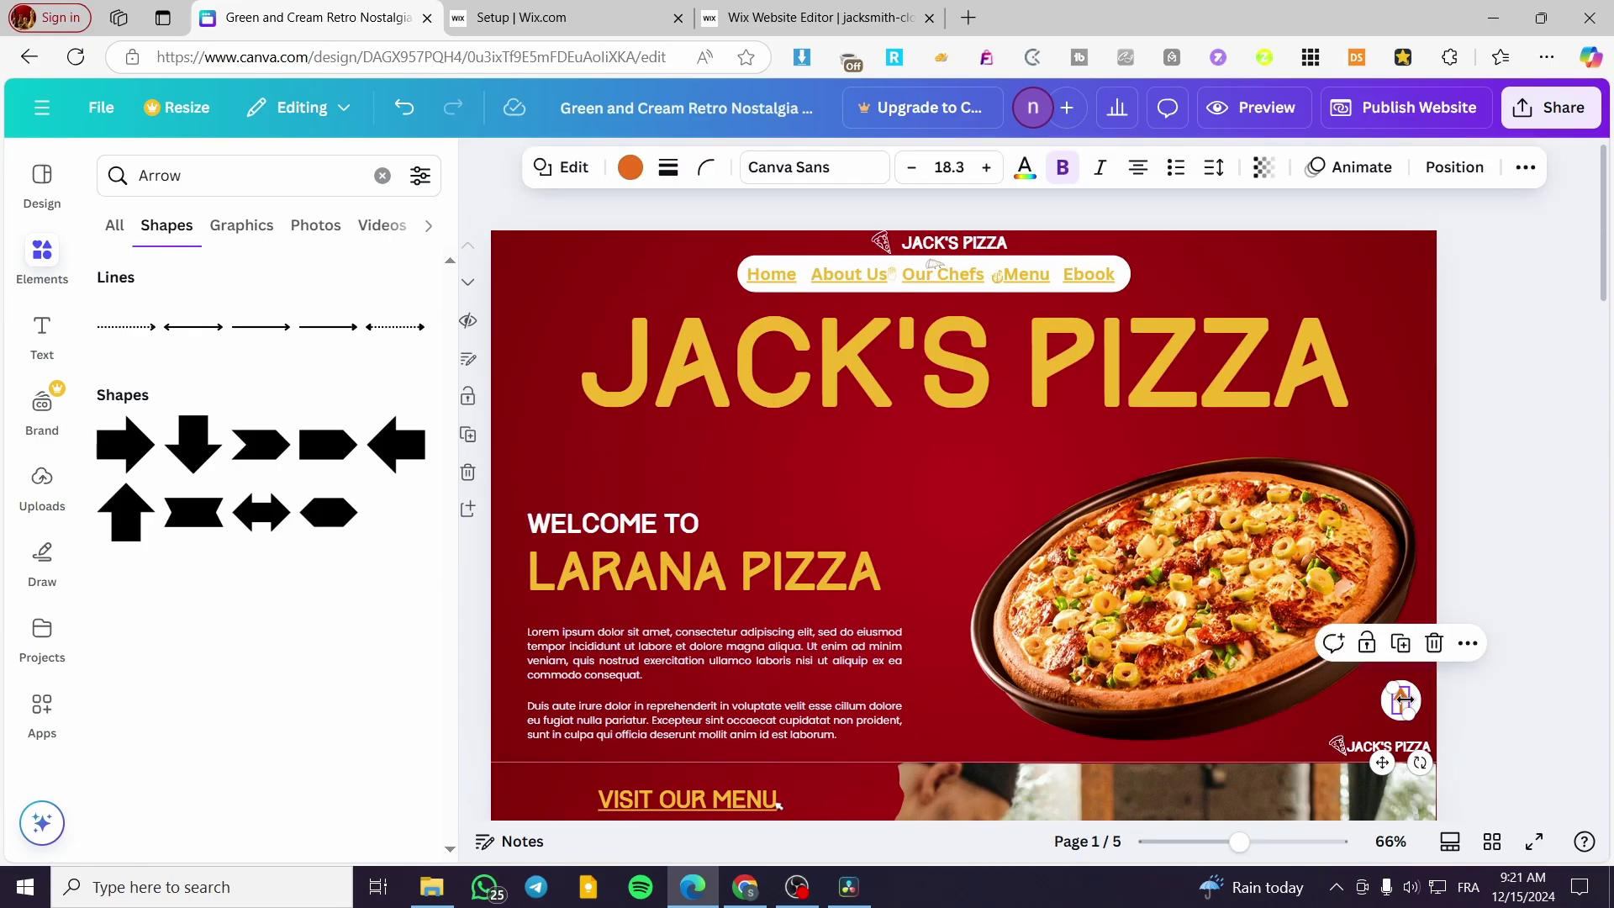
pyautogui.press('Escape')
# Link the up arrow on the About Us page to the document page "1 - Home".
pyautogui.scroll(-6, 1468, 697)
pyautogui.scroll(-4, 1421, 660)
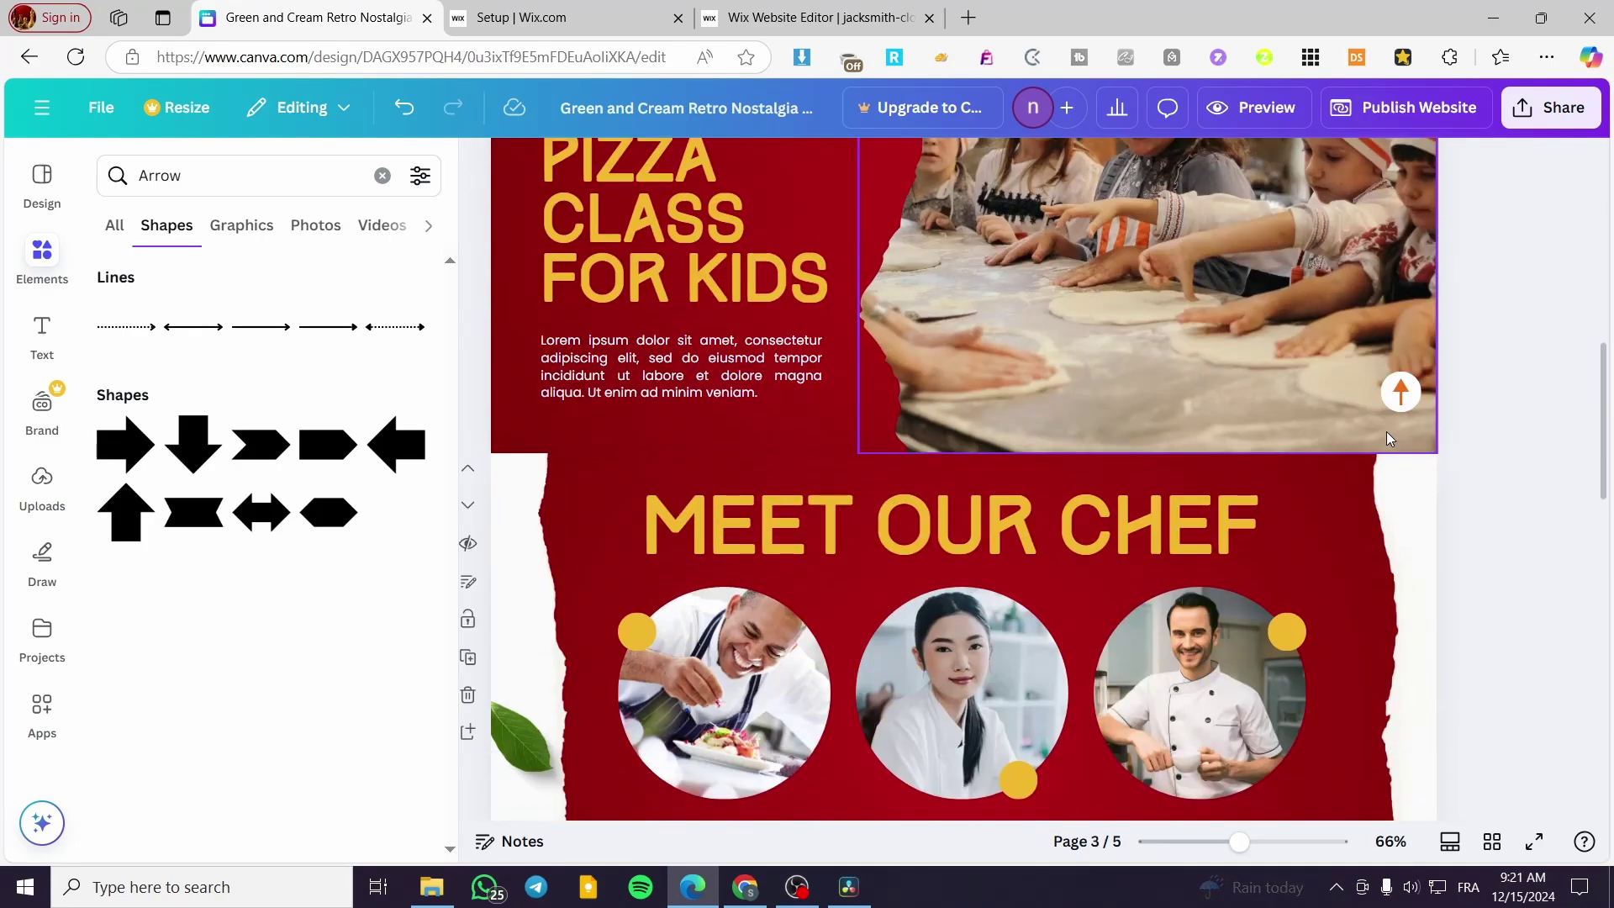
pyautogui.click(1400, 392)
pyautogui.click(1470, 336)
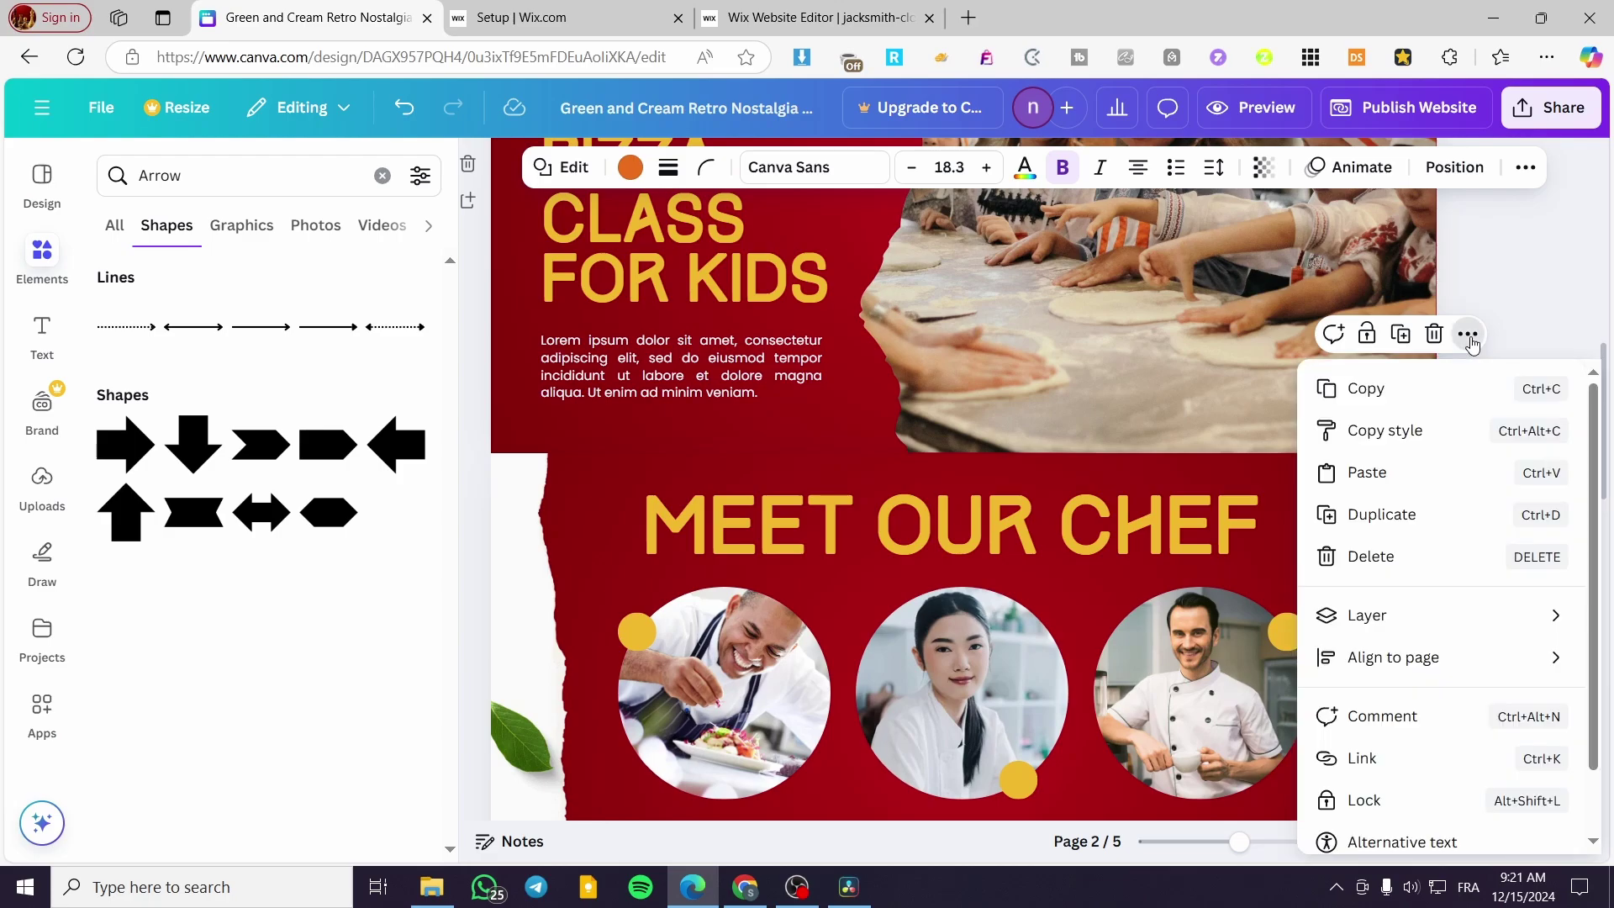
pyautogui.click(1379, 758)
pyautogui.scroll(3, 1395, 597)
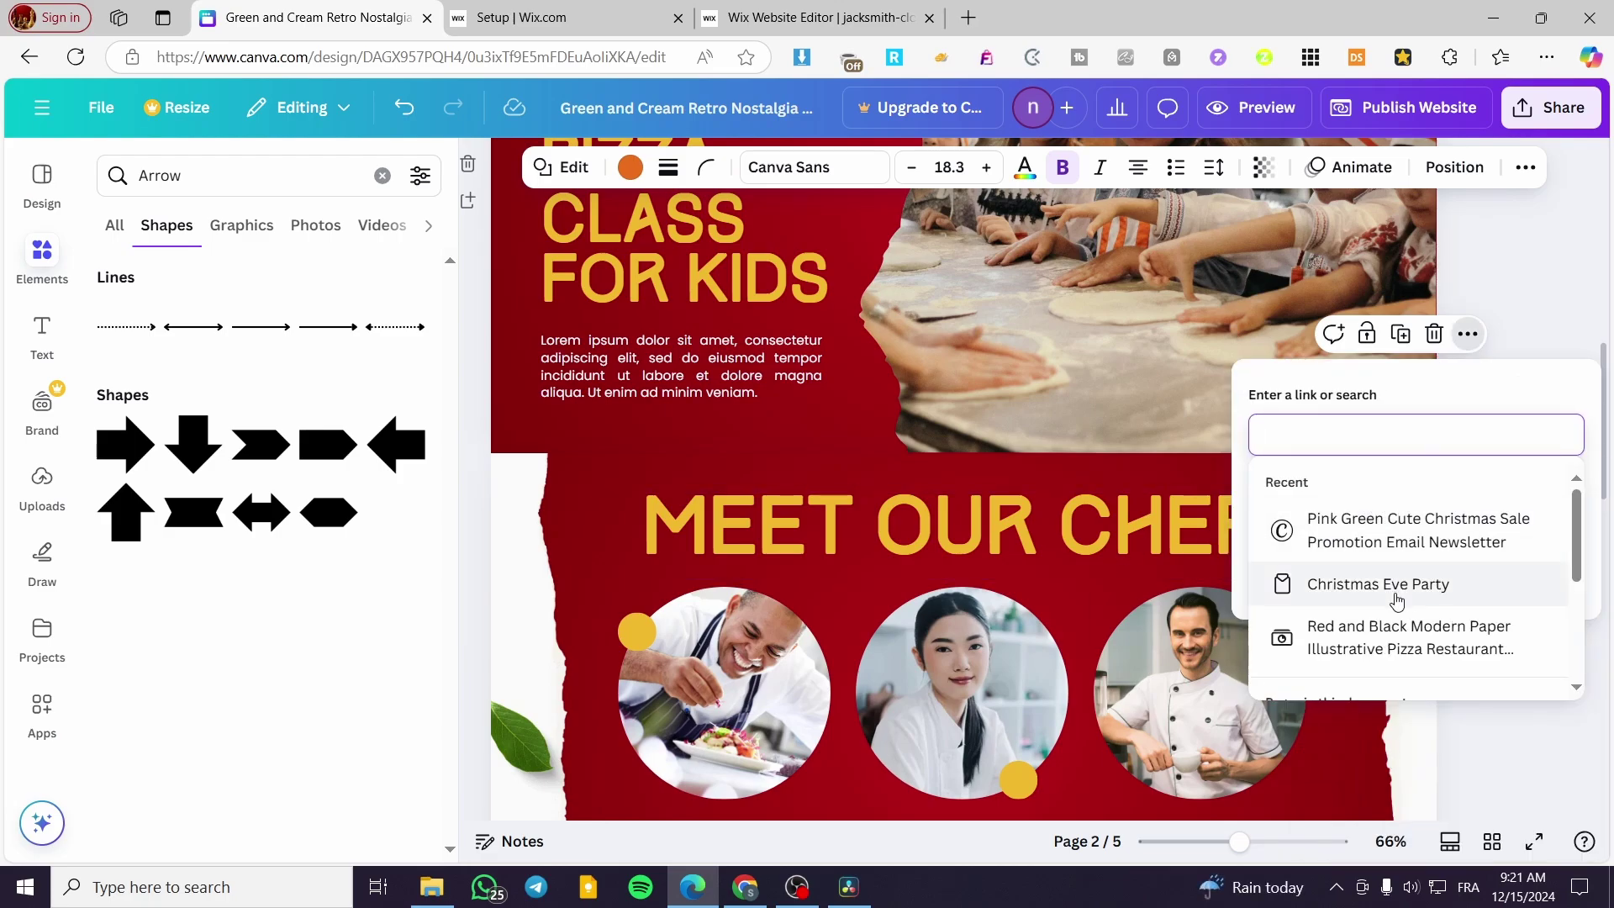
pyautogui.scroll(-3, 1396, 599)
pyautogui.scroll(3, 1395, 598)
pyautogui.scroll(-3, 1396, 589)
pyautogui.click(1346, 500)
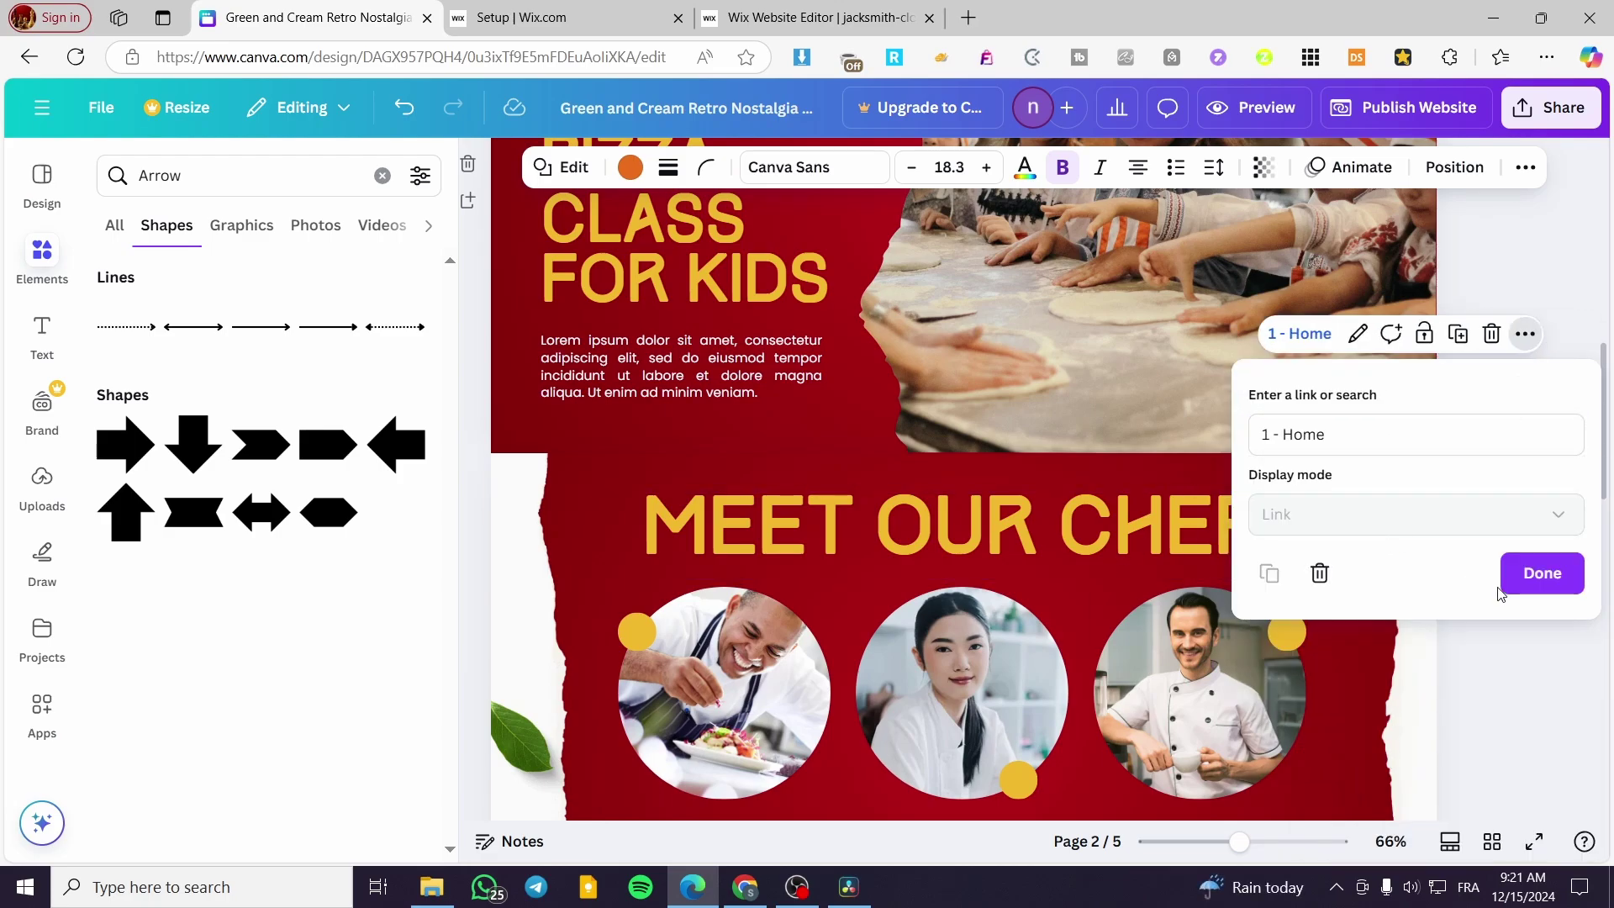
pyautogui.click(1543, 570)
# Link the up arrow on the Our Chefs page to the document page "1 - Home".
pyautogui.scroll(10, 1528, 596)
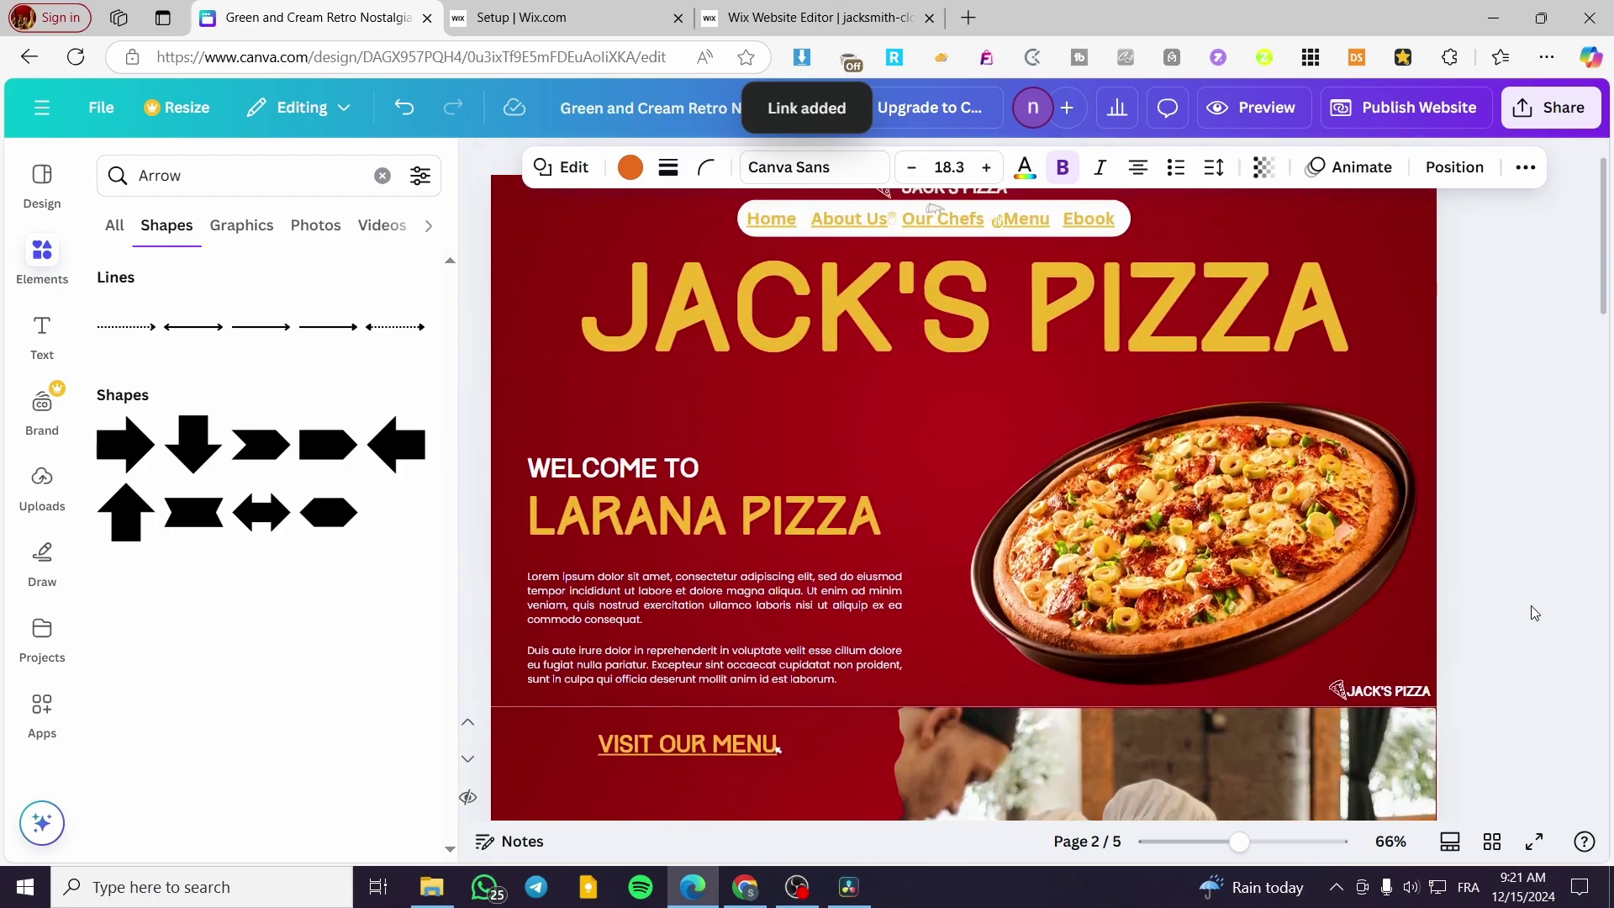
pyautogui.scroll(-12, 1534, 603)
pyautogui.scroll(-3, 1534, 603)
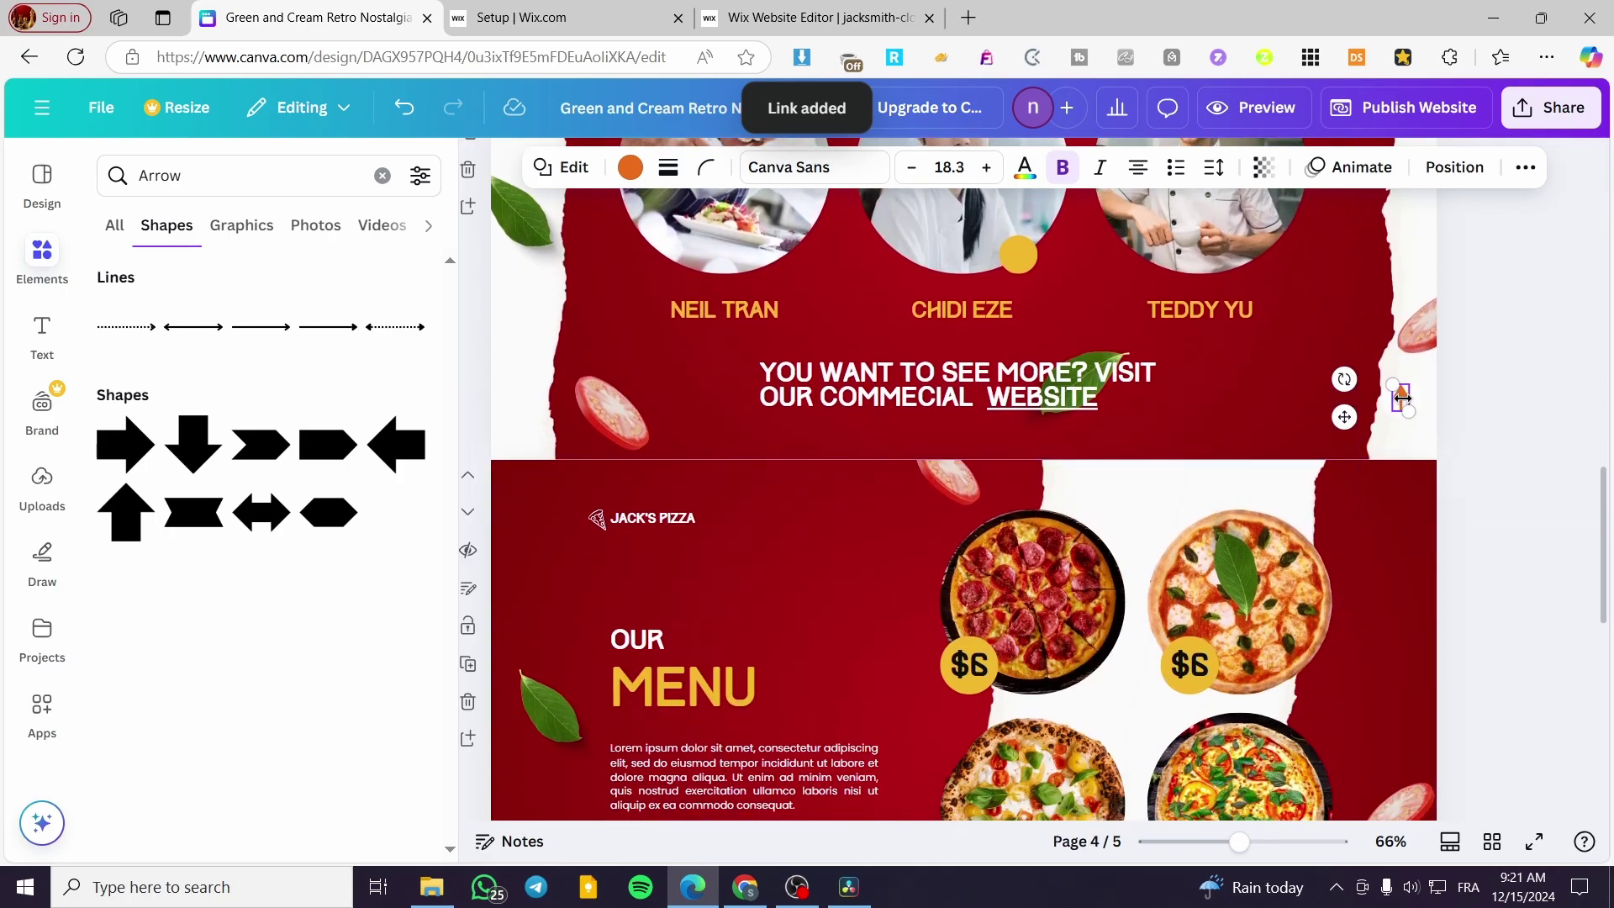
pyautogui.click(1468, 341)
pyautogui.click(1377, 765)
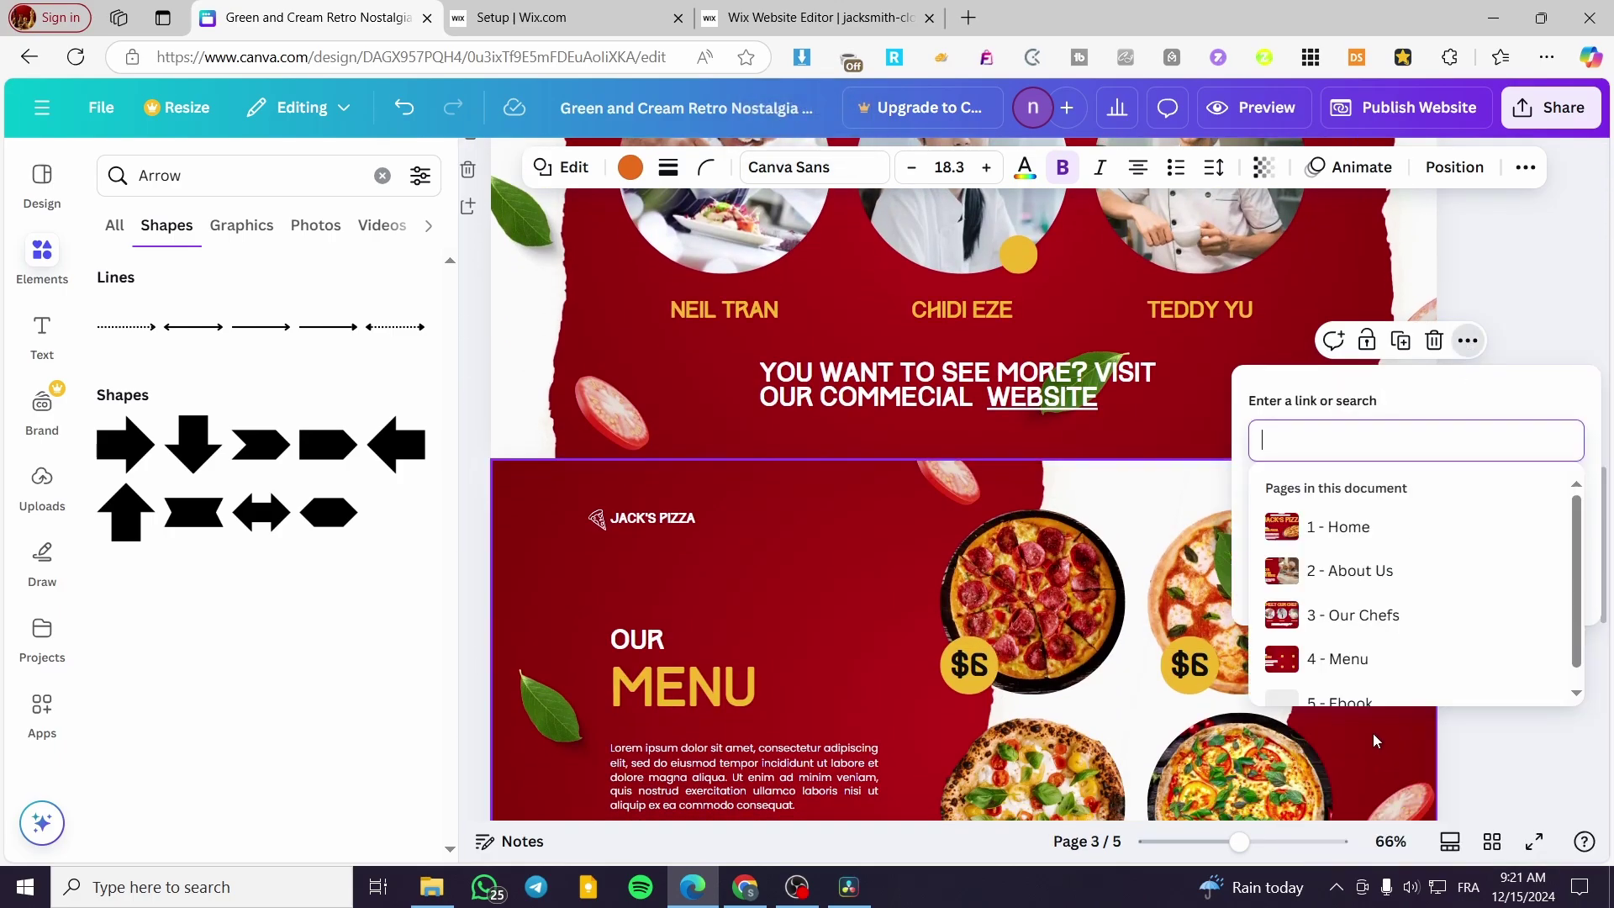
pyautogui.scroll(2, 1395, 571)
pyautogui.scroll(-3, 1396, 571)
pyautogui.click(1400, 507)
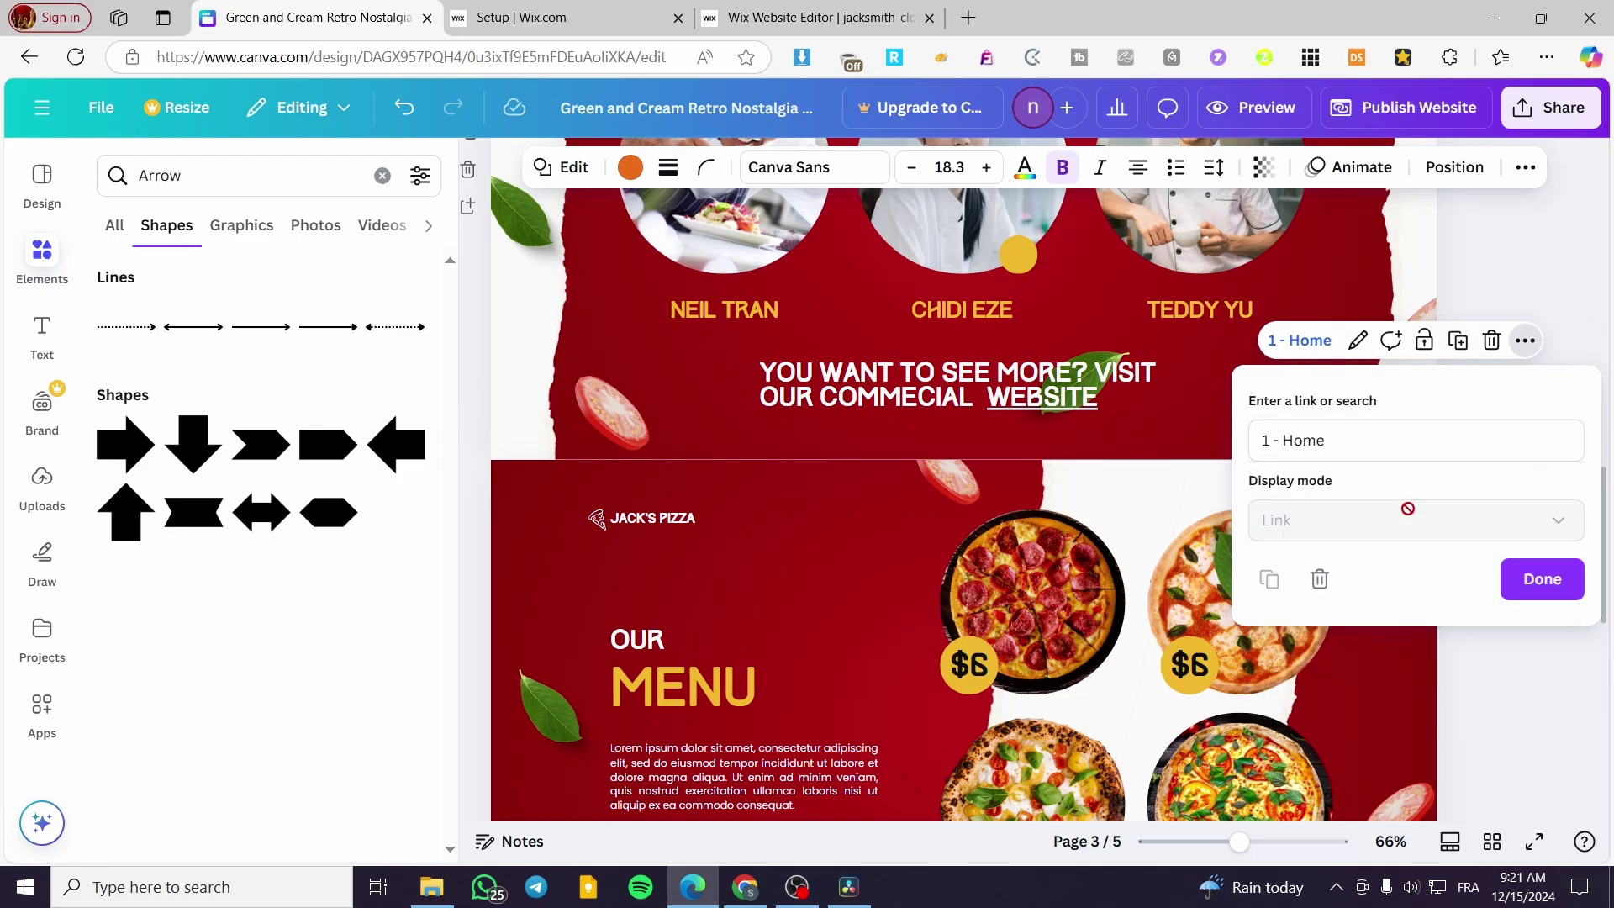
pyautogui.click(1540, 577)
# Link the up arrow on the Menu page to the document page "1 - Home".
pyautogui.scroll(-7, 807, 350)
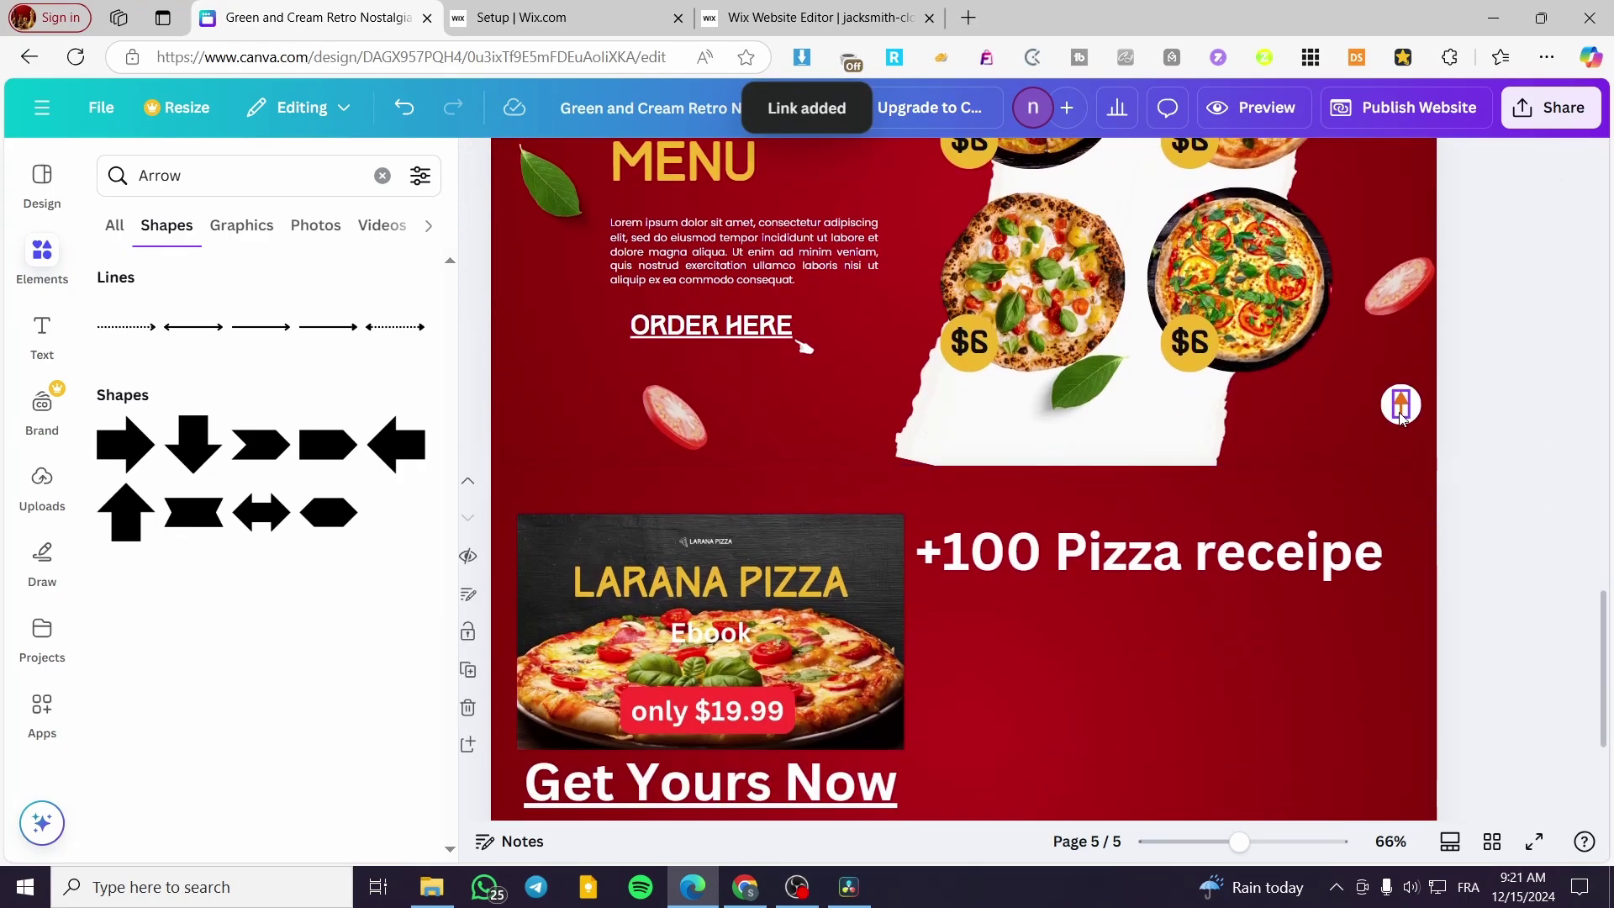
pyautogui.click(1468, 347)
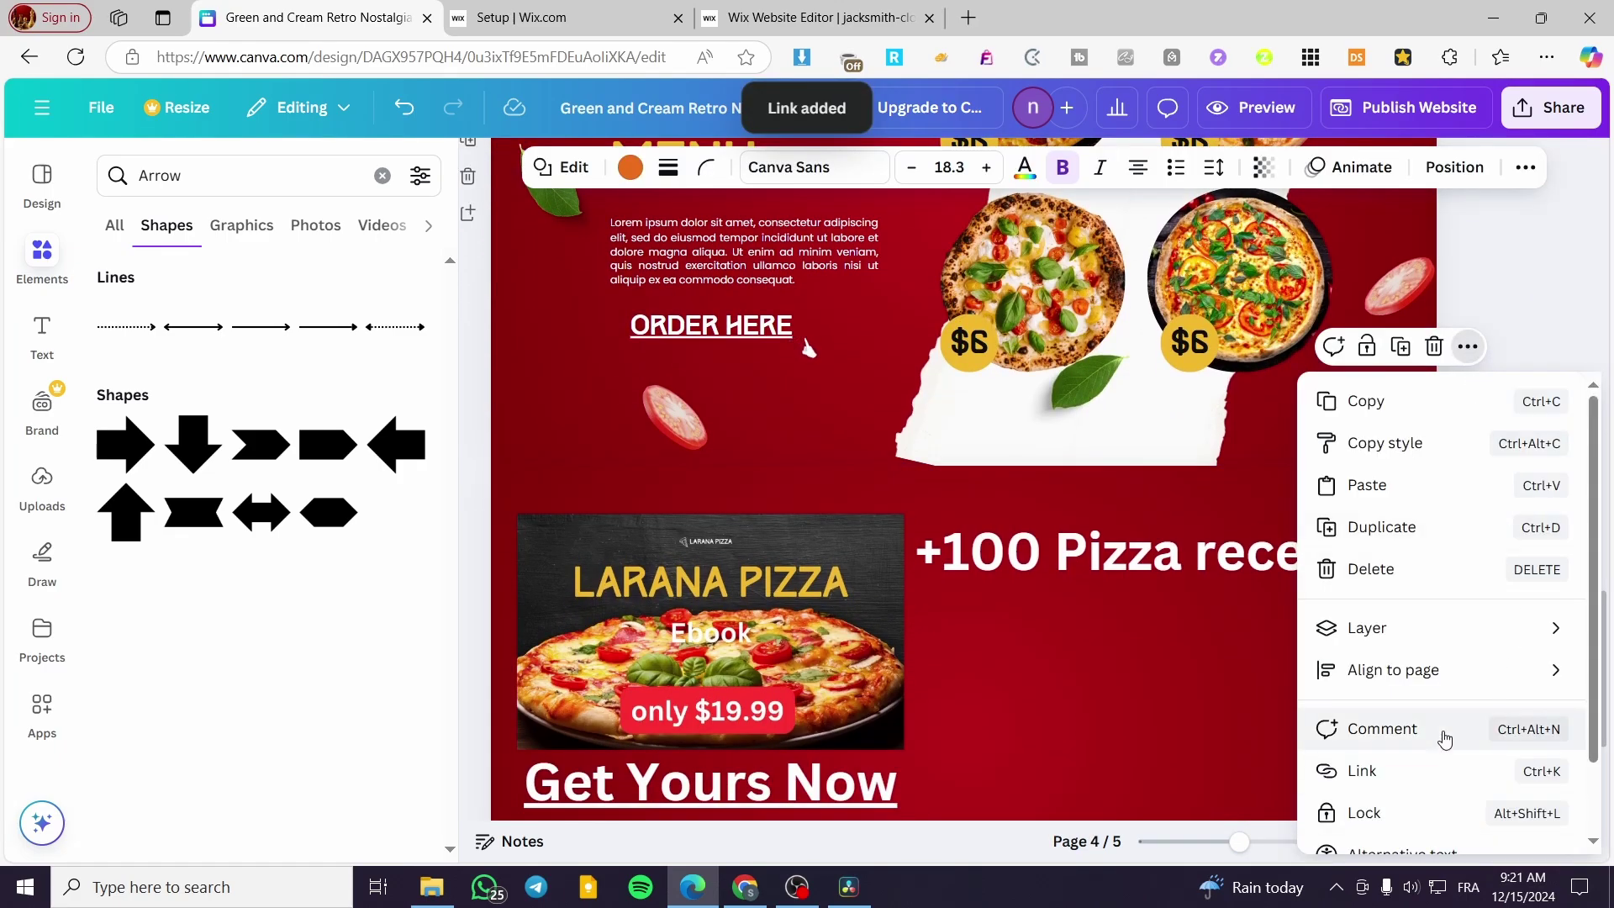
pyautogui.click(1414, 776)
pyautogui.scroll(-3, 1337, 622)
pyautogui.click(1319, 534)
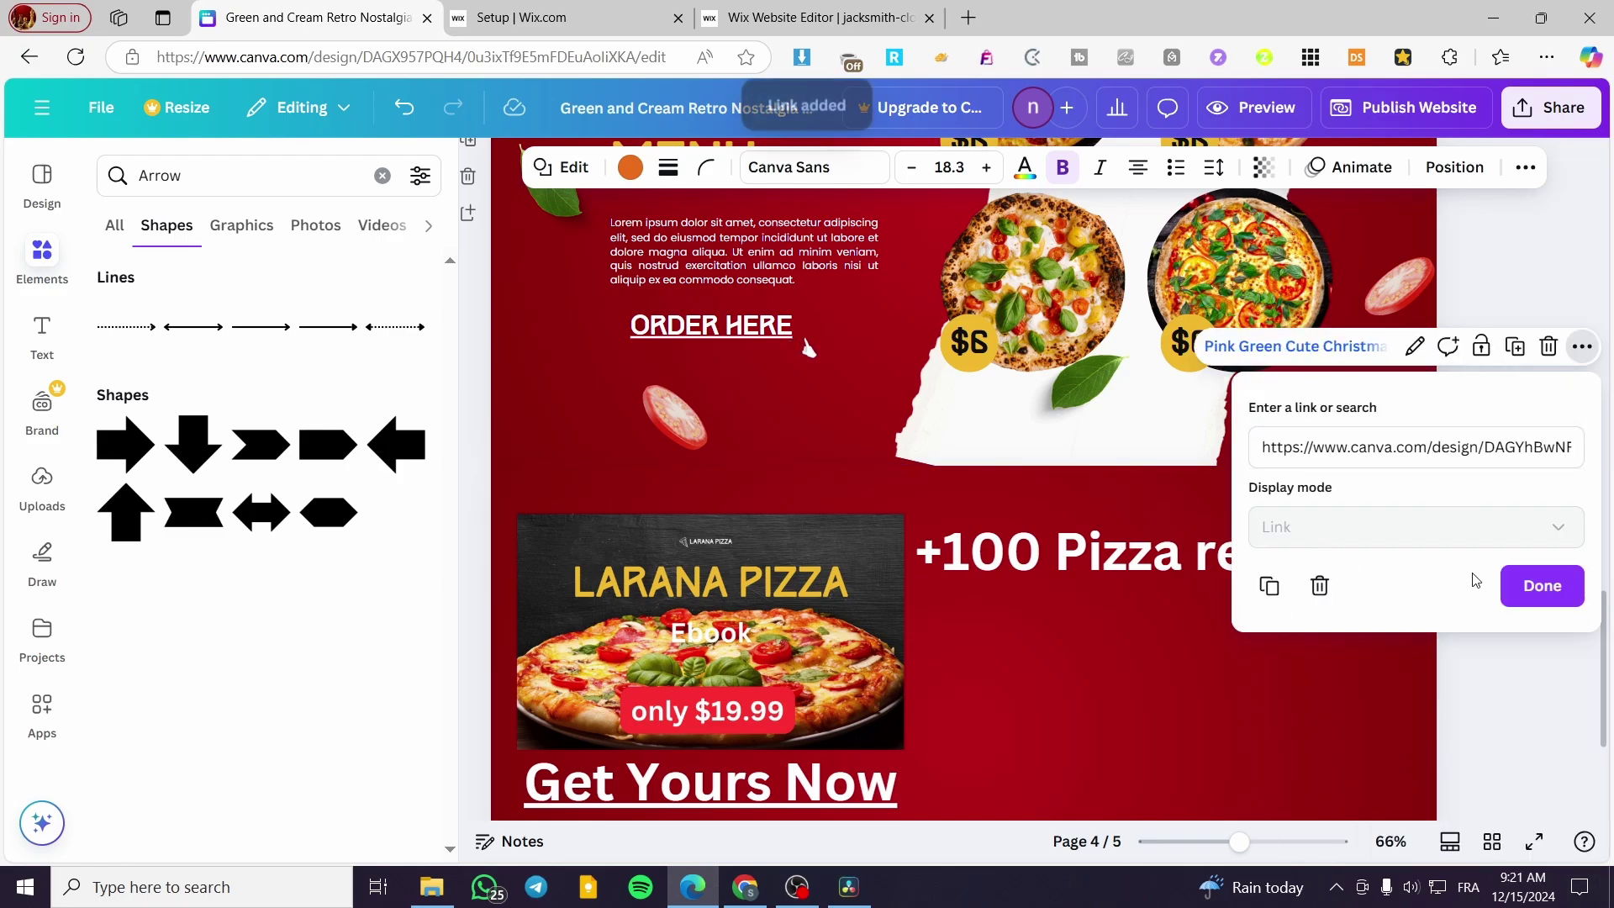
pyautogui.tripleClick(1524, 447)
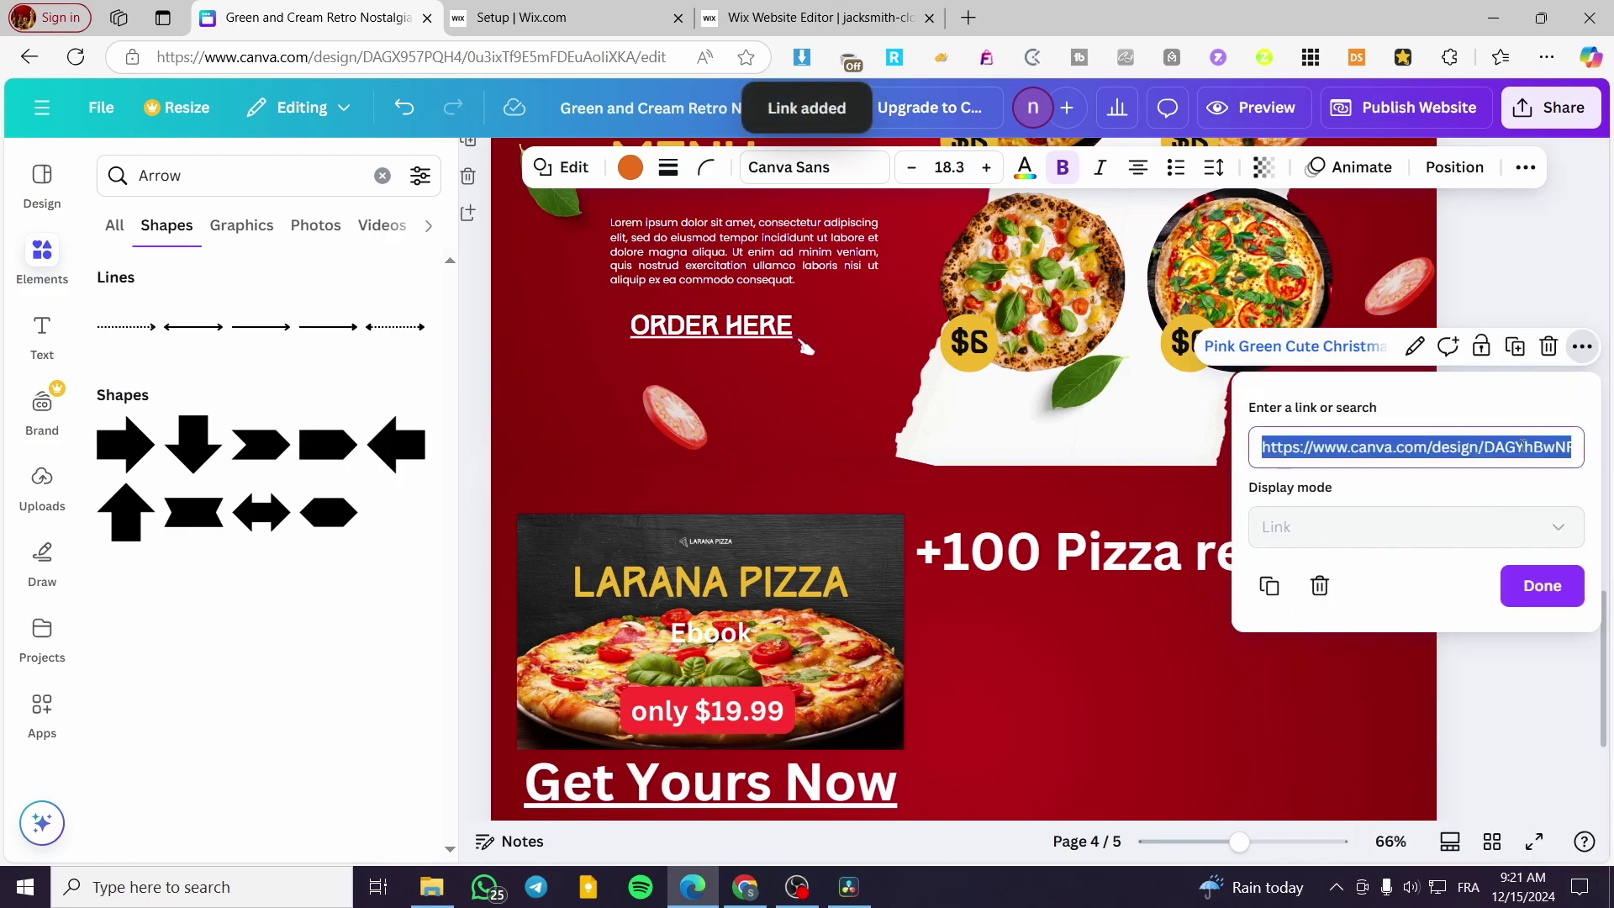
pyautogui.press('BackSpace')
pyautogui.scroll(-3, 1452, 570)
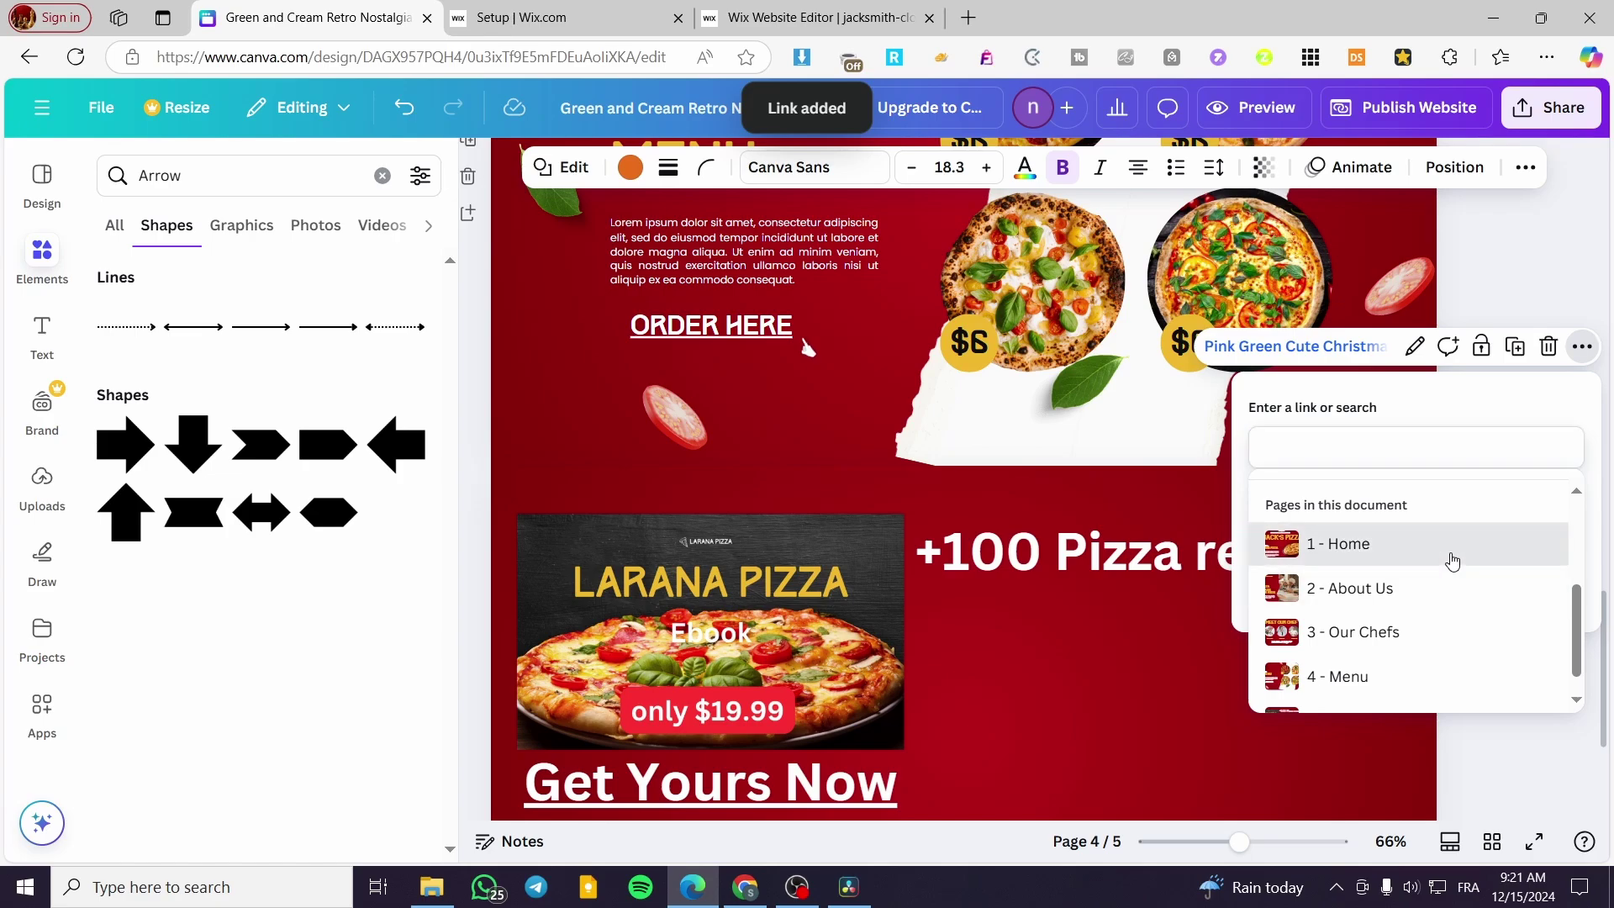
pyautogui.click(1450, 555)
pyautogui.click(1543, 586)
# Link the up arrow on the Ebook page to "1 - Home" and deselect it.
pyautogui.scroll(-3, 1429, 656)
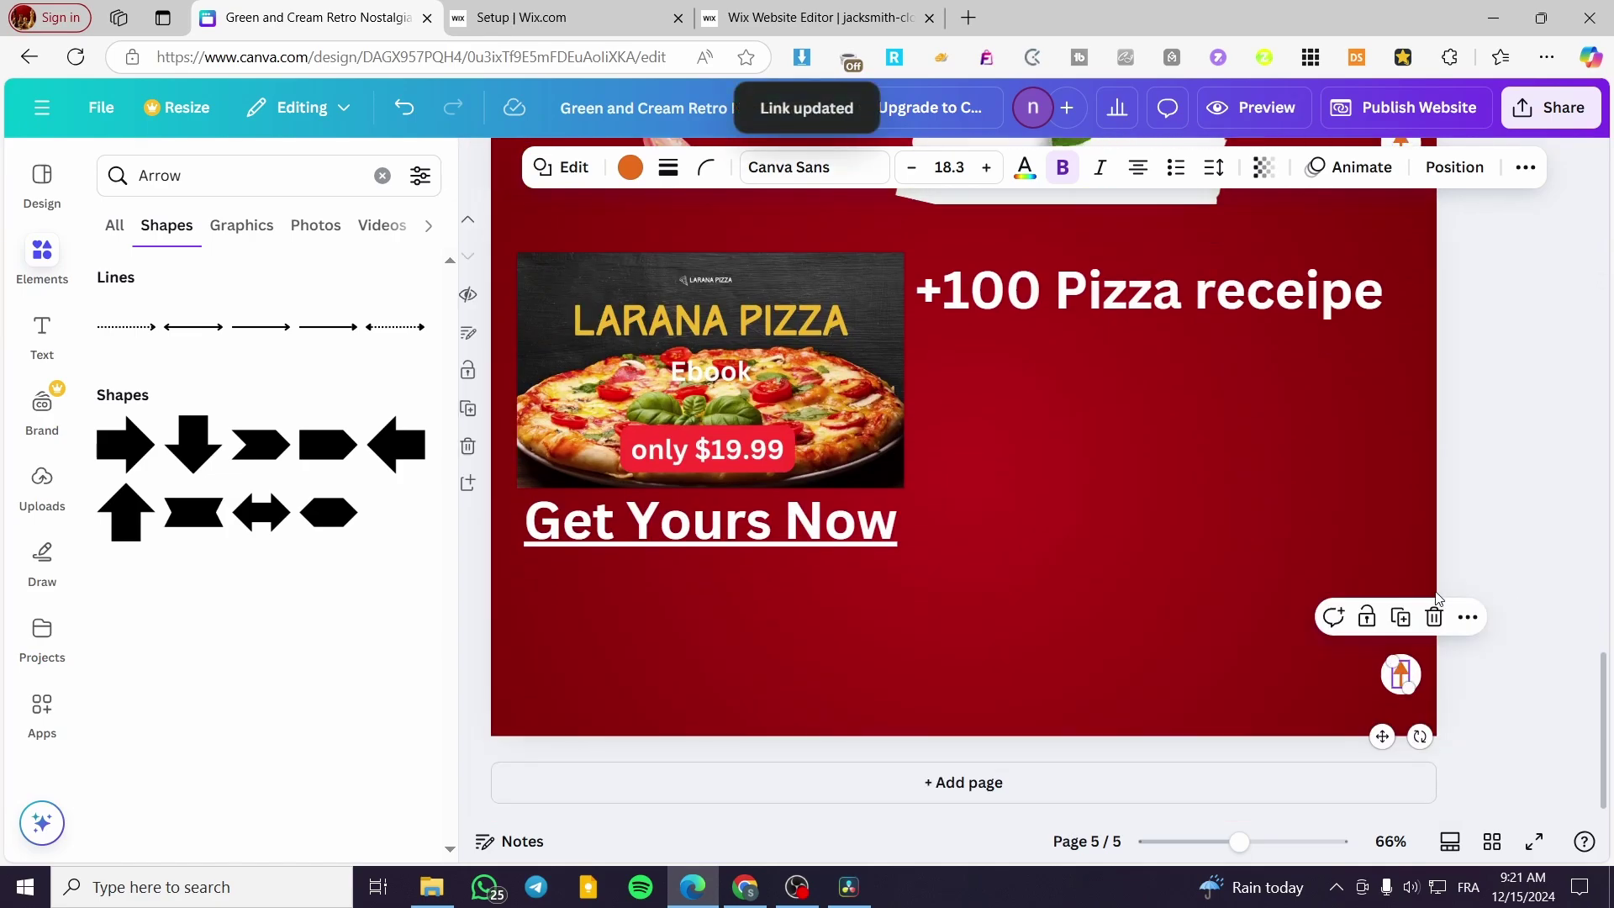
pyautogui.click(1467, 615)
pyautogui.click(1448, 484)
pyautogui.click(1385, 495)
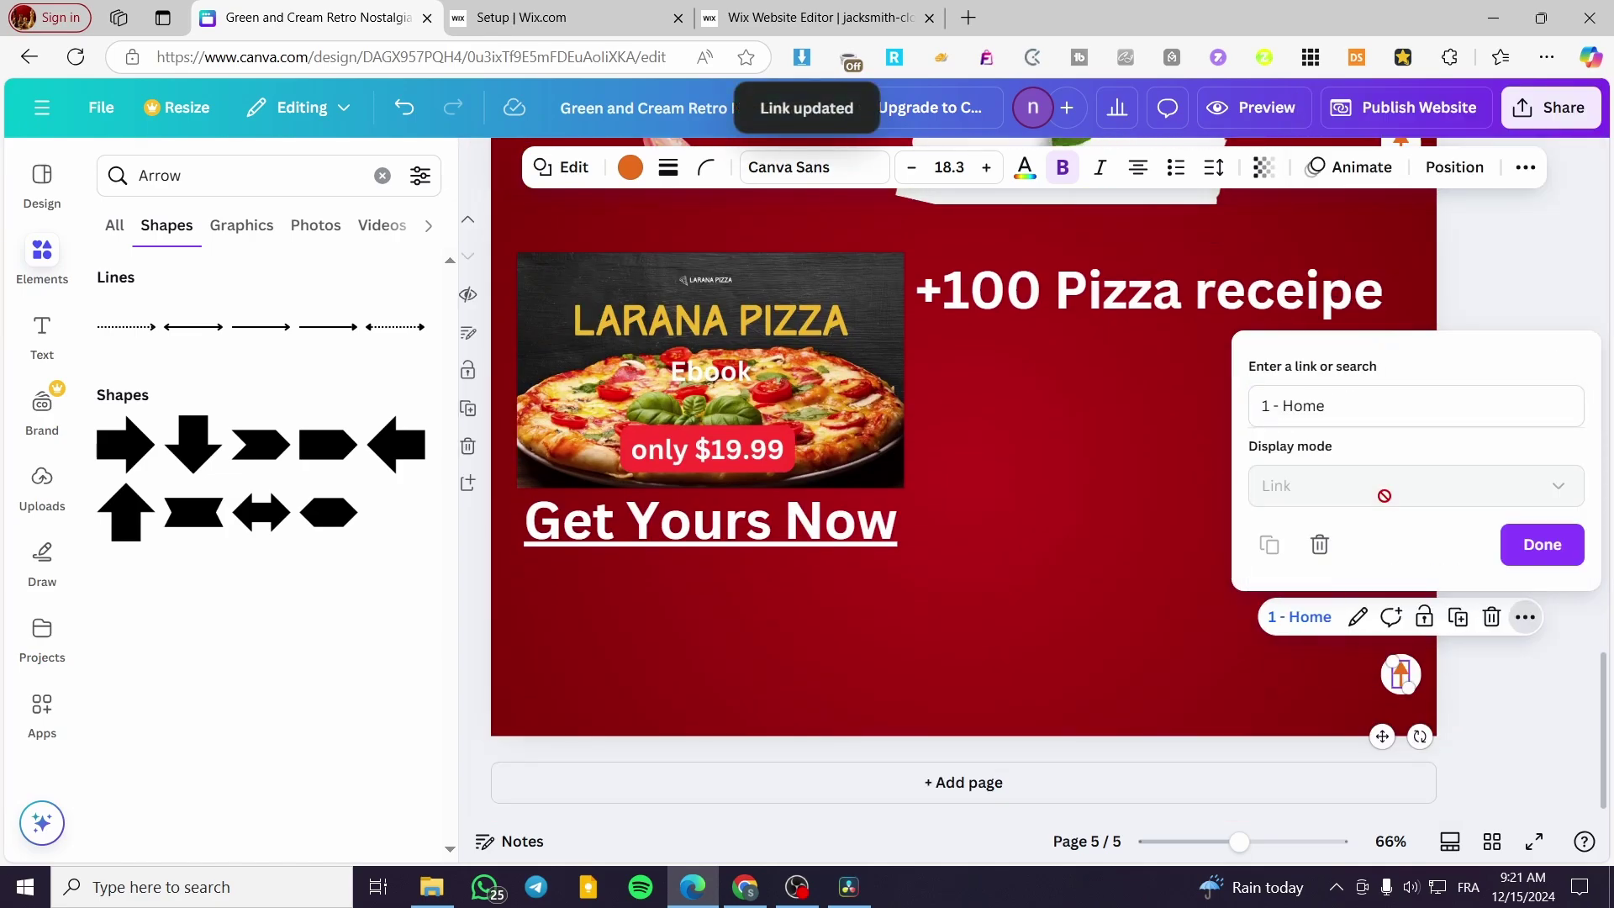
pyautogui.click(1541, 545)
pyautogui.click(1545, 699)
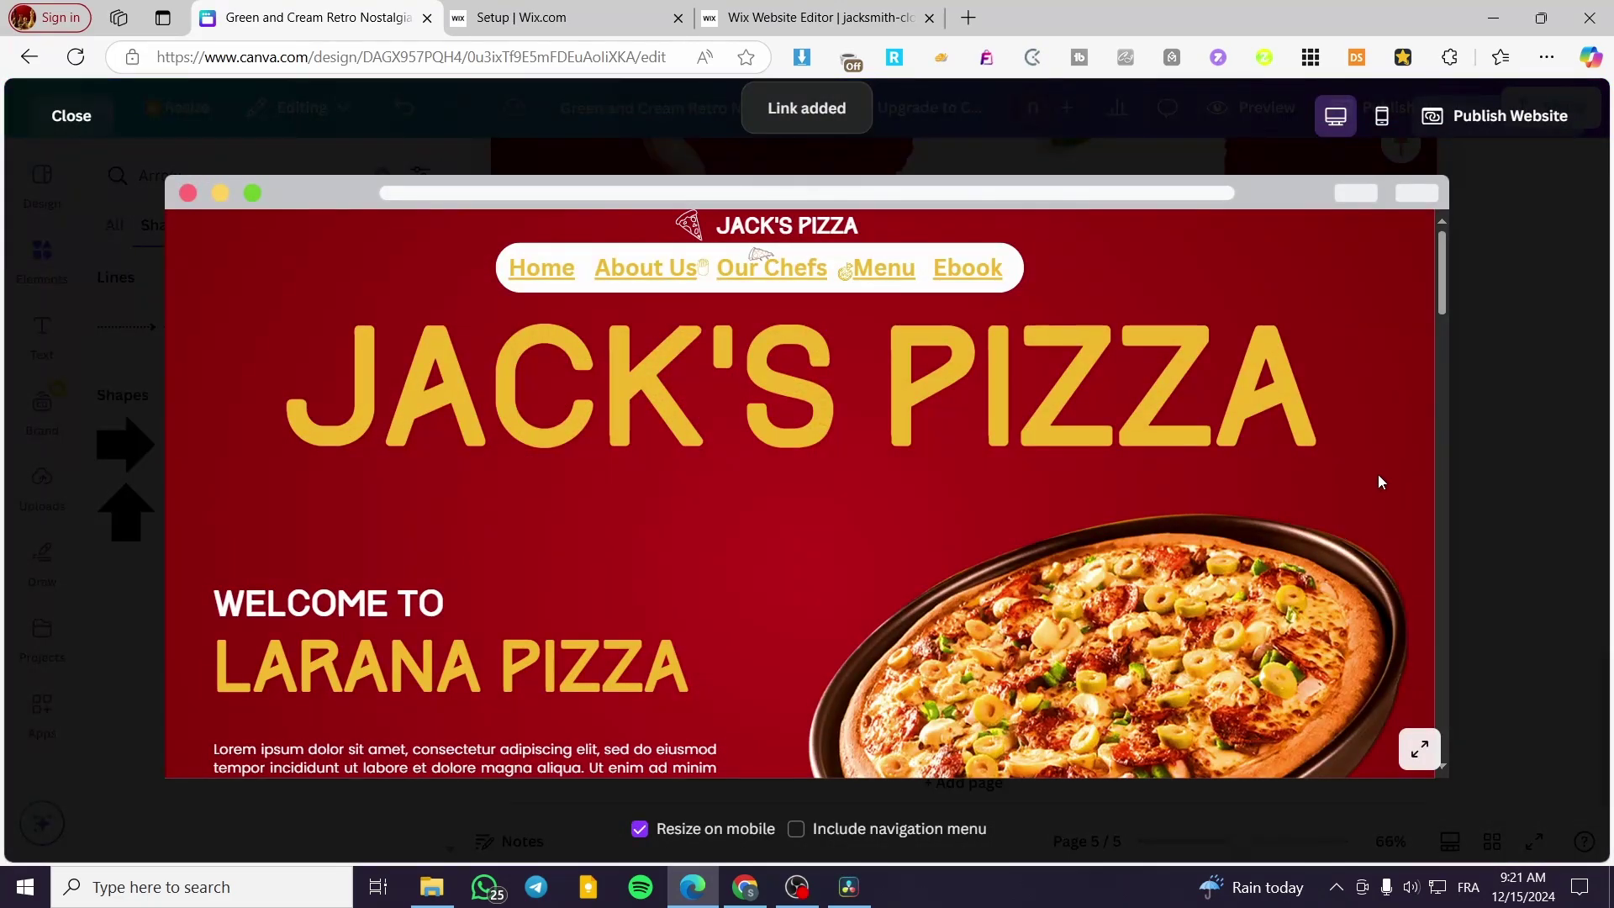
# Preview the website and test the back-to-top arrows on the About Us, Our Chefs and Menu pages.
pyautogui.scroll(-10, 1378, 482)
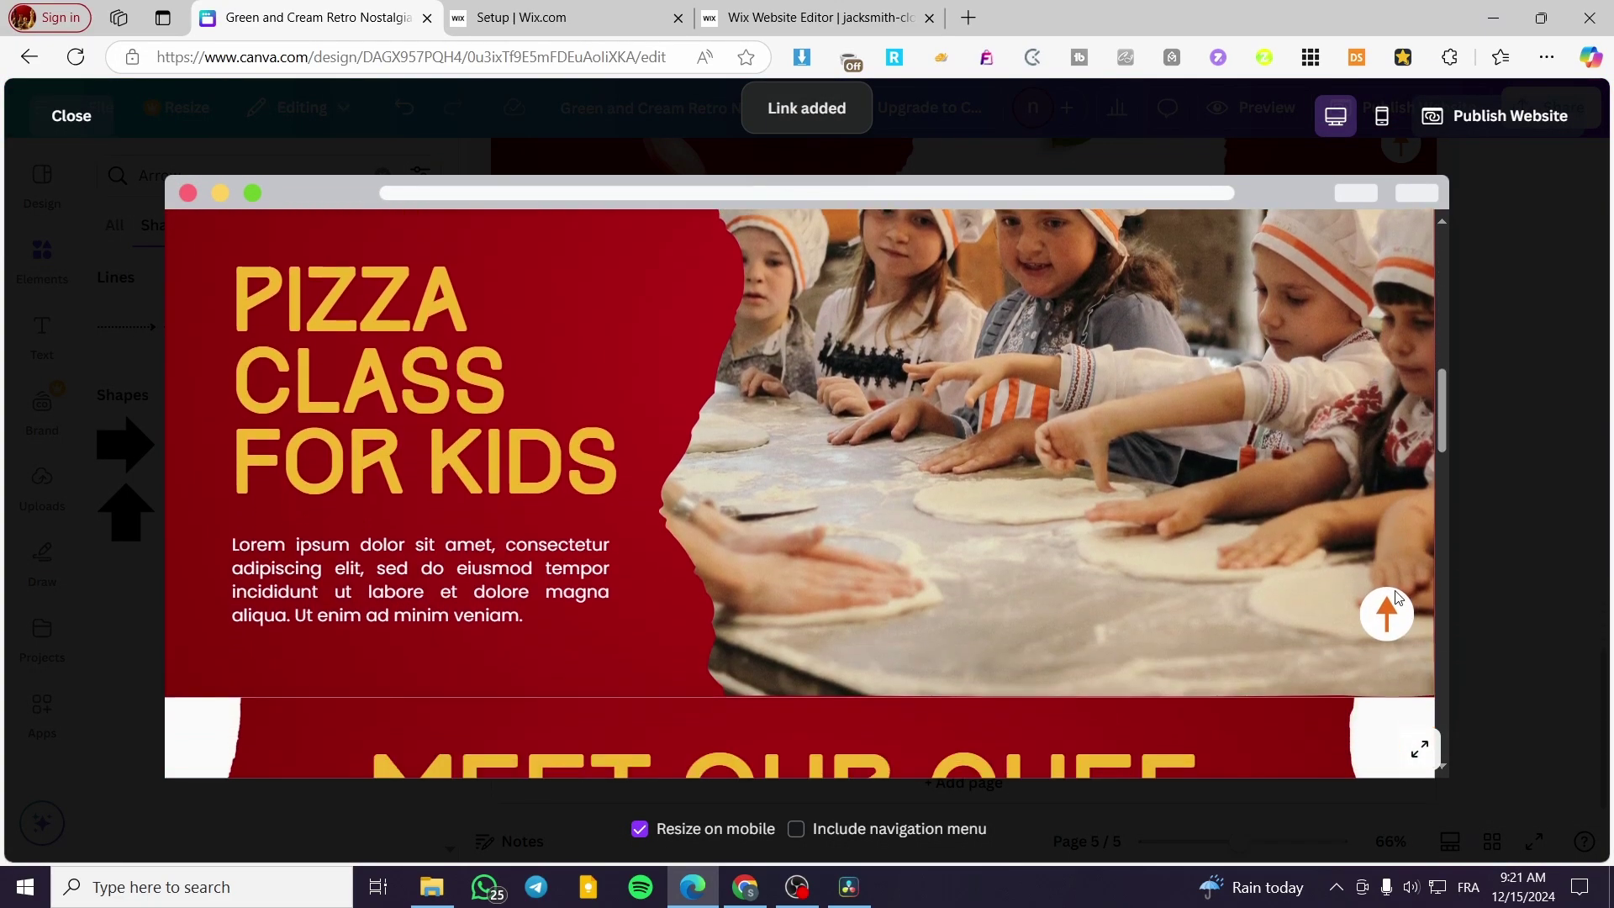
pyautogui.click(1388, 614)
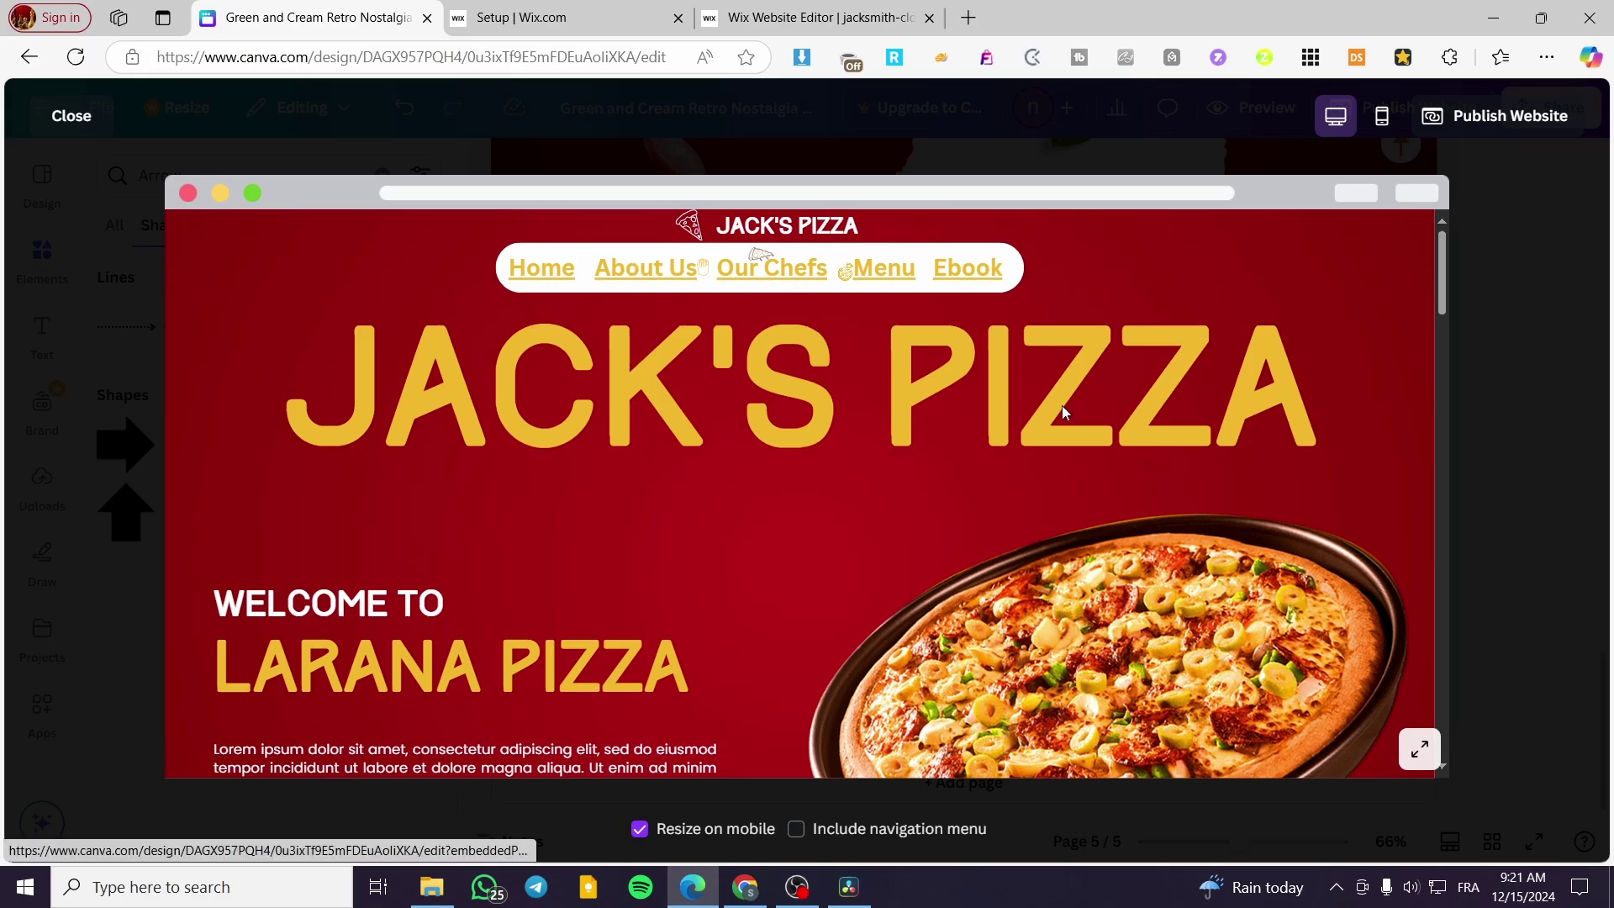
pyautogui.scroll(-8, 1245, 458)
pyautogui.scroll(-6, 1248, 458)
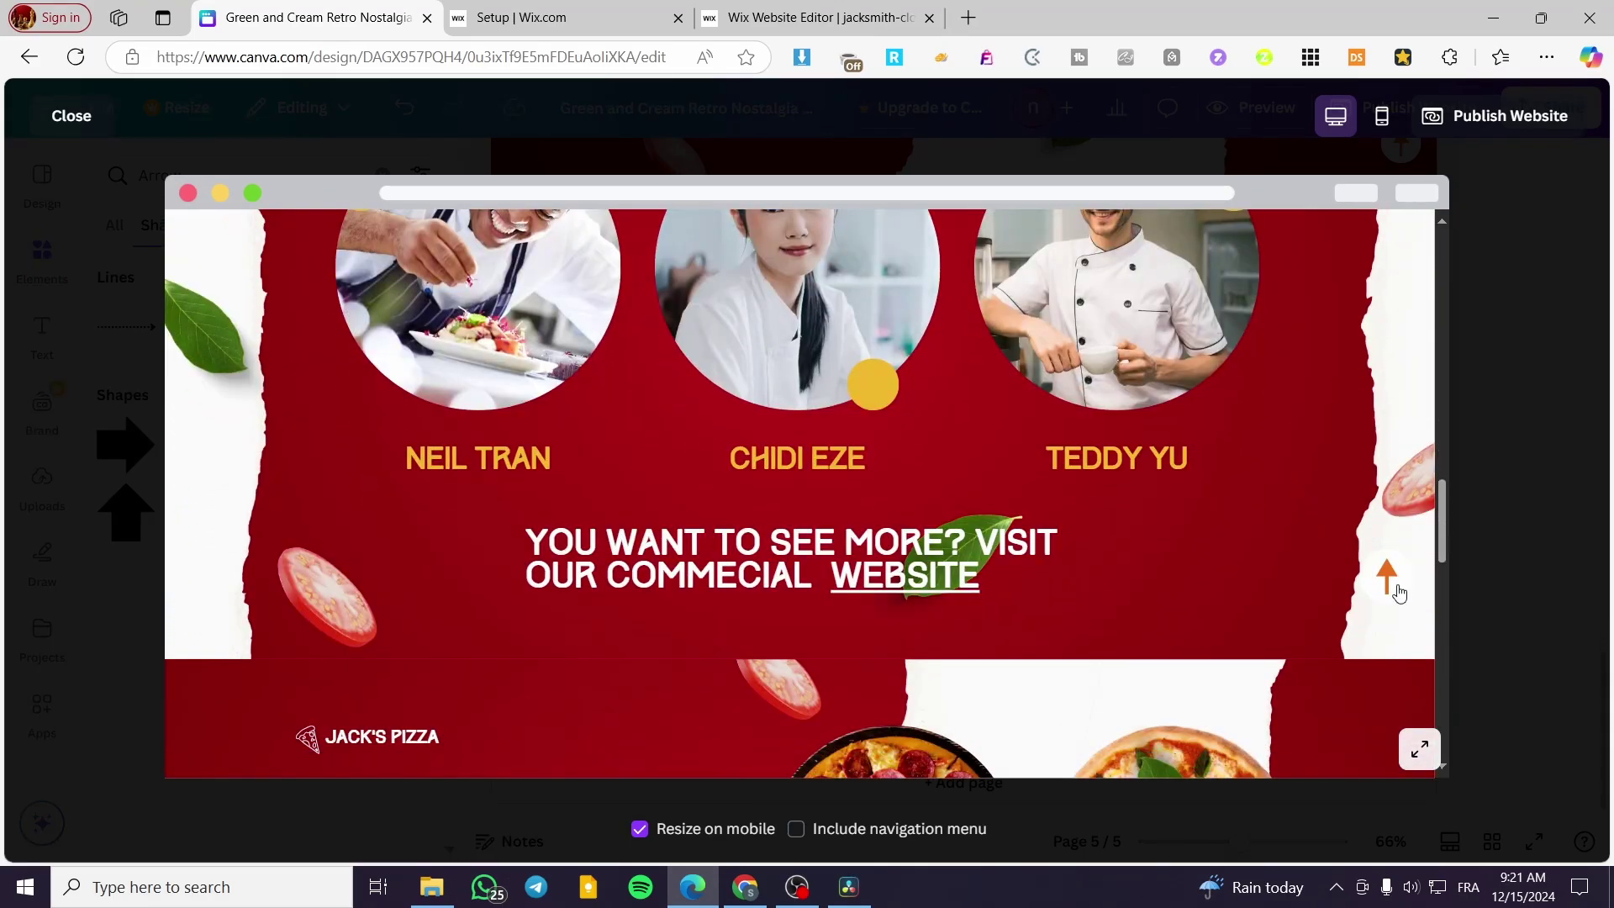
pyautogui.click(1390, 589)
pyautogui.scroll(-10, 1043, 431)
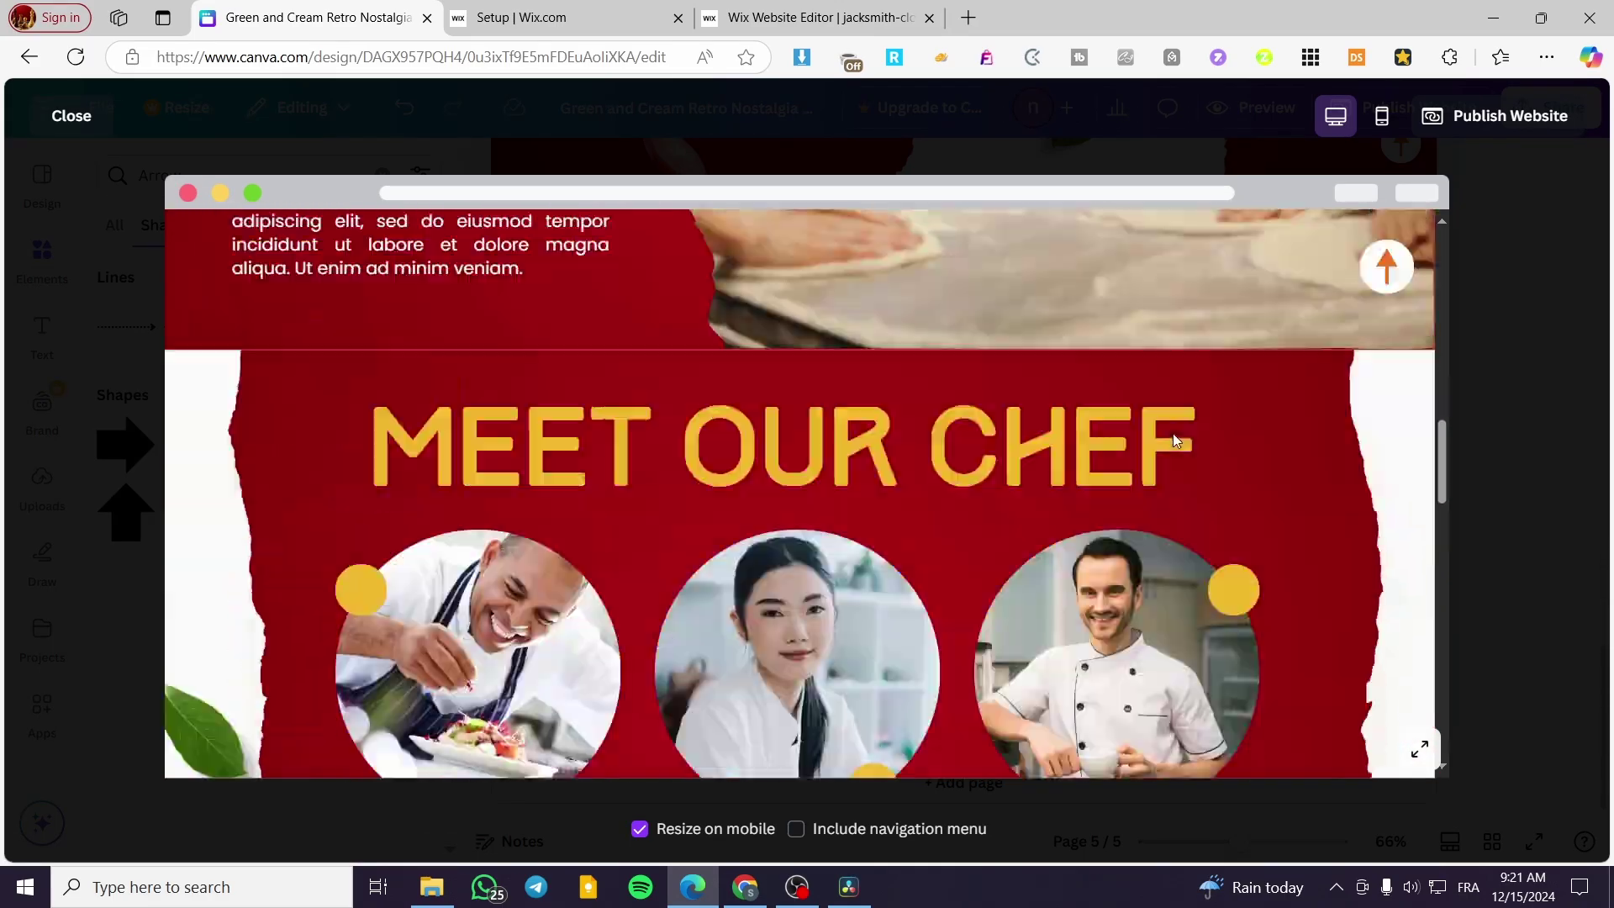
pyautogui.scroll(-5, 1176, 411)
pyautogui.click(1388, 542)
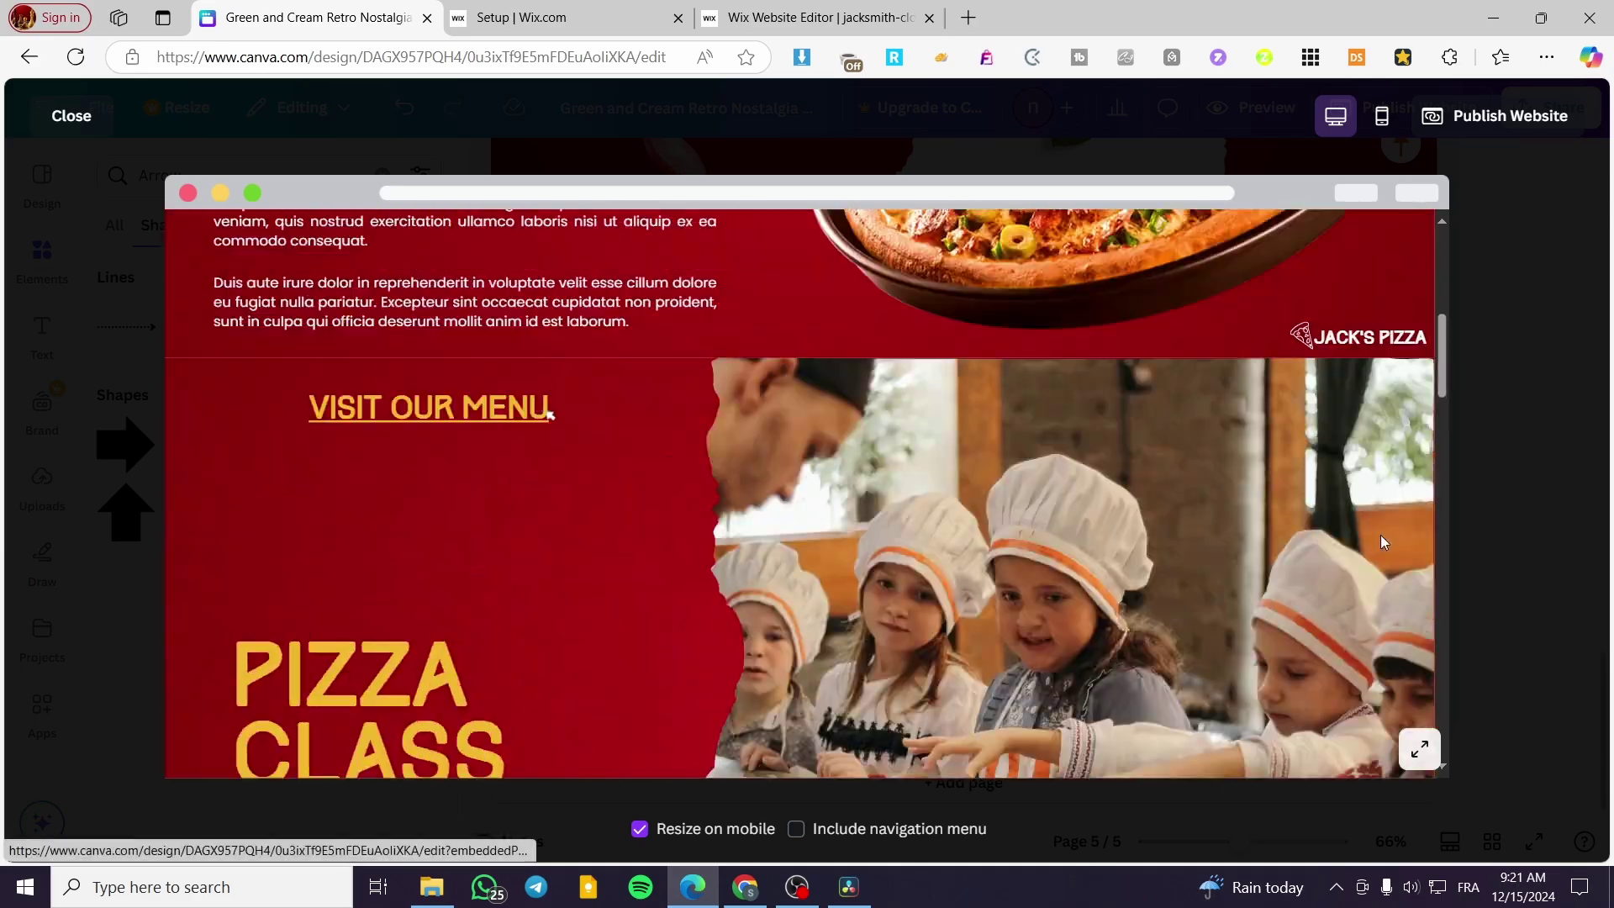
# Test the Ebook page's back-to-top arrow, retest the About Us arrow, and close the website preview.
pyautogui.scroll(-12, 1244, 496)
pyautogui.scroll(-3, 1227, 489)
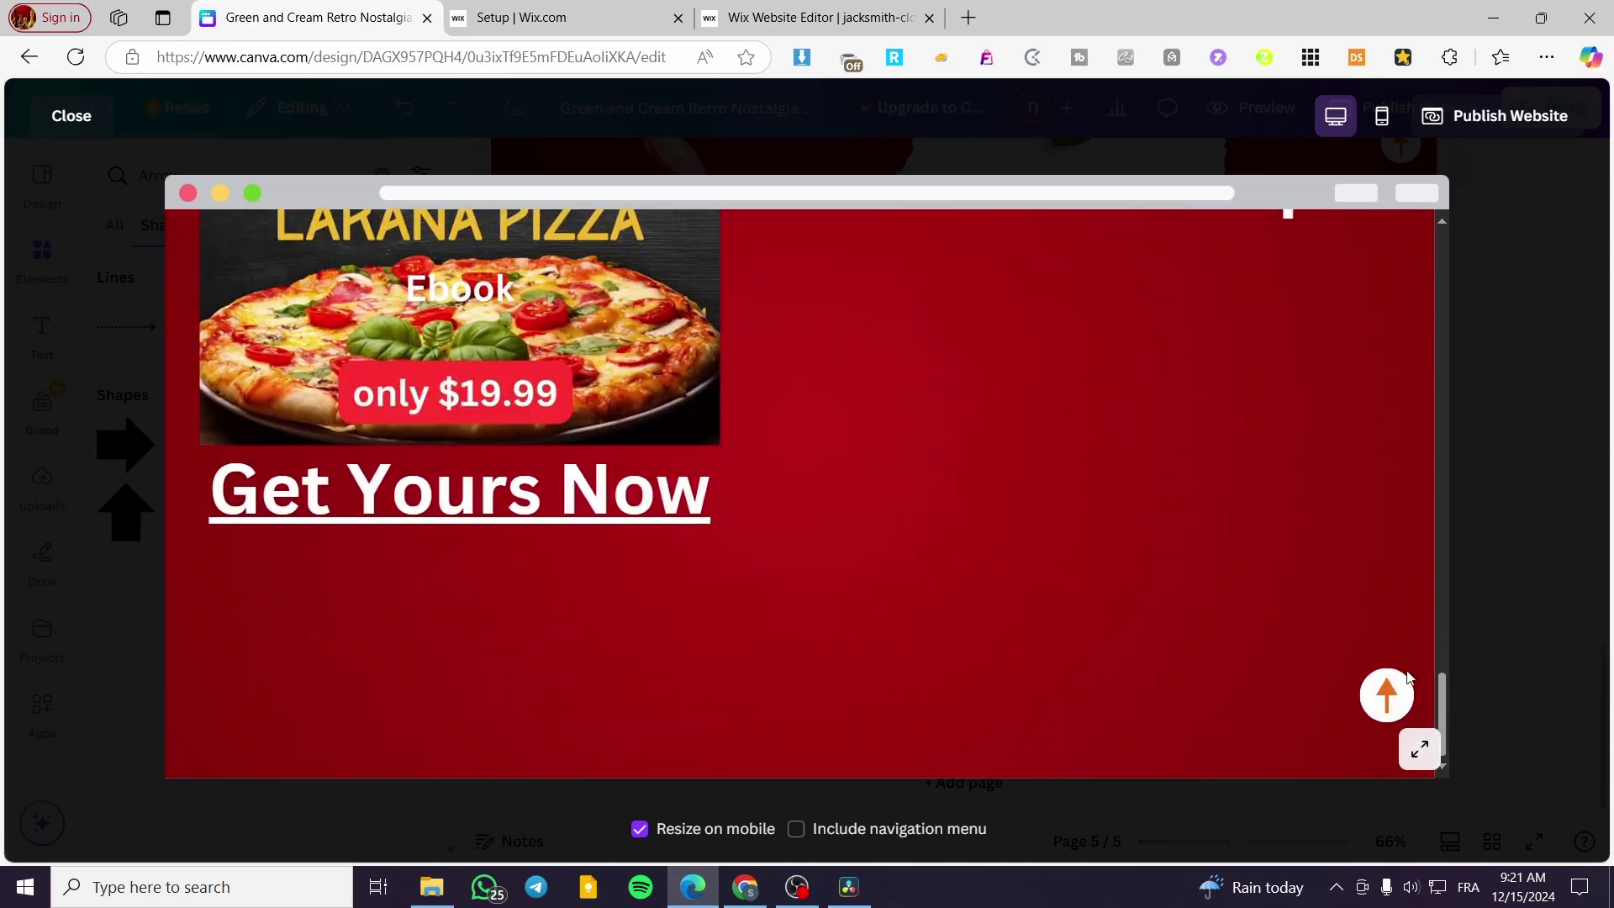
pyautogui.click(1391, 686)
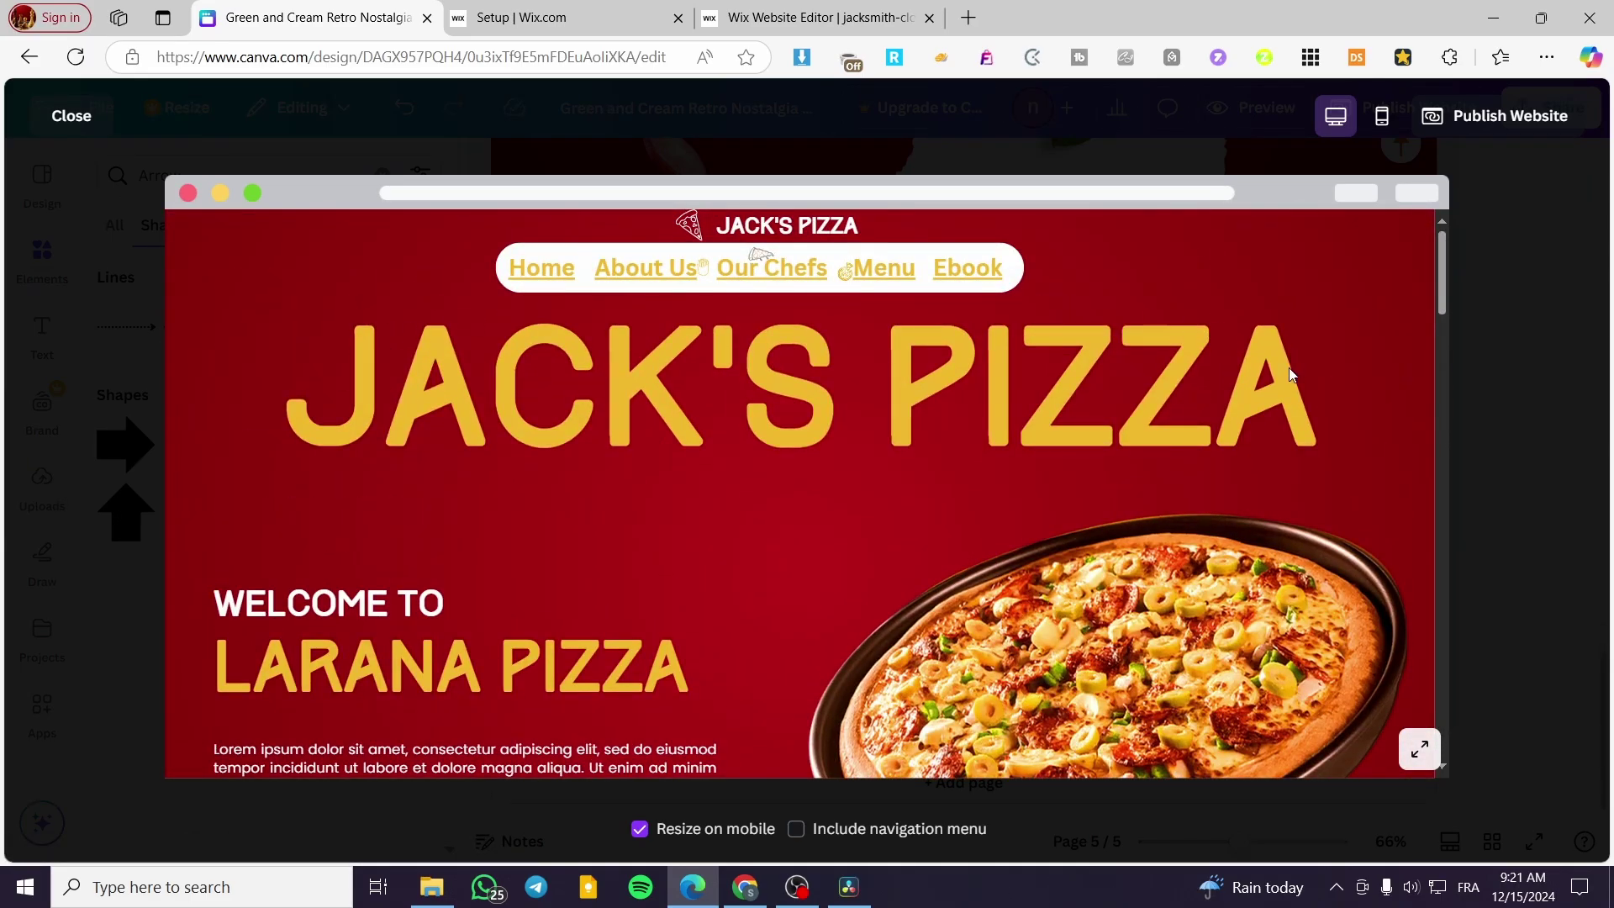
pyautogui.scroll(-8, 1187, 516)
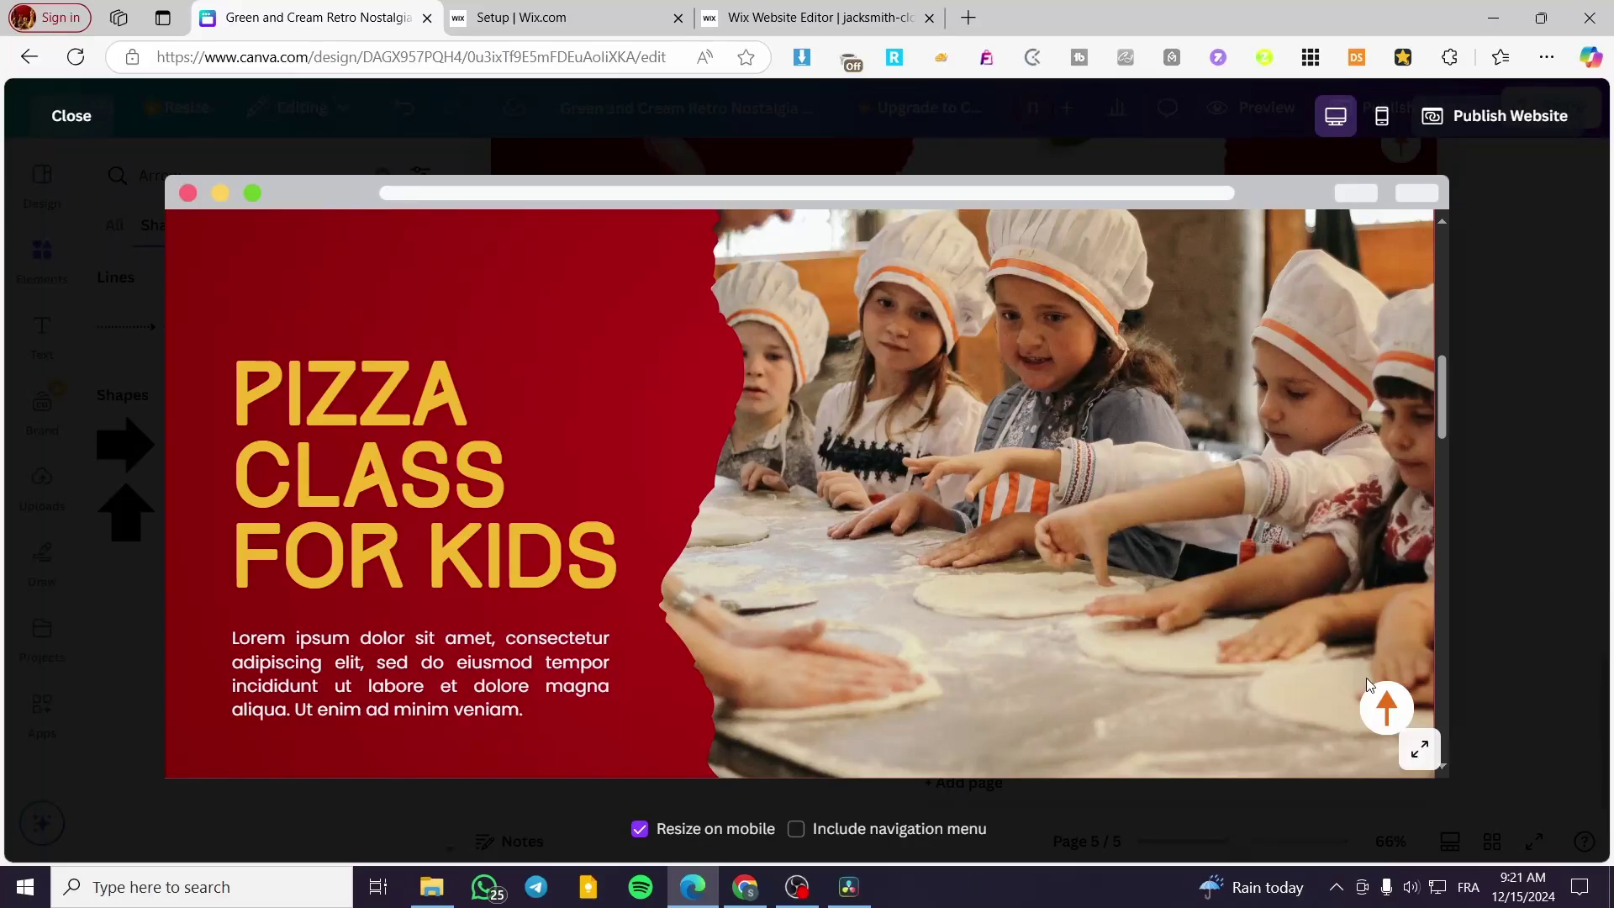
pyautogui.click(1384, 705)
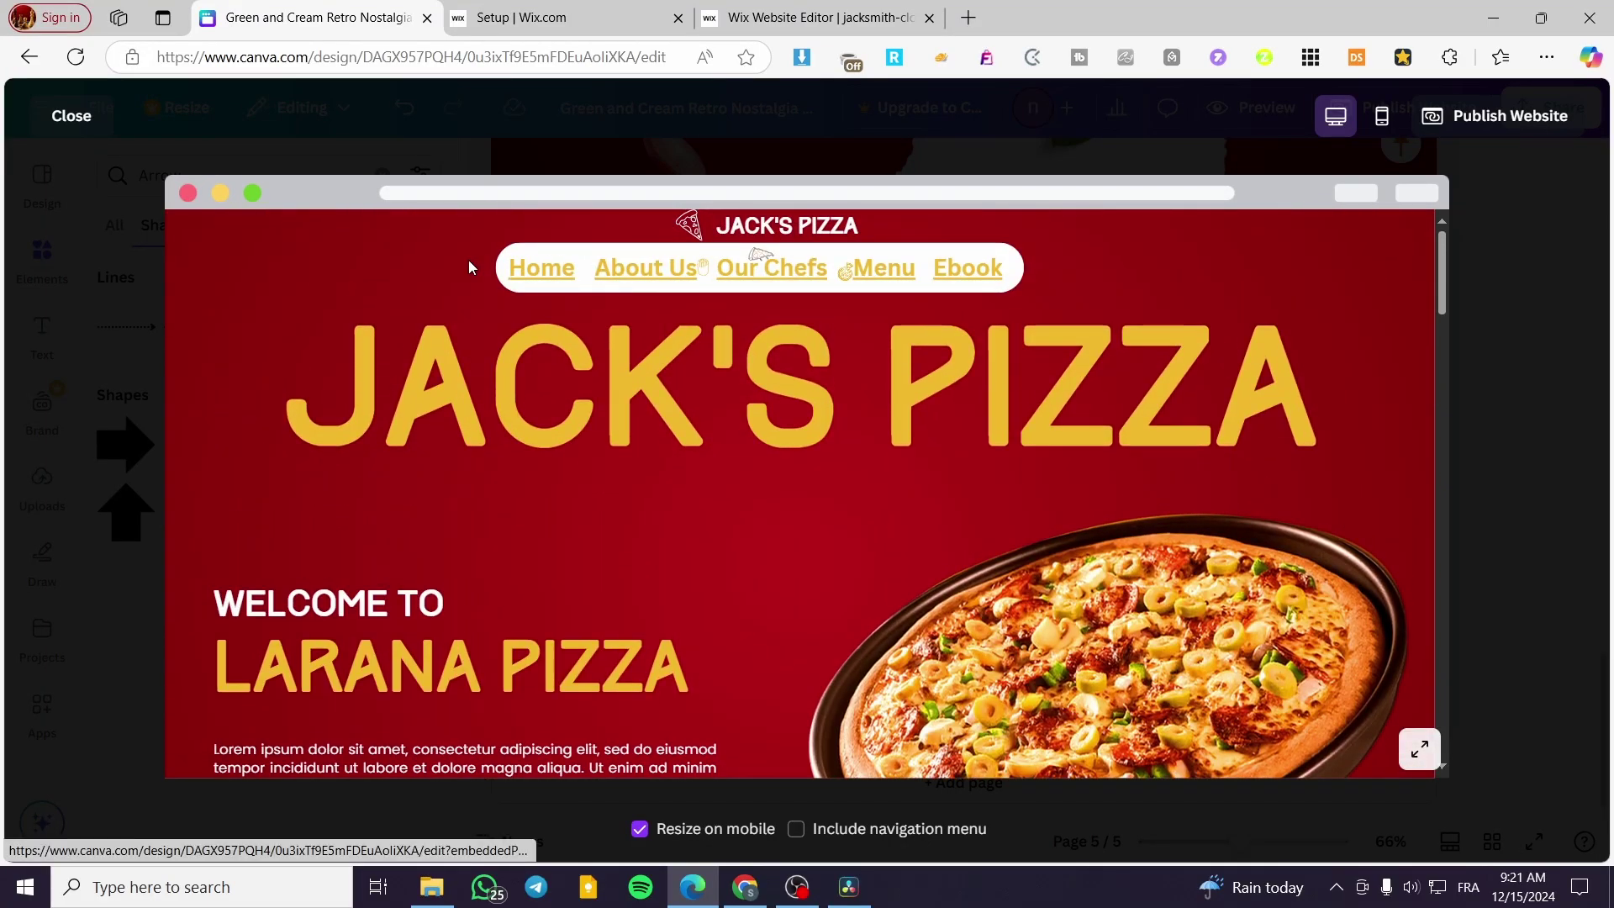
pyautogui.scroll(-8, 562, 361)
pyautogui.scroll(8, 947, 440)
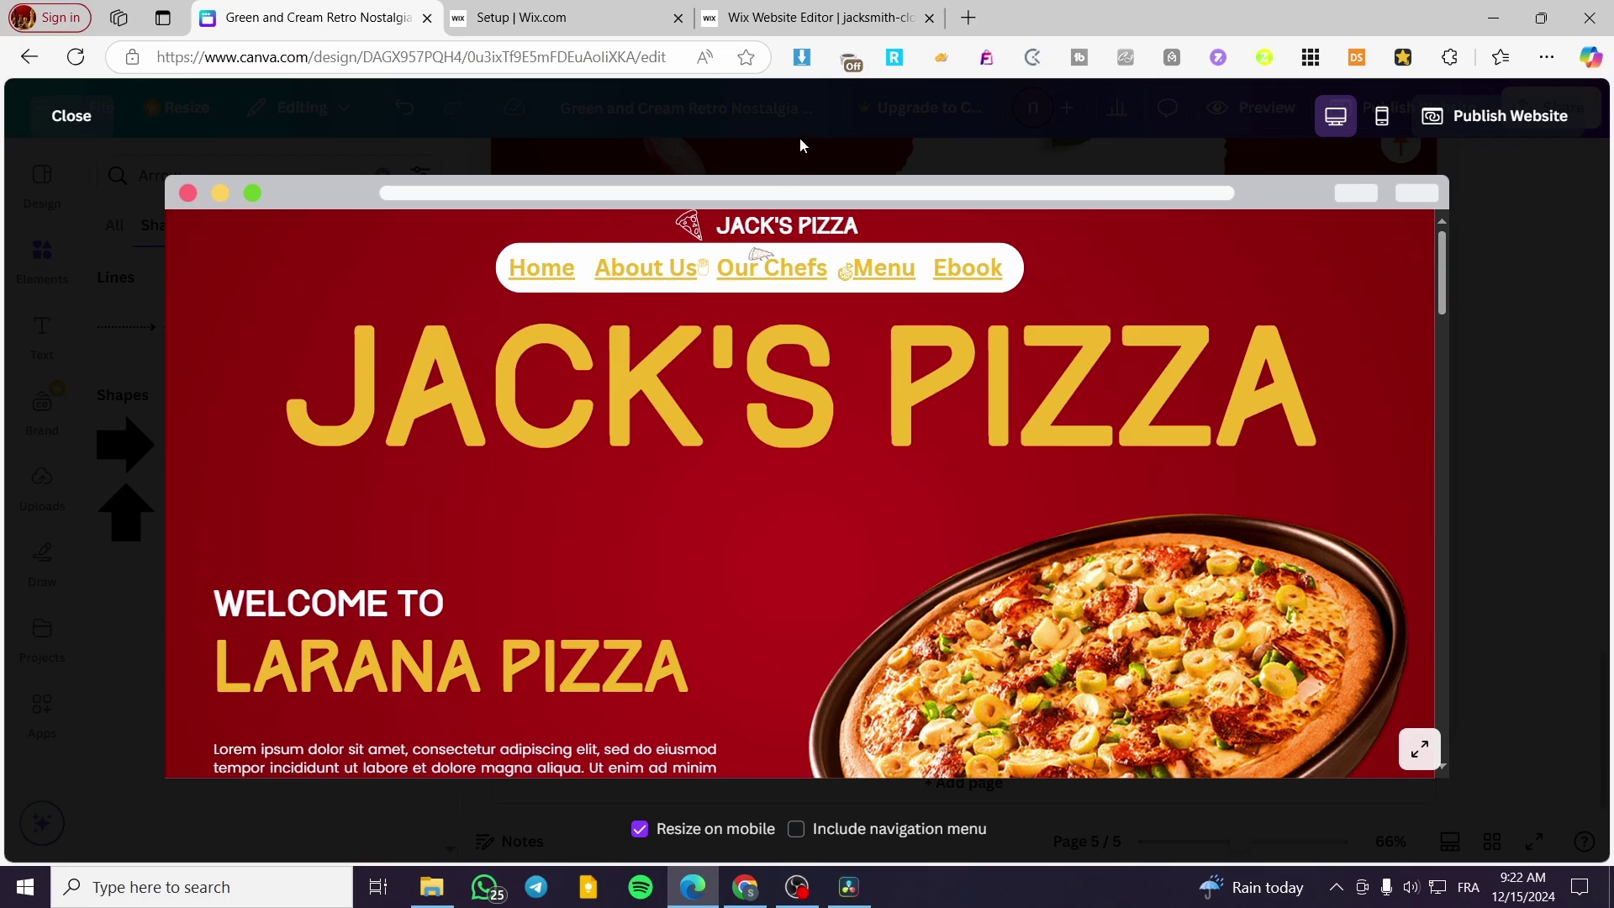
pyautogui.click(99, 117)
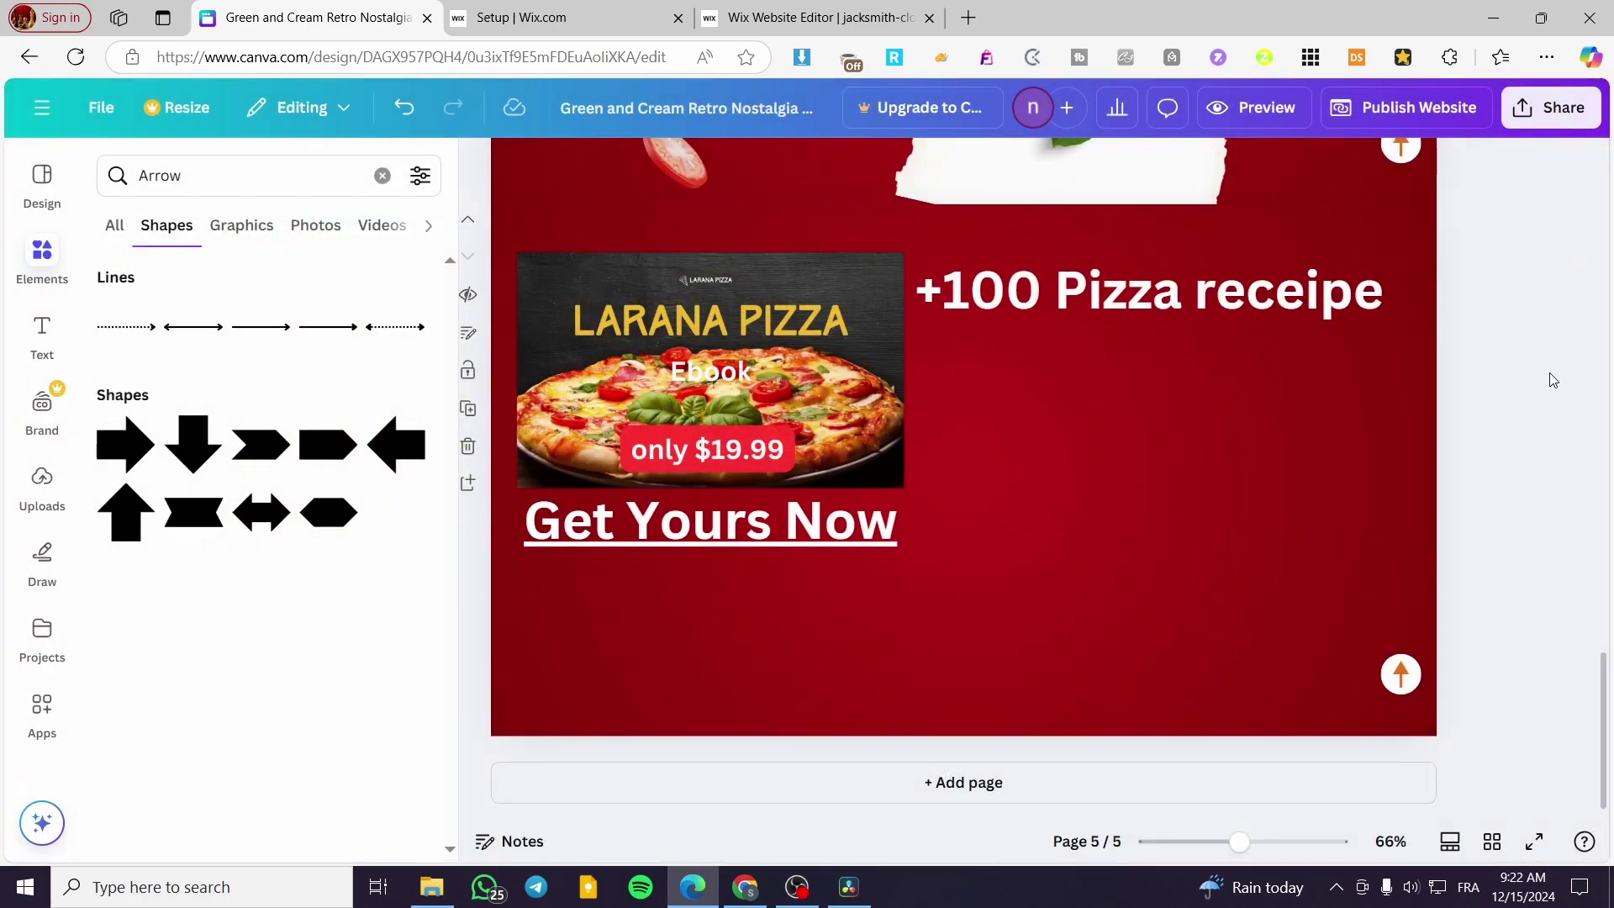